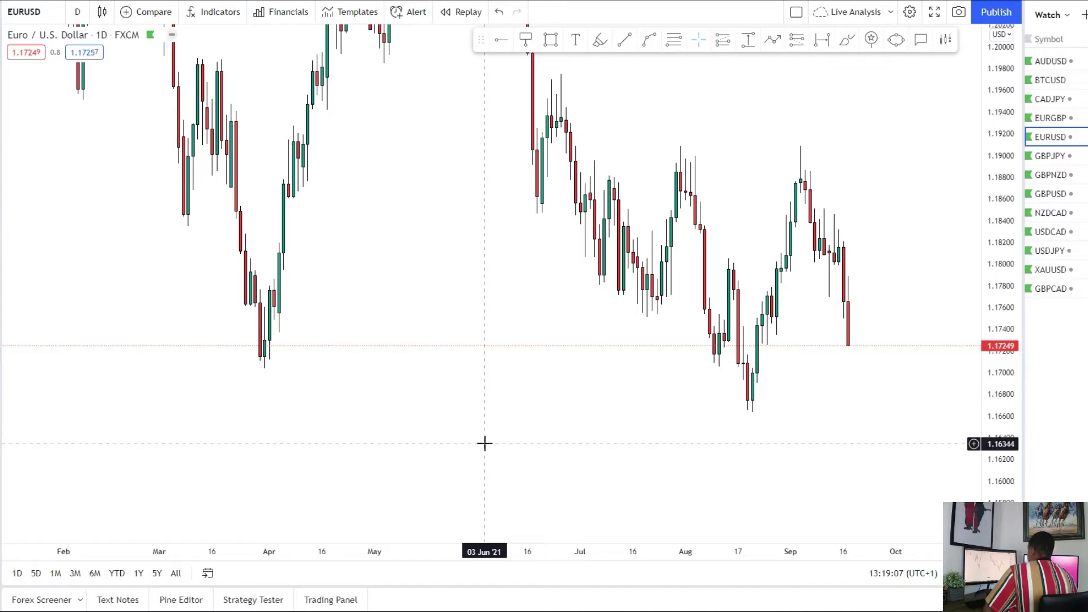
Draw rectangle zones near 1.18000 and at about 1.18837–1.18907 over the July to September 2021 price action on the EURUSD daily chart.
{"action": "scroll", "coordinate": [483, 440], "scroll_direction": "up", "scroll_amount": 5}
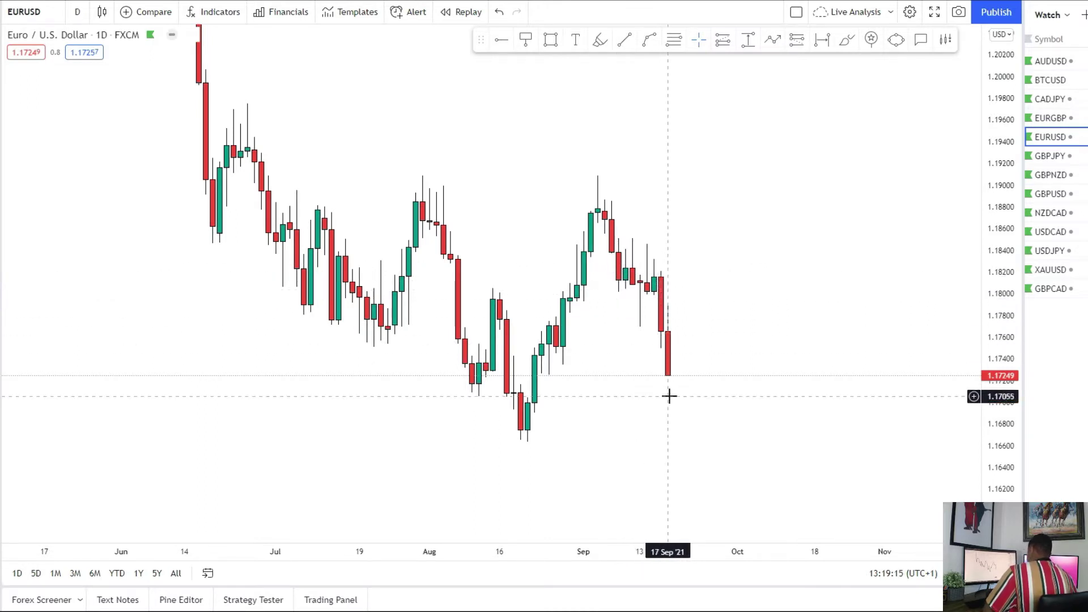
{"action": "scroll", "coordinate": [729, 372], "scroll_direction": "down", "scroll_amount": 1}
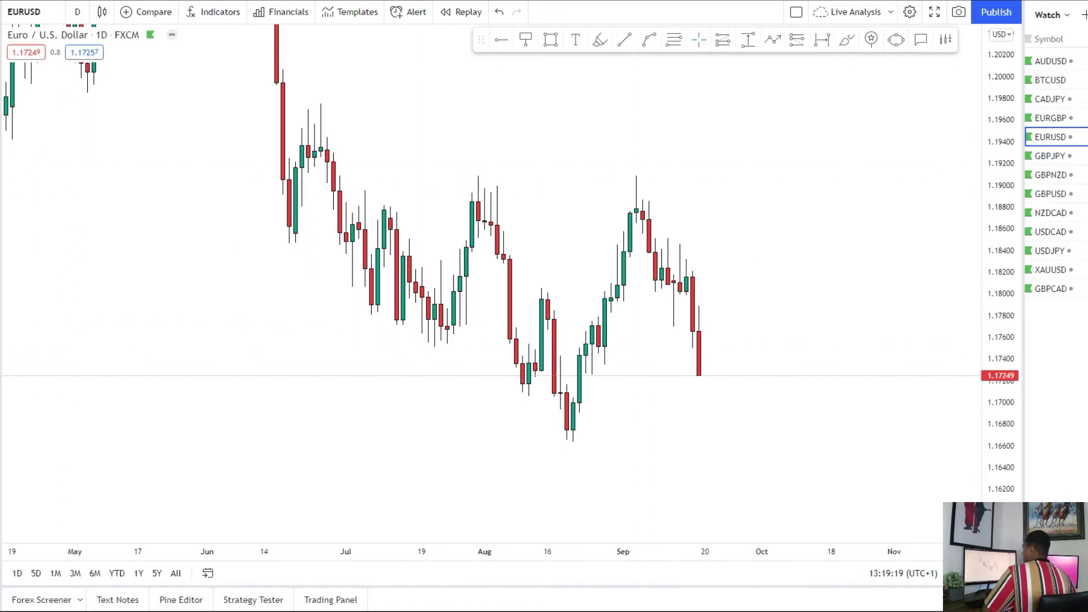
{"action": "left_click", "coordinate": [528, 288]}
{"action": "left_click", "coordinate": [957, 299]}
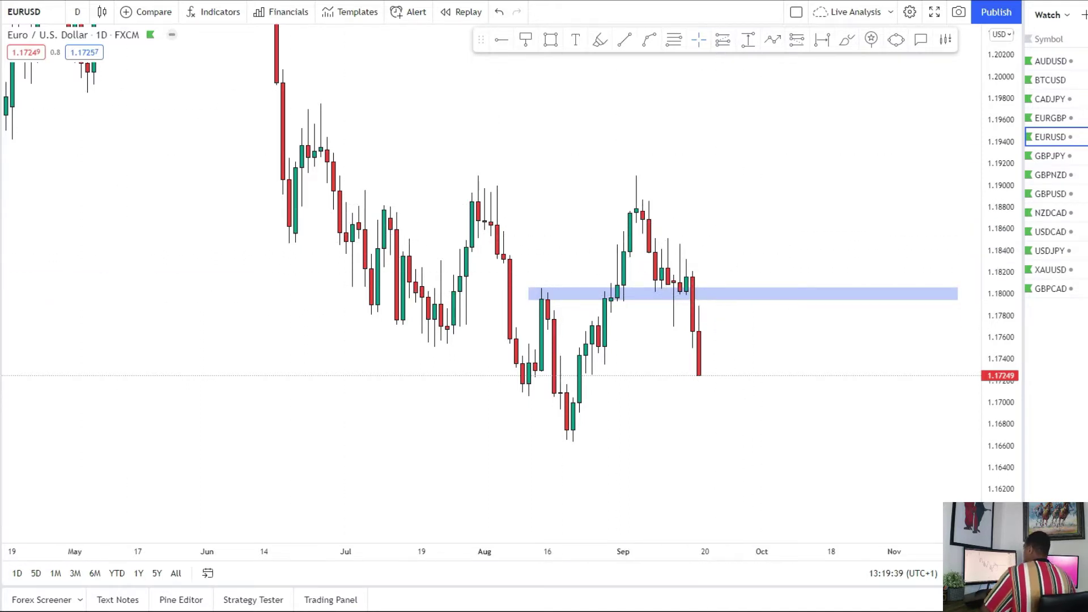
{"action": "left_click_drag", "start_coordinate": [461, 194], "coordinate": [851, 202]}
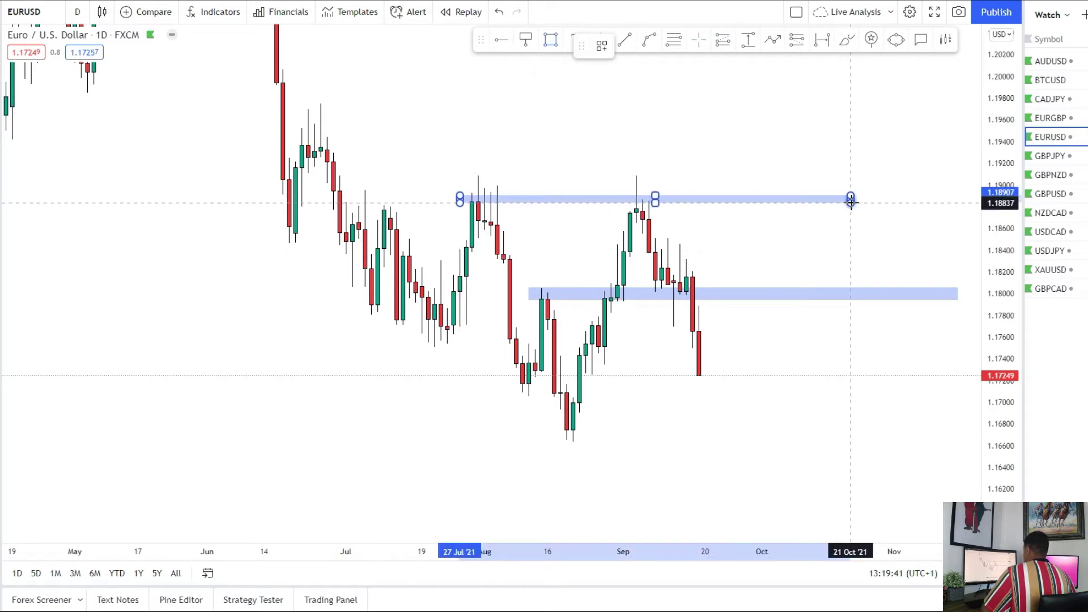
{"action": "left_click", "coordinate": [786, 399]}
{"action": "left_click_drag", "start_coordinate": [785, 399], "coordinate": [768, 332]}
{"action": "left_click_drag", "start_coordinate": [544, 363], "coordinate": [965, 374]}
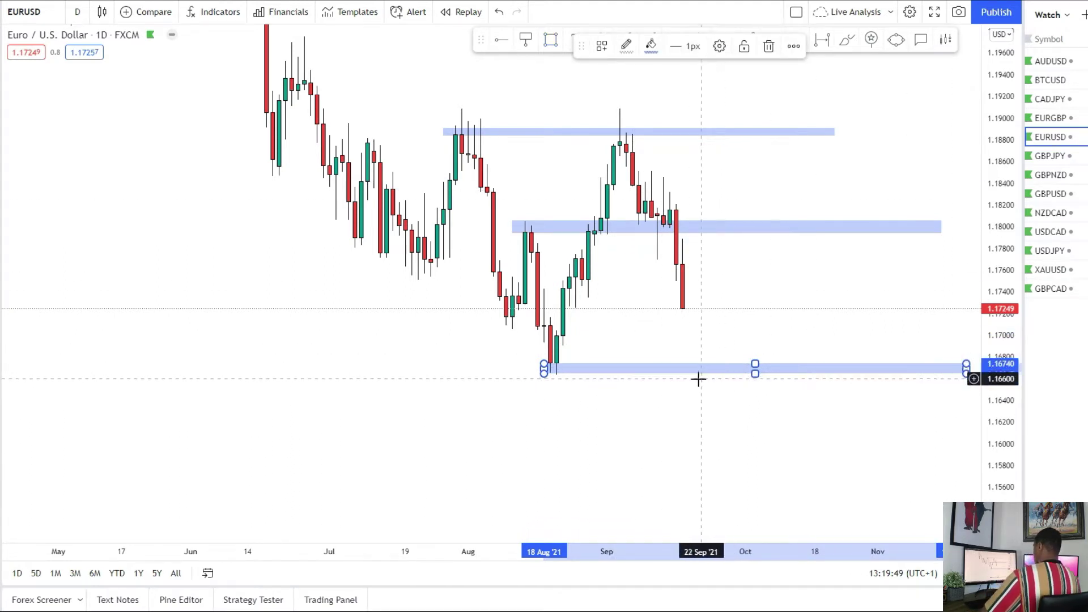
{"action": "key", "text": "Delete"}
Draw a rectangle support zone over the September and November 2020 lows, starting 21 Sep '20, at about 1.16099–1.16292.
{"action": "left_click_drag", "start_coordinate": [362, 330], "coordinate": [962, 324]}
{"action": "scroll", "coordinate": [374, 400], "scroll_direction": "down", "scroll_amount": 3}
{"action": "scroll", "coordinate": [298, 366], "scroll_direction": "left", "scroll_amount": 5}
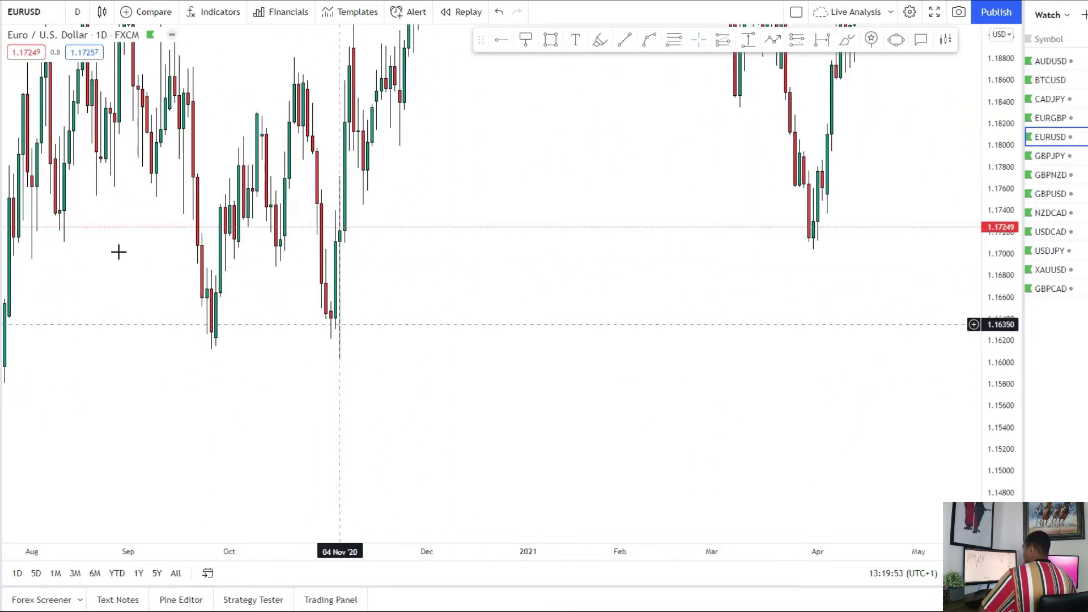
{"action": "mouse_move", "coordinate": [194, 332]}
{"action": "left_mouse_down"}
{"action": "mouse_move", "coordinate": [592, 367]}
{"action": "mouse_move", "coordinate": [620, 351]}
{"action": "left_mouse_up"}
{"action": "left_click_drag", "start_coordinate": [323, 326], "coordinate": [324, 437]}
{"action": "left_click_drag", "start_coordinate": [715, 418], "coordinate": [249, 131]}
{"action": "left_click_drag", "start_coordinate": [152, 239], "coordinate": [1054, 238]}
{"action": "left_click_drag", "start_coordinate": [637, 337], "coordinate": [362, 346]}
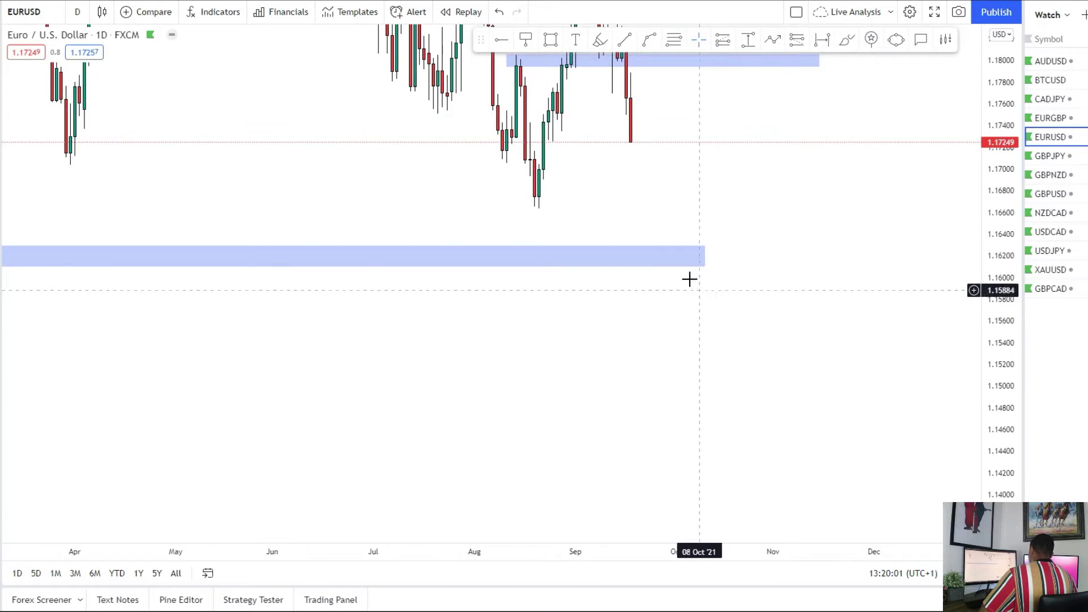
Extend the lowest support zone to 30 Nov '21 and bring its upper edge to about 1.16233.
{"action": "left_click_drag", "start_coordinate": [704, 256], "coordinate": [764, 256]}
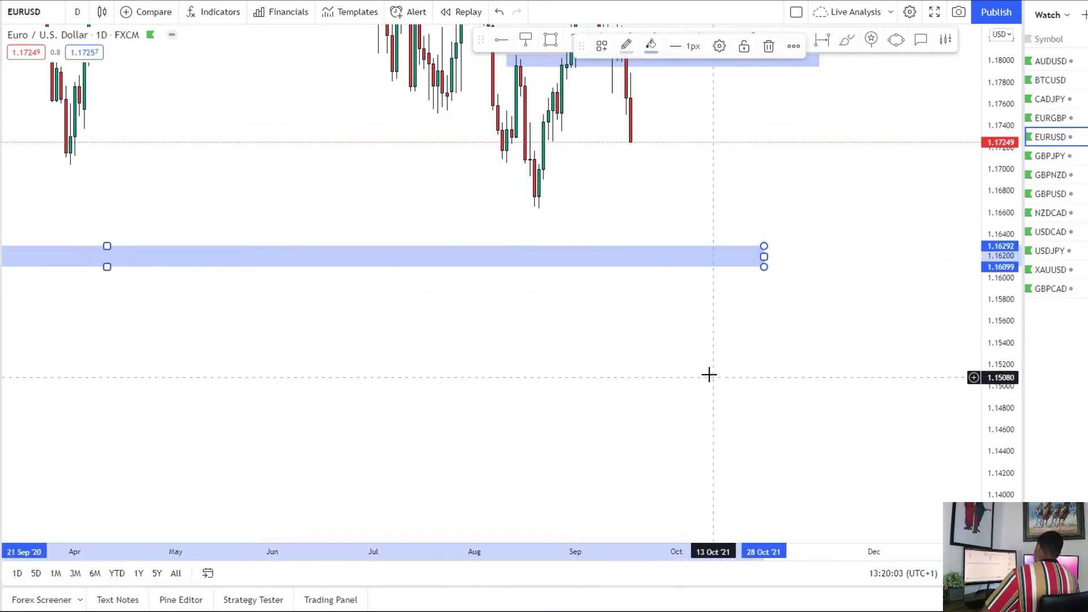
{"action": "left_click_drag", "start_coordinate": [731, 337], "coordinate": [772, 425]}
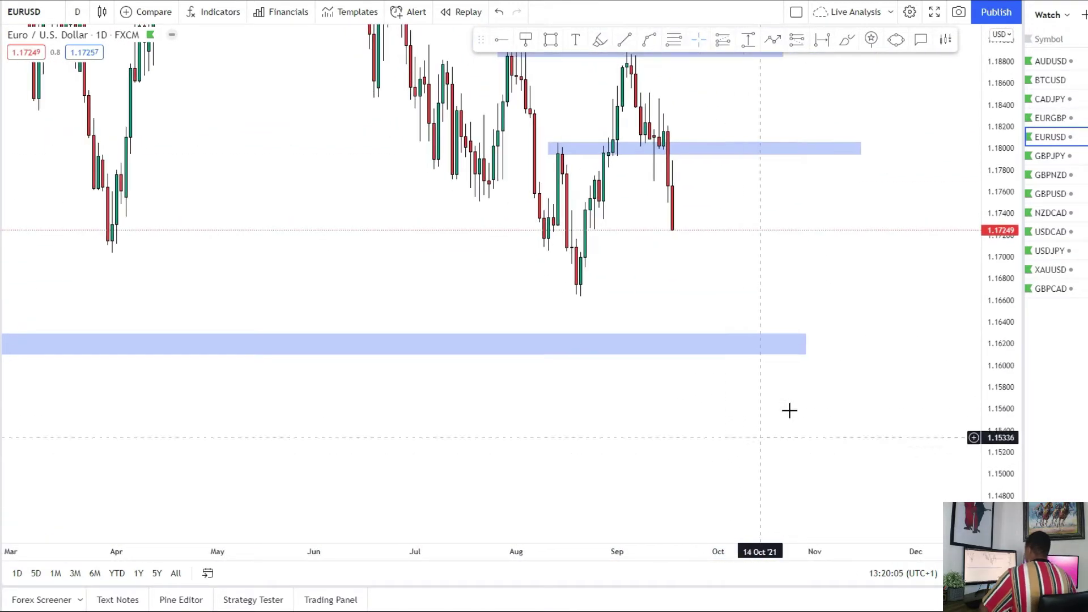
{"action": "left_click_drag", "start_coordinate": [805, 335], "coordinate": [911, 338]}
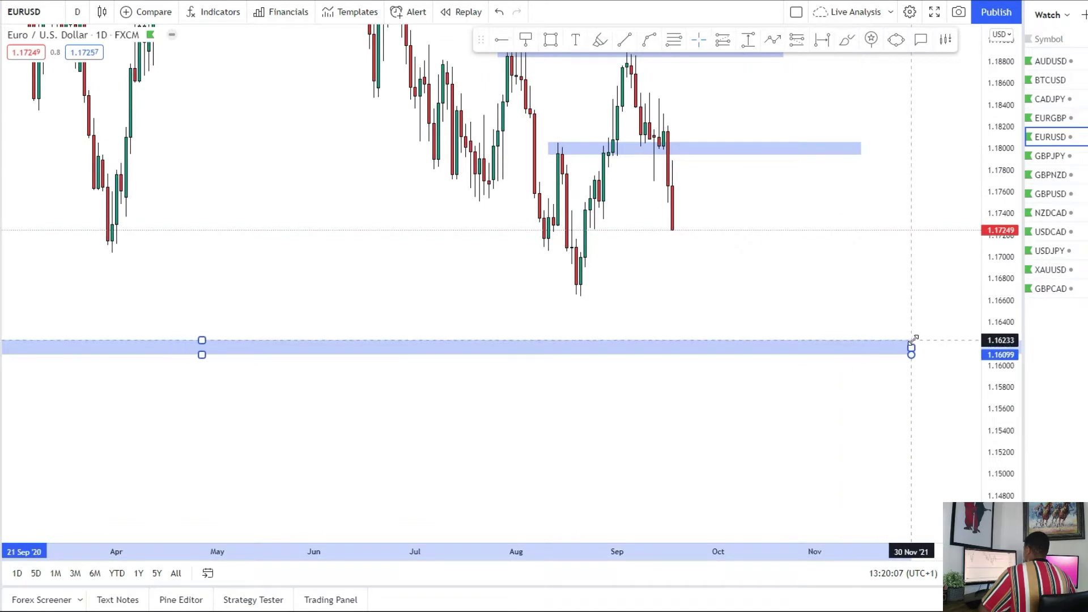
Draw a rectangle support zone at the August 2021 low, starting 16 Aug '21, at about 1.16635–1.16758.
{"action": "left_click_drag", "start_coordinate": [707, 318], "coordinate": [775, 367]}
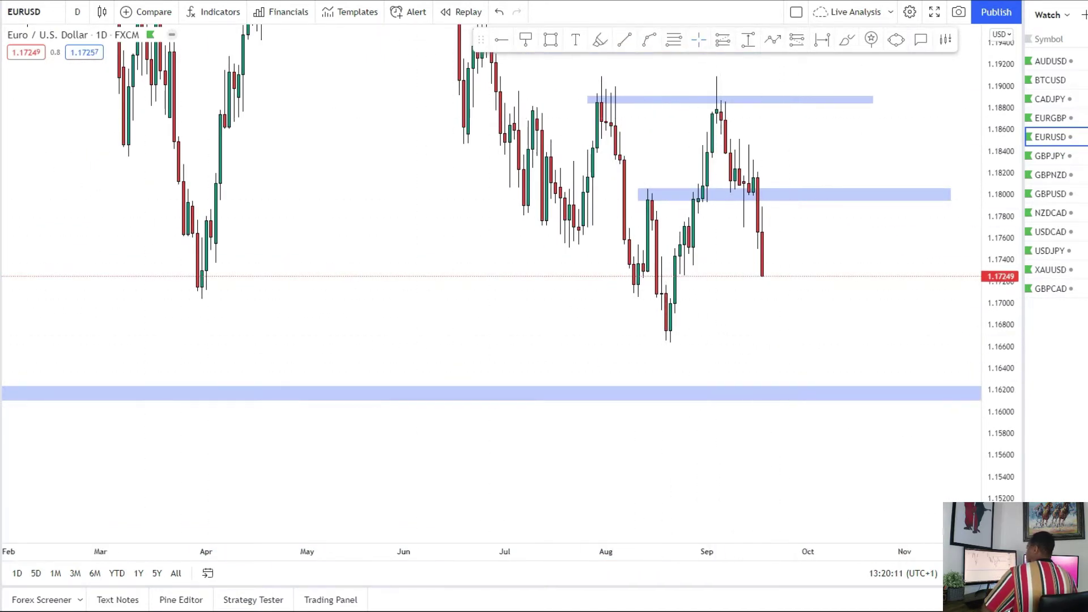
{"action": "left_click_drag", "start_coordinate": [651, 328], "coordinate": [963, 342]}
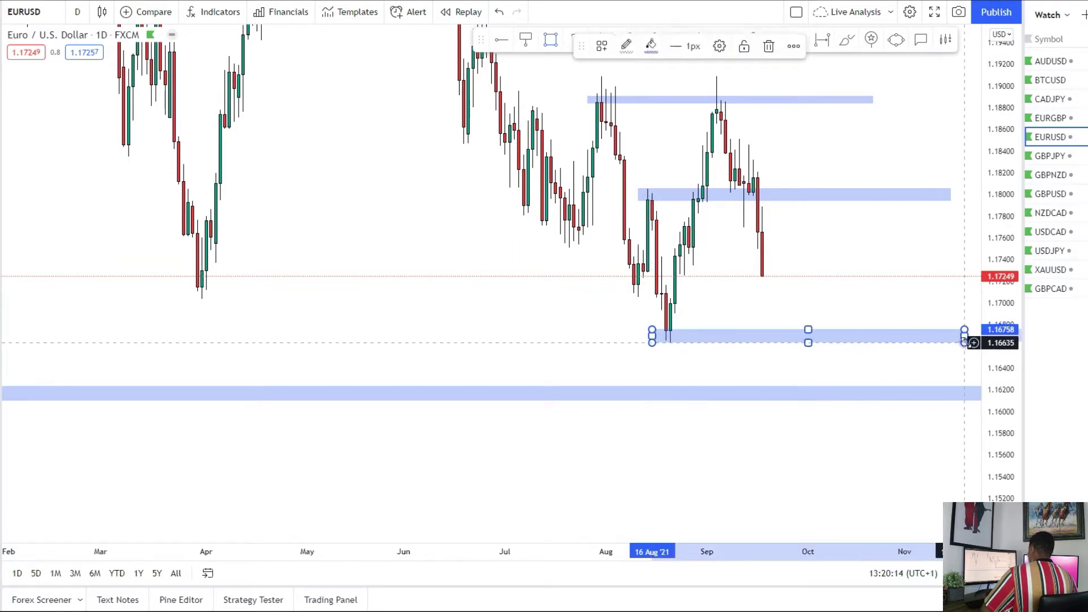
Switch the EURUSD chart to the 4-hour timeframe and frame the recent candles together with the support zones.
{"action": "left_click", "coordinate": [78, 12]}
{"action": "left_click", "coordinate": [108, 303]}
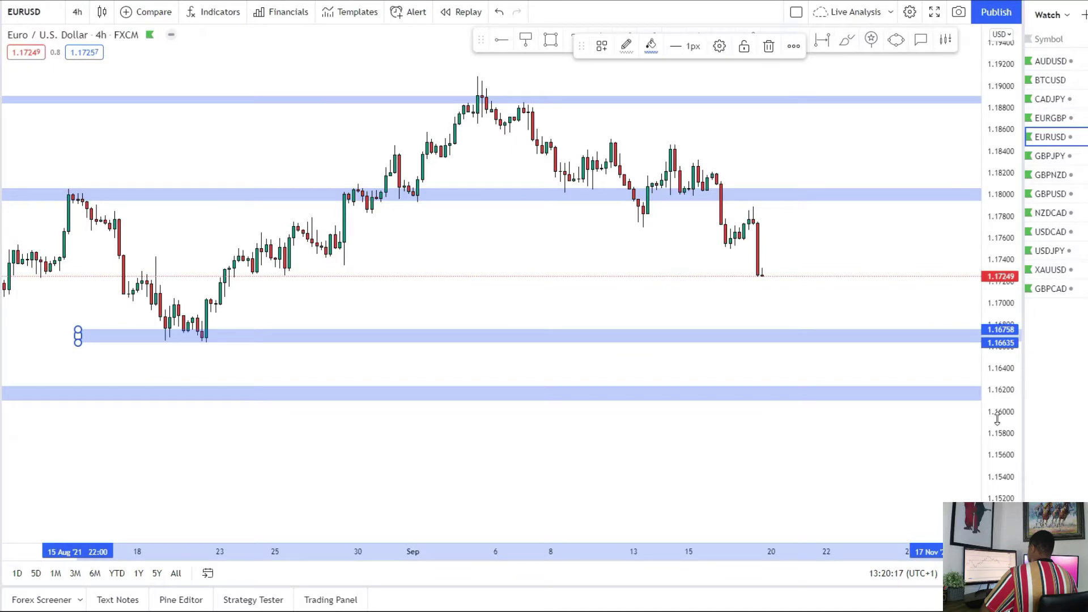
{"action": "left_click_drag", "start_coordinate": [997, 418], "coordinate": [991, 272]}
{"action": "scroll", "coordinate": [829, 296], "scroll_direction": "down", "scroll_amount": 3}
{"action": "left_click_drag", "start_coordinate": [743, 314], "coordinate": [586, 355]}
{"action": "scroll", "coordinate": [583, 354], "scroll_direction": "up", "scroll_amount": 2}
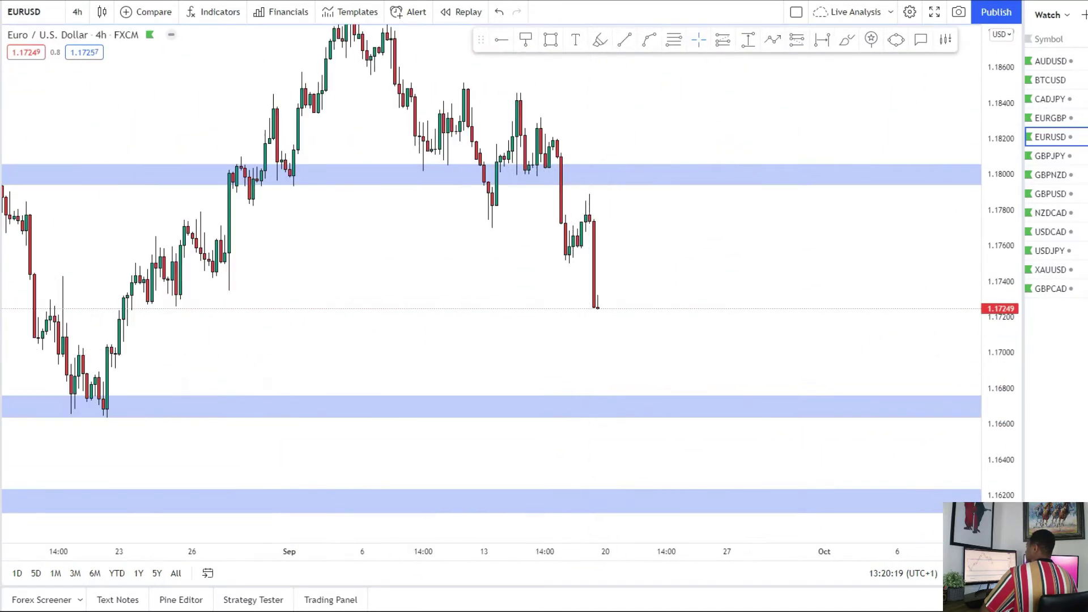
Sketch a brush path from the latest candle up through a pullback, ending in a loop at the 1.18000 zone.
{"action": "left_click", "coordinate": [1, 115]}
{"action": "left_click", "coordinate": [36, 107]}
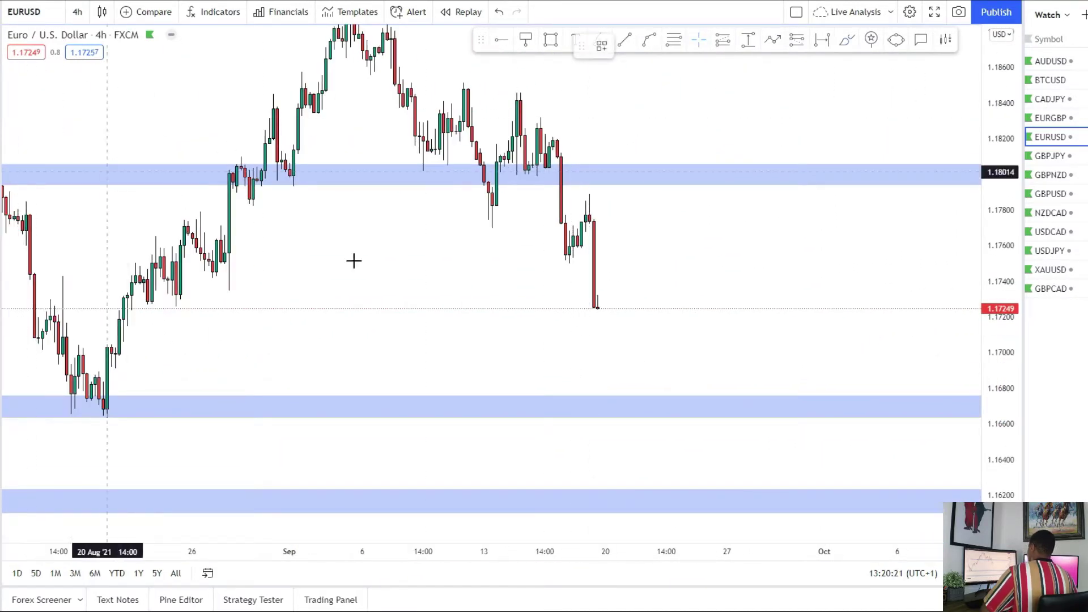
{"action": "mouse_move", "coordinate": [604, 305]}
{"action": "left_mouse_down"}
{"action": "mouse_move", "coordinate": [621, 229]}
{"action": "mouse_move", "coordinate": [666, 176]}
{"action": "mouse_move", "coordinate": [642, 176]}
{"action": "left_mouse_up"}
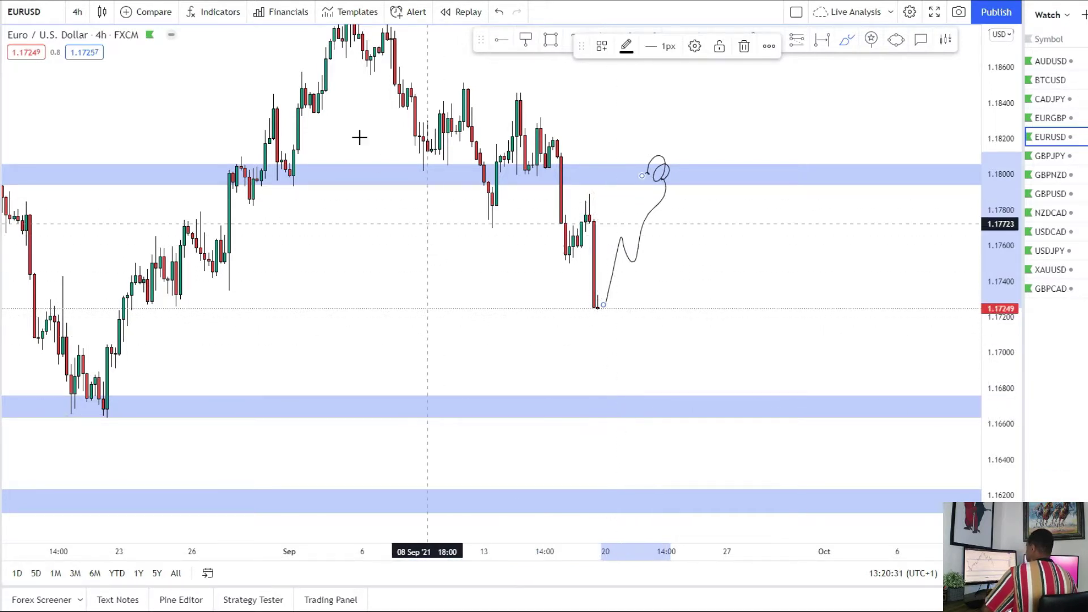
Place a narrow short position at the 1.18000 zone with entry 1.17961, stop 1.18230 and target 1.16745.
{"action": "left_click", "coordinate": [1, 169]}
{"action": "left_click", "coordinate": [54, 211]}
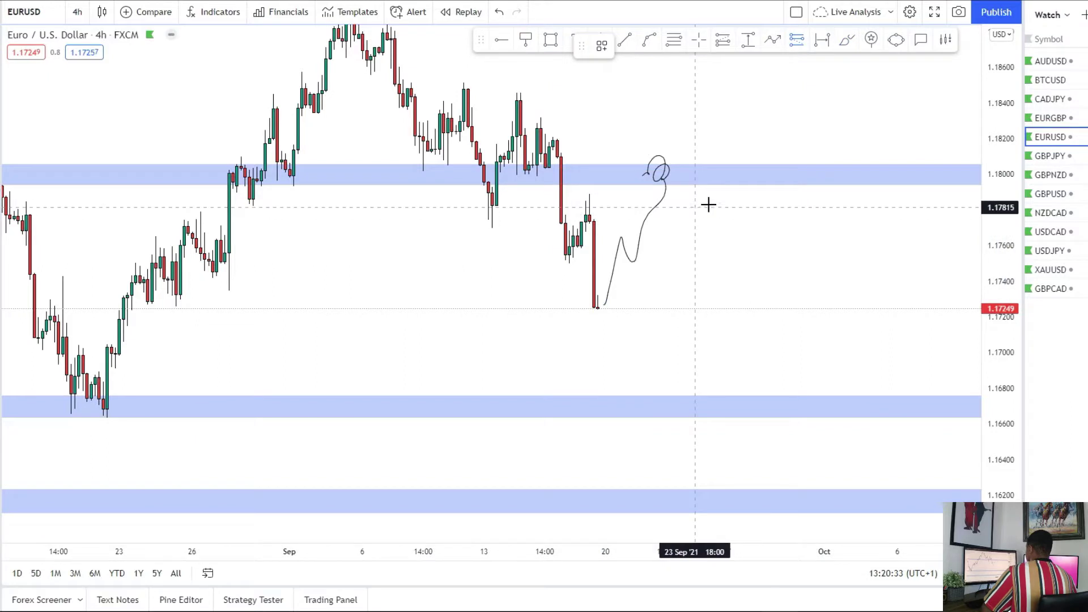
{"action": "left_click", "coordinate": [657, 180]}
{"action": "left_click_drag", "start_coordinate": [650, 93], "coordinate": [650, 134]}
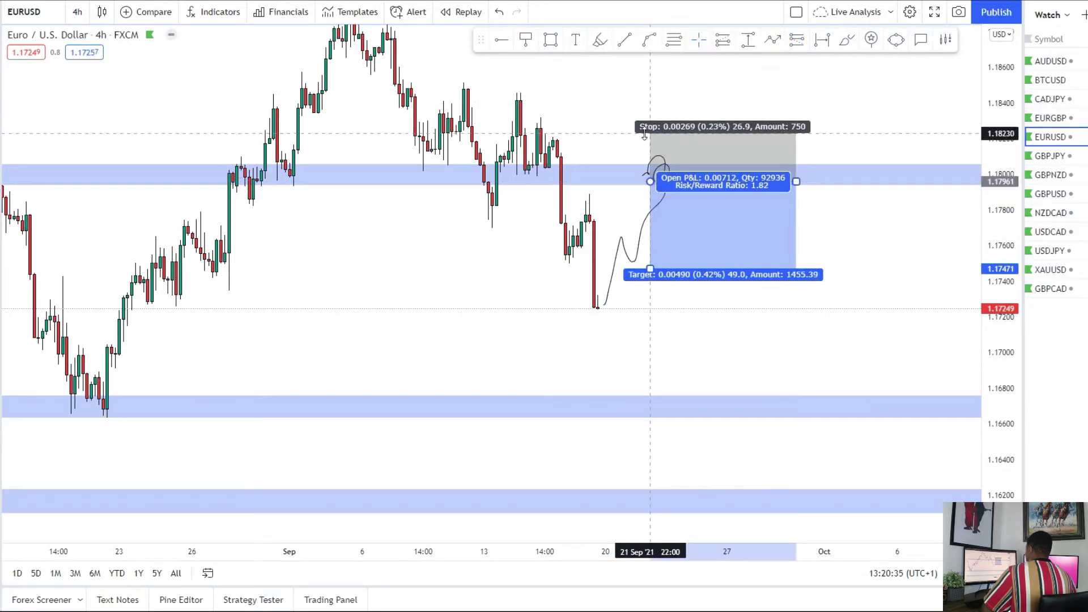
{"action": "left_click_drag", "start_coordinate": [796, 182], "coordinate": [718, 193]}
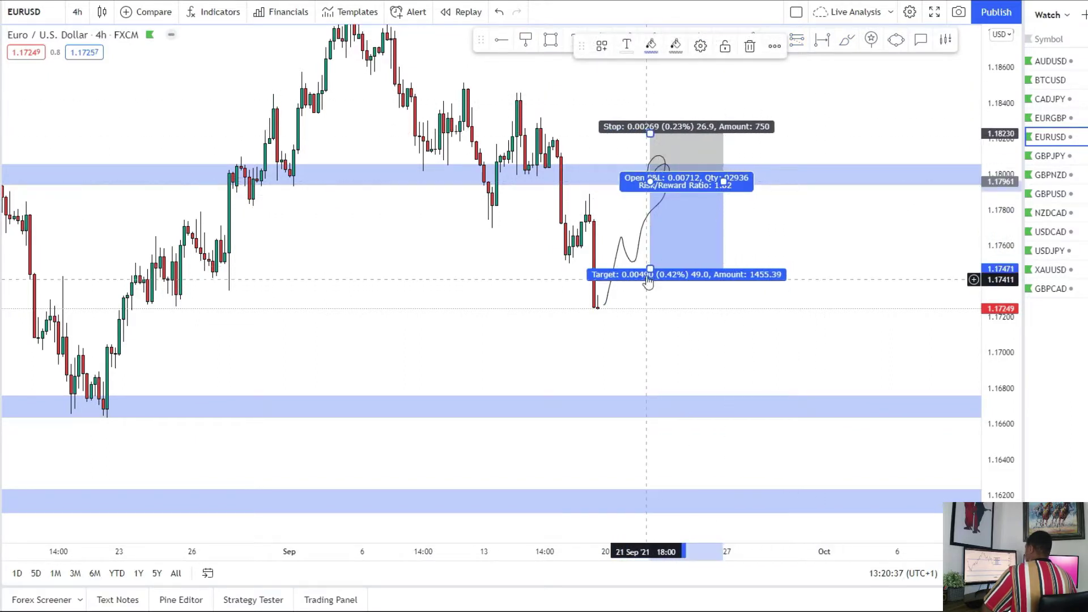
{"action": "left_click_drag", "start_coordinate": [650, 267], "coordinate": [650, 399]}
{"action": "left_click", "coordinate": [415, 321]}
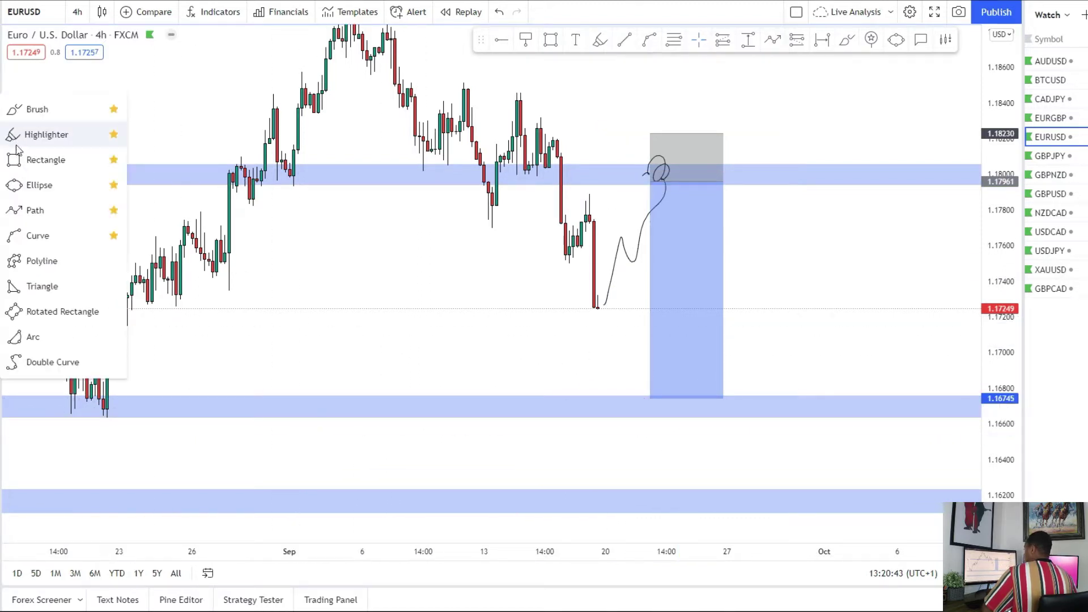
Draw a thin zone at the base of the latest consolidation and place a short position with entry 1.17510, stop 1.17737 and target 1.16734.
{"action": "mouse_move", "coordinate": [546, 253]}
{"action": "left_mouse_down"}
{"action": "mouse_move", "coordinate": [896, 262]}
{"action": "mouse_move", "coordinate": [868, 260]}
{"action": "left_mouse_up"}
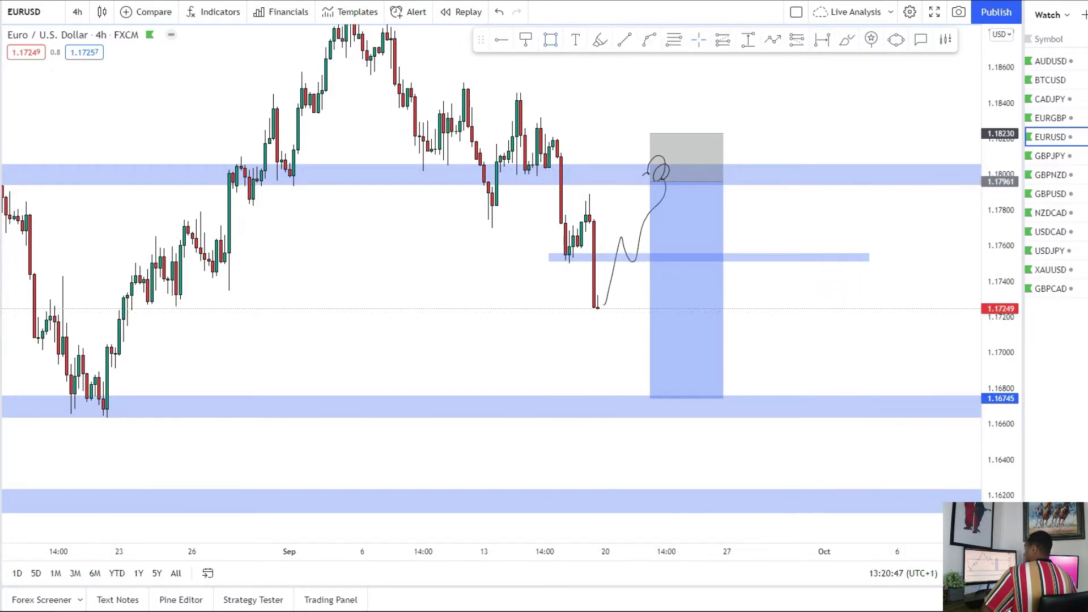
{"action": "left_click", "coordinate": [753, 262]}
{"action": "left_click_drag", "start_coordinate": [751, 162], "coordinate": [752, 230]}
{"action": "left_click_drag", "start_coordinate": [752, 348], "coordinate": [752, 400]}
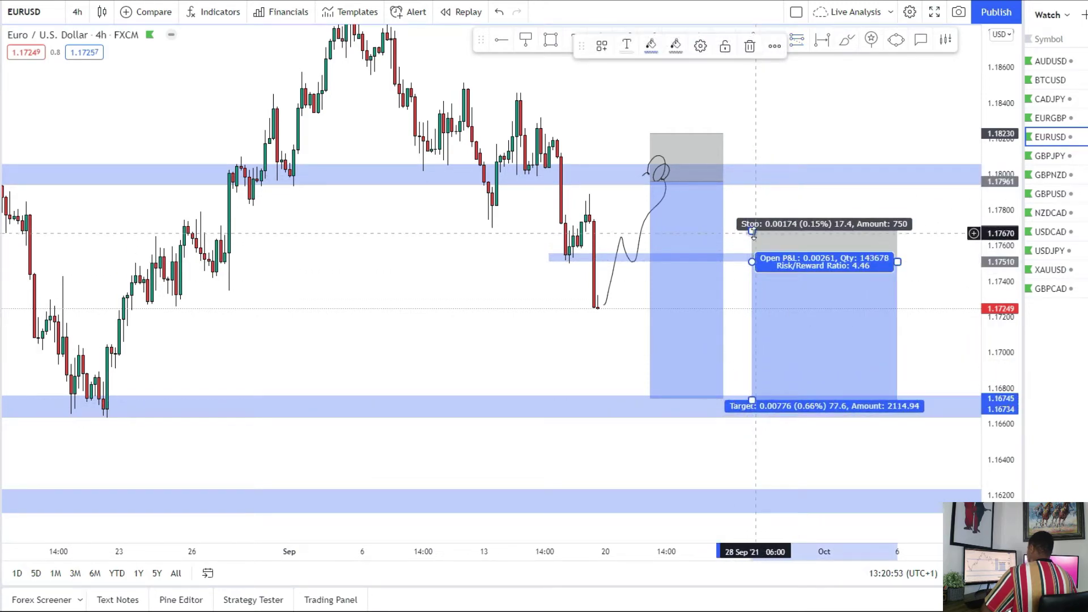
{"action": "left_click_drag", "start_coordinate": [753, 232], "coordinate": [751, 221]}
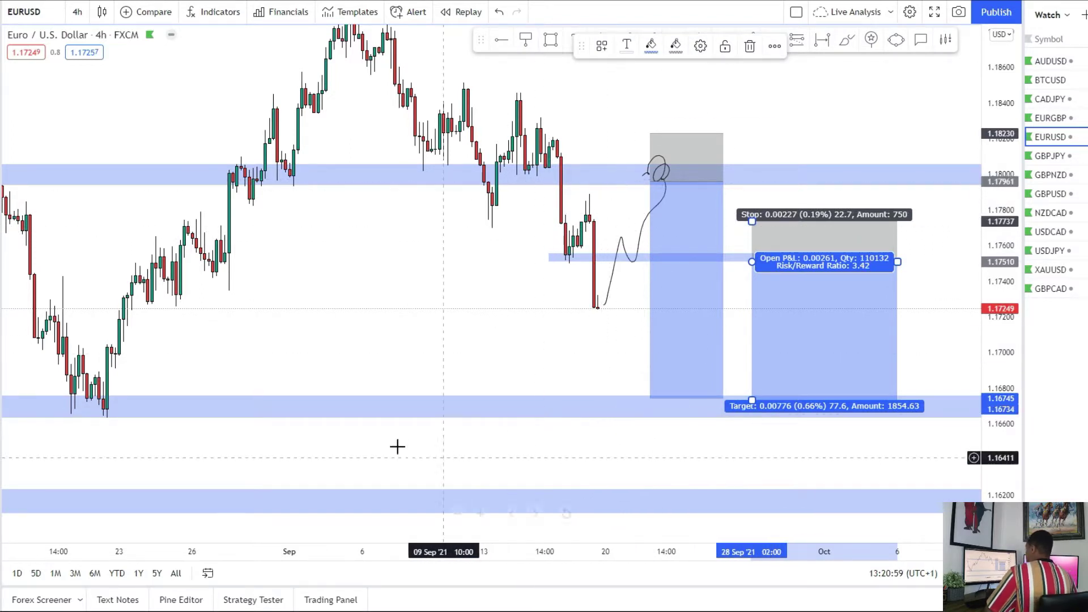
Set the target of the short position at the 1.18000 zone to 1.16206, inside the lowest support zone.
{"action": "left_click_drag", "start_coordinate": [453, 351], "coordinate": [456, 310]}
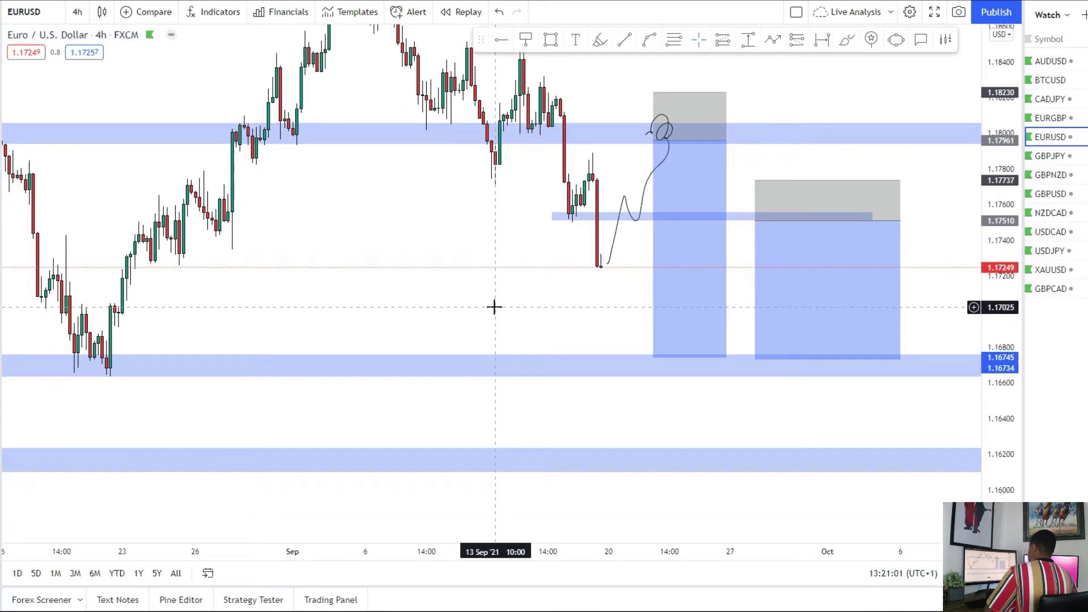
{"action": "left_click_drag", "start_coordinate": [656, 357], "coordinate": [658, 453]}
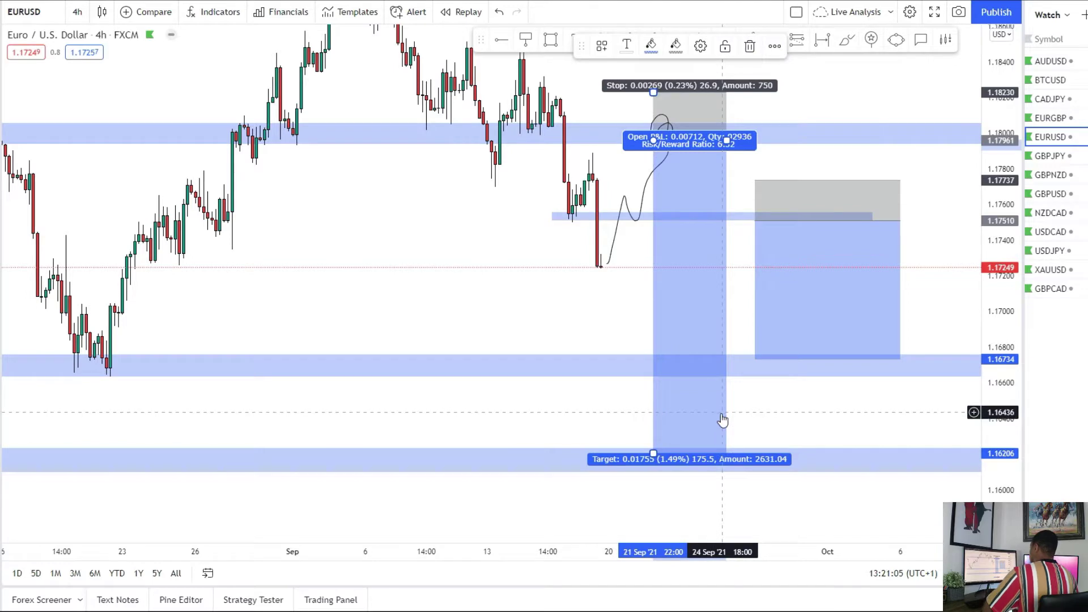
Examine how the late-2020 price lows line up with the lowest support zone, and return to the current candles.
{"action": "left_click_drag", "start_coordinate": [239, 412], "coordinate": [999, 330]}
{"action": "left_click_drag", "start_coordinate": [217, 258], "coordinate": [1077, 328]}
{"action": "scroll", "coordinate": [266, 272], "scroll_direction": "down", "scroll_amount": 4}
{"action": "left_click_drag", "start_coordinate": [212, 336], "coordinate": [851, 296]}
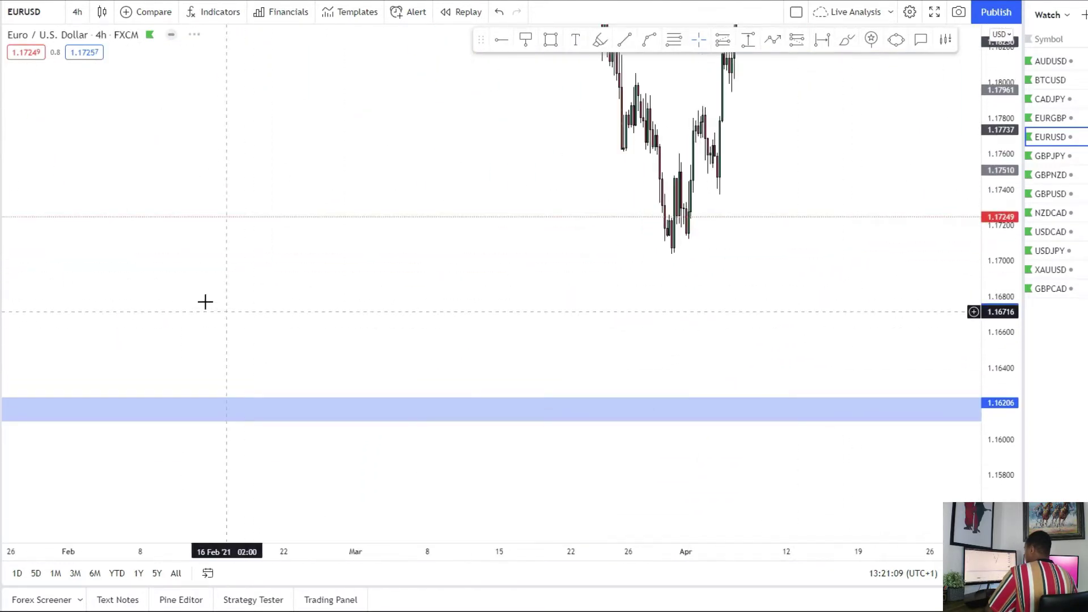
{"action": "scroll", "coordinate": [215, 306], "scroll_direction": "down", "scroll_amount": 3}
{"action": "left_click_drag", "start_coordinate": [238, 303], "coordinate": [930, 379]}
{"action": "left_click_drag", "start_coordinate": [358, 357], "coordinate": [402, 323]}
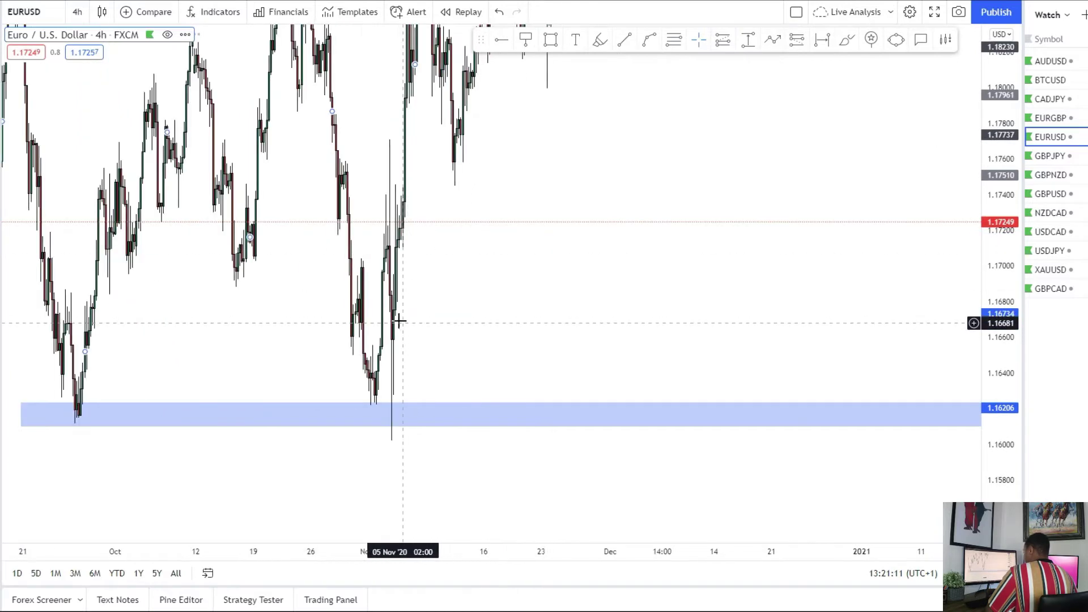
{"action": "left_click_drag", "start_coordinate": [732, 308], "coordinate": [63, 249]}
{"action": "left_click_drag", "start_coordinate": [886, 257], "coordinate": [34, 255]}
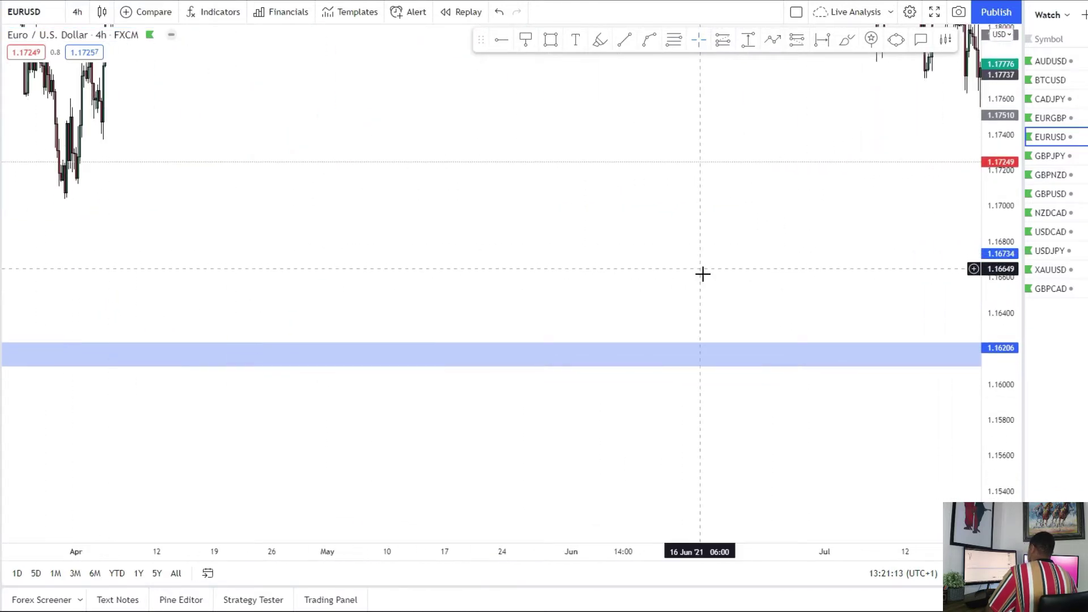
{"action": "left_click_drag", "start_coordinate": [754, 278], "coordinate": [89, 266]}
{"action": "left_click_drag", "start_coordinate": [508, 276], "coordinate": [425, 380]}
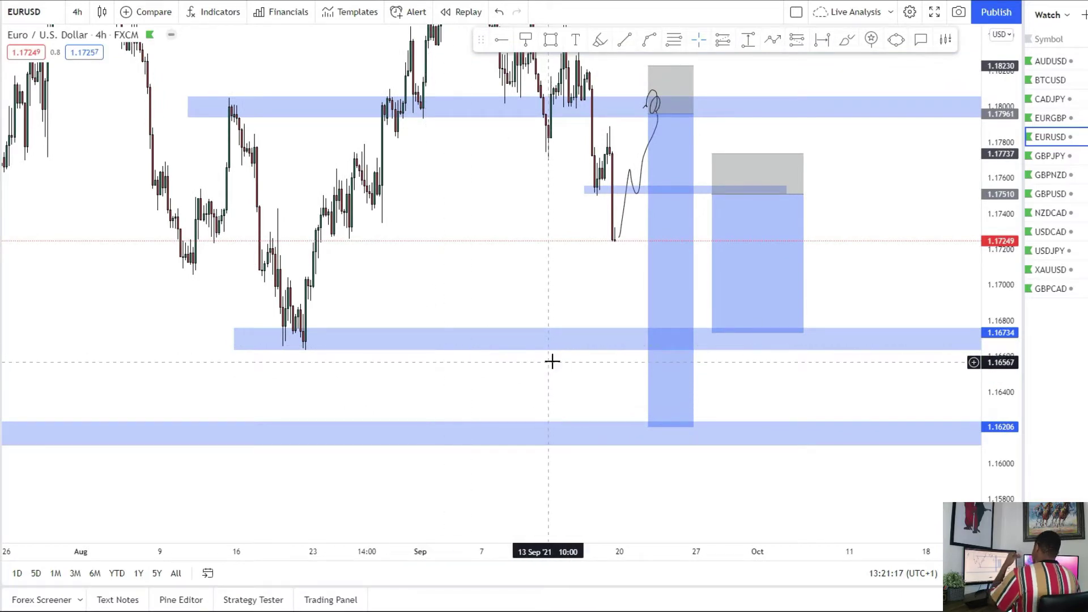
Set the target of the short position entered at 1.17510 to 1.16234, at the lowest support zone.
{"action": "left_click_drag", "start_coordinate": [701, 402], "coordinate": [627, 435]}
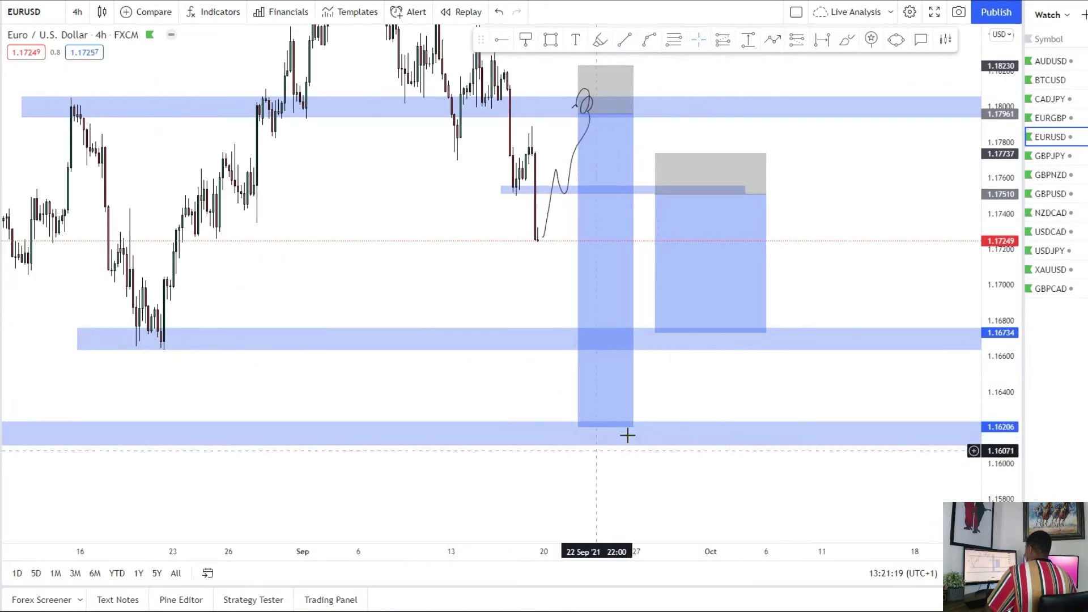
{"action": "left_click", "coordinate": [670, 338]}
{"action": "left_click_drag", "start_coordinate": [655, 332], "coordinate": [655, 422]}
{"action": "left_click", "coordinate": [843, 253]}
{"action": "left_click_drag", "start_coordinate": [842, 253], "coordinate": [914, 295]}
{"action": "scroll", "coordinate": [882, 309], "scroll_direction": "up", "scroll_amount": 2}
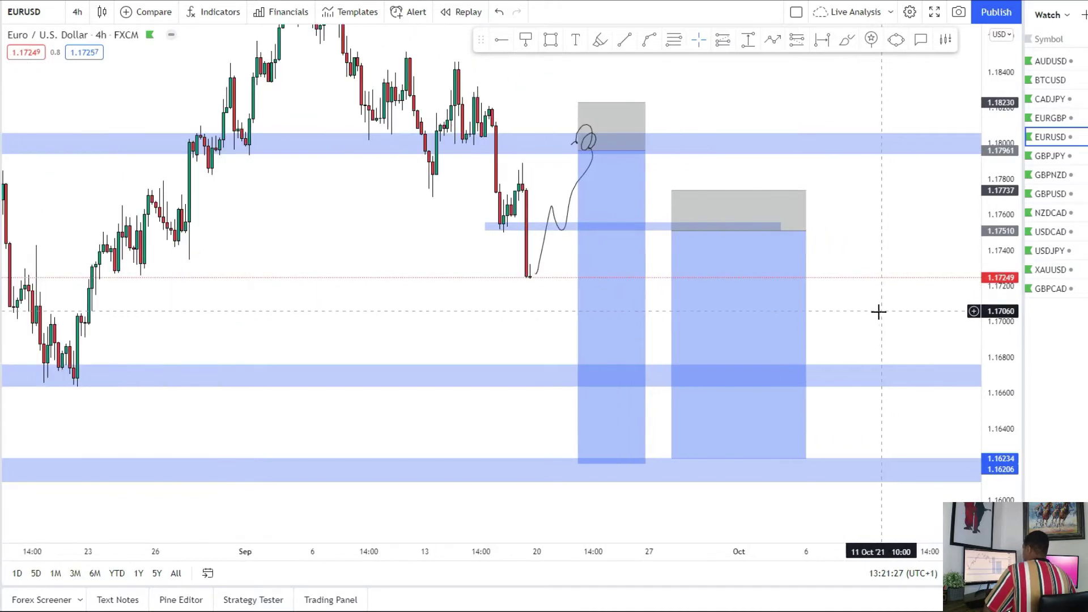
{"action": "left_click", "coordinate": [591, 169]}
{"action": "left_click", "coordinate": [657, 182]}
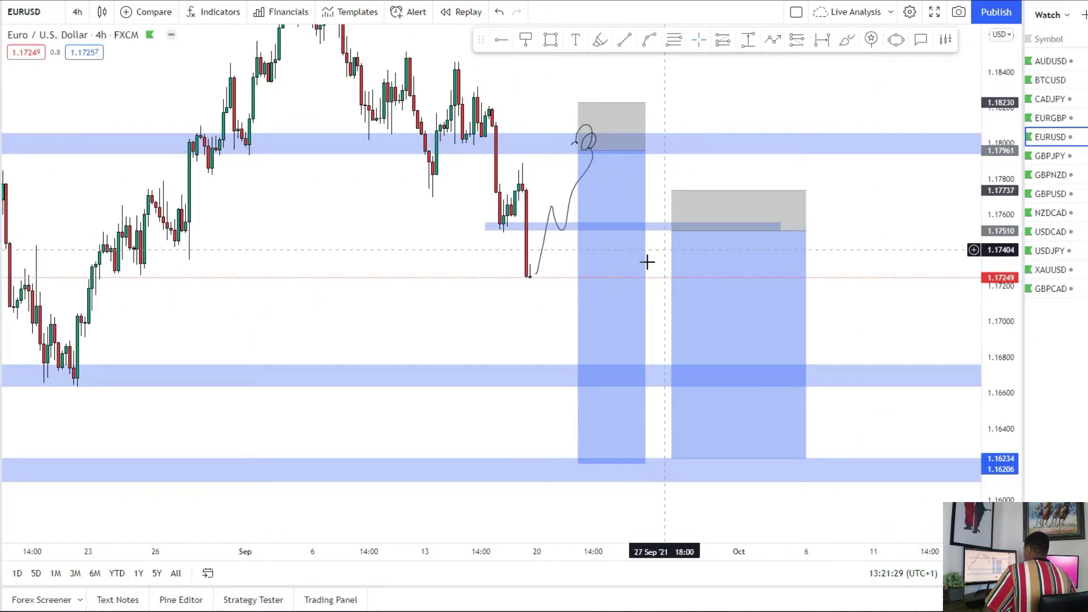
{"action": "scroll", "coordinate": [517, 289], "scroll_direction": "down", "scroll_amount": 1}
{"action": "left_click_drag", "start_coordinate": [478, 287], "coordinate": [528, 321]}
{"action": "scroll", "coordinate": [488, 281], "scroll_direction": "up", "scroll_amount": 2}
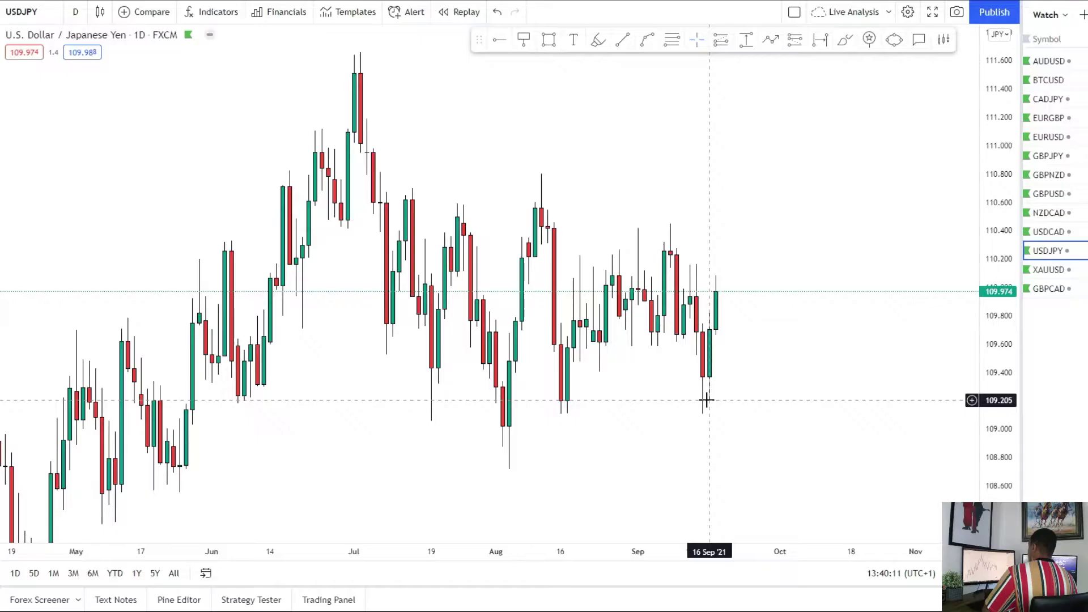
Examine the daily USDJPY candles around the mid-September low and the latest rise.
{"action": "left_click_drag", "start_coordinate": [705, 400], "coordinate": [817, 306]}
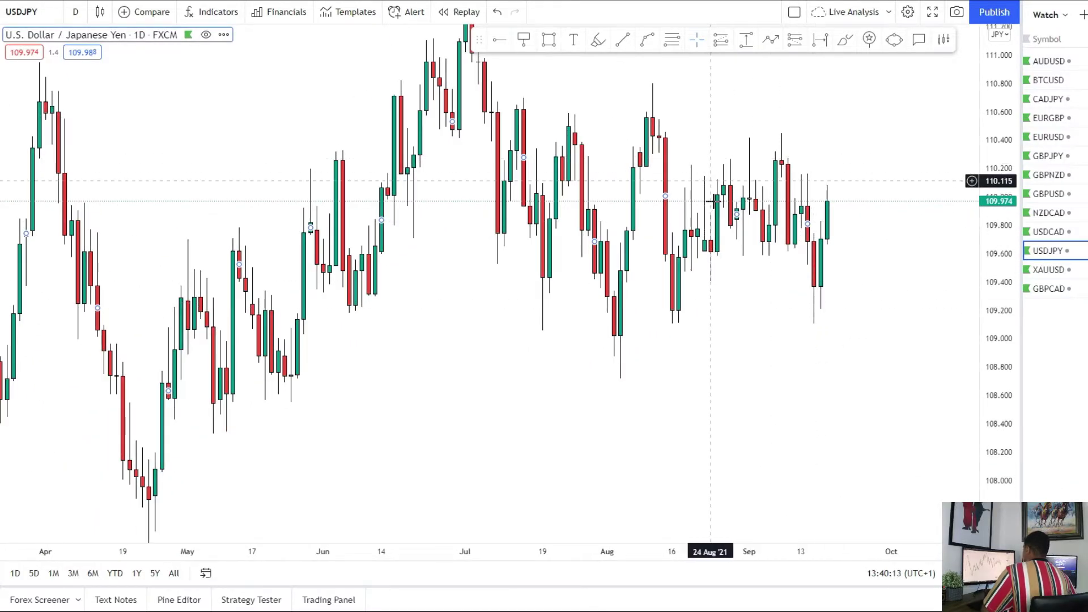
{"action": "scroll", "coordinate": [710, 190], "scroll_direction": "up", "scroll_amount": 2}
{"action": "scroll", "coordinate": [940, 376], "scroll_direction": "up", "scroll_amount": 2}
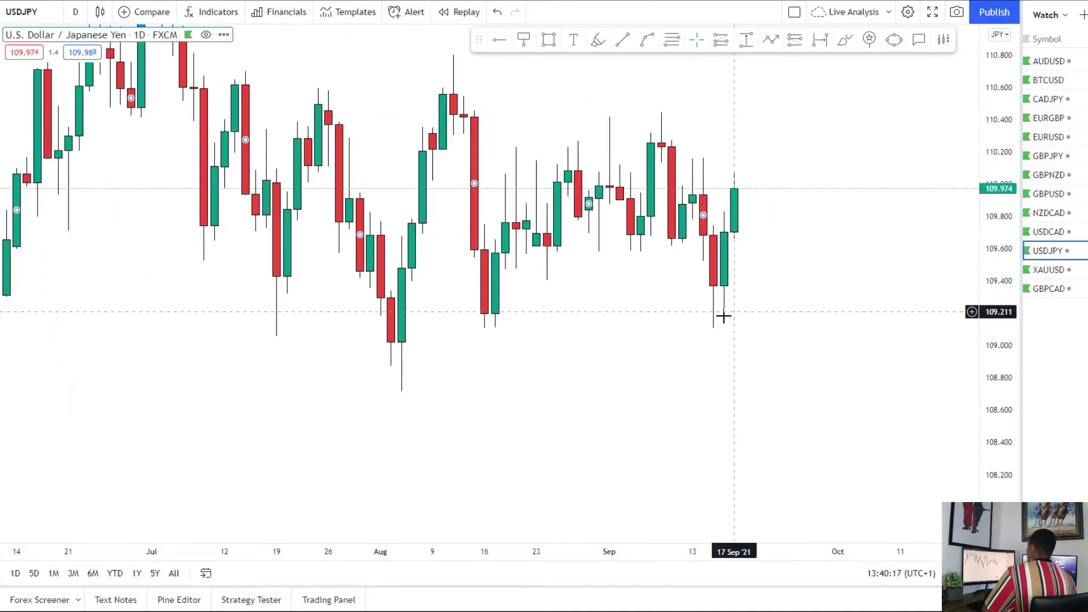
{"action": "scroll", "coordinate": [737, 320], "scroll_direction": "down", "scroll_amount": 2}
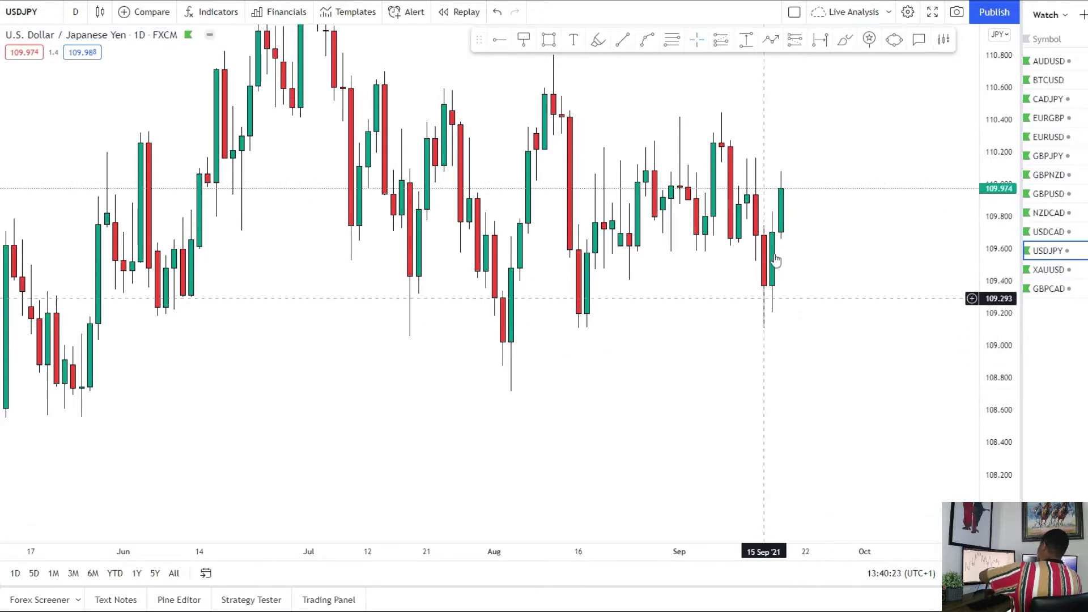
{"action": "scroll", "coordinate": [763, 314], "scroll_direction": "up", "scroll_amount": 2}
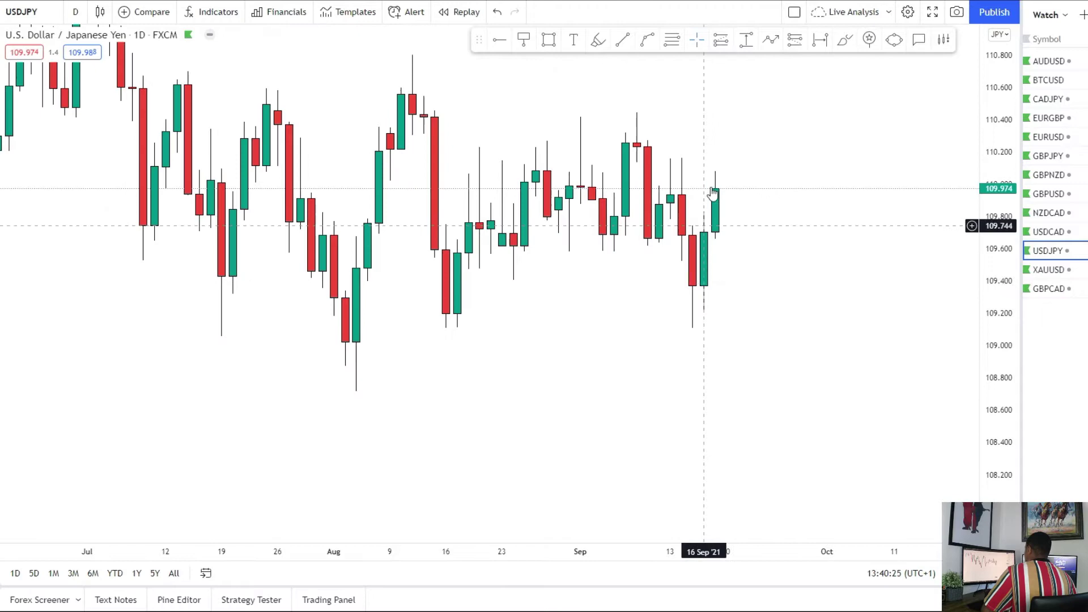
{"action": "scroll", "coordinate": [723, 287], "scroll_direction": "down", "scroll_amount": 3}
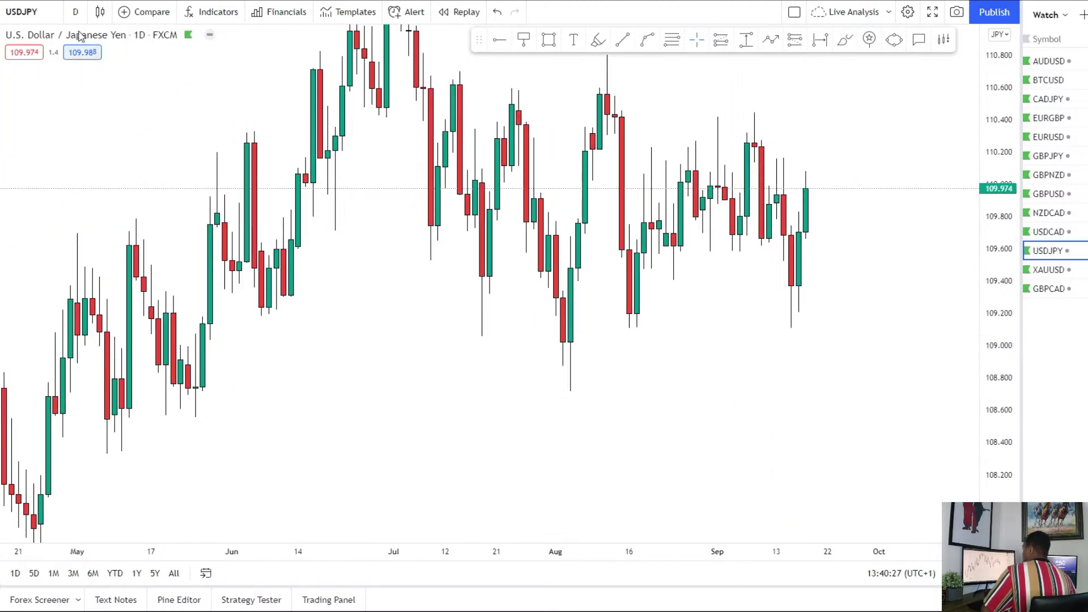
Switch the USDJPY chart to the 4-hour timeframe and stretch the price scale around the recent range.
{"action": "left_click", "coordinate": [75, 11]}
{"action": "left_click", "coordinate": [90, 303]}
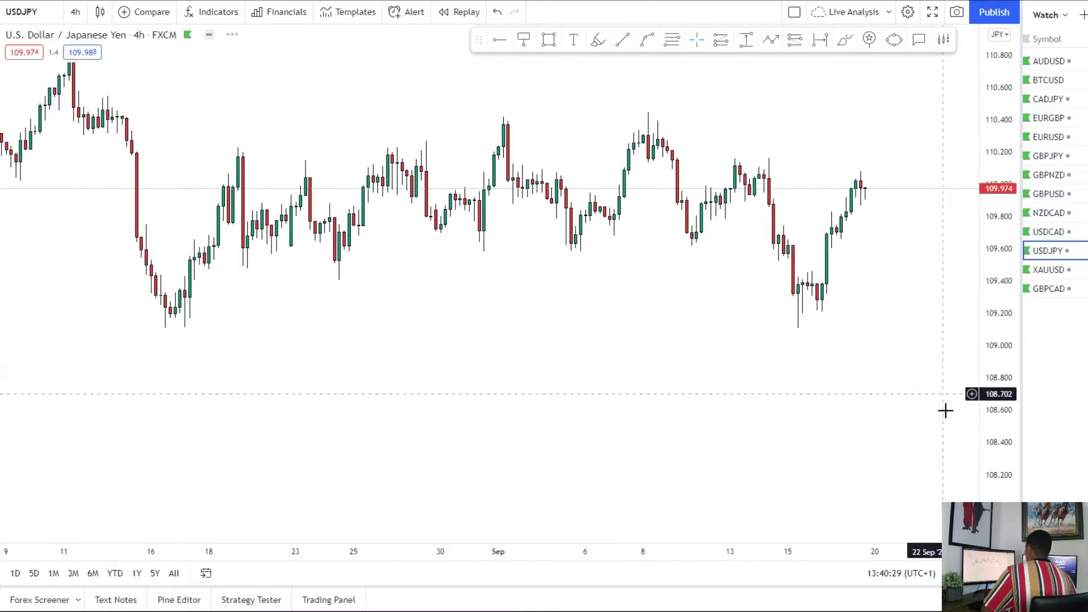
{"action": "left_click_drag", "start_coordinate": [1004, 397], "coordinate": [1002, 170]}
{"action": "left_click_drag", "start_coordinate": [723, 268], "coordinate": [697, 388]}
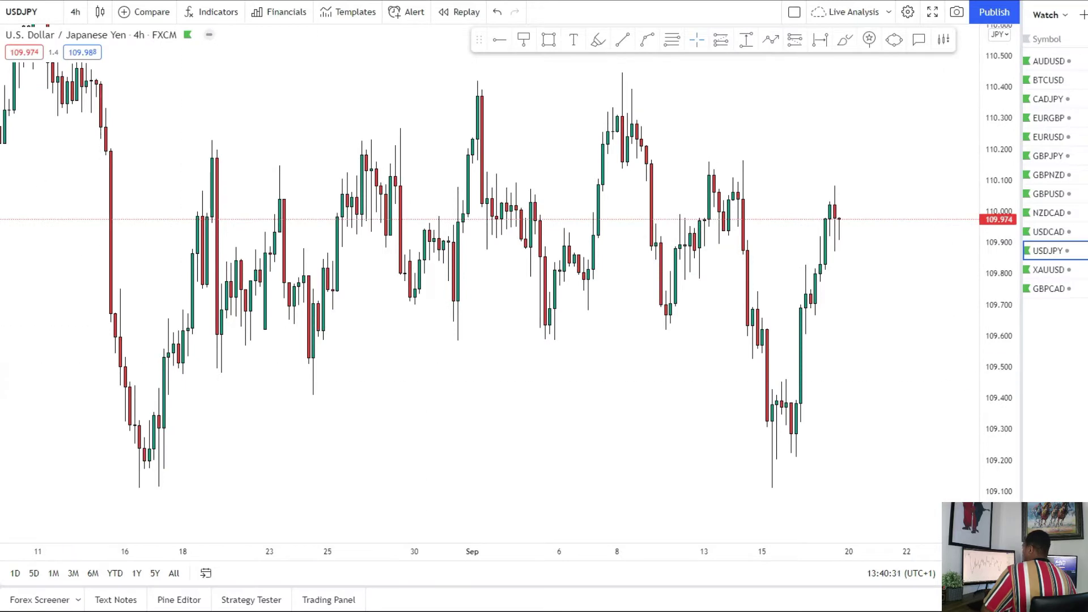
Brush lines along the 4-hour range's lows near 109.60 and highs near 110.20, and circle the mid-September highs below the upper line.
{"action": "left_click_drag", "start_coordinate": [186, 335], "coordinate": [704, 337]}
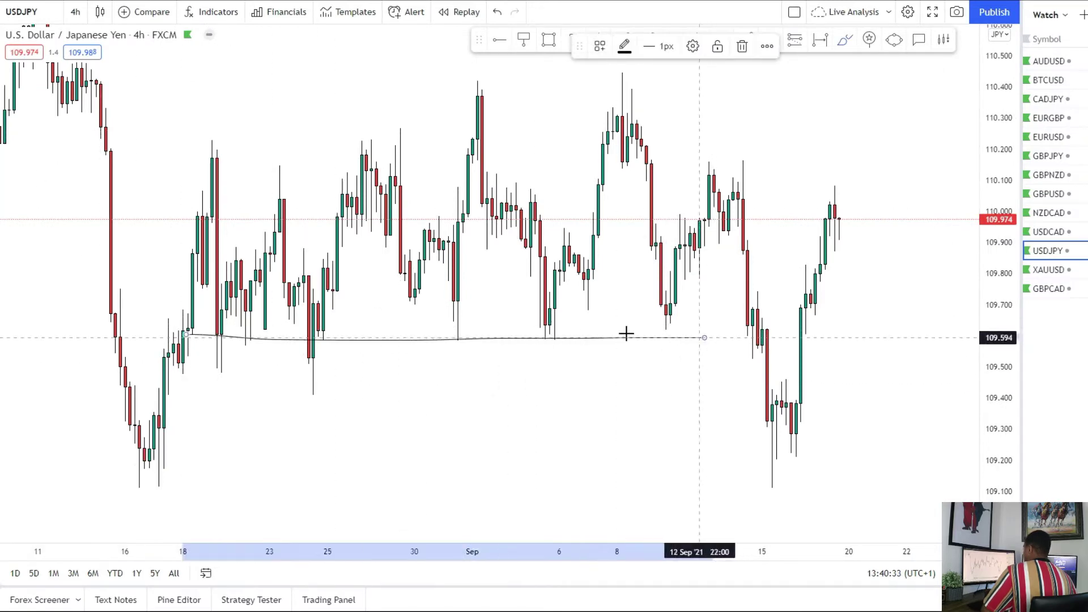
{"action": "left_click_drag", "start_coordinate": [172, 136], "coordinate": [921, 151]}
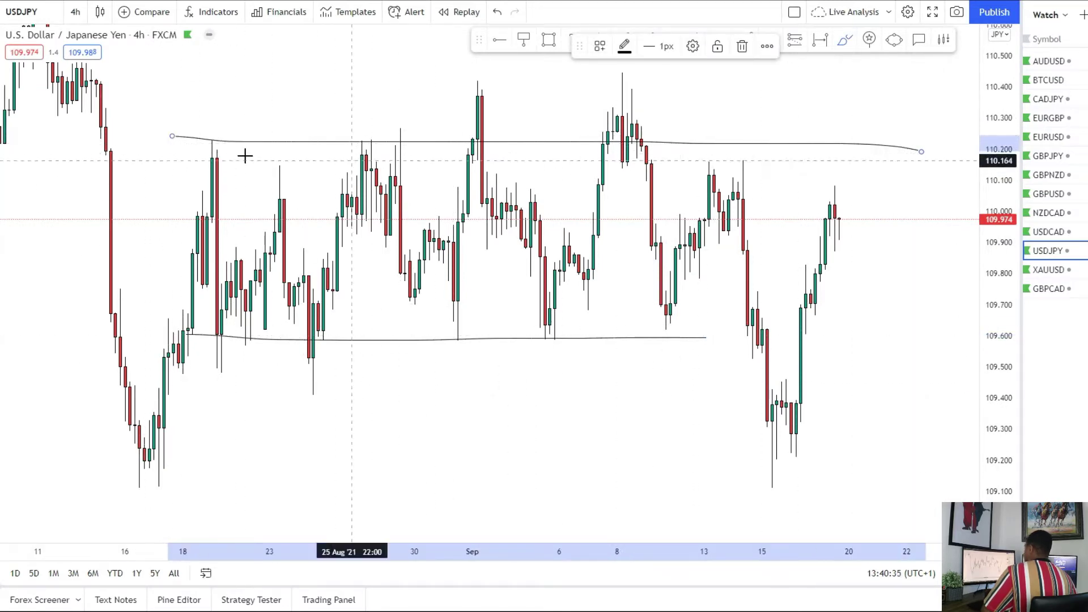
{"action": "left_click_drag", "start_coordinate": [707, 141], "coordinate": [736, 162]}
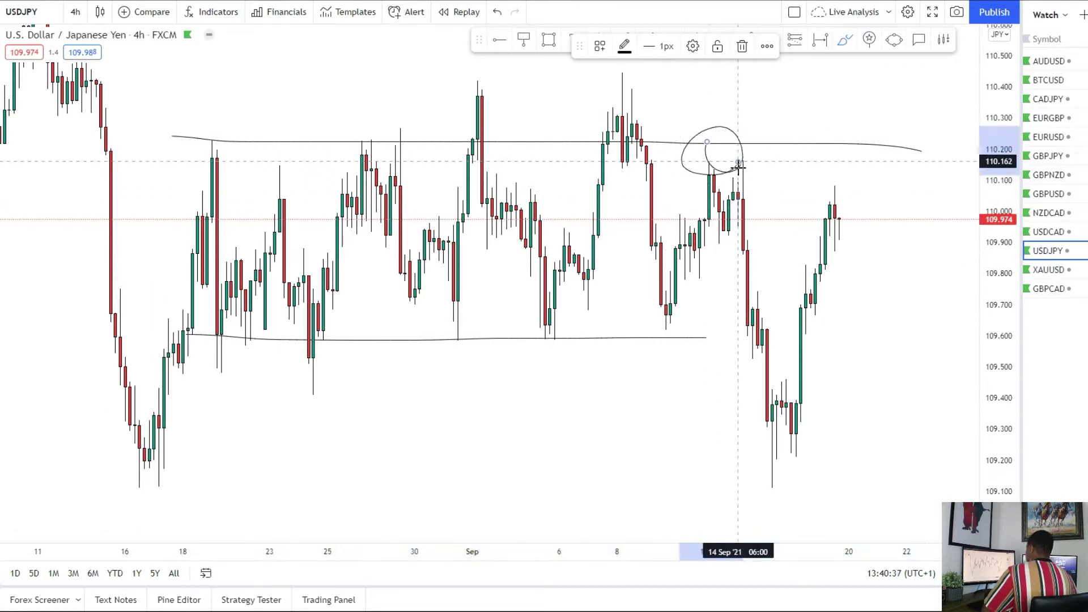
{"action": "left_click_drag", "start_coordinate": [685, 339], "coordinate": [791, 338]}
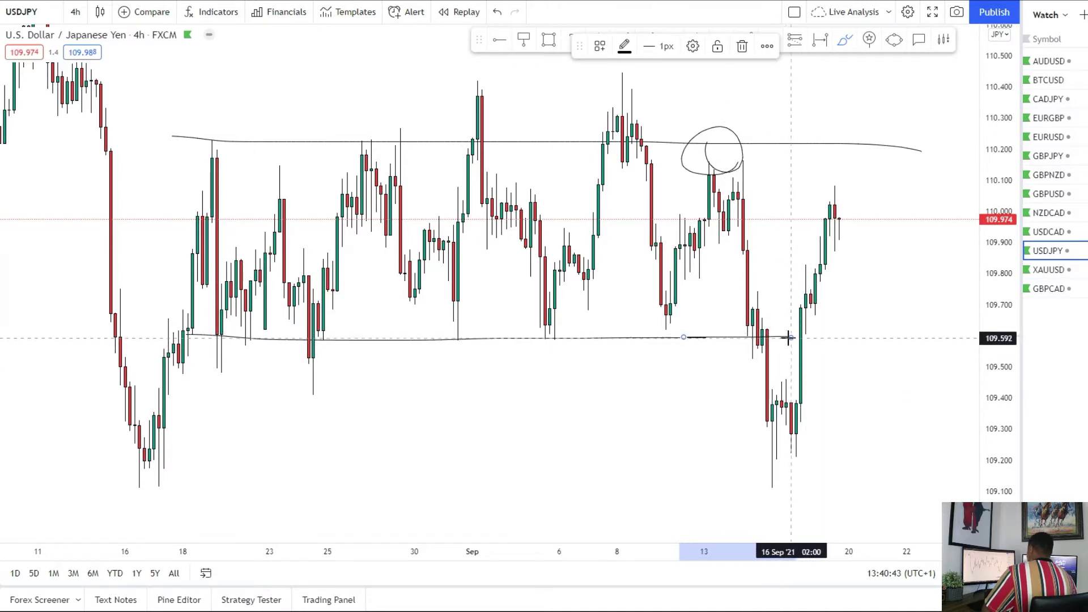
{"action": "left_click_drag", "start_coordinate": [828, 339], "coordinate": [829, 338]}
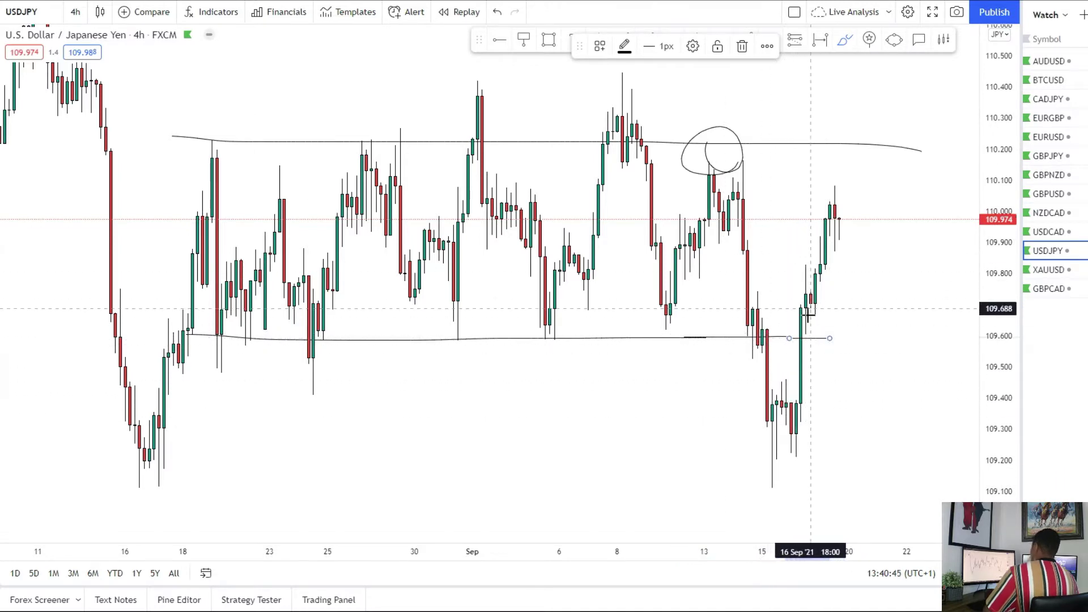
Brush a curve under the mid-September dip and a rising stroke from the latest candle, and undo all the brush sketches.
{"action": "scroll", "coordinate": [793, 368], "scroll_direction": "down", "scroll_amount": 3}
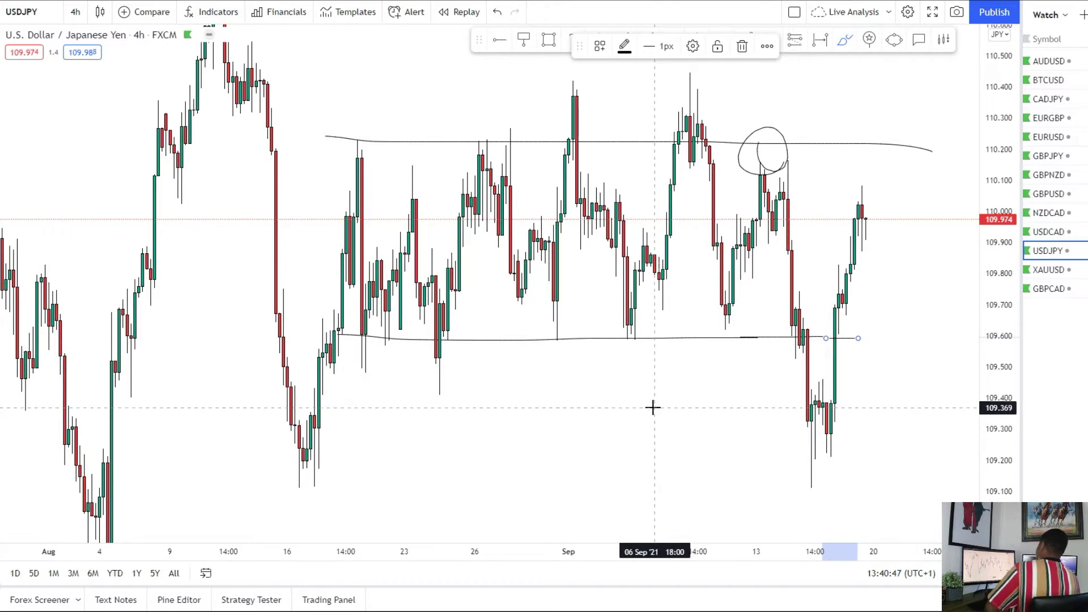
{"action": "mouse_move", "coordinate": [780, 350]}
{"action": "left_mouse_down"}
{"action": "mouse_move", "coordinate": [814, 454]}
{"action": "mouse_move", "coordinate": [881, 352]}
{"action": "left_mouse_up"}
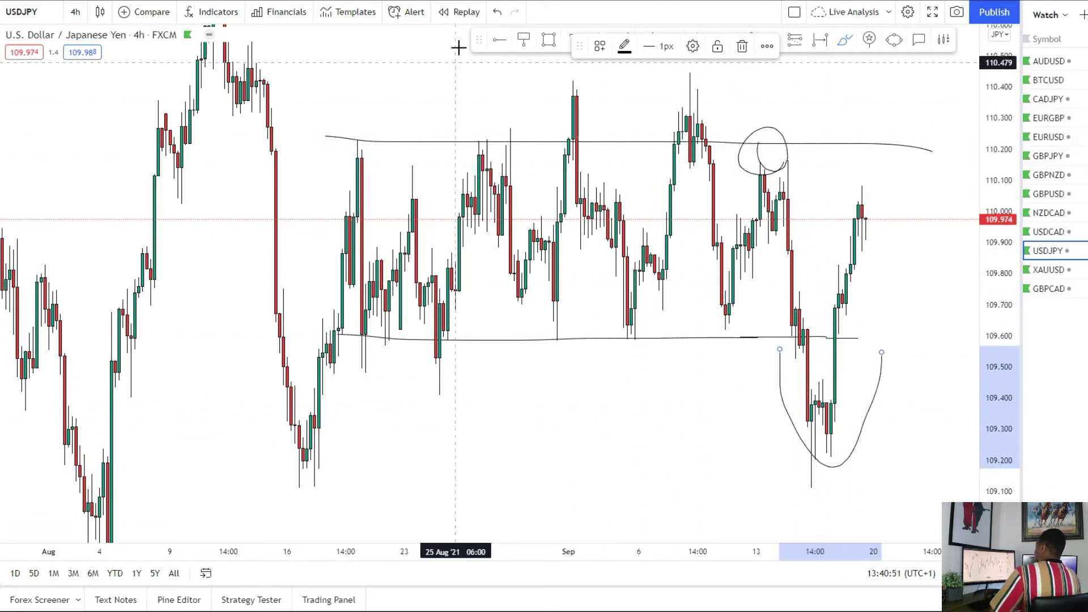
{"action": "left_click", "coordinate": [496, 17]}
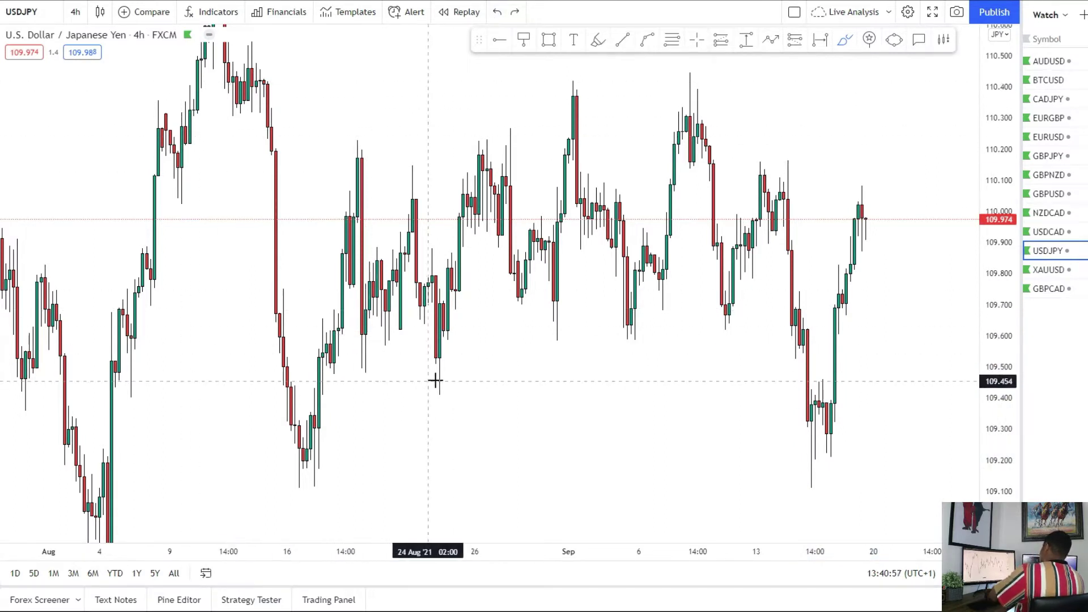
{"action": "mouse_move", "coordinate": [870, 233]}
{"action": "left_mouse_down"}
{"action": "mouse_move", "coordinate": [900, 75]}
{"action": "mouse_move", "coordinate": [918, 68]}
{"action": "mouse_move", "coordinate": [921, 92]}
{"action": "left_mouse_up"}
{"action": "left_click", "coordinate": [497, 14]}
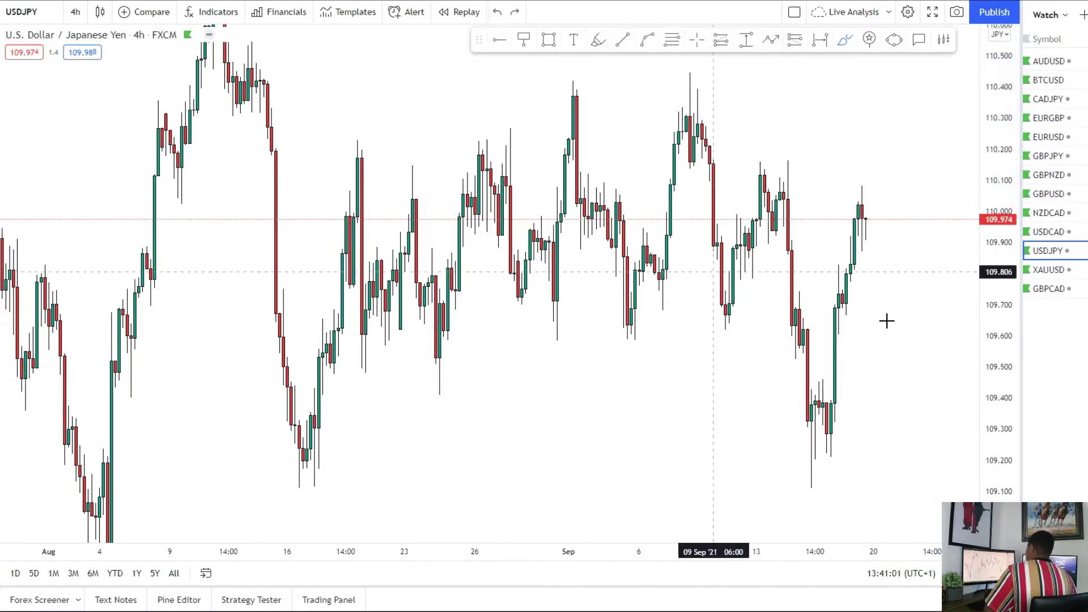
Switch the USDJPY chart to the 1-day timeframe.
{"action": "left_click", "coordinate": [74, 22]}
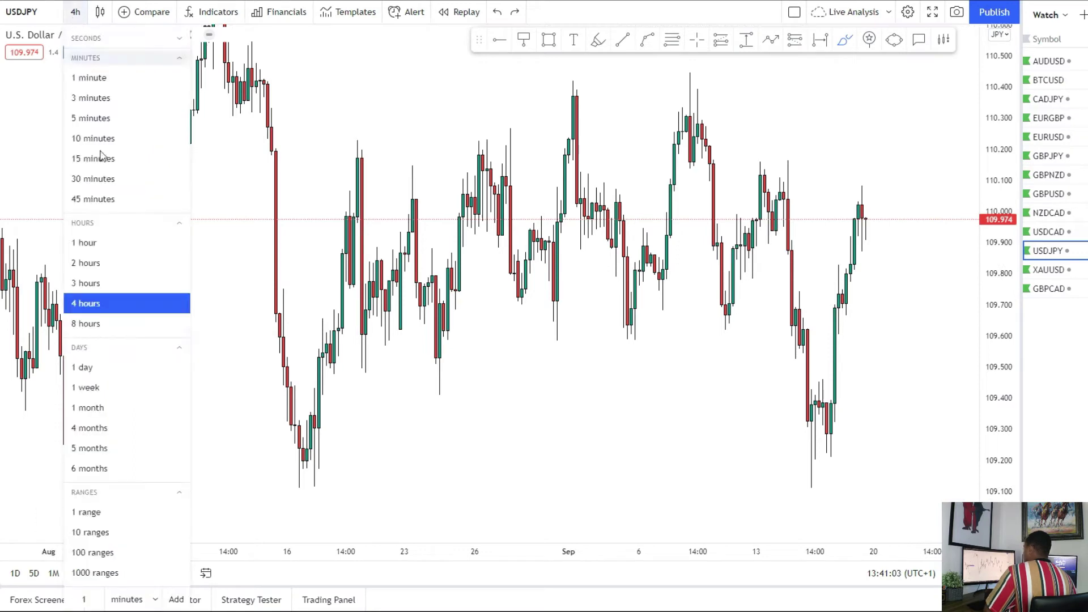
{"action": "left_click", "coordinate": [116, 370]}
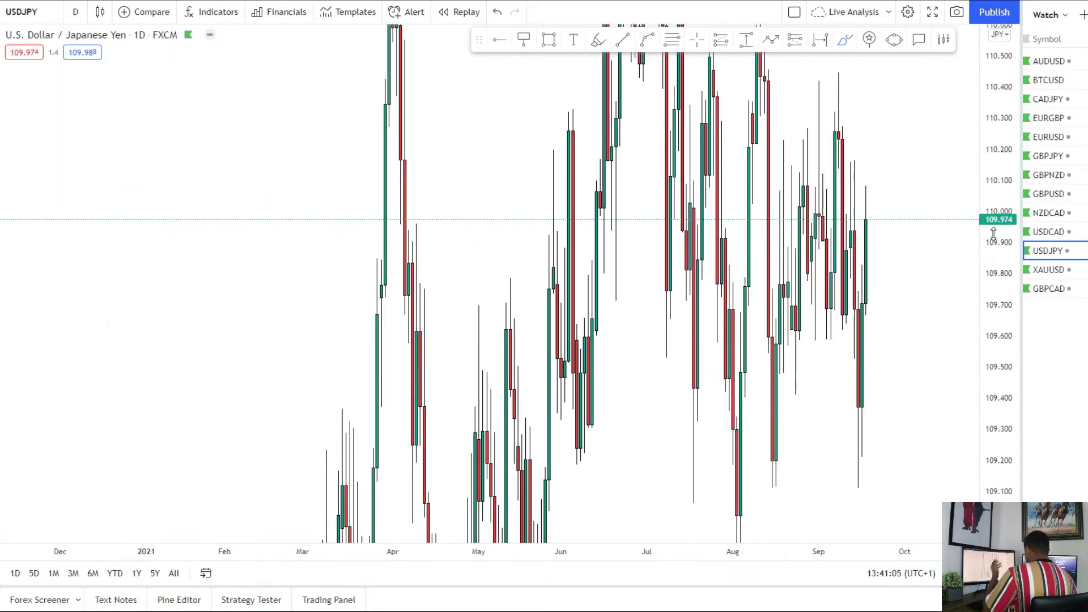
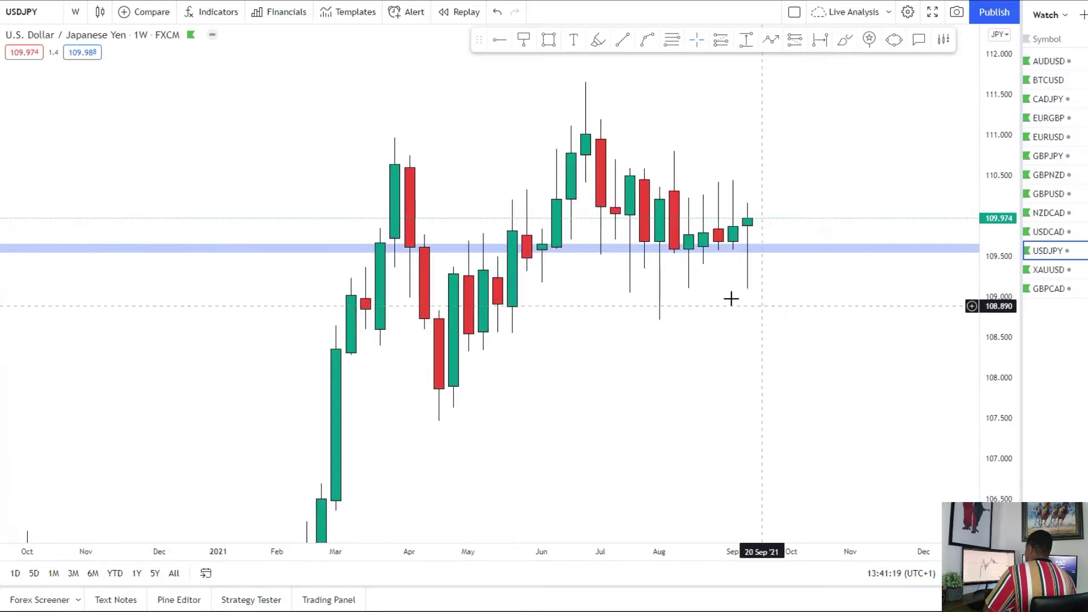
Examine how the weekly USDJPY candles react at the zone near 109.60, including the earlier 2020 high.
{"action": "scroll", "coordinate": [733, 374], "scroll_direction": "down", "scroll_amount": 3}
{"action": "left_click_drag", "start_coordinate": [733, 374], "coordinate": [595, 404]}
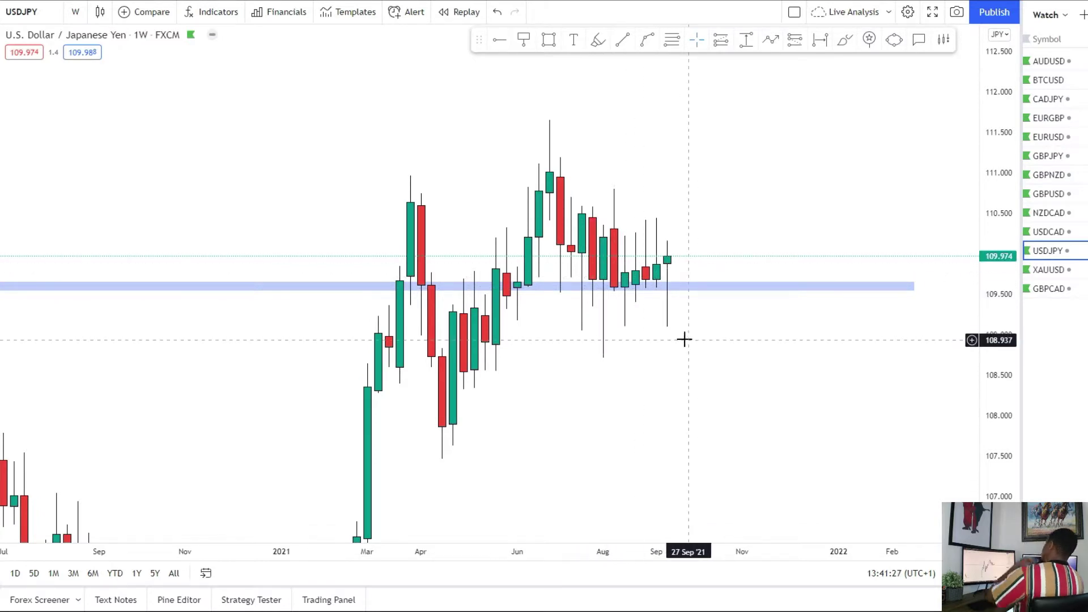
{"action": "scroll", "coordinate": [676, 350], "scroll_direction": "down", "scroll_amount": 1}
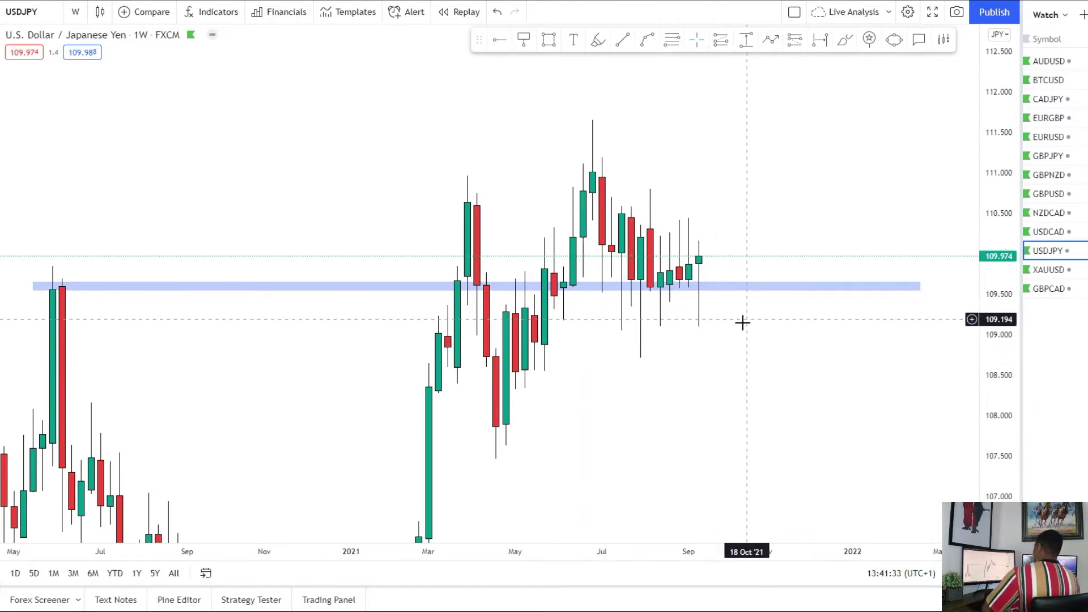
{"action": "left_click_drag", "start_coordinate": [747, 381], "coordinate": [752, 404]}
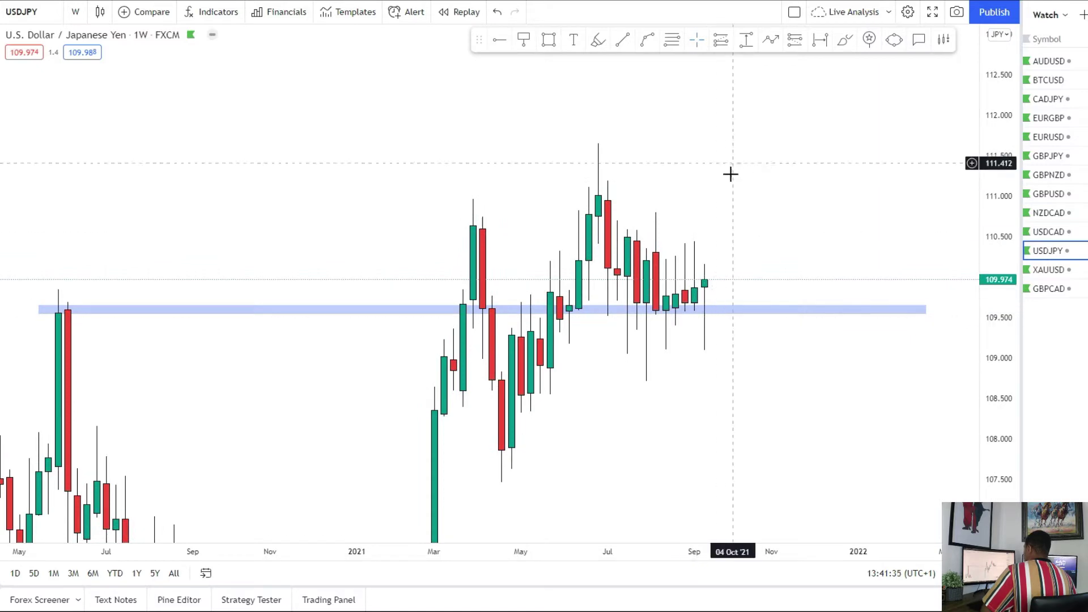
{"action": "left_click", "coordinate": [825, 311]}
{"action": "left_click", "coordinate": [768, 72]}
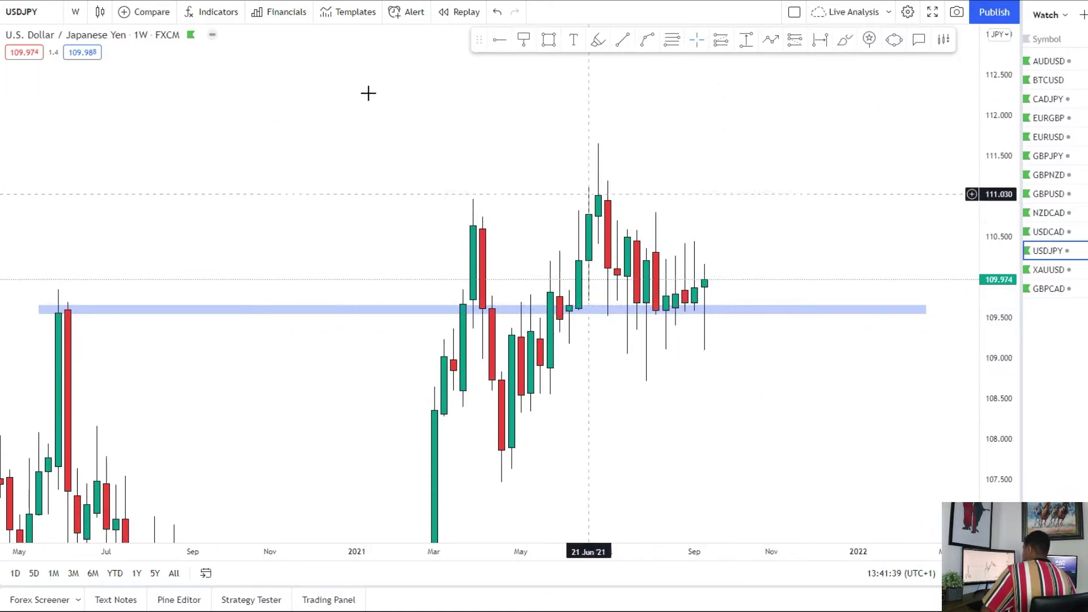
Return the chart to the 1-day timeframe and delete the zone near 109.60.
{"action": "left_click", "coordinate": [77, 17]}
{"action": "left_click", "coordinate": [110, 368]}
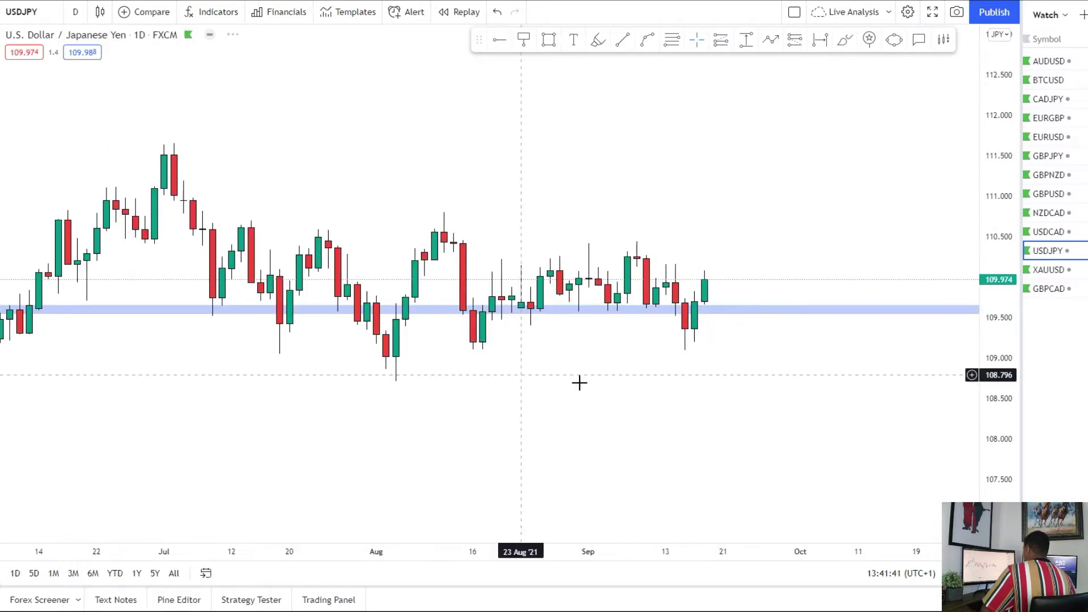
{"action": "scroll", "coordinate": [735, 383], "scroll_direction": "up", "scroll_amount": 5}
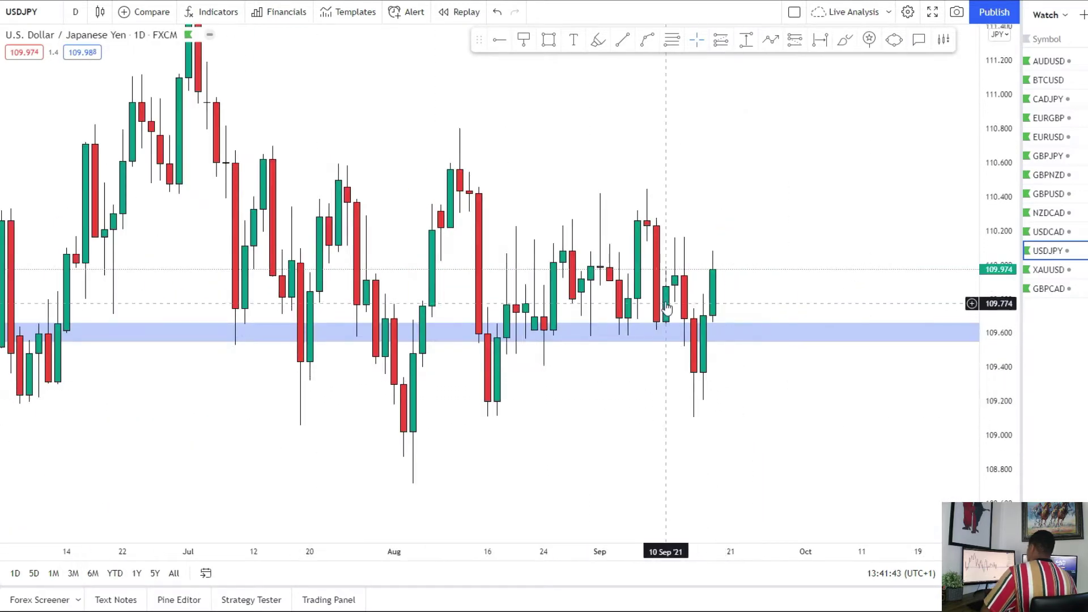
{"action": "scroll", "coordinate": [736, 325], "scroll_direction": "down", "scroll_amount": 2}
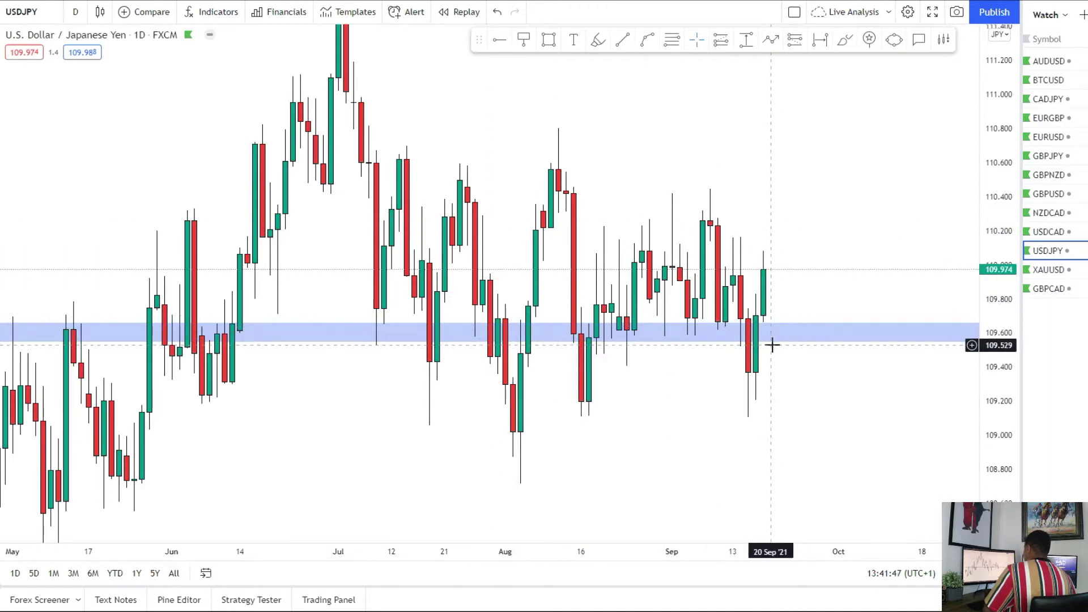
{"action": "left_click", "coordinate": [773, 342]}
{"action": "key", "text": "Delete"}
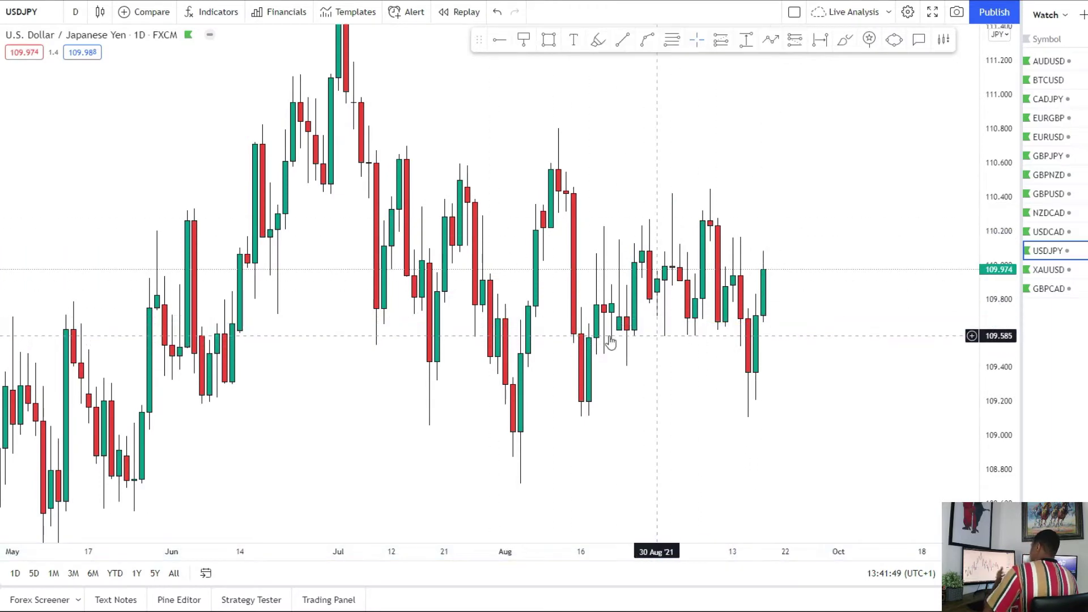
On the 4-hour timeframe, draw a rectangle zone along the range's lows from about 109.54 to 109.63, extending past the latest candle.
{"action": "left_click", "coordinate": [76, 11]}
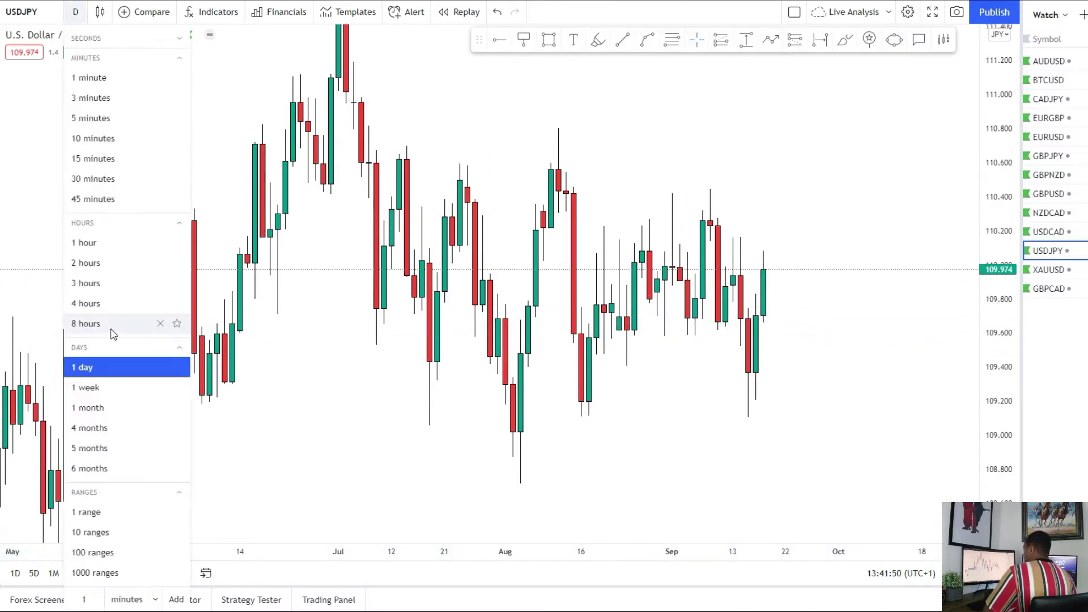
{"action": "left_click", "coordinate": [104, 296]}
{"action": "left_click_drag", "start_coordinate": [1001, 461], "coordinate": [996, 363]}
{"action": "scroll", "coordinate": [918, 371], "scroll_direction": "down", "scroll_amount": 4}
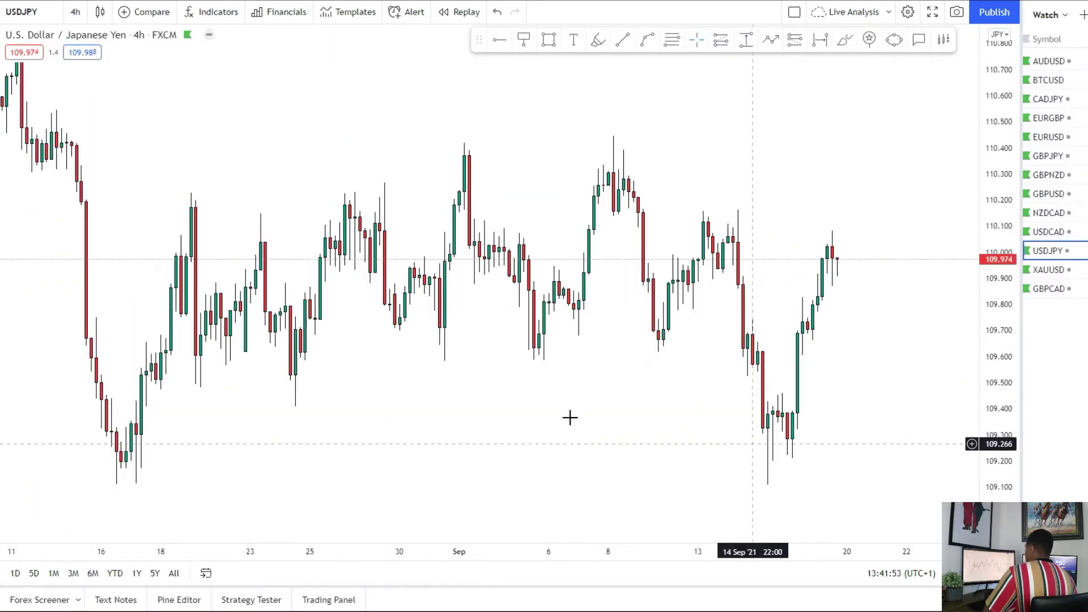
{"action": "left_click", "coordinate": [1, 106]}
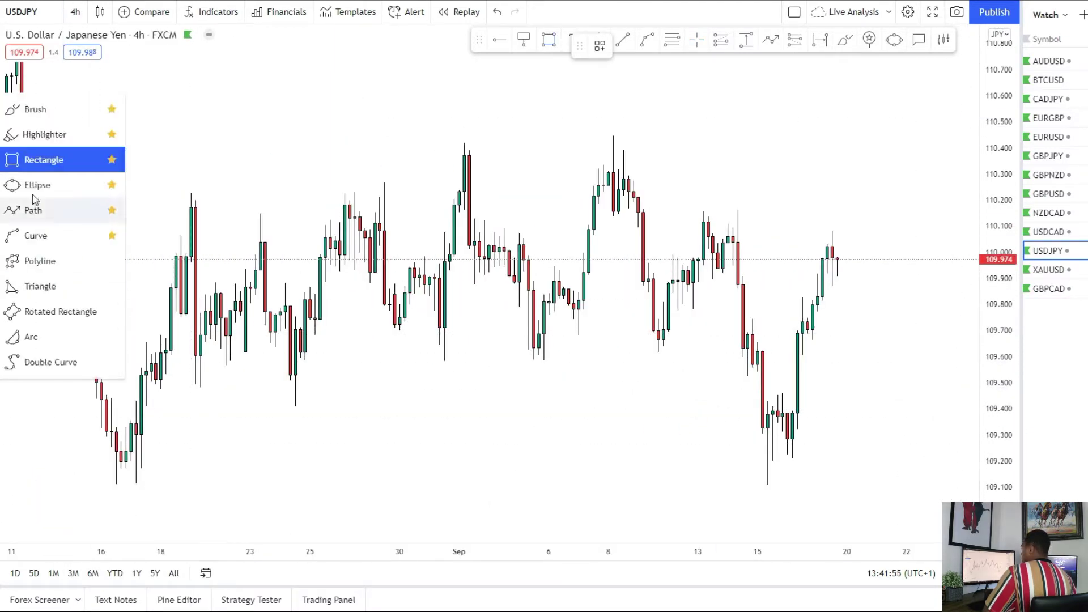
{"action": "left_click", "coordinate": [21, 159]}
{"action": "left_click_drag", "start_coordinate": [176, 351], "coordinate": [941, 372]}
{"action": "left_click", "coordinate": [915, 333]}
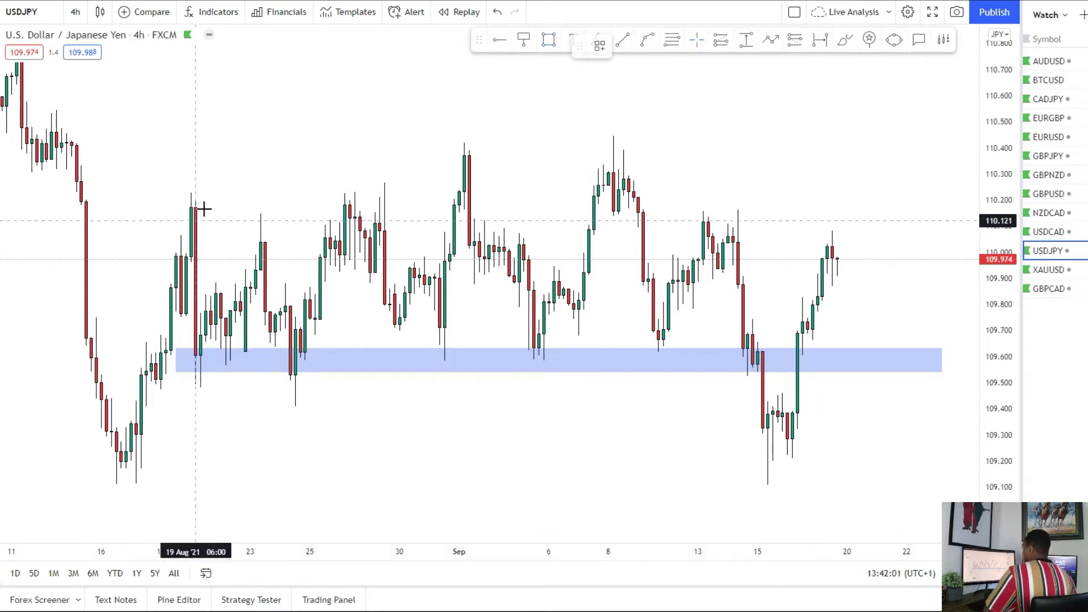
Draw a rectangle zone along the range's highs from about 110.18 to 110.24, extending past the latest candle.
{"action": "left_click_drag", "start_coordinate": [176, 189], "coordinate": [962, 205]}
{"action": "left_click", "coordinate": [926, 236]}
{"action": "left_click_drag", "start_coordinate": [925, 236], "coordinate": [875, 189]}
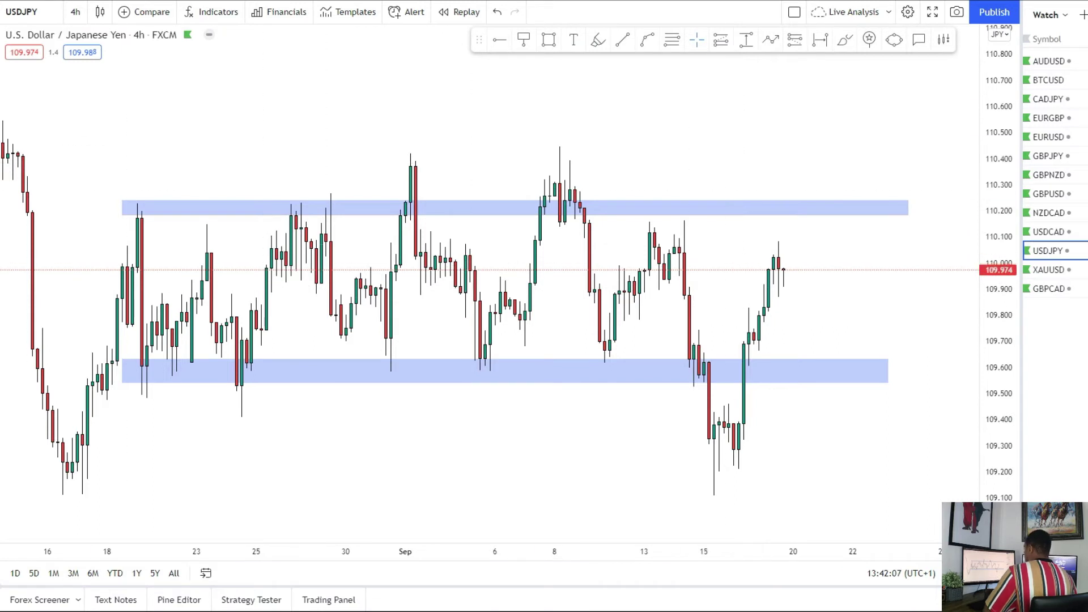
Brush a projected path from the latest candle above the upper zone, retesting it twice, with an arrow up to about 110.70.
{"action": "left_click", "coordinate": [0, 115]}
{"action": "left_click", "coordinate": [40, 118]}
{"action": "mouse_move", "coordinate": [784, 263]}
{"action": "left_mouse_down"}
{"action": "mouse_move", "coordinate": [825, 220]}
{"action": "mouse_move", "coordinate": [851, 217]}
{"action": "mouse_move", "coordinate": [863, 159]}
{"action": "left_mouse_up"}
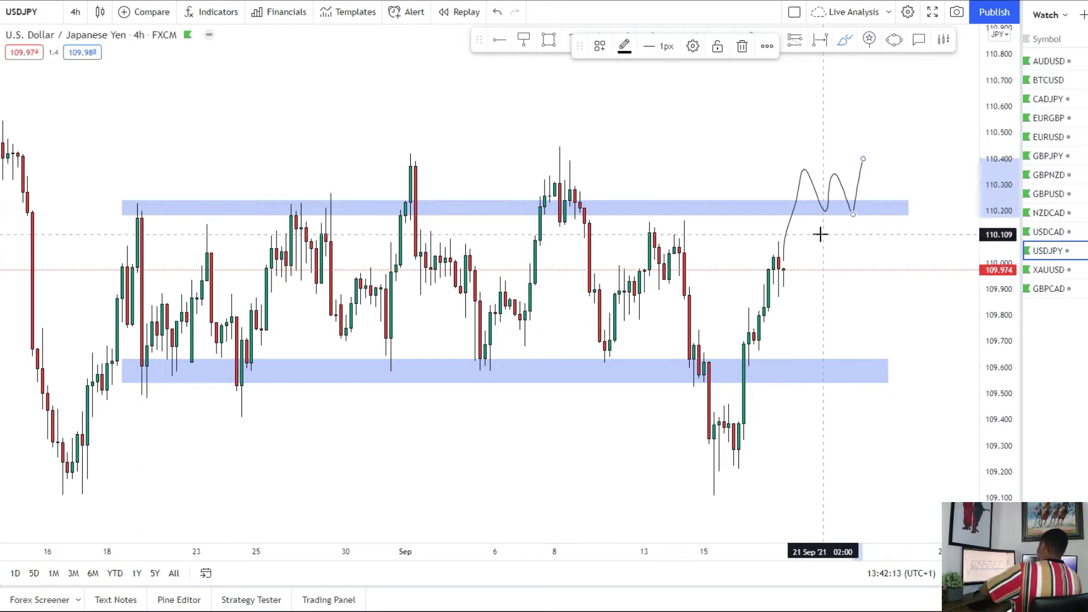
{"action": "mouse_move", "coordinate": [861, 160]}
{"action": "left_mouse_down"}
{"action": "mouse_move", "coordinate": [852, 99]}
{"action": "mouse_move", "coordinate": [886, 73]}
{"action": "mouse_move", "coordinate": [898, 99]}
{"action": "left_mouse_up"}
Brush an alternative path dipping to the circled lower zone and rising through the upper zone, and undo its last stroke.
{"action": "mouse_move", "coordinate": [775, 256]}
{"action": "left_mouse_down"}
{"action": "mouse_move", "coordinate": [814, 352]}
{"action": "mouse_move", "coordinate": [883, 370]}
{"action": "mouse_move", "coordinate": [867, 206]}
{"action": "mouse_move", "coordinate": [884, 214]}
{"action": "mouse_move", "coordinate": [903, 102]}
{"action": "mouse_move", "coordinate": [893, 95]}
{"action": "left_mouse_up"}
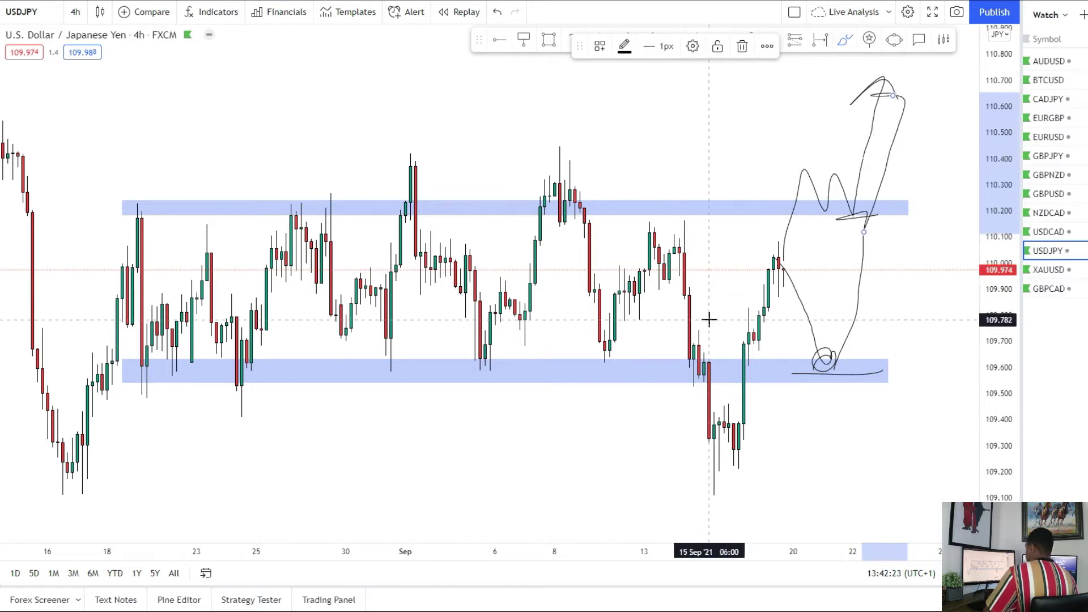
{"action": "left_click", "coordinate": [498, 13]}
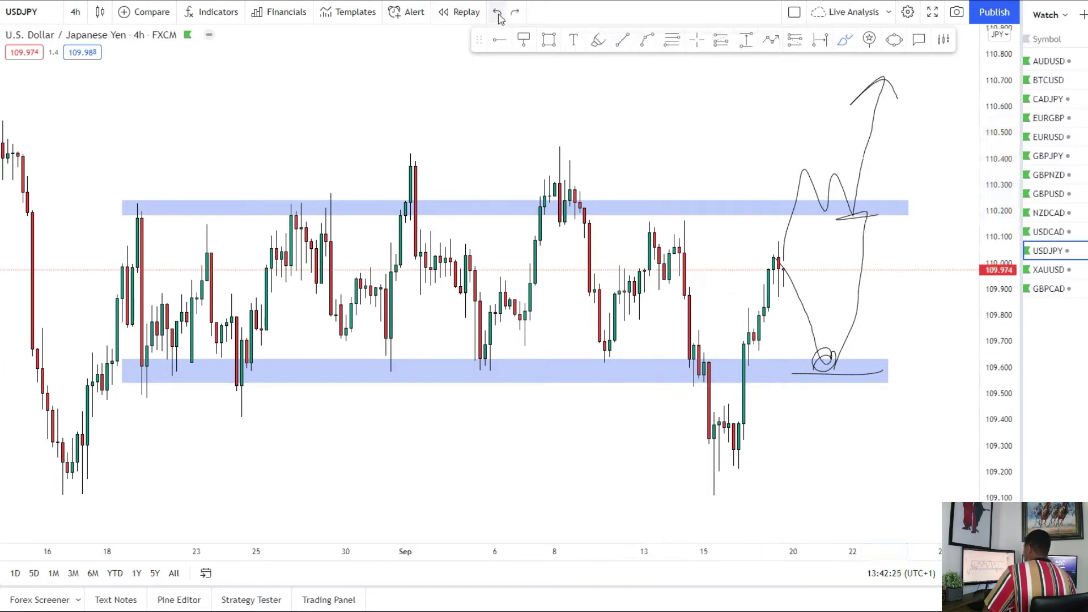
Undo the remaining brush sketches and place a long position above the upper zone with entry 110.238, stop 110.083 and target 110.756.
{"action": "left_click", "coordinate": [498, 16]}
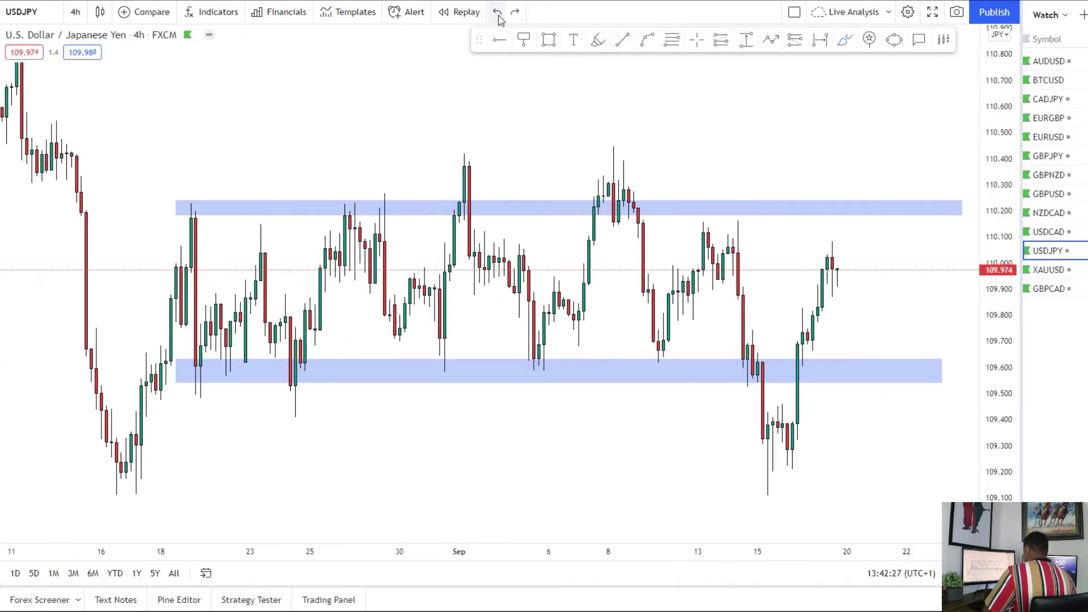
{"action": "left_click", "coordinate": [1, 179]}
{"action": "left_click", "coordinate": [23, 178]}
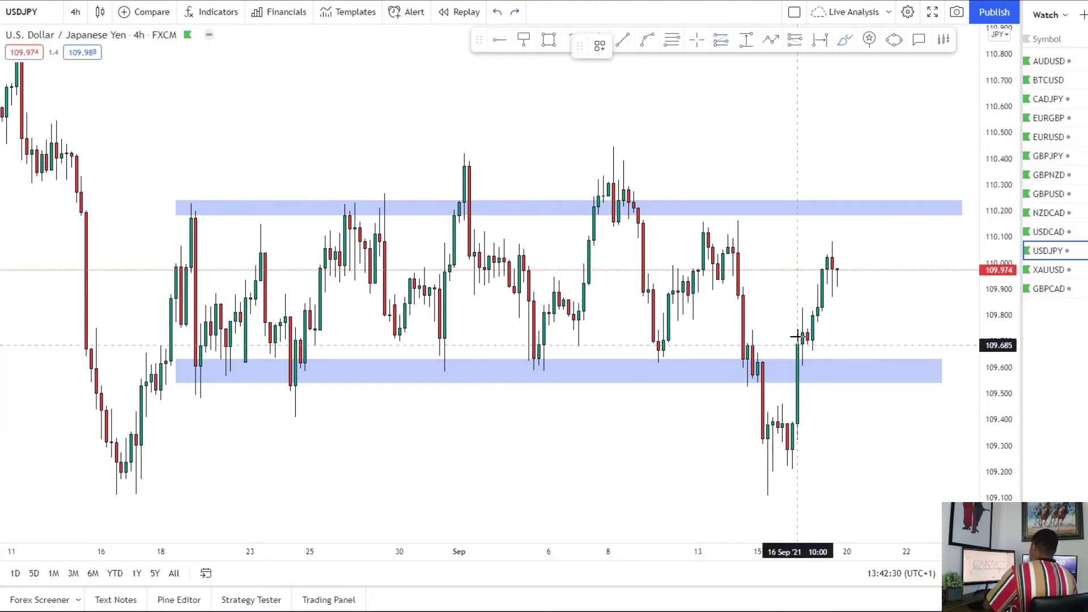
{"action": "left_click", "coordinate": [865, 200]}
{"action": "mouse_move", "coordinate": [867, 289]}
{"action": "left_mouse_down"}
{"action": "mouse_move", "coordinate": [867, 241]}
{"action": "mouse_move", "coordinate": [792, 313]}
{"action": "left_mouse_up"}
{"action": "left_click_drag", "start_coordinate": [785, 144], "coordinate": [784, 94]}
{"action": "left_click_drag", "start_coordinate": [787, 307], "coordinate": [781, 263]}
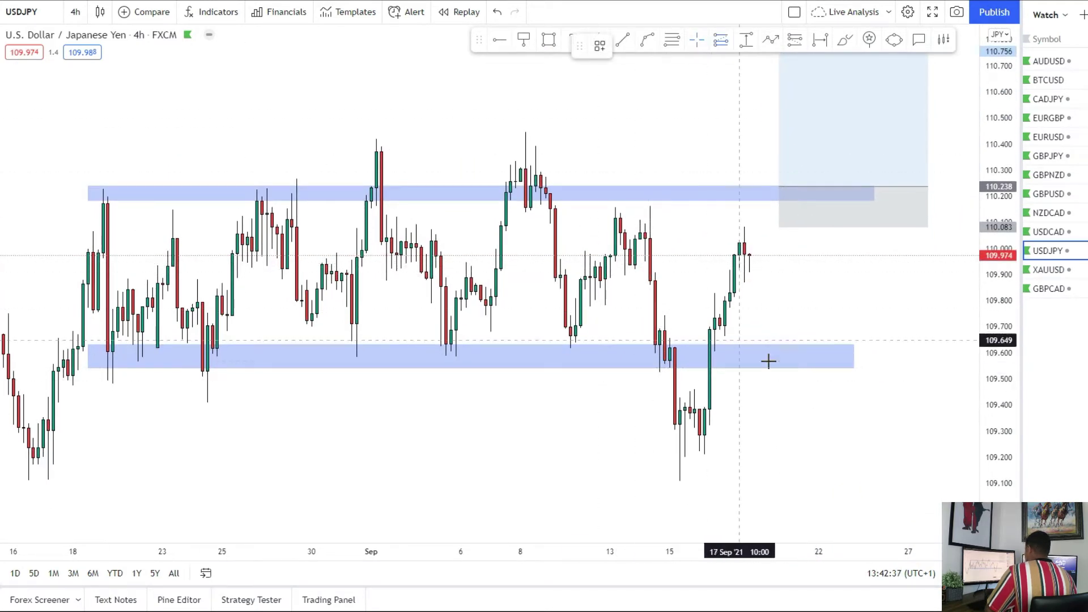
Place a narrow long position at the lower zone, entry 109.634, stop 109.482, target 110.218, and move the upper position's entry to 110.252.
{"action": "left_click", "coordinate": [770, 343]}
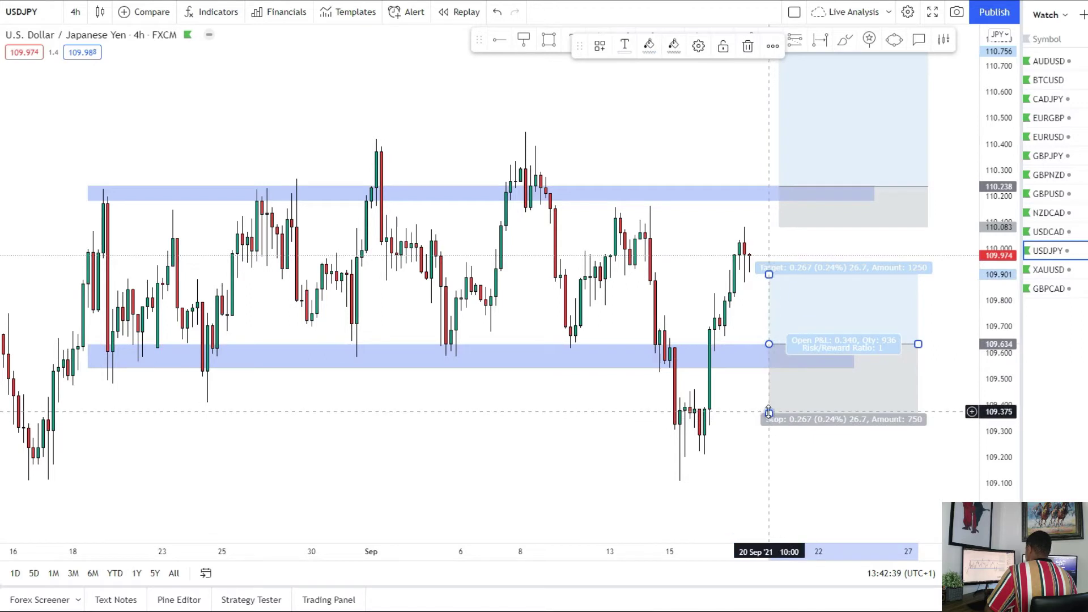
{"action": "left_click_drag", "start_coordinate": [768, 412], "coordinate": [768, 383]}
{"action": "left_click_drag", "start_coordinate": [918, 344], "coordinate": [858, 343]}
{"action": "left_click_drag", "start_coordinate": [768, 274], "coordinate": [854, 183]}
{"action": "left_click_drag", "start_coordinate": [858, 344], "coordinate": [829, 344]}
{"action": "left_click_drag", "start_coordinate": [768, 210], "coordinate": [769, 191]}
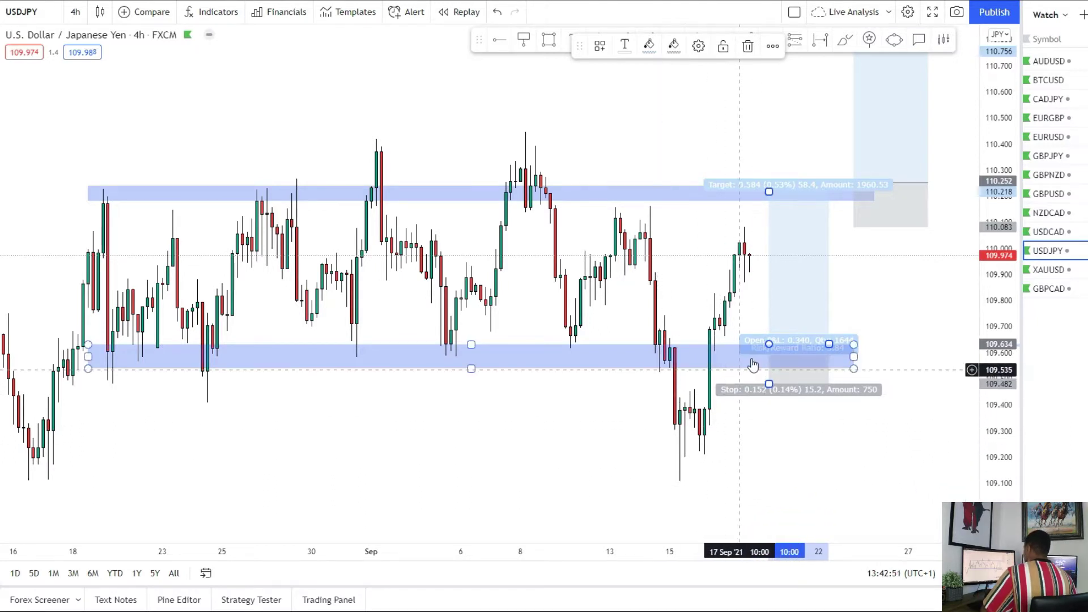
On the daily timeframe, draw a rectangle zone along the swing highs from about 110.60 to 110.65, spanning 2 July to 25 October.
{"action": "left_click_drag", "start_coordinate": [691, 297], "coordinate": [688, 292]}
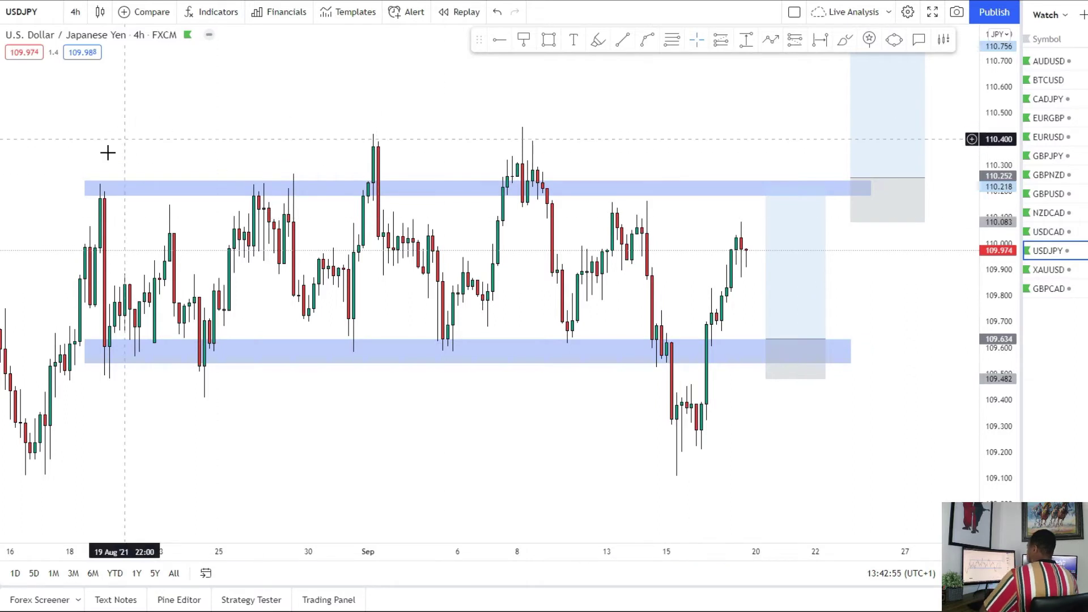
{"action": "left_click", "coordinate": [76, 12]}
{"action": "left_click", "coordinate": [157, 375]}
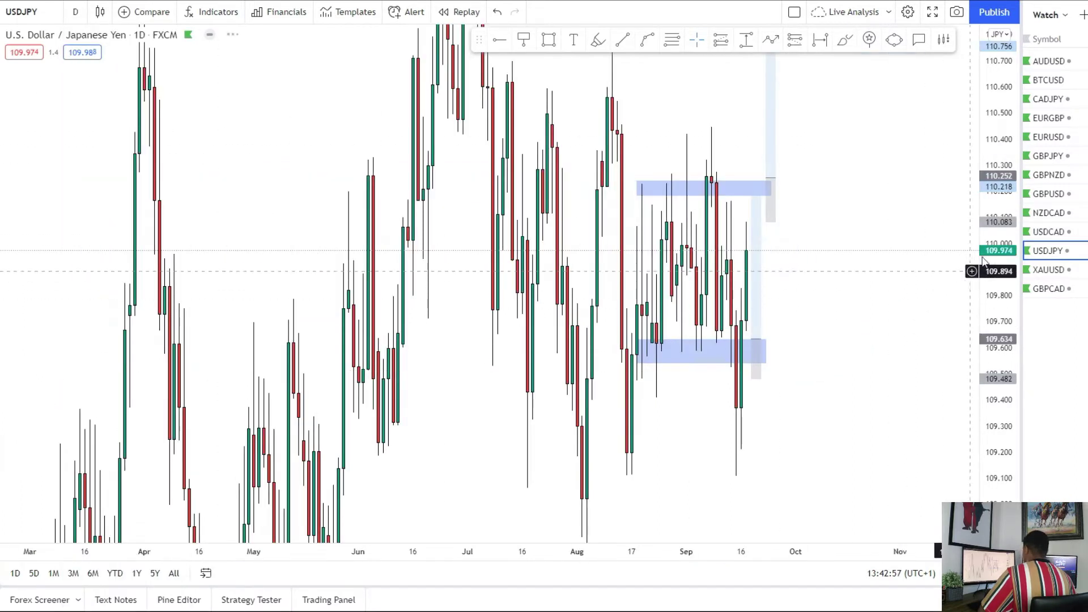
{"action": "left_click", "coordinate": [0, 130]}
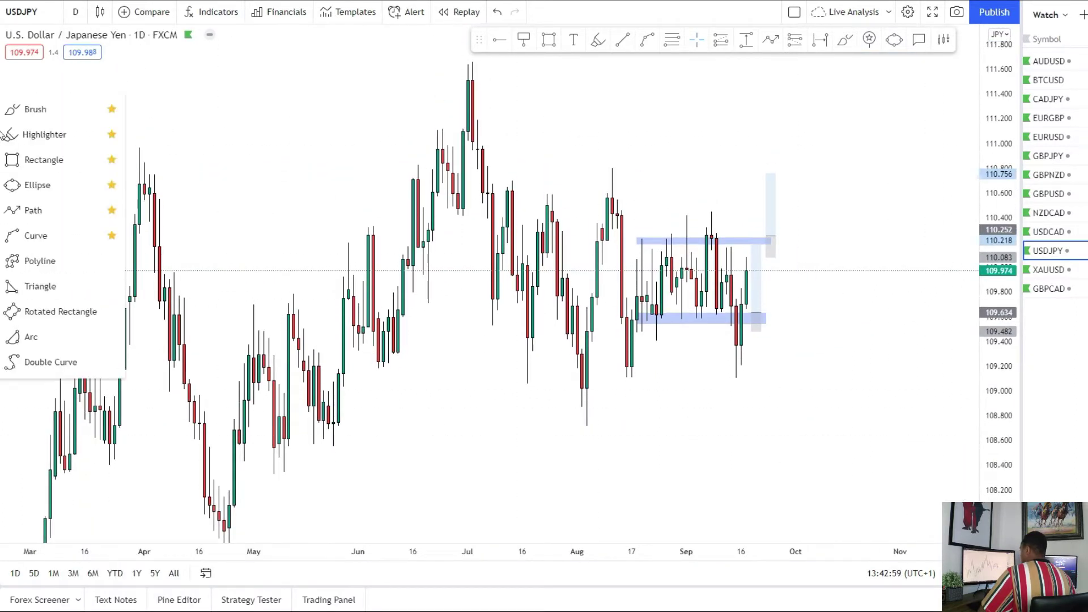
{"action": "left_click", "coordinate": [64, 161]}
{"action": "left_click", "coordinate": [473, 186]}
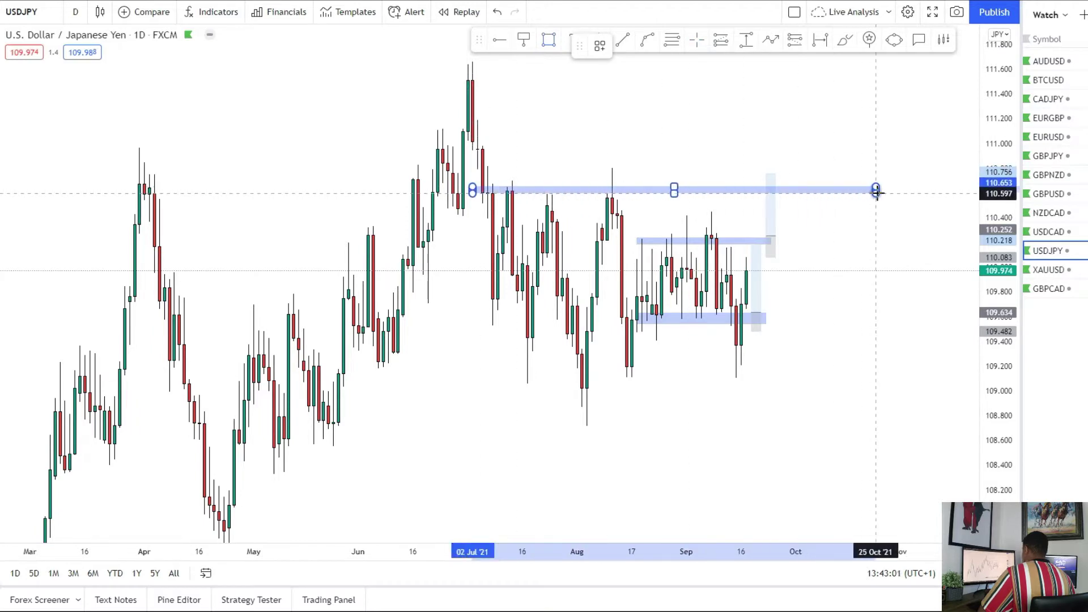
{"action": "left_click", "coordinate": [876, 191]}
Set the upper long position's target to 110.637 at the daily zone, and return the chart to the 4-hour timeframe.
{"action": "left_click_drag", "start_coordinate": [767, 173], "coordinate": [765, 188]}
{"action": "scroll", "coordinate": [835, 417], "scroll_direction": "up", "scroll_amount": 3}
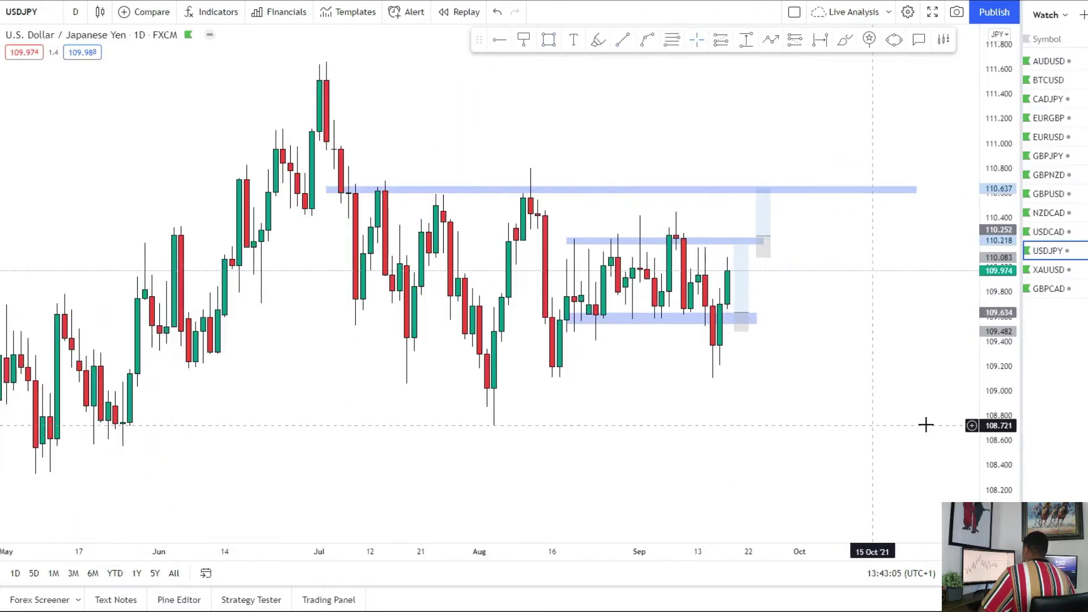
{"action": "left_click_drag", "start_coordinate": [998, 462], "coordinate": [996, 361]}
{"action": "scroll", "coordinate": [821, 346], "scroll_direction": "up", "scroll_amount": 3}
{"action": "left_click", "coordinate": [76, 12]}
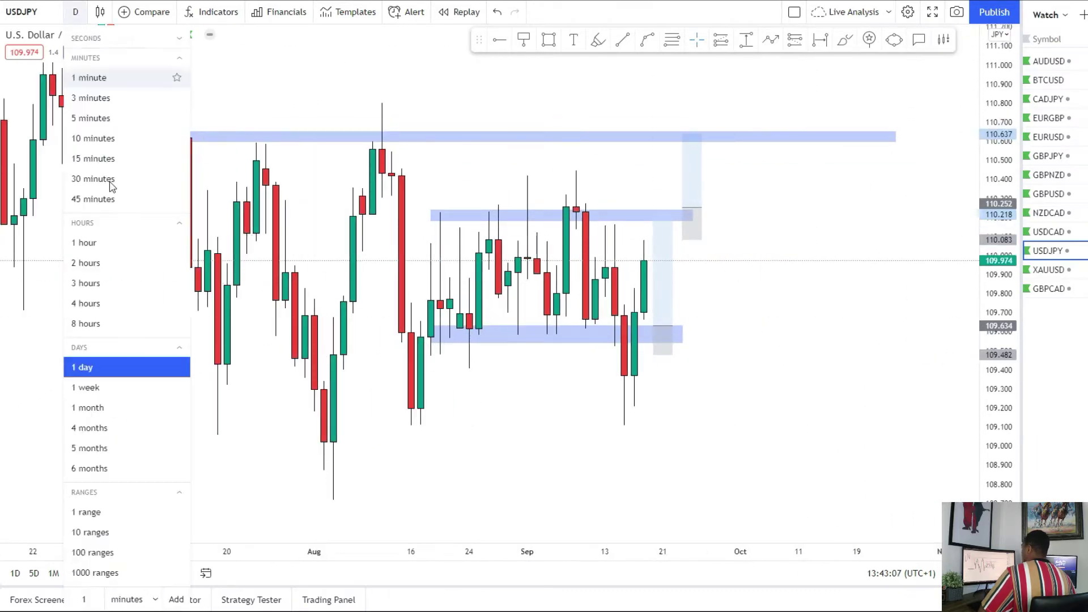
{"action": "left_click", "coordinate": [113, 309]}
{"action": "scroll", "coordinate": [311, 362], "scroll_direction": "down", "scroll_amount": 7}
{"action": "left_click_drag", "start_coordinate": [999, 417], "coordinate": [998, 297]}
{"action": "left_click_drag", "start_coordinate": [914, 443], "coordinate": [783, 511]}
{"action": "left_click_drag", "start_coordinate": [705, 245], "coordinate": [705, 135]}
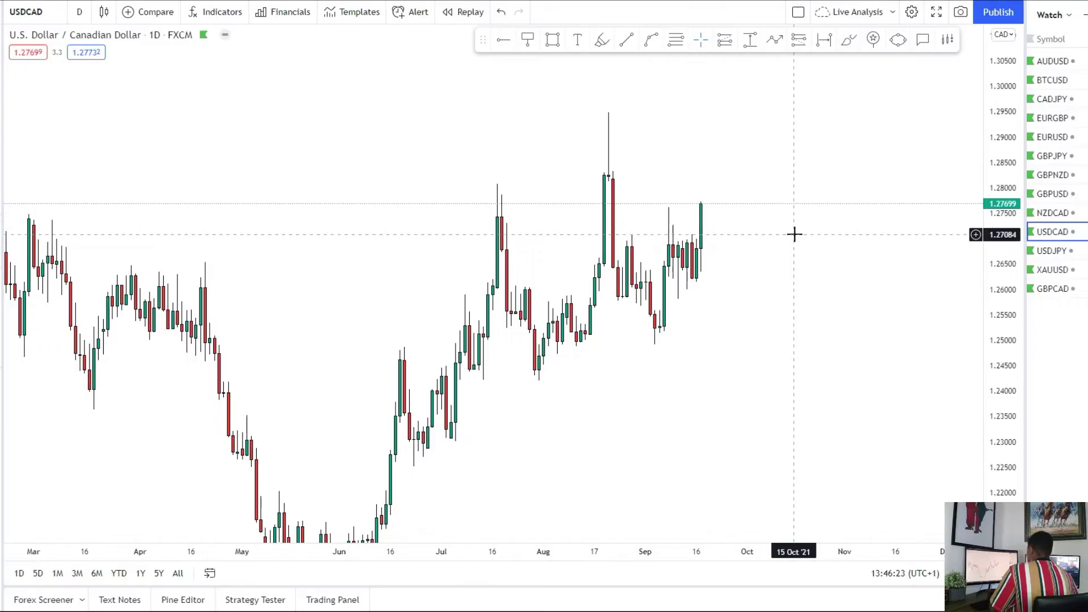
On the USDCAD daily chart, draw a rising trendline from the June low near 1.2255 along the swing lows to about 1.2750.
{"action": "scroll", "coordinate": [709, 425], "scroll_direction": "up", "scroll_amount": 3}
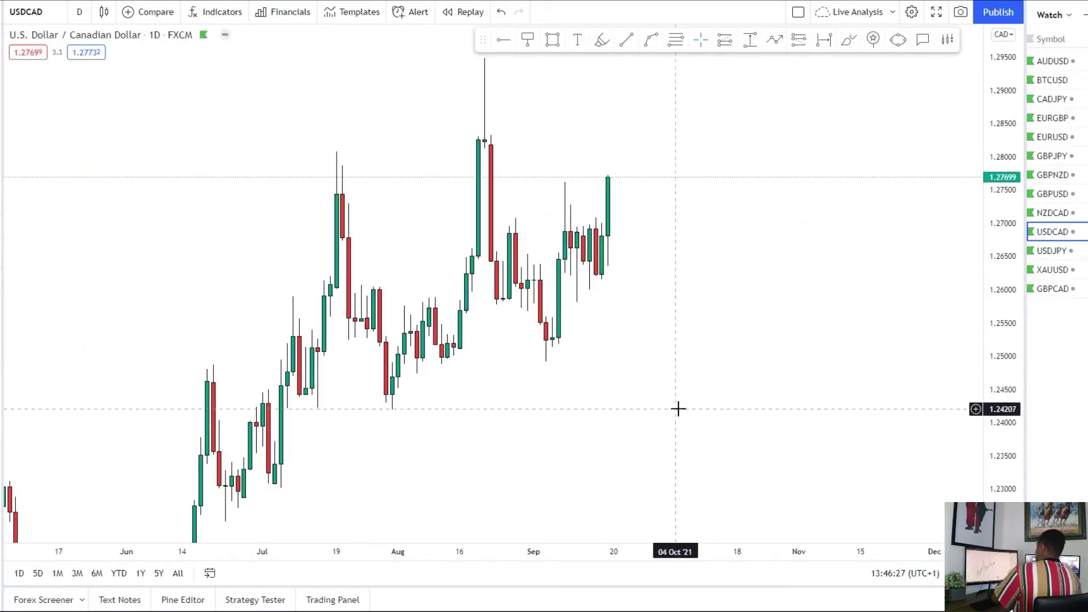
{"action": "scroll", "coordinate": [760, 359], "scroll_direction": "up", "scroll_amount": 3}
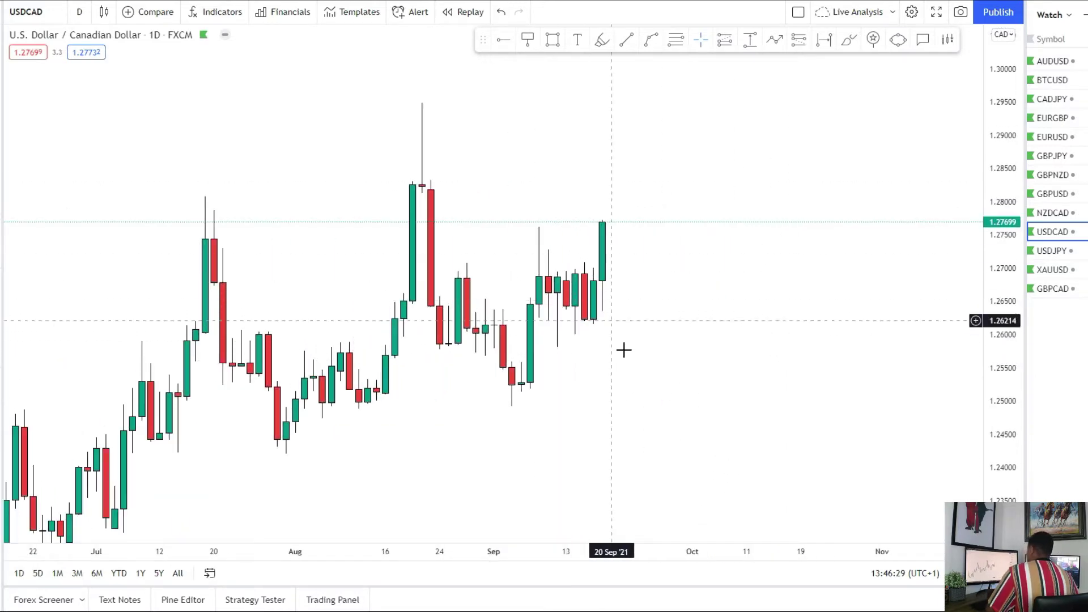
{"action": "scroll", "coordinate": [912, 398], "scroll_direction": "down", "scroll_amount": 2}
{"action": "left_click_drag", "start_coordinate": [983, 439], "coordinate": [985, 391]}
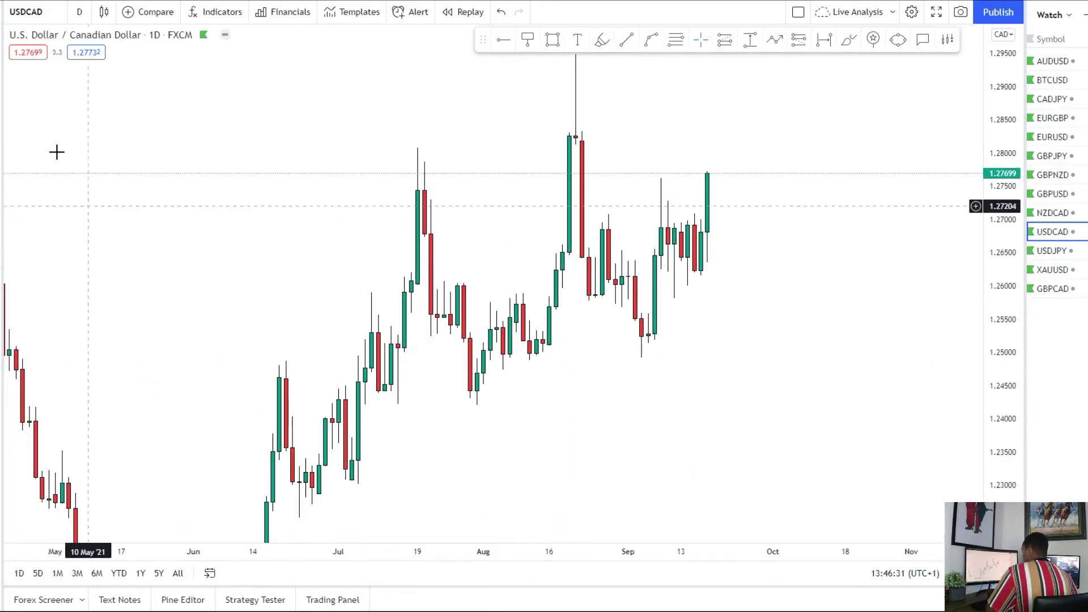
{"action": "left_click", "coordinate": [297, 514]}
{"action": "left_click", "coordinate": [785, 187]}
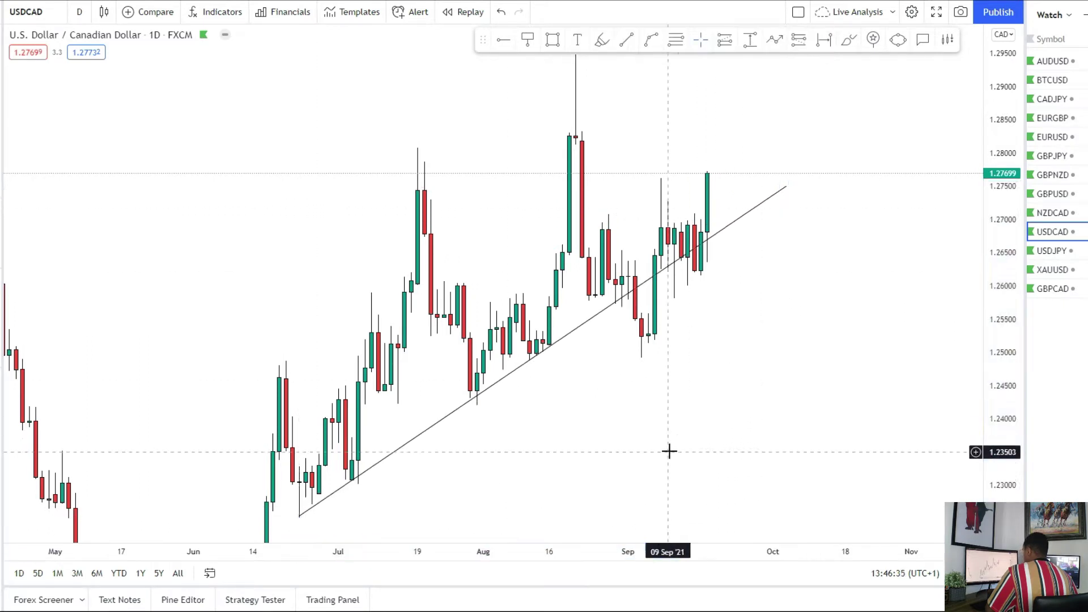
Draw a rectangle zone from about 1.2598 to 1.2609, starting before the late-July highs and extending past the latest candle.
{"action": "left_click_drag", "start_coordinate": [668, 451], "coordinate": [680, 440]}
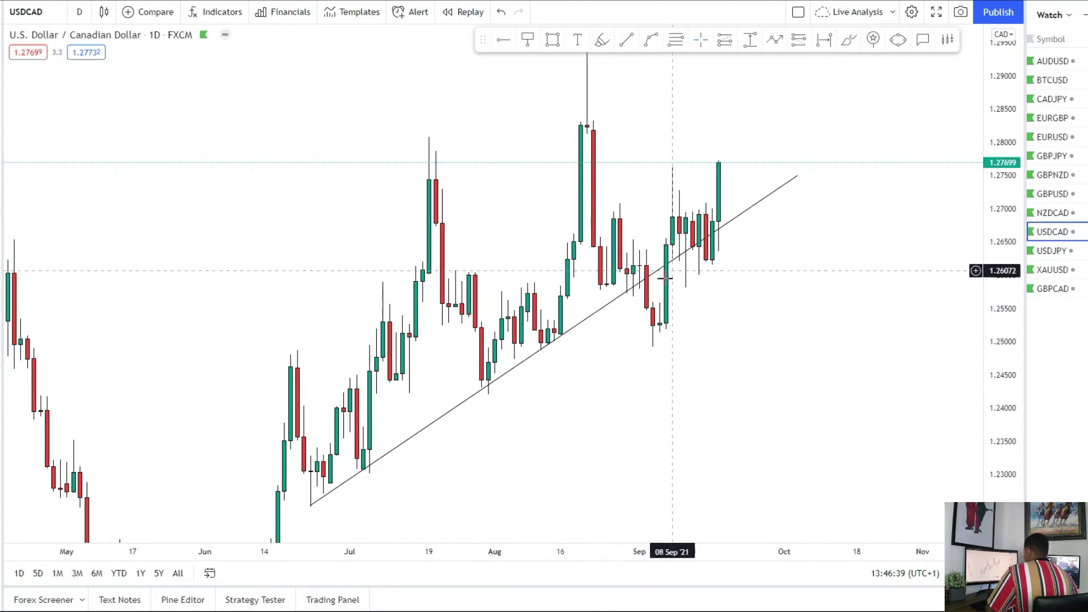
{"action": "left_click_drag", "start_coordinate": [749, 364], "coordinate": [886, 445]}
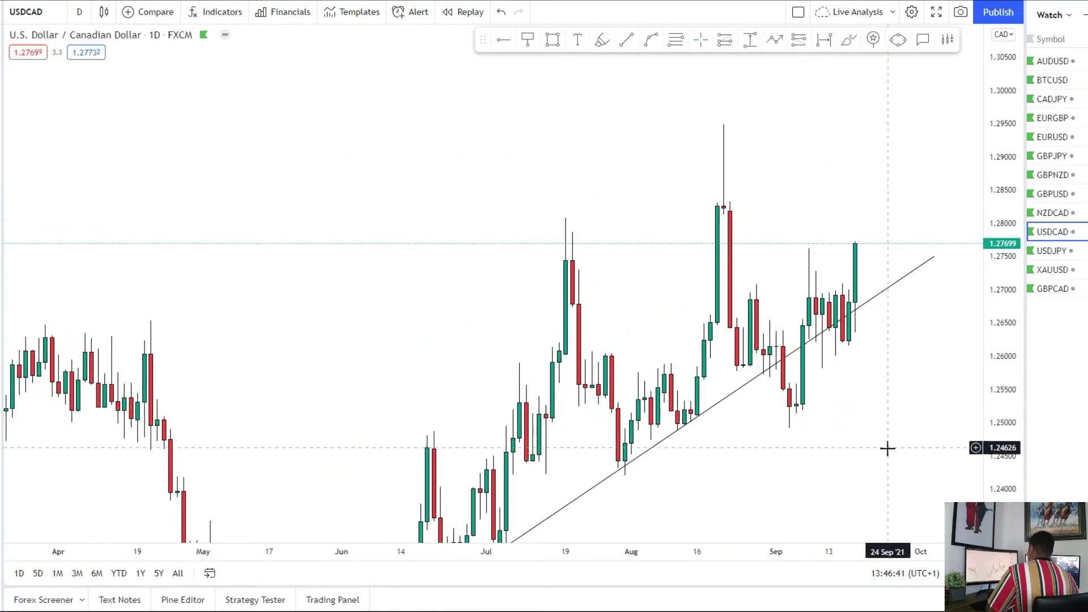
{"action": "scroll", "coordinate": [890, 444], "scroll_direction": "up", "scroll_amount": 3}
{"action": "left_click_drag", "start_coordinate": [1002, 461], "coordinate": [1002, 376]}
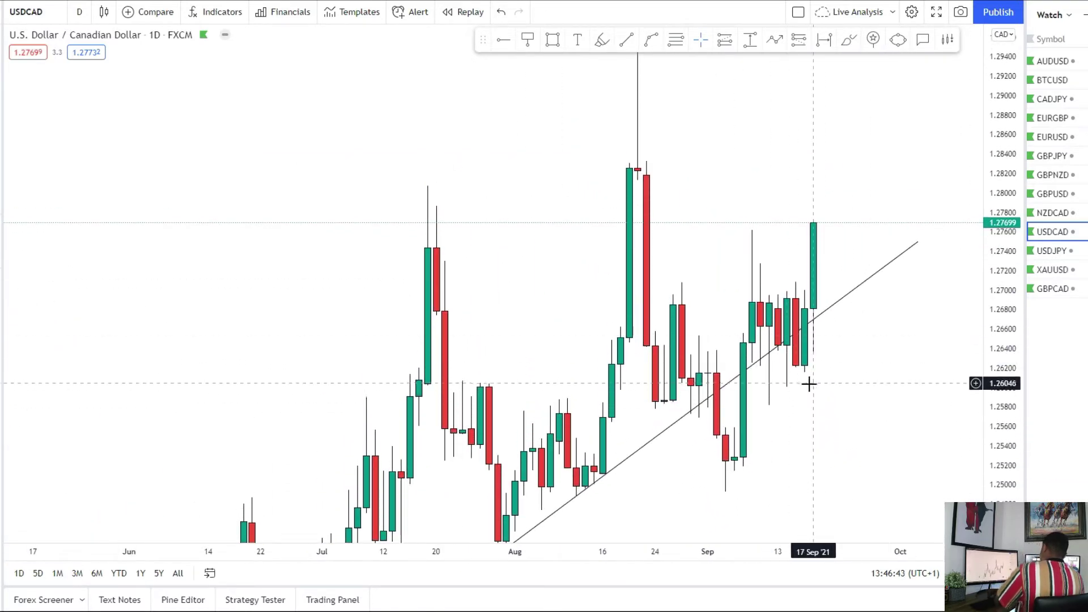
{"action": "left_click_drag", "start_coordinate": [784, 368], "coordinate": [761, 262]}
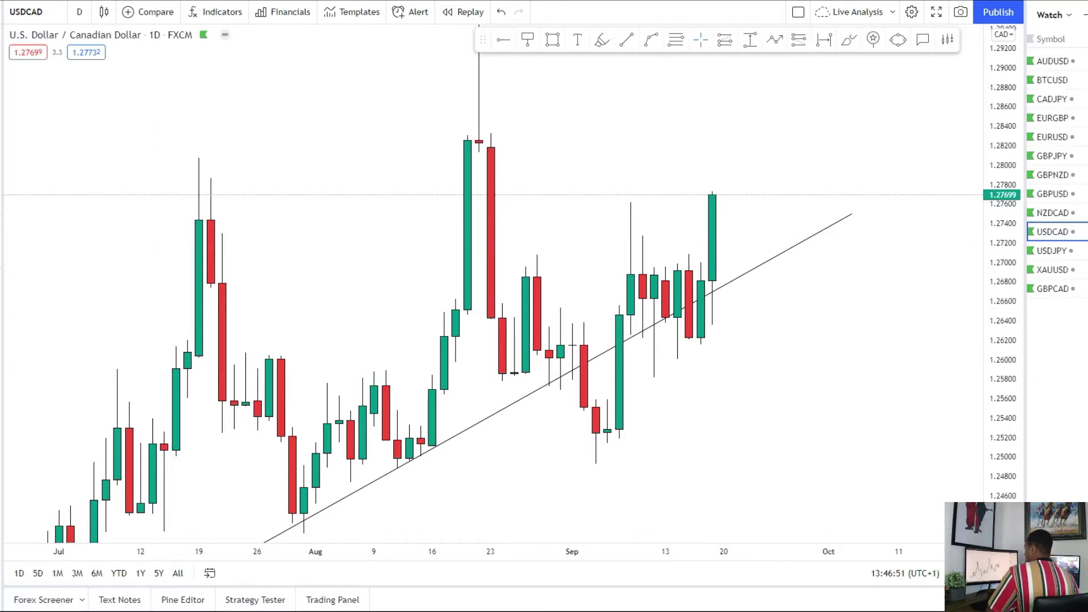
{"action": "left_click_drag", "start_coordinate": [235, 351], "coordinate": [875, 361]}
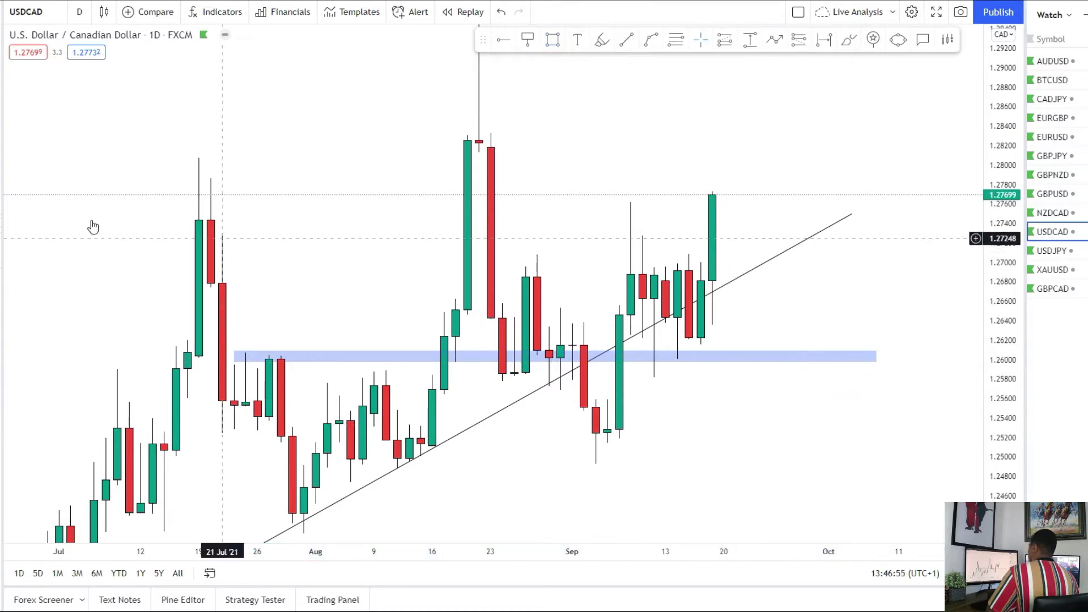
Draw a rectangle zone across the August candle-body tops from about 1.2820 to 1.2830, and a horizontal ray at the wick high, 1.29484.
{"action": "left_click_drag", "start_coordinate": [442, 137], "coordinate": [923, 144]}
{"action": "left_click_drag", "start_coordinate": [868, 213], "coordinate": [858, 308]}
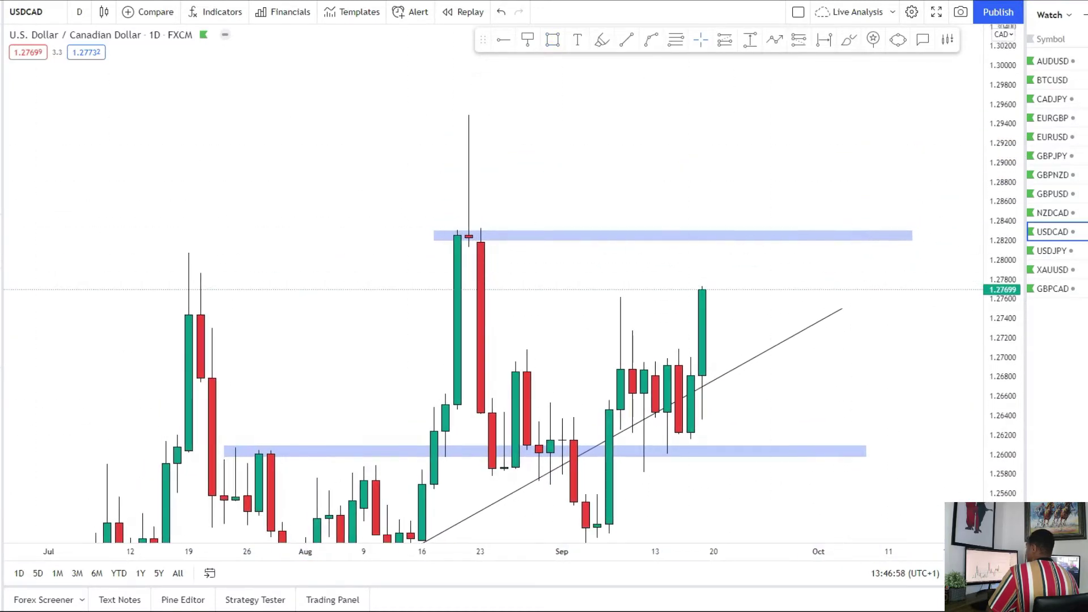
{"action": "left_click", "coordinate": [1, 63]}
{"action": "left_click", "coordinate": [18, 240]}
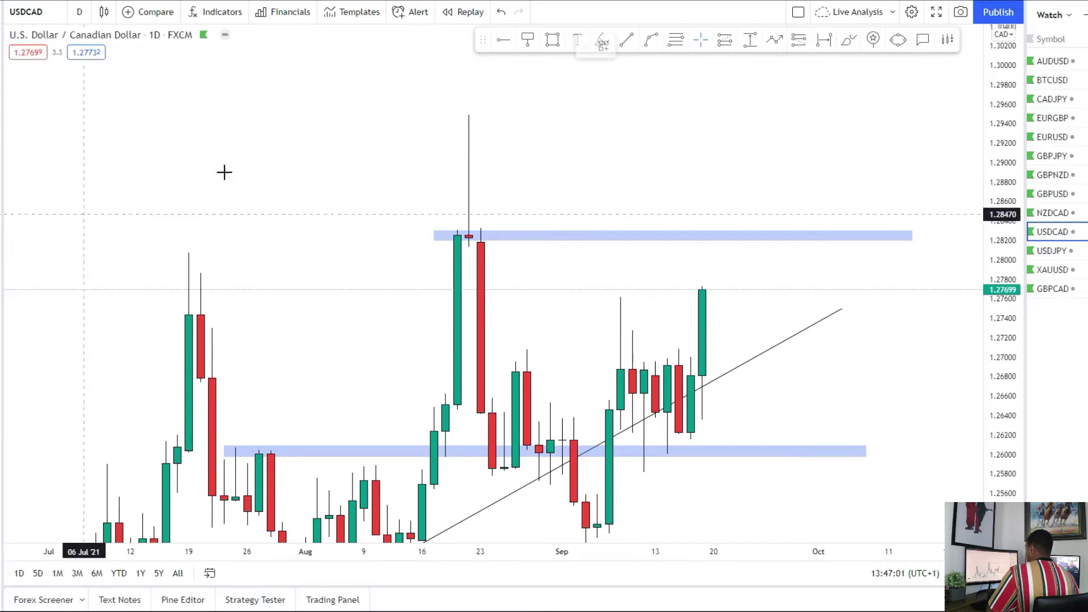
{"action": "left_click", "coordinate": [420, 116]}
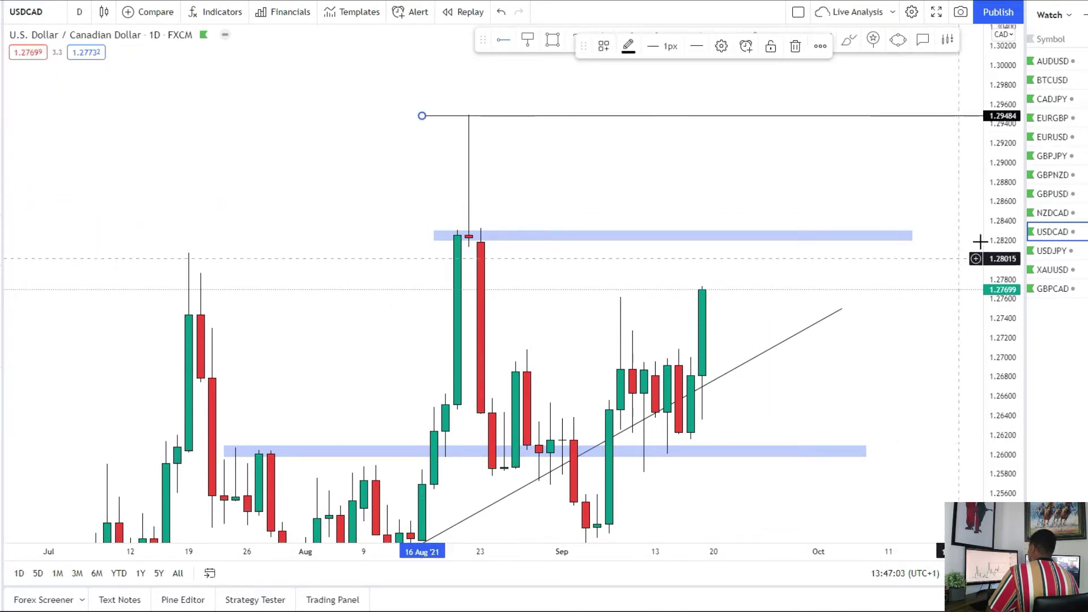
Examine how the recent daily candles sit against the trendline, the lower support zone and the August high.
{"action": "left_click_drag", "start_coordinate": [917, 376], "coordinate": [906, 331]}
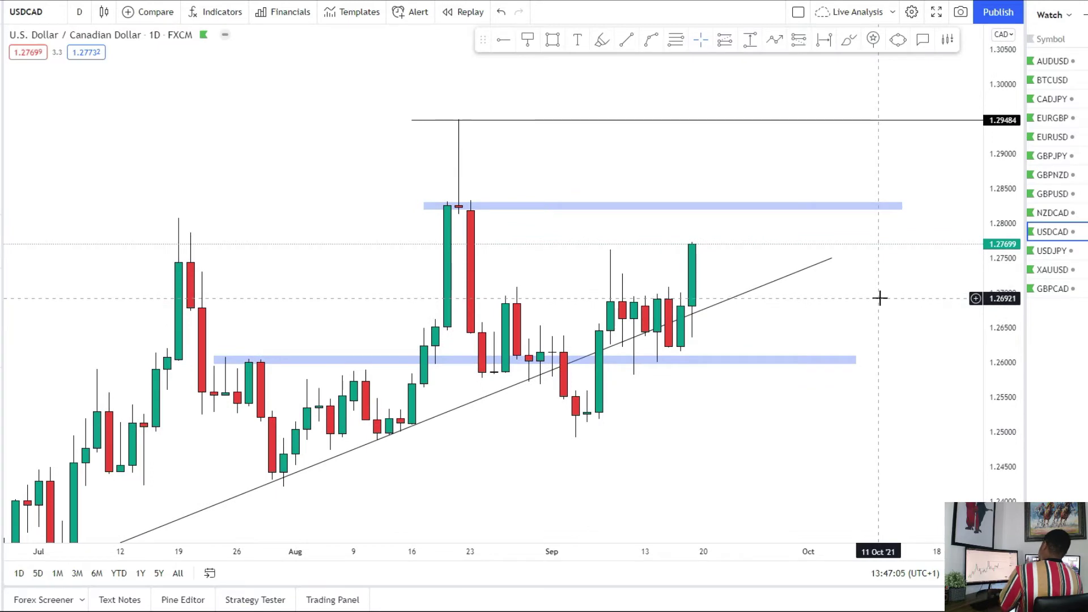
{"action": "scroll", "coordinate": [867, 334], "scroll_direction": "down", "scroll_amount": 3}
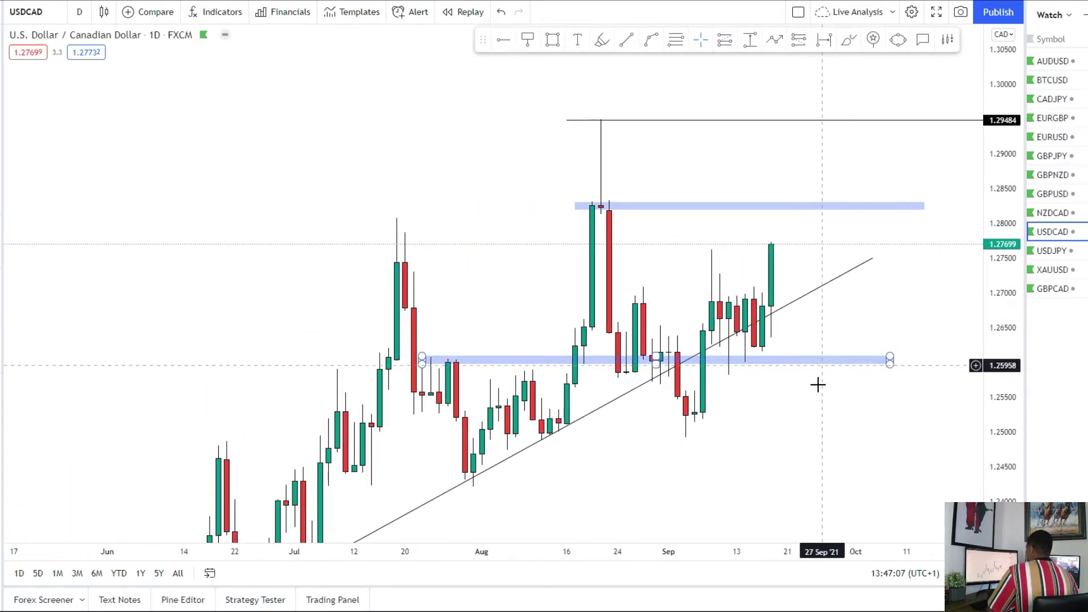
{"action": "scroll", "coordinate": [799, 391], "scroll_direction": "up", "scroll_amount": 3}
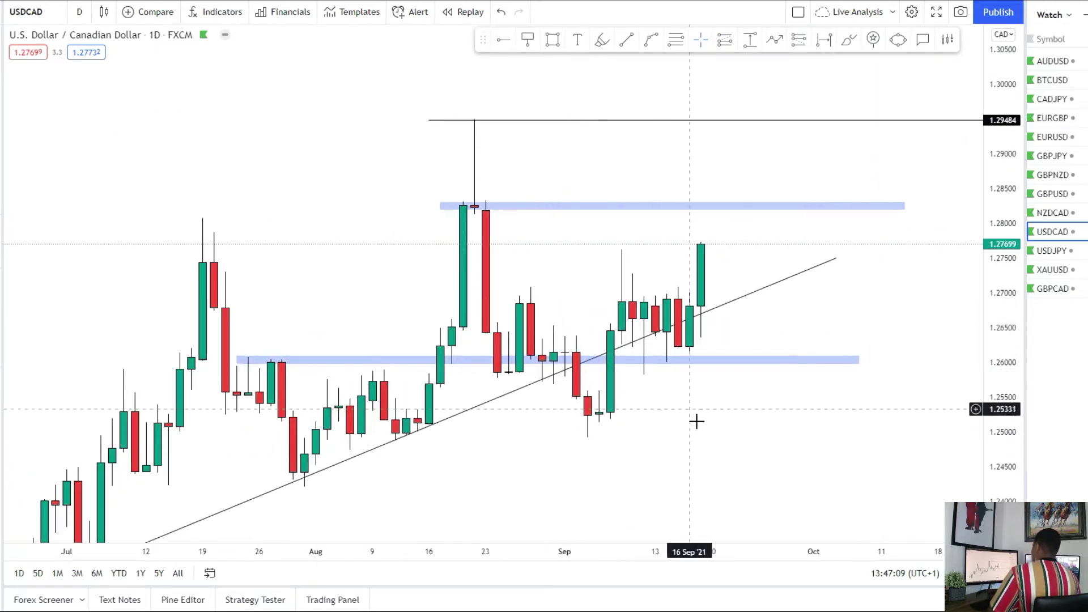
{"action": "left_click", "coordinate": [689, 361]}
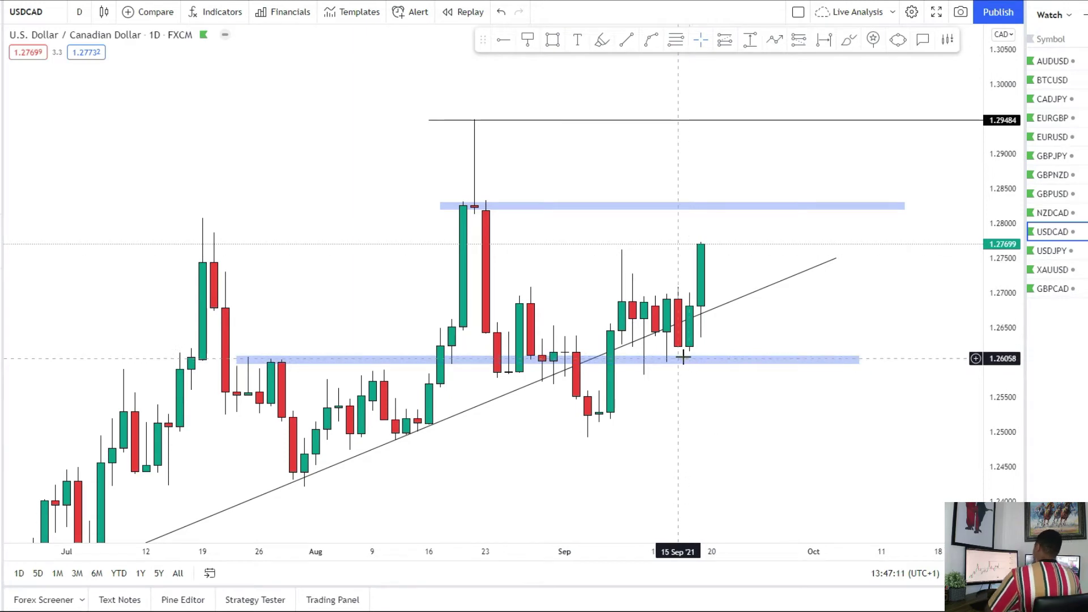
{"action": "scroll", "coordinate": [777, 505], "scroll_direction": "down", "scroll_amount": 3}
{"action": "left_click_drag", "start_coordinate": [678, 501], "coordinate": [910, 307]}
{"action": "left_click_drag", "start_coordinate": [846, 330], "coordinate": [572, 496]}
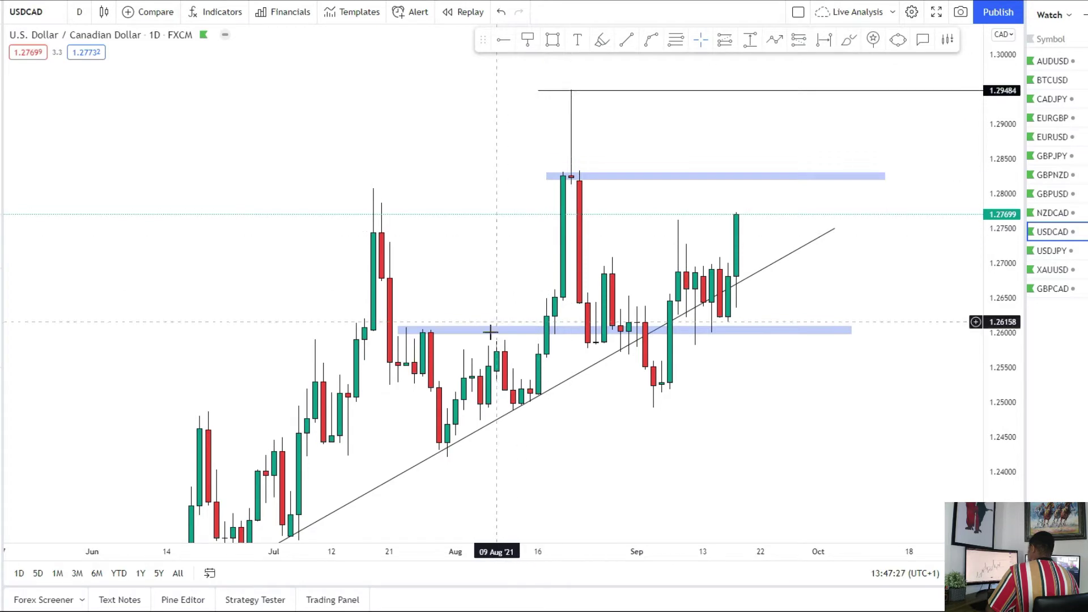
On the 4-hour timeframe, draw a rectangle zone along the repeated highs from about 1.2698 to 1.2709, extending past the latest candle.
{"action": "left_click", "coordinate": [78, 14]}
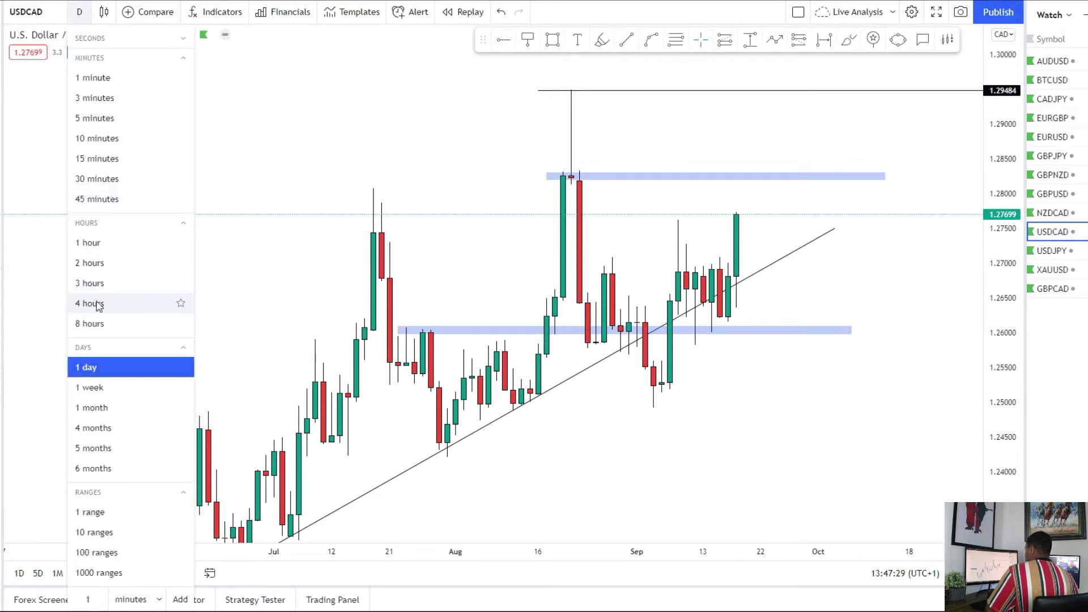
{"action": "left_click", "coordinate": [104, 304]}
{"action": "left_click_drag", "start_coordinate": [1004, 427], "coordinate": [998, 297]}
{"action": "scroll", "coordinate": [943, 345], "scroll_direction": "down", "scroll_amount": 6}
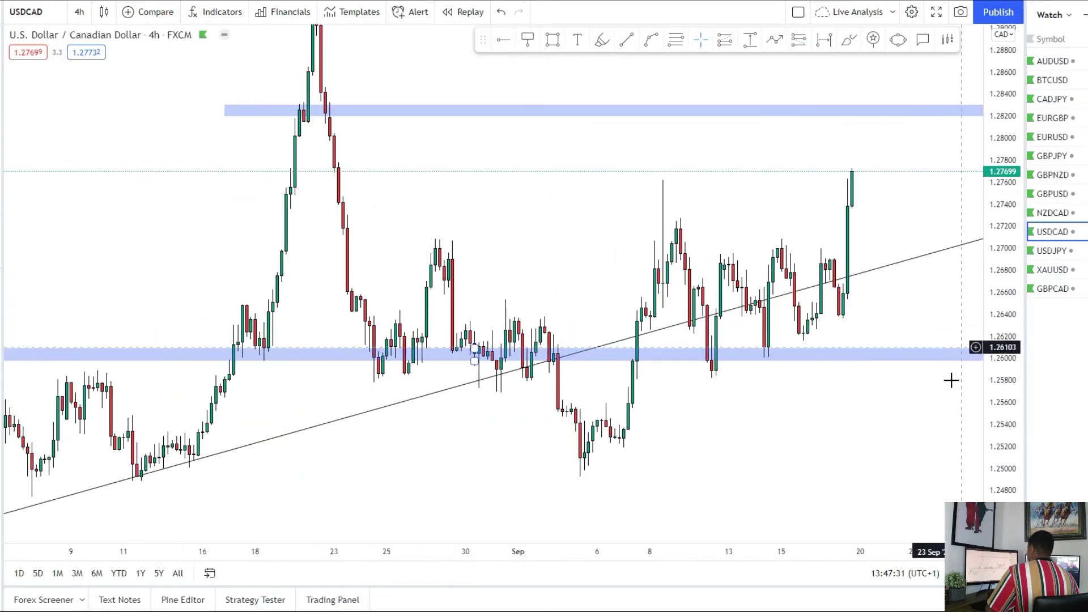
{"action": "scroll", "coordinate": [879, 433], "scroll_direction": "down", "scroll_amount": 1}
{"action": "left_click_drag", "start_coordinate": [856, 433], "coordinate": [713, 463]}
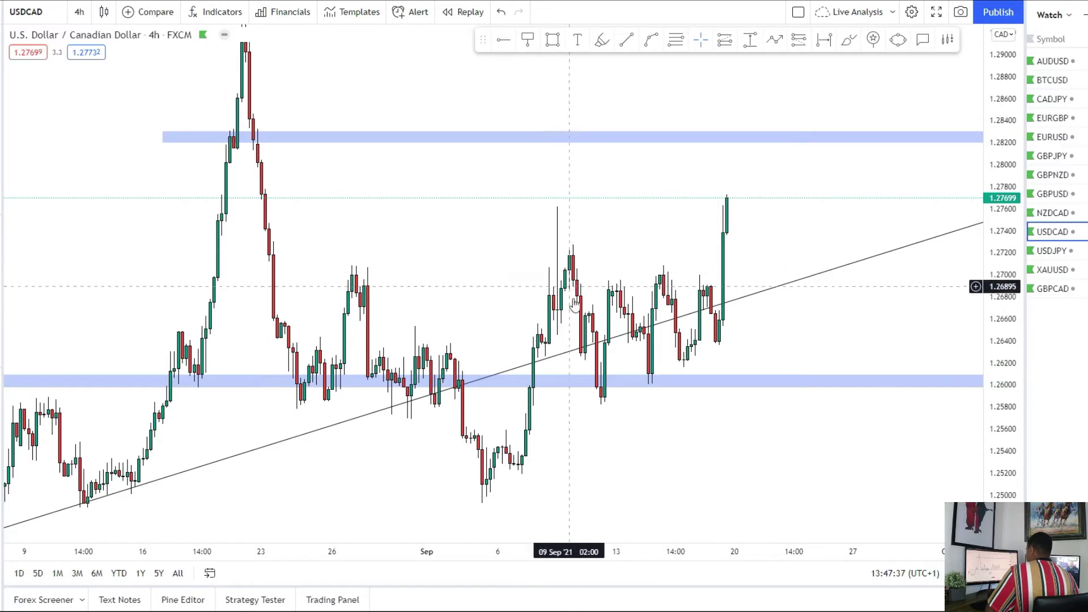
{"action": "left_click_drag", "start_coordinate": [784, 323], "coordinate": [741, 348]}
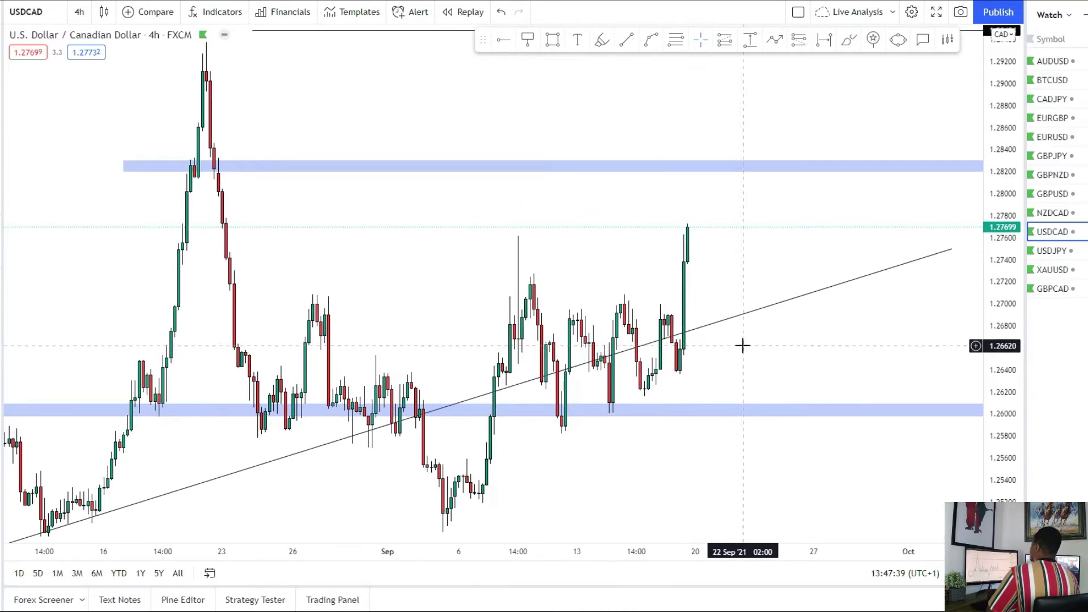
{"action": "left_click", "coordinate": [3, 116]}
{"action": "left_click", "coordinate": [48, 160]}
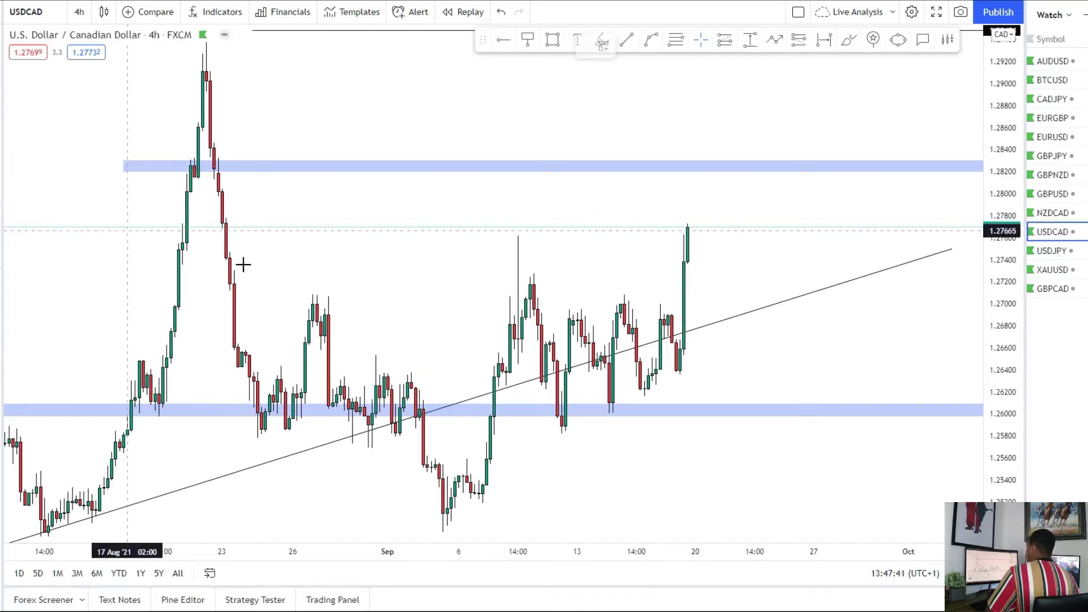
{"action": "left_click_drag", "start_coordinate": [299, 294], "coordinate": [834, 306]}
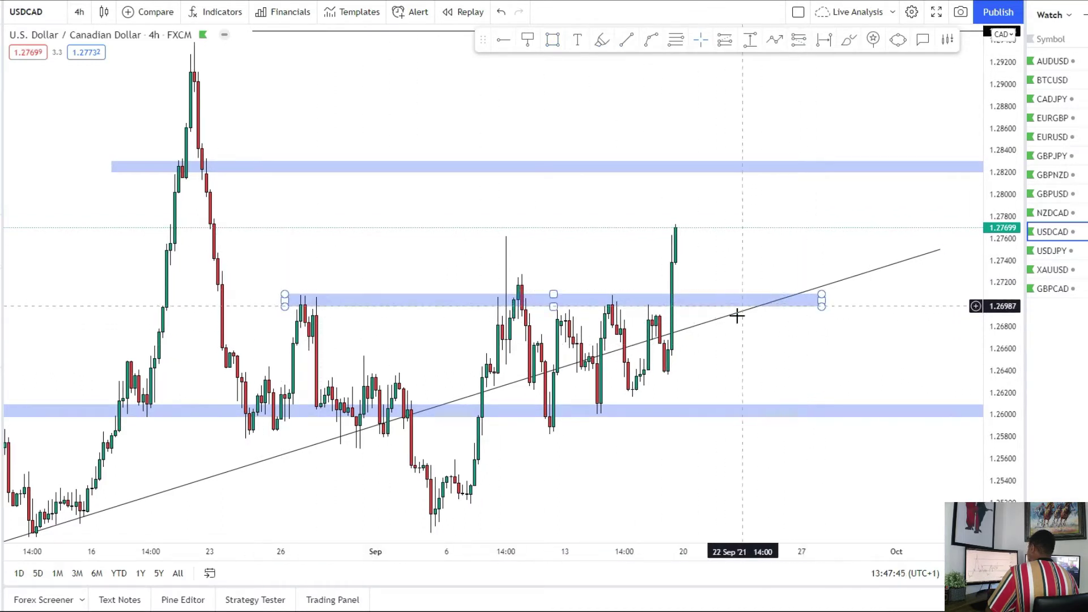
Brush two possible pullback paths on USDCAD, one into the 1.2700 zone and one to the trendline, both turning up, and undo them.
{"action": "left_click", "coordinate": [2, 117]}
{"action": "left_click", "coordinate": [49, 115]}
{"action": "mouse_move", "coordinate": [679, 229]}
{"action": "left_mouse_down"}
{"action": "mouse_move", "coordinate": [692, 233]}
{"action": "mouse_move", "coordinate": [707, 303]}
{"action": "mouse_move", "coordinate": [746, 117]}
{"action": "mouse_move", "coordinate": [766, 126]}
{"action": "left_mouse_up"}
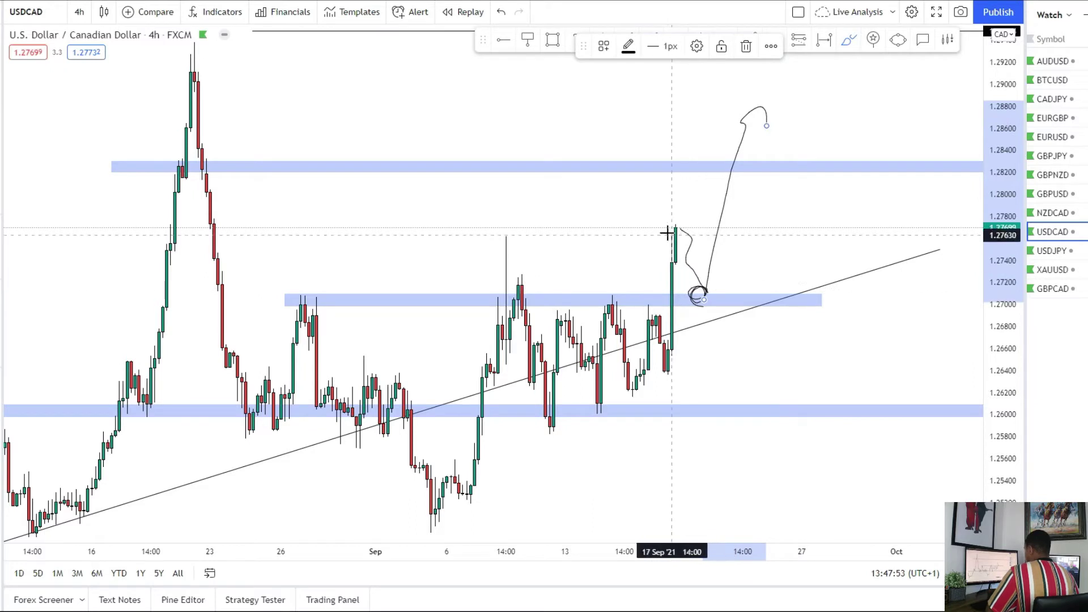
{"action": "mouse_move", "coordinate": [692, 224]}
{"action": "left_mouse_down"}
{"action": "mouse_move", "coordinate": [695, 292]}
{"action": "mouse_move", "coordinate": [716, 318]}
{"action": "mouse_move", "coordinate": [766, 179]}
{"action": "left_mouse_up"}
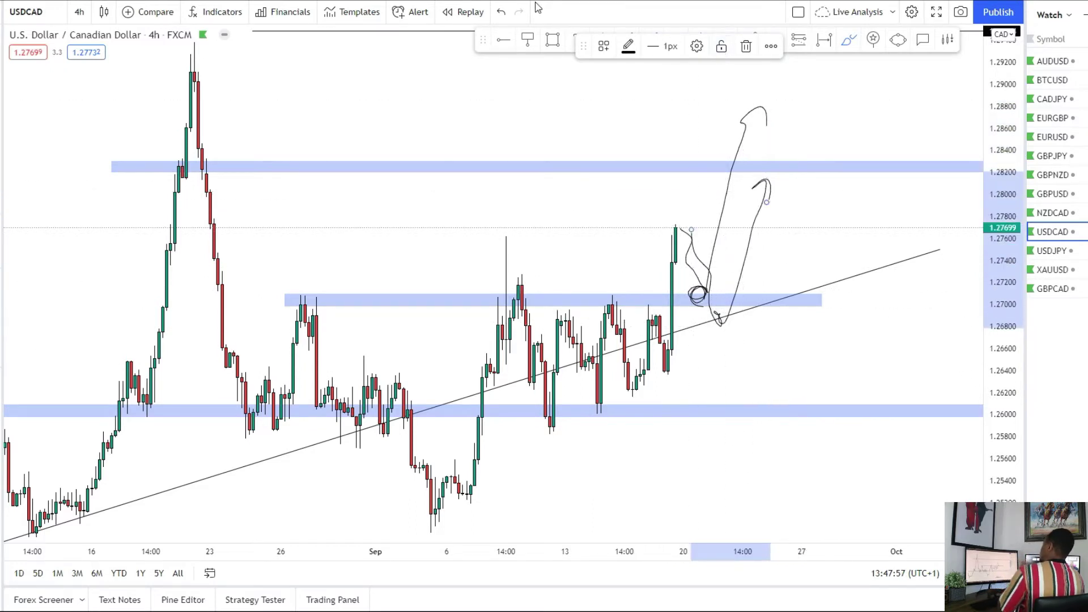
{"action": "left_click", "coordinate": [500, 19]}
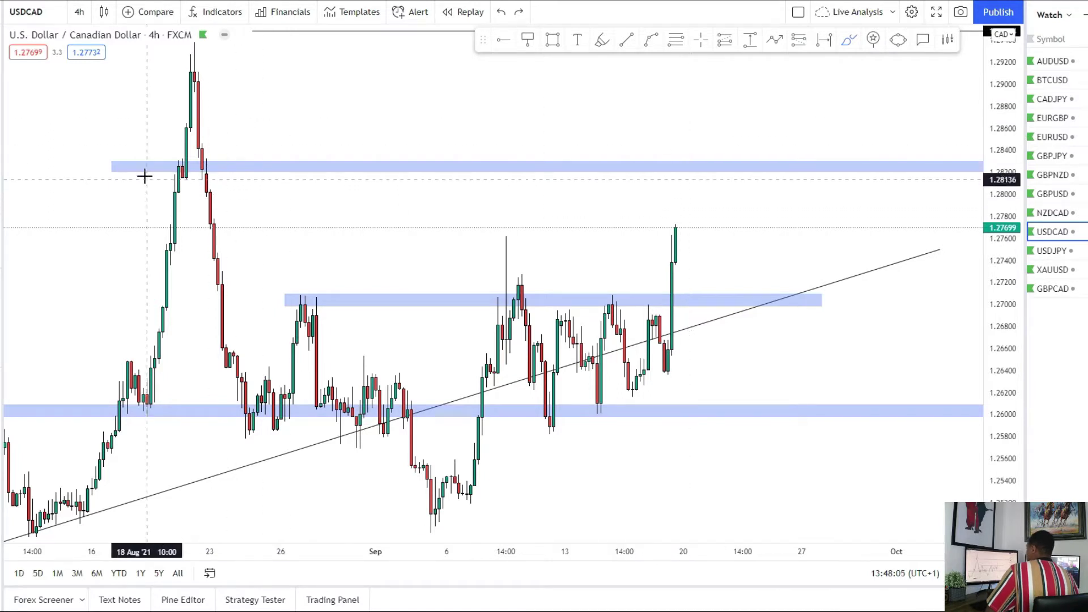
Brush a line along the upper zone at about 1.2827 and sketch a pullback to the trendline followed by a rise to about 1.2905.
{"action": "left_click_drag", "start_coordinate": [142, 164], "coordinate": [411, 164]}
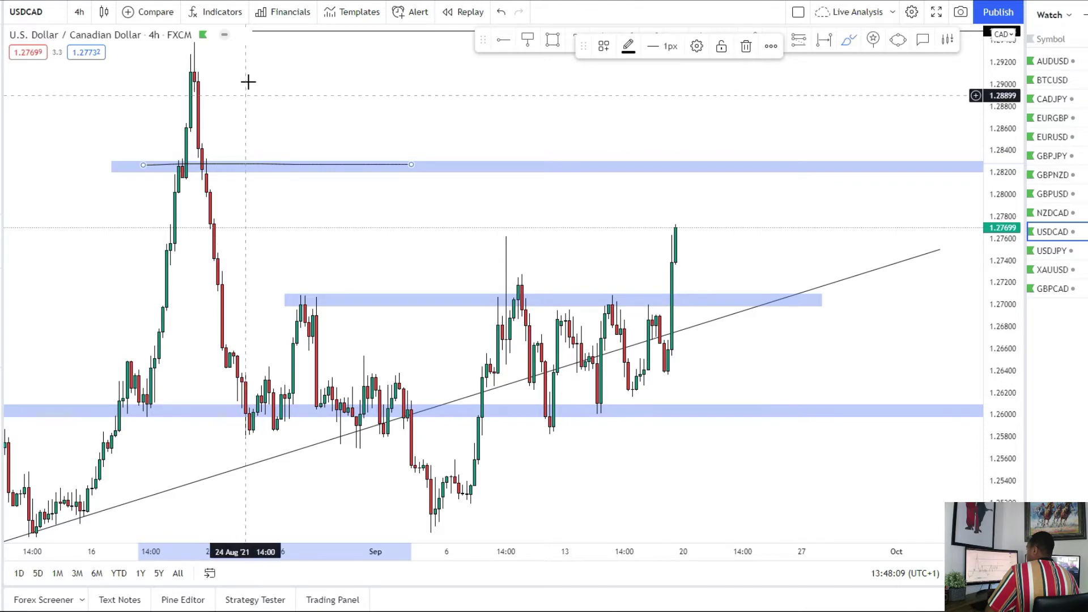
{"action": "left_click_drag", "start_coordinate": [249, 82], "coordinate": [242, 172]}
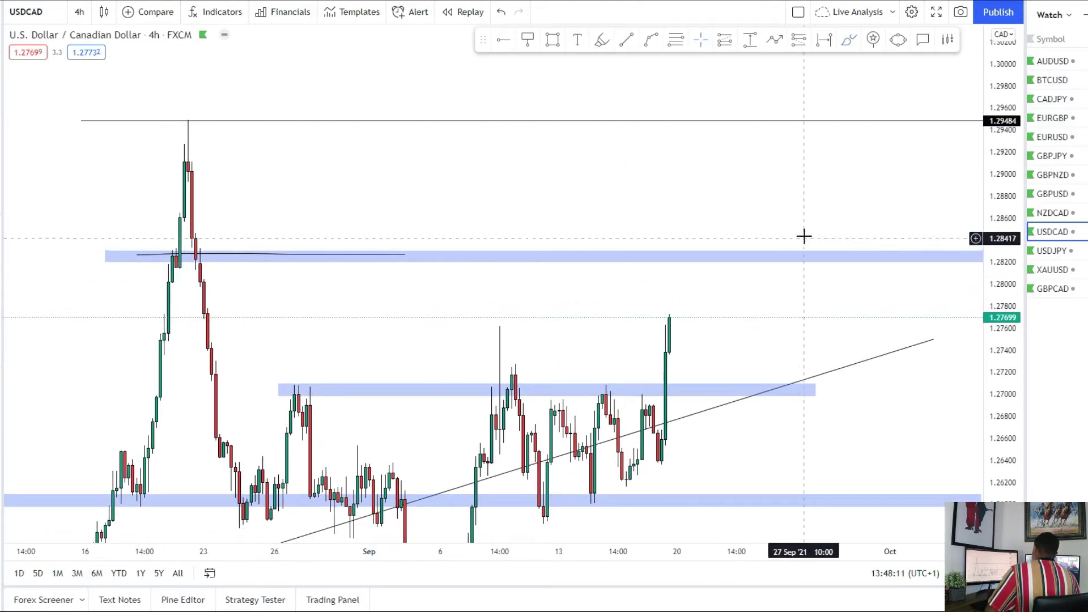
{"action": "left_click_drag", "start_coordinate": [782, 244], "coordinate": [779, 140]}
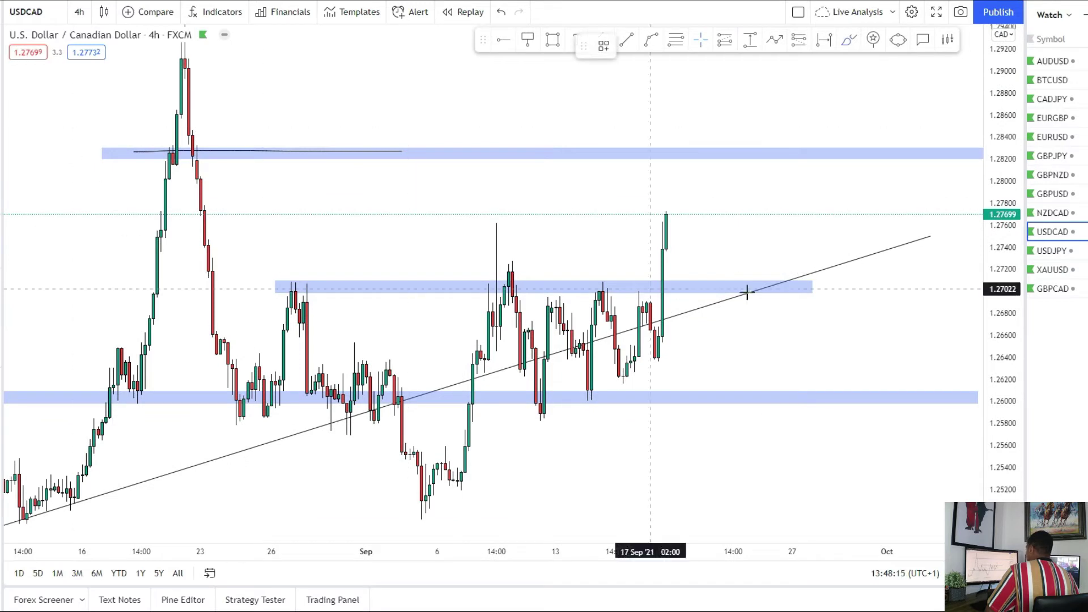
{"action": "left_click_drag", "start_coordinate": [662, 213], "coordinate": [710, 296]}
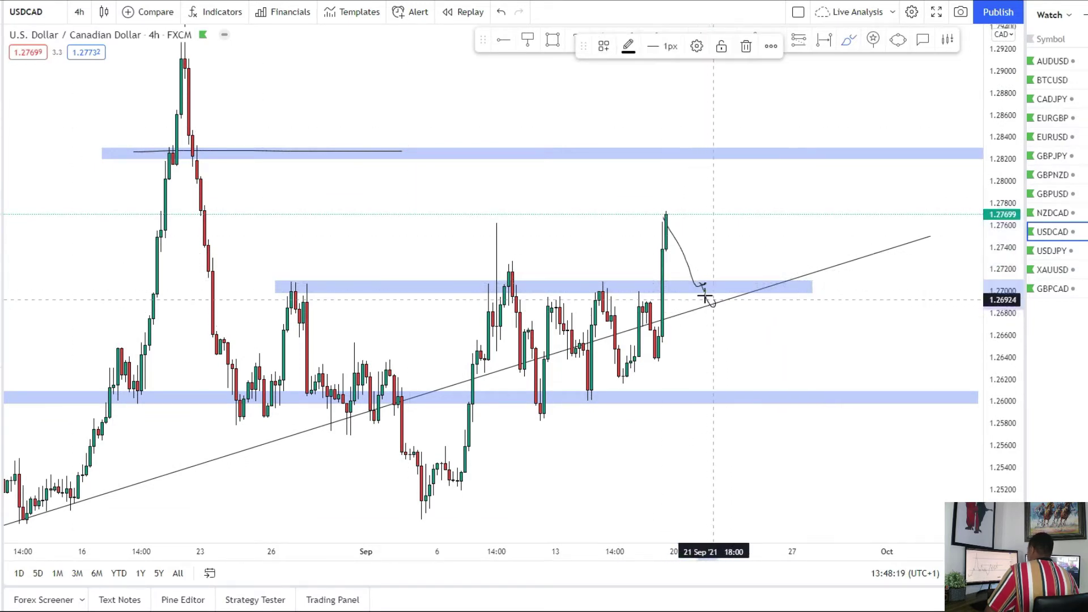
{"action": "mouse_move", "coordinate": [735, 228]}
{"action": "left_mouse_down"}
{"action": "mouse_move", "coordinate": [743, 88]}
{"action": "mouse_move", "coordinate": [759, 98]}
{"action": "left_mouse_up"}
Place a long position at the retest zone with entry 1.27073 and stop 1.26608, narrowing it to end around 27 September.
{"action": "left_click", "coordinate": [4, 182]}
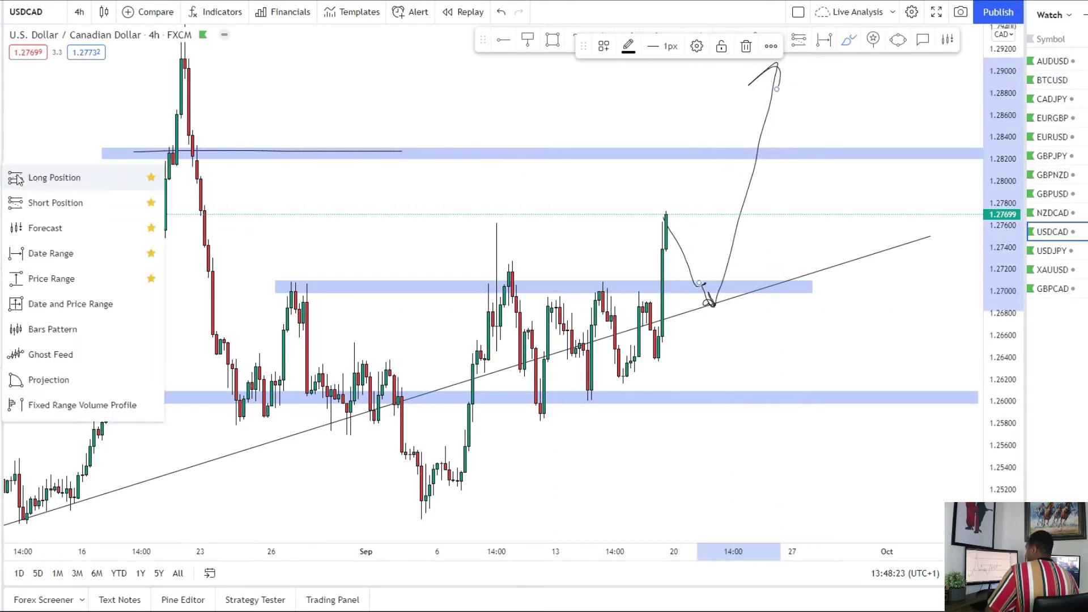
{"action": "left_click", "coordinate": [46, 178]}
{"action": "left_click", "coordinate": [696, 283]}
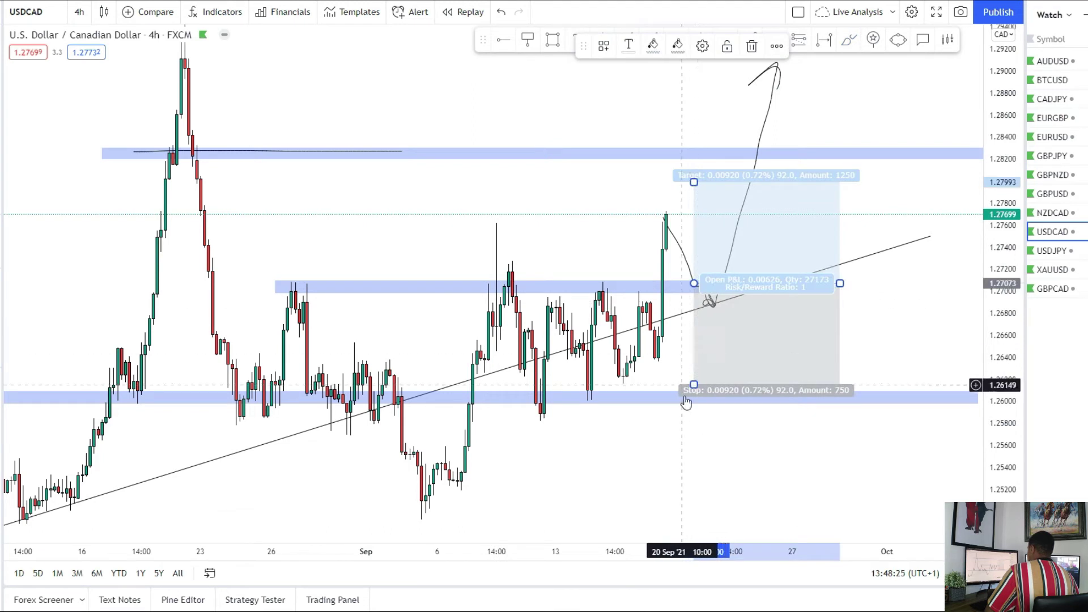
{"action": "left_click_drag", "start_coordinate": [694, 388], "coordinate": [697, 343]}
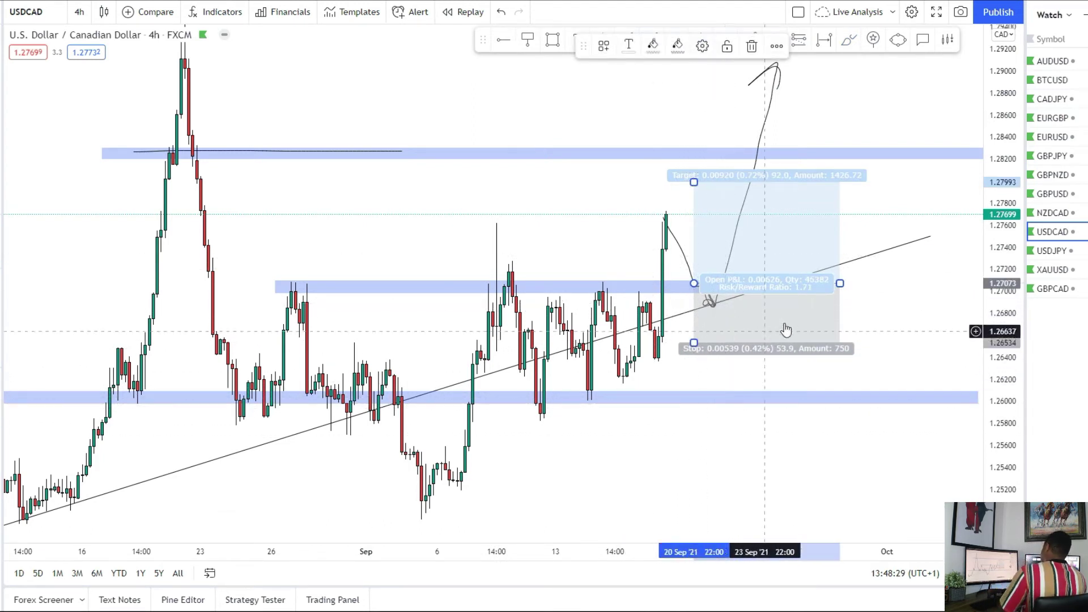
{"action": "left_click_drag", "start_coordinate": [840, 283], "coordinate": [792, 283]}
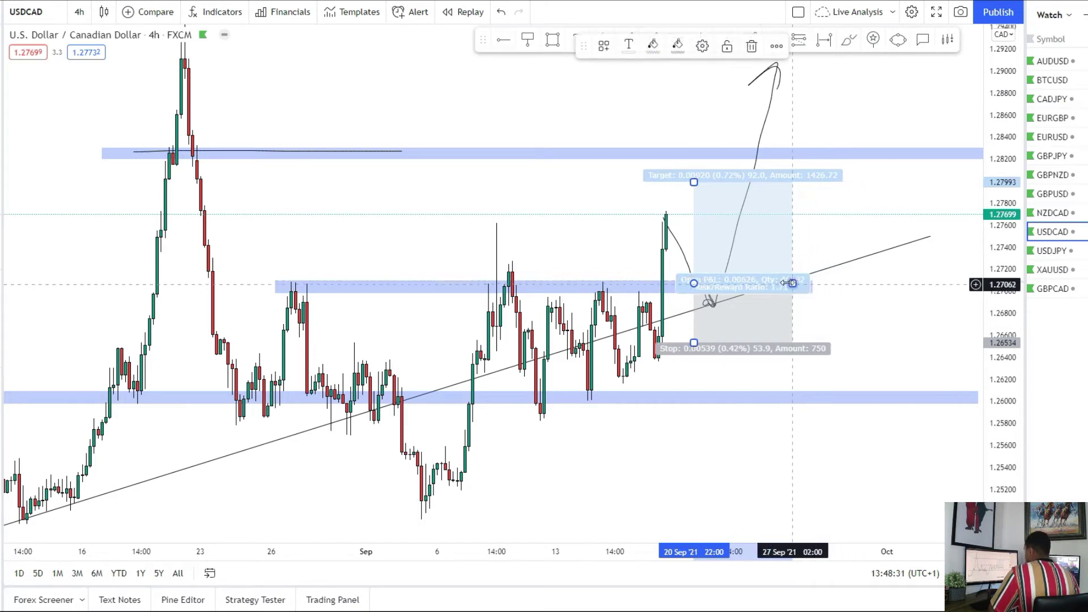
{"action": "left_click_drag", "start_coordinate": [696, 344], "coordinate": [696, 334]}
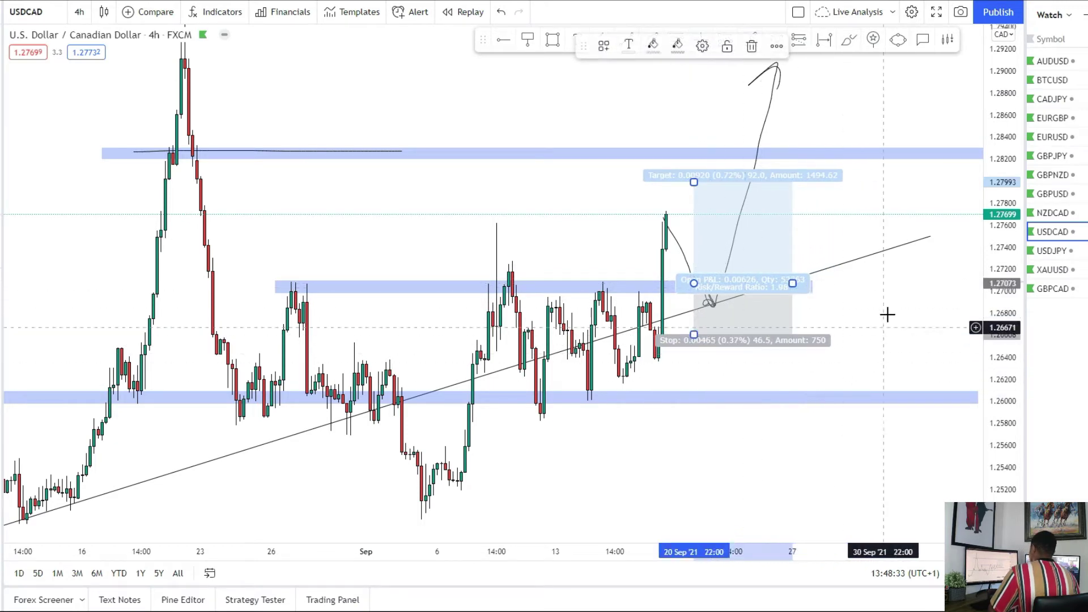
Raise the long position's target to 1.28273 inside the upper zone, and finally to 1.29485 at the horizontal ray.
{"action": "left_click_drag", "start_coordinate": [884, 324], "coordinate": [872, 391]}
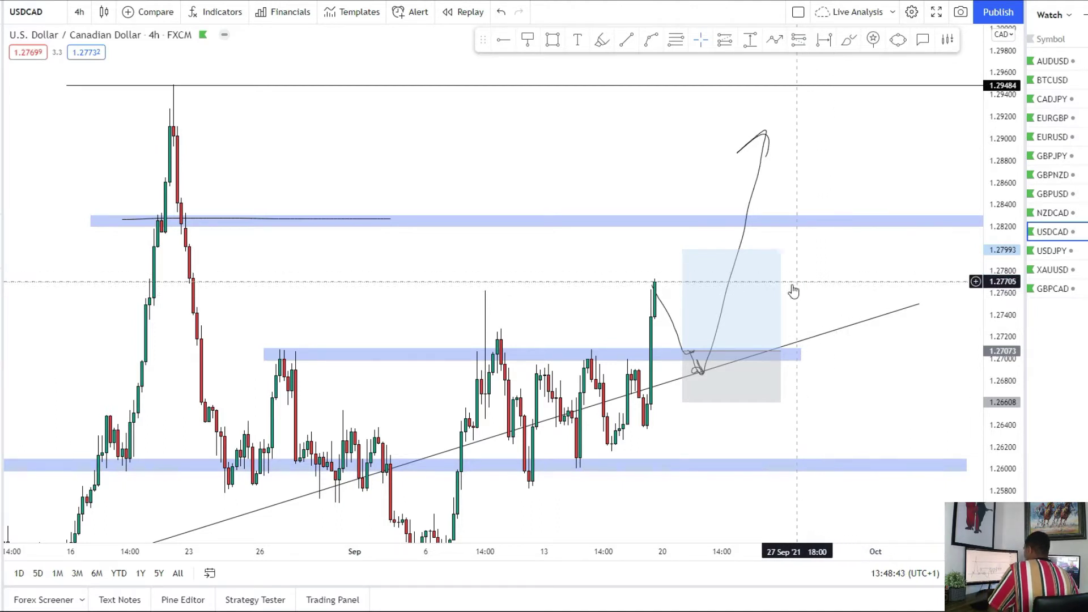
{"action": "left_click_drag", "start_coordinate": [681, 250], "coordinate": [671, 219]}
{"action": "left_click_drag", "start_coordinate": [569, 276], "coordinate": [547, 250]}
{"action": "left_click", "coordinate": [701, 304]}
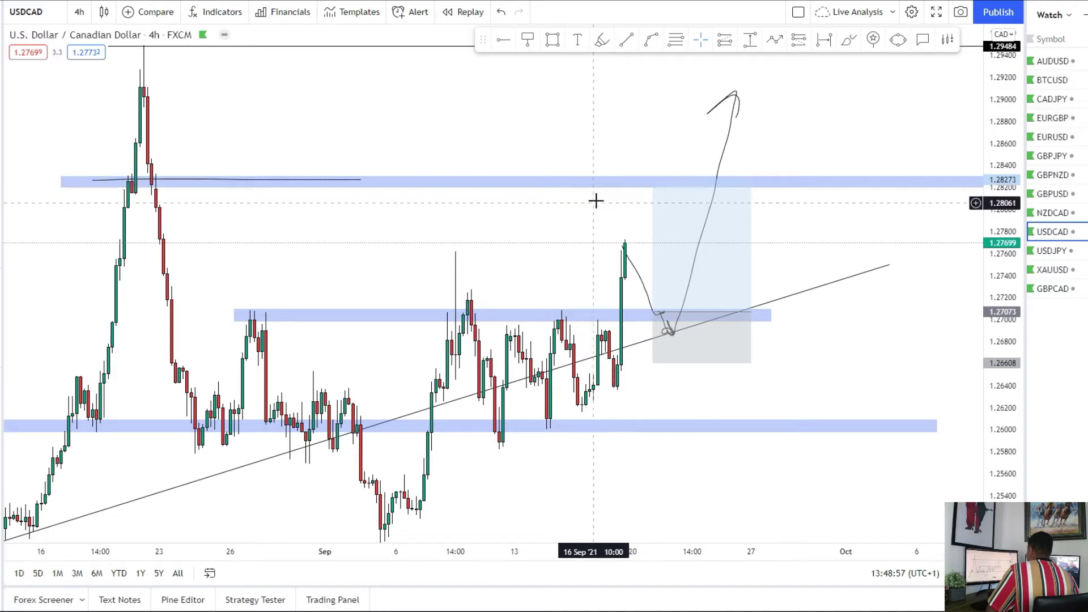
{"action": "left_click_drag", "start_coordinate": [604, 196], "coordinate": [636, 106]}
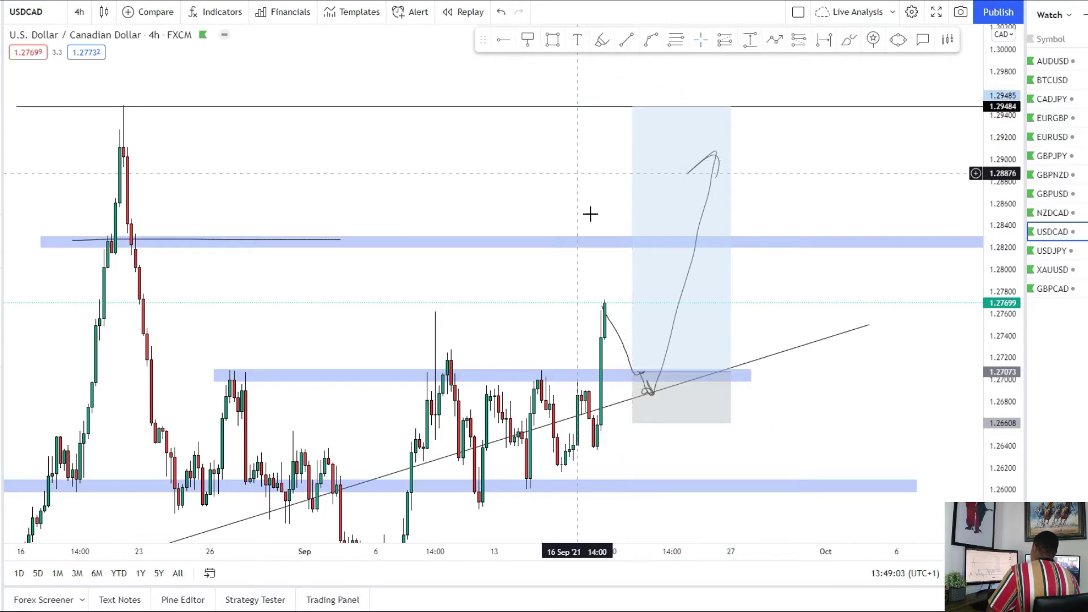
{"action": "left_click_drag", "start_coordinate": [794, 390], "coordinate": [852, 383]}
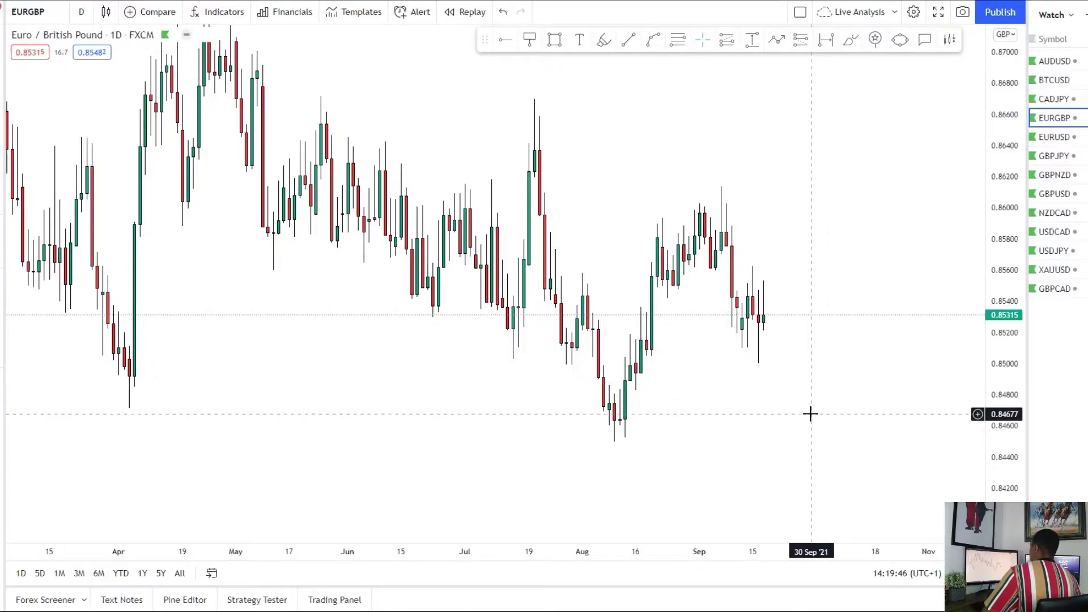
On the EURGBP daily chart, brush lines above and below the recent consolidation at about 0.8547 and 0.8520, and undo both.
{"action": "scroll", "coordinate": [796, 401], "scroll_direction": "up", "scroll_amount": 2}
{"action": "left_click_drag", "start_coordinate": [1000, 475], "coordinate": [998, 440]}
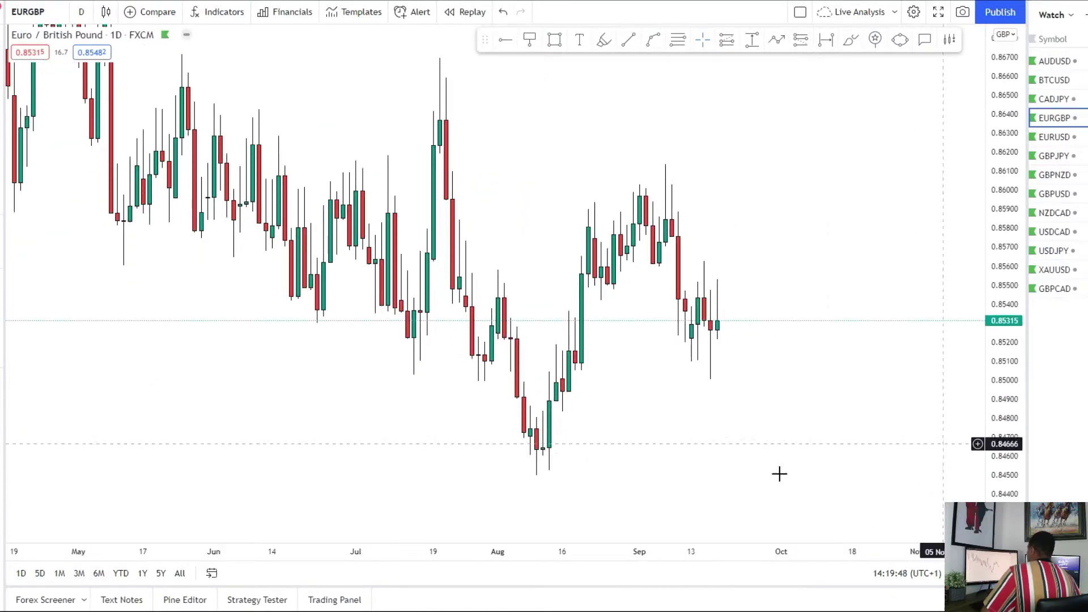
{"action": "scroll", "coordinate": [669, 414], "scroll_direction": "up", "scroll_amount": 2}
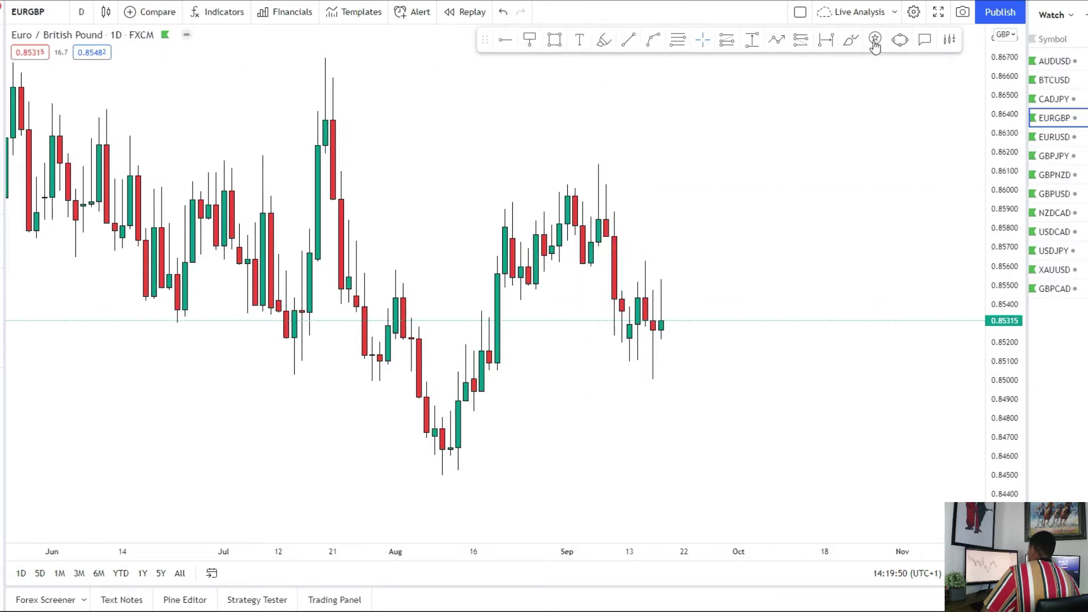
{"action": "key", "text": "alt+h"}
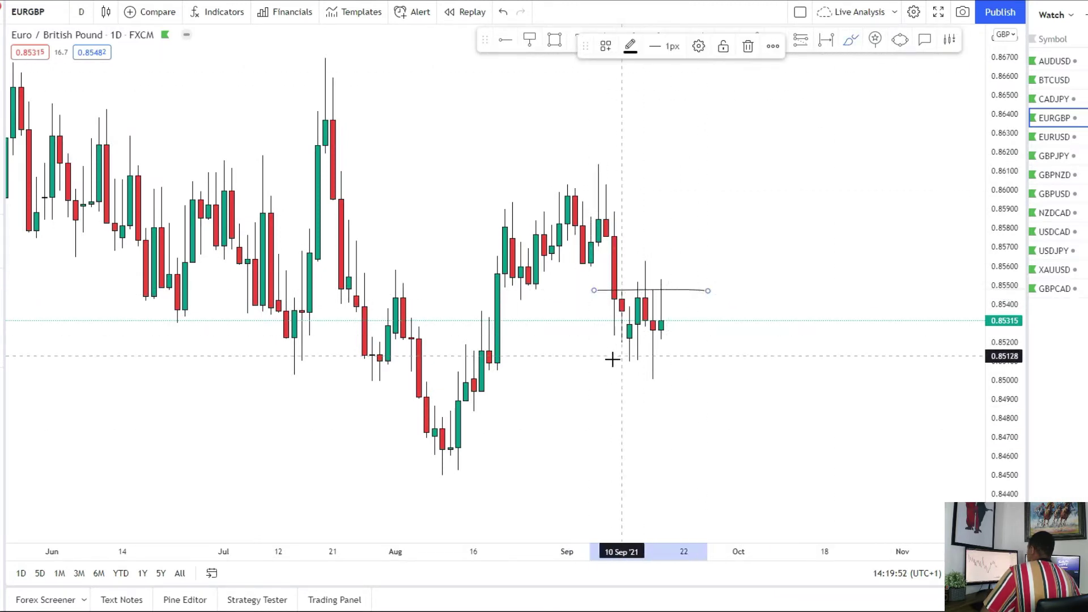
{"action": "left_click_drag", "start_coordinate": [600, 341], "coordinate": [747, 342]}
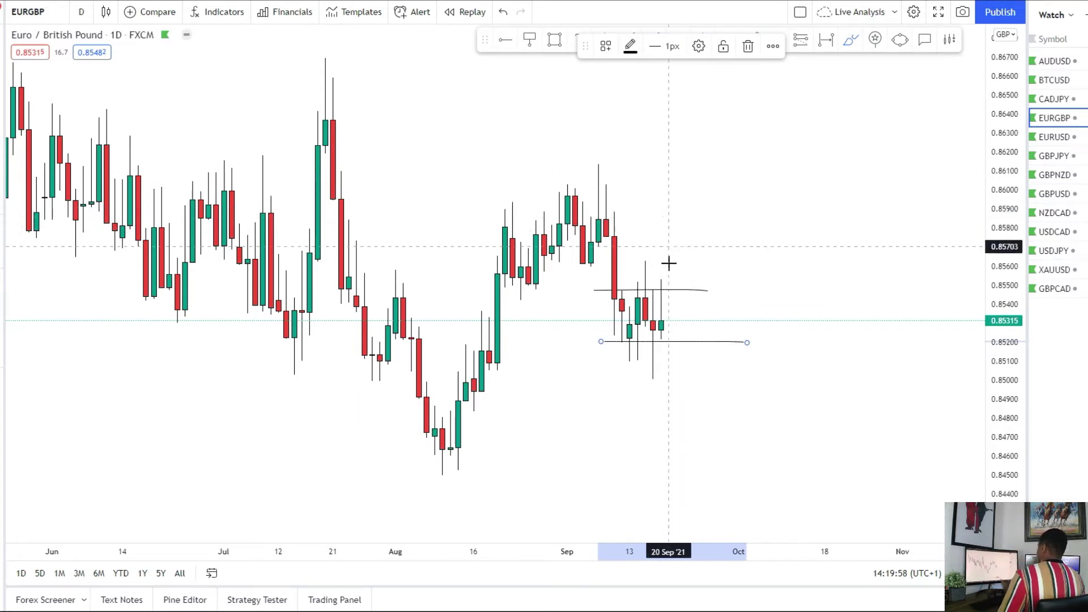
{"action": "left_click", "coordinate": [504, 12]}
{"action": "left_click", "coordinate": [504, 11]}
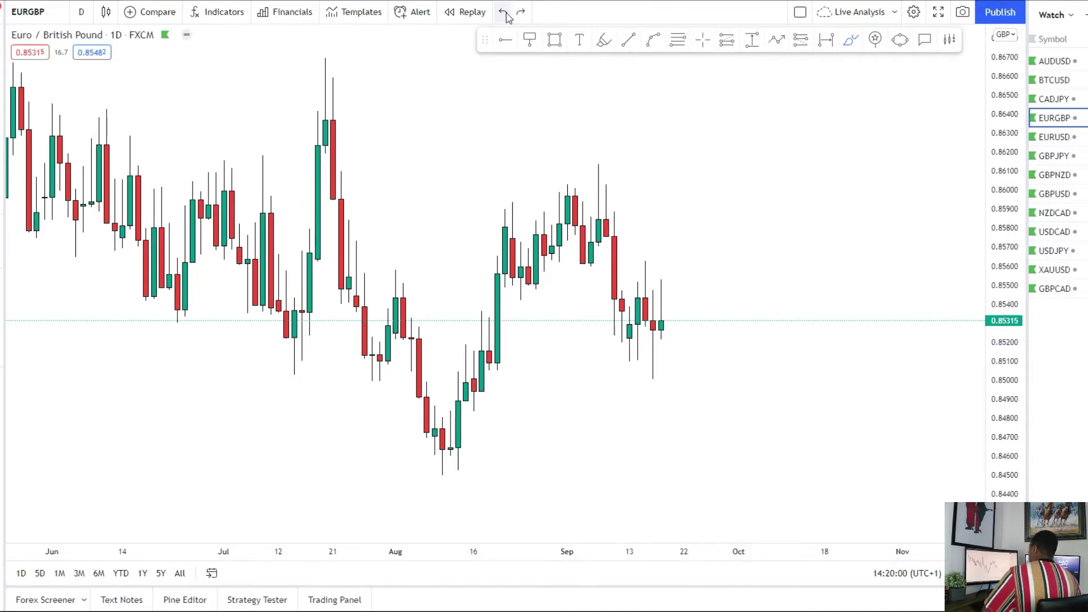
On the 4-hour timeframe, brush a line along the repeated September lows at about 0.8516.
{"action": "left_click", "coordinate": [82, 12]}
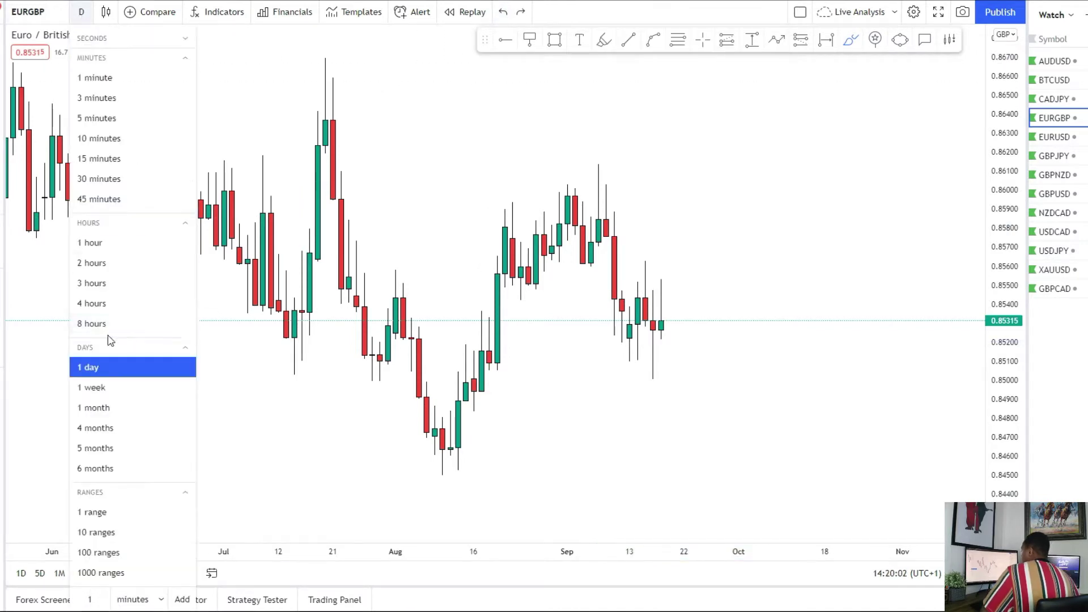
{"action": "left_click", "coordinate": [110, 305]}
{"action": "scroll", "coordinate": [743, 442], "scroll_direction": "down", "scroll_amount": 2}
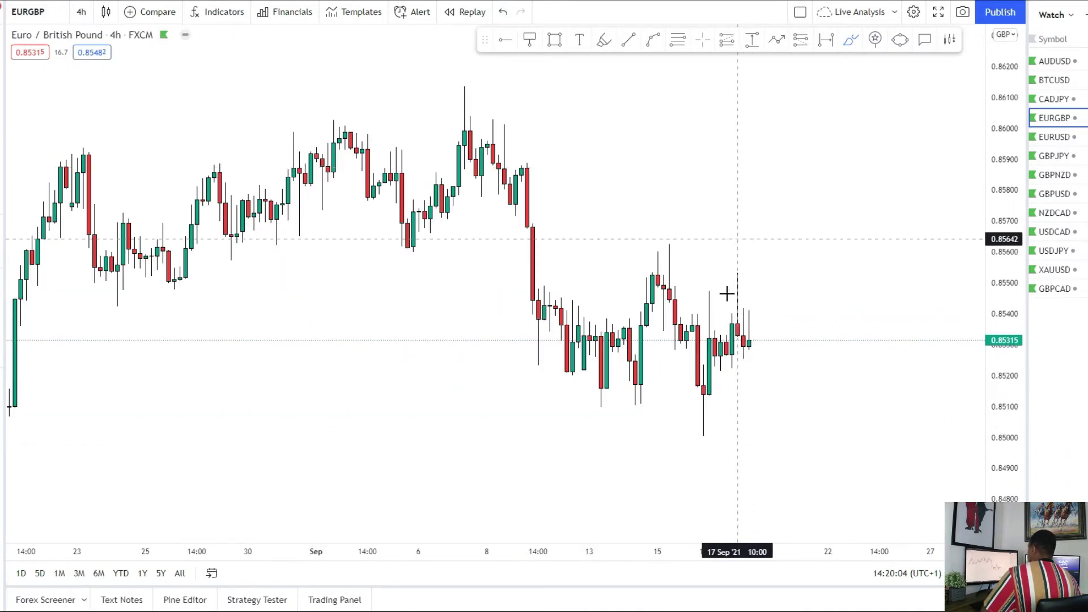
{"action": "scroll", "coordinate": [713, 351], "scroll_direction": "down", "scroll_amount": 3}
{"action": "left_click_drag", "start_coordinate": [574, 388], "coordinate": [816, 387]}
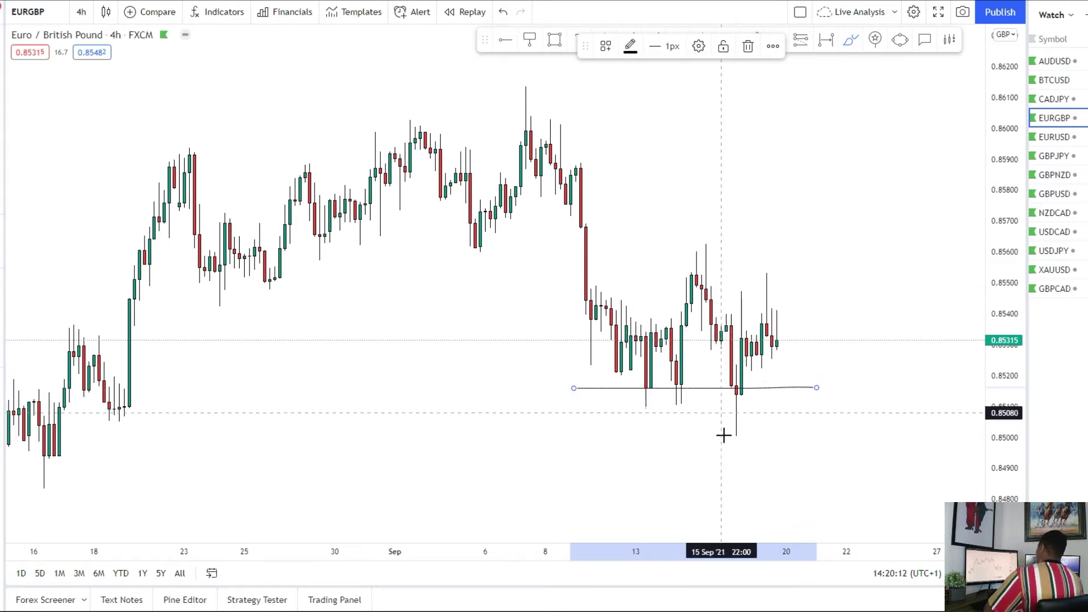
{"action": "scroll", "coordinate": [693, 375], "scroll_direction": "up", "scroll_amount": 2}
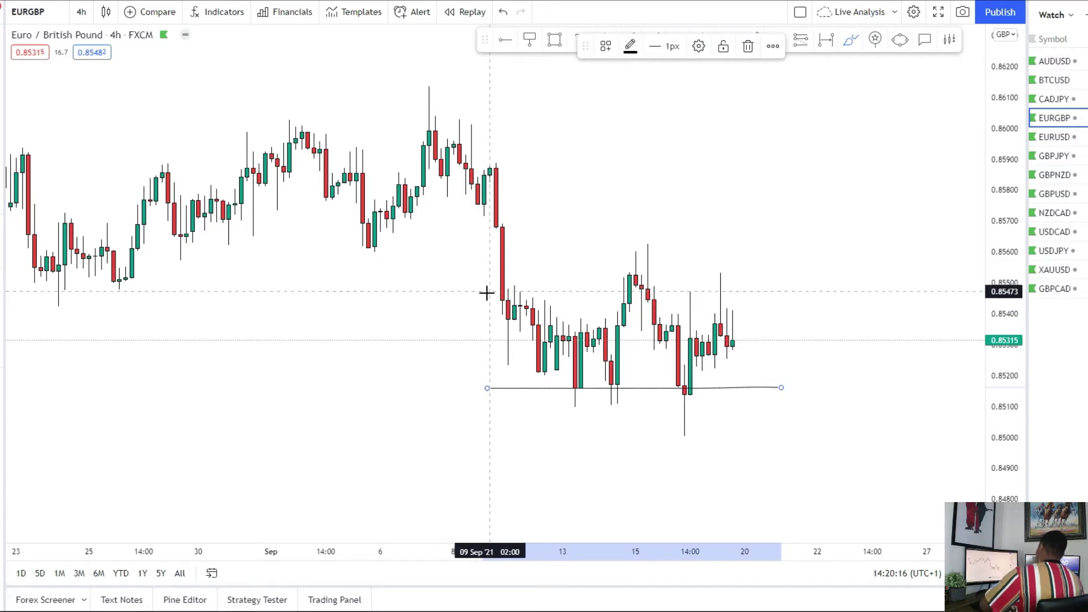
Remove the brushed line from the EURGBP chart and return to the daily timeframe.
{"action": "right_click", "coordinate": [323, 345]}
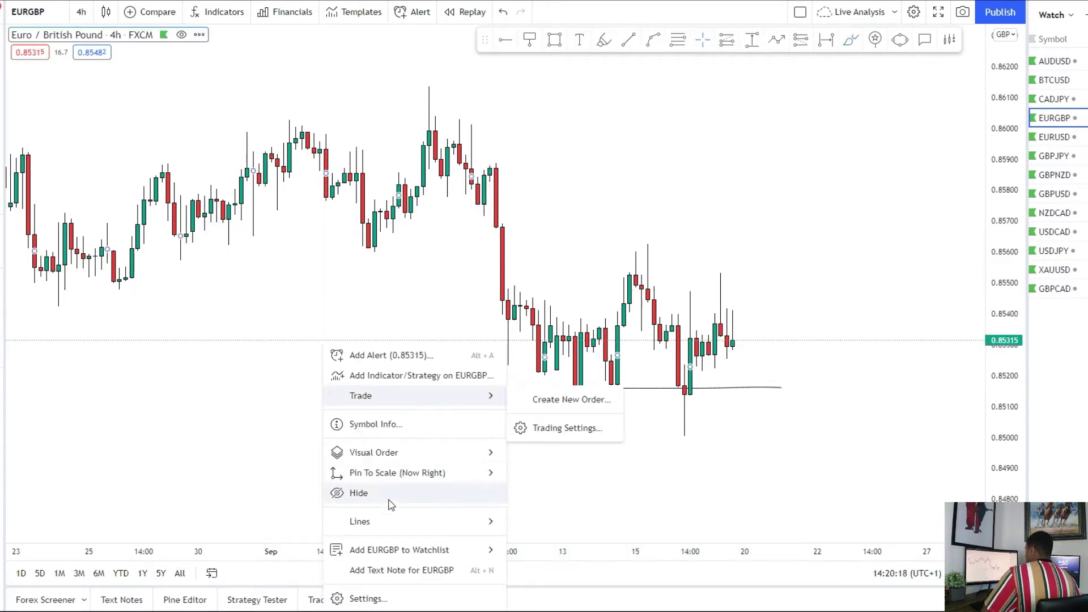
{"action": "right_click", "coordinate": [206, 380]}
{"action": "left_click", "coordinate": [263, 548]}
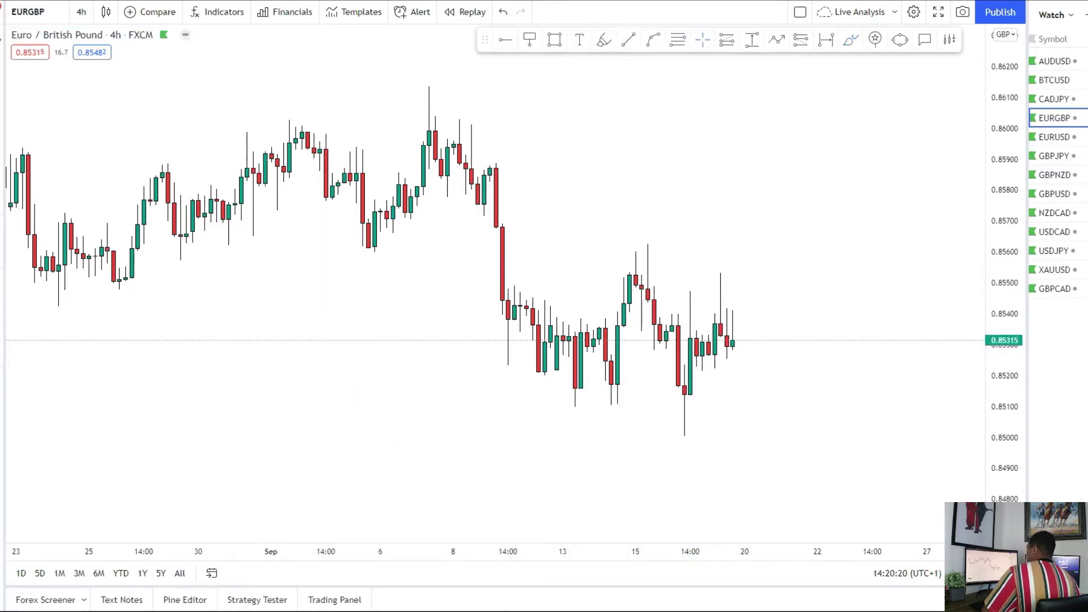
{"action": "left_click", "coordinate": [82, 12]}
{"action": "left_click", "coordinate": [141, 369]}
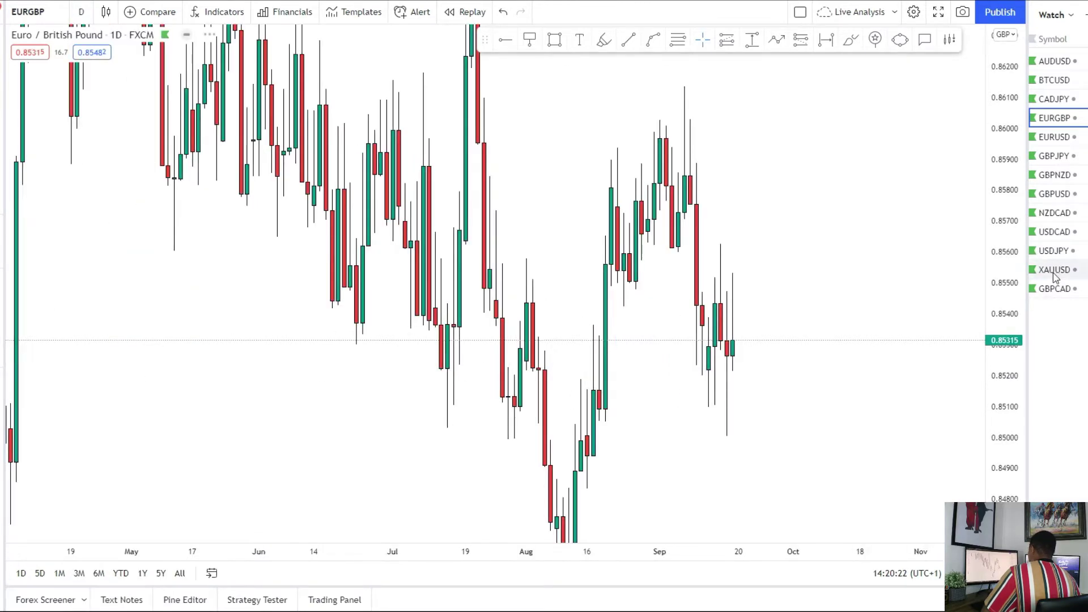
Try a descending trendline from the late-April high at 0.87201 to 0.84560 on 23 September, and delete it.
{"action": "left_click_drag", "start_coordinate": [1018, 203], "coordinate": [996, 432]}
{"action": "left_click_drag", "start_coordinate": [721, 409], "coordinate": [738, 452]}
{"action": "left_click_drag", "start_coordinate": [991, 246], "coordinate": [988, 285]}
{"action": "key", "text": "alt+t"}
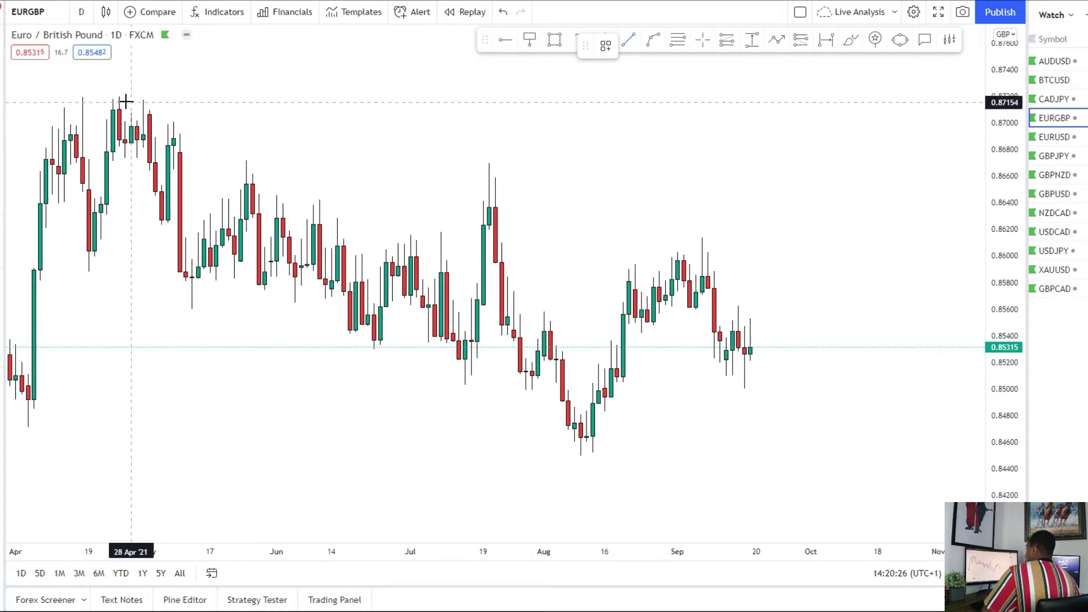
{"action": "left_click", "coordinate": [119, 96]}
{"action": "left_click", "coordinate": [776, 447]}
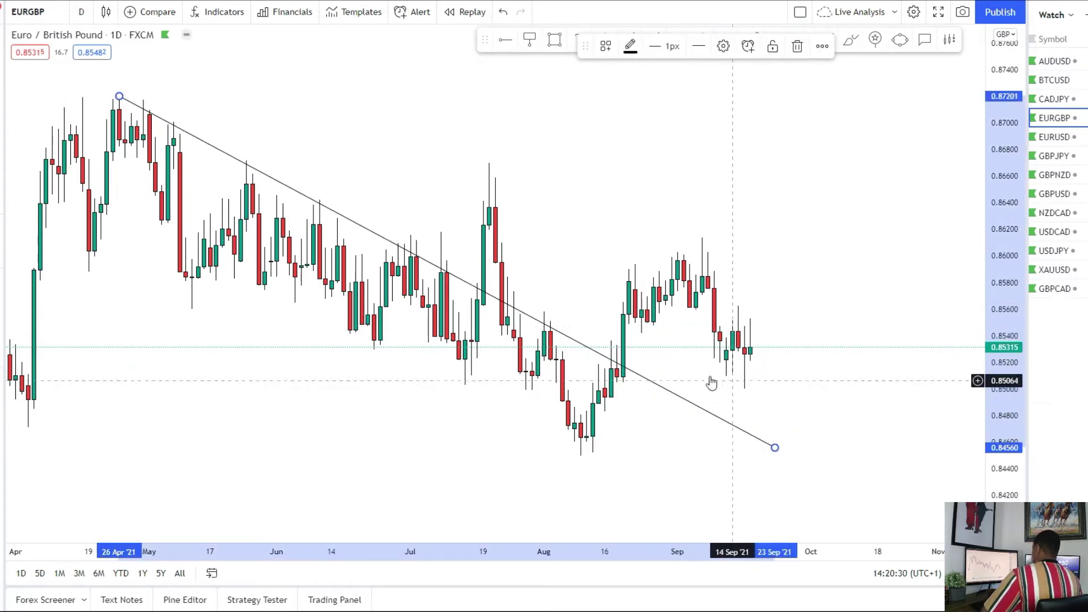
{"action": "key", "text": "Delete"}
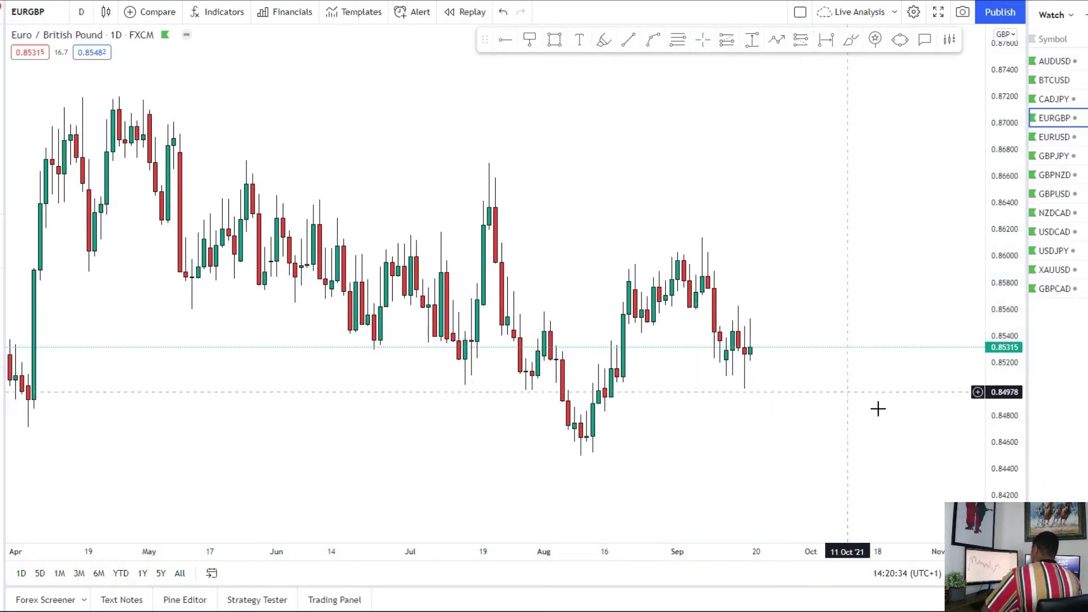
Draw a rectangle zone from 0.85438 to 0.85510, starting at the 30 July candle and extending past the latest candle to 20 October.
{"action": "scroll", "coordinate": [828, 386], "scroll_direction": "up", "scroll_amount": 3}
{"action": "left_click_drag", "start_coordinate": [652, 486], "coordinate": [684, 401]}
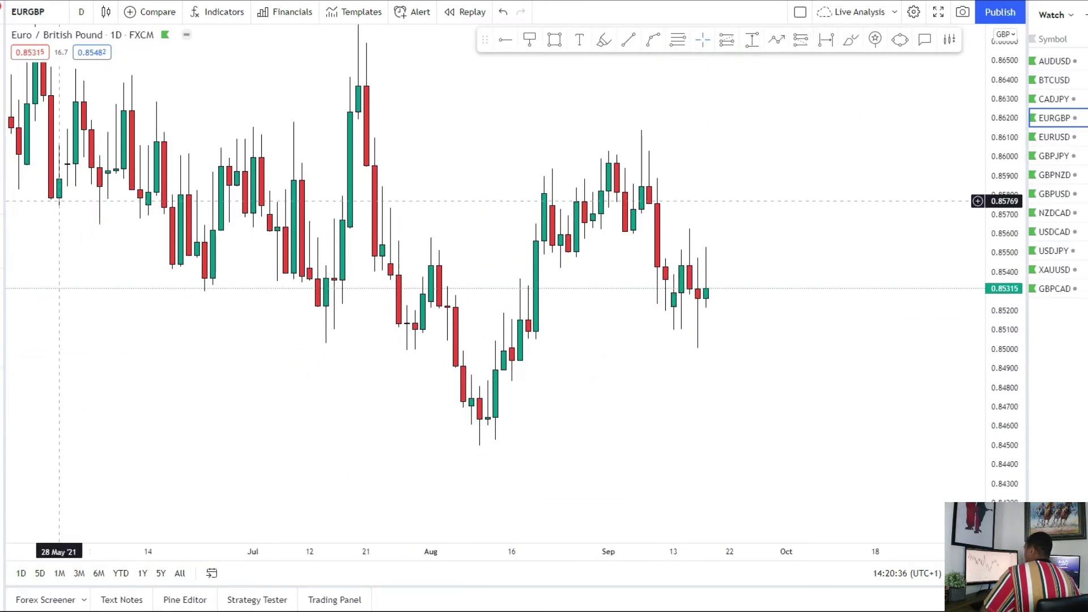
{"action": "left_click", "coordinate": [1, 112]}
{"action": "left_click", "coordinate": [26, 161]}
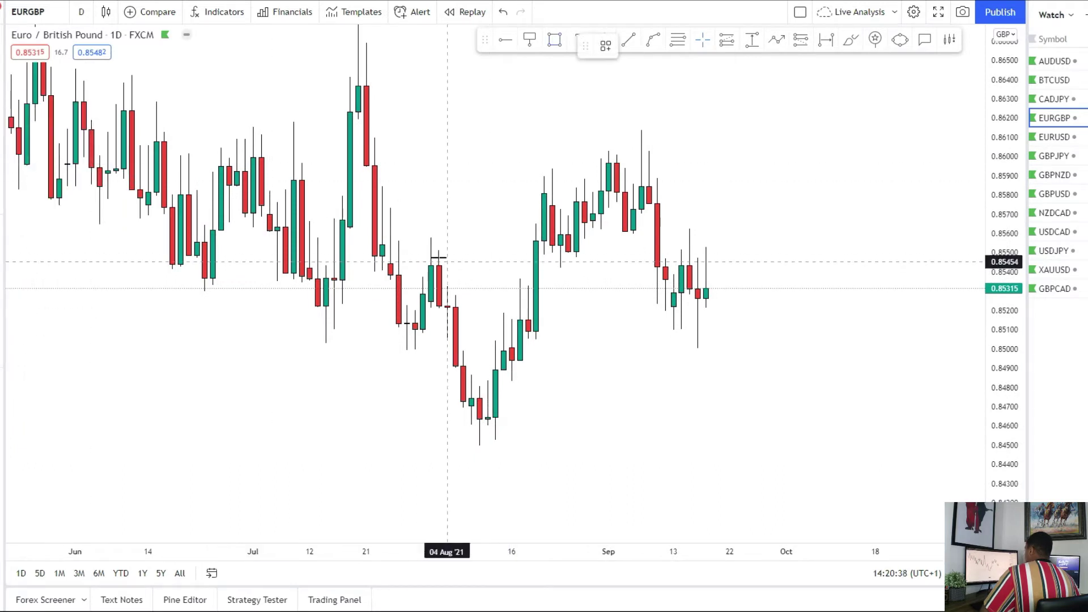
{"action": "left_click", "coordinate": [424, 251]}
{"action": "left_click_drag", "start_coordinate": [512, 279], "coordinate": [891, 265]}
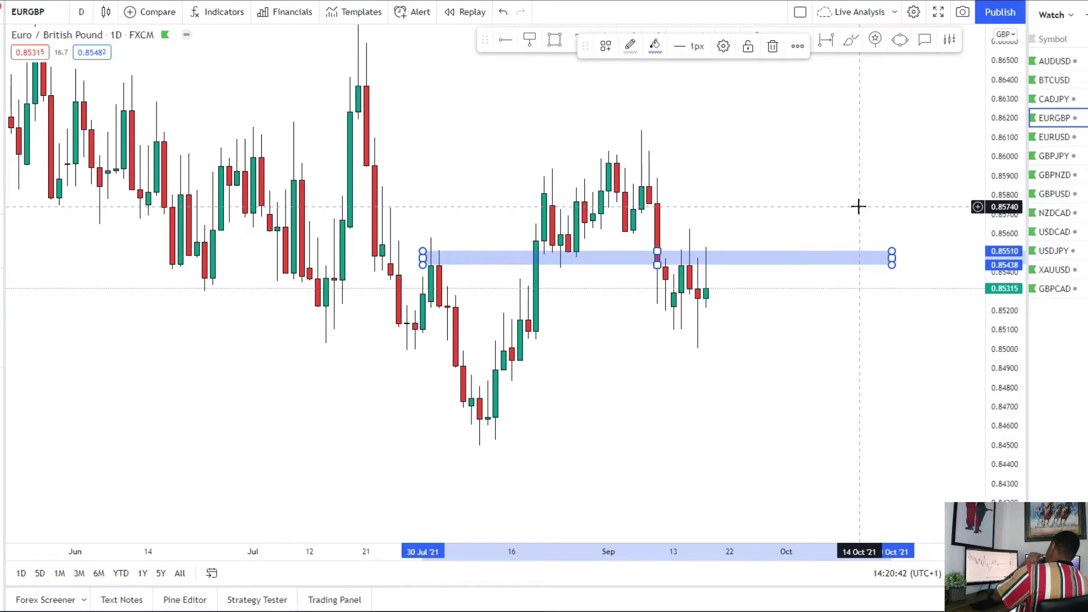
{"action": "left_click_drag", "start_coordinate": [857, 218], "coordinate": [746, 291]}
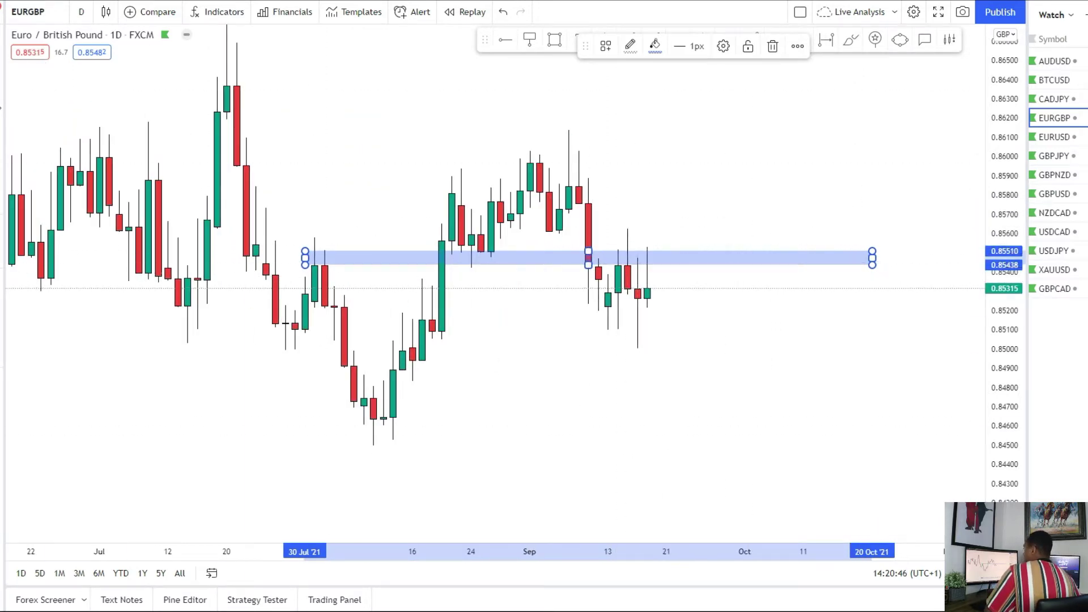
Draw a rectangle zone from 0.84547 to 0.84623 along the August low, spanning 9 August to 13 October.
{"action": "key", "text": "alt+shift+r"}
{"action": "left_click_drag", "start_coordinate": [363, 422], "coordinate": [461, 454]}
{"action": "left_click_drag", "start_coordinate": [542, 453], "coordinate": [824, 436]}
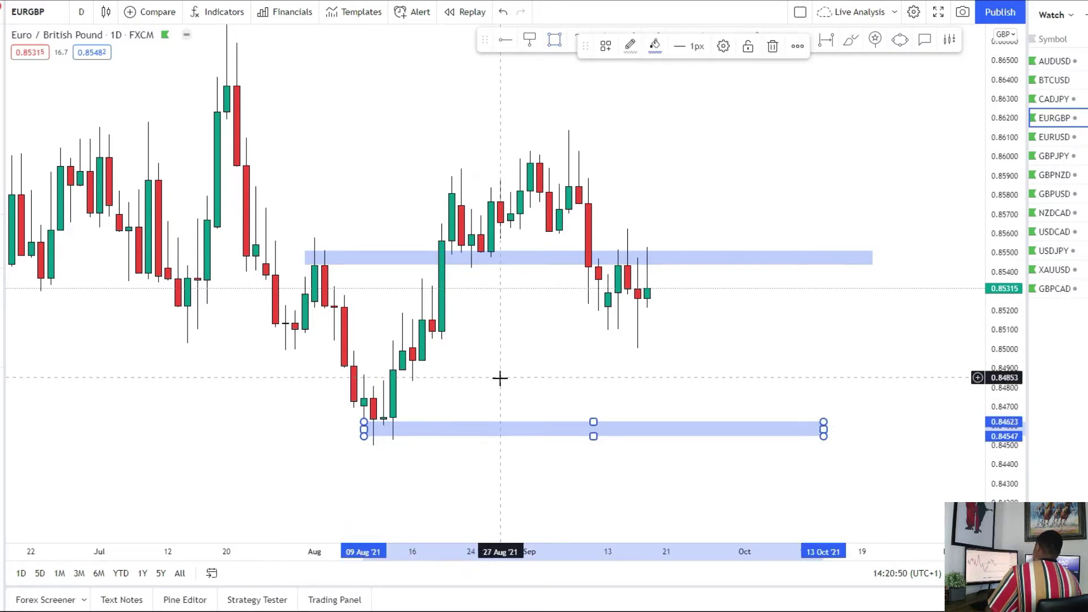
Draw a rectangle zone from 0.85957 to 0.86019 along the early-September highs, spanning 17 August to 15 October.
{"action": "left_click_drag", "start_coordinate": [483, 370], "coordinate": [465, 367]}
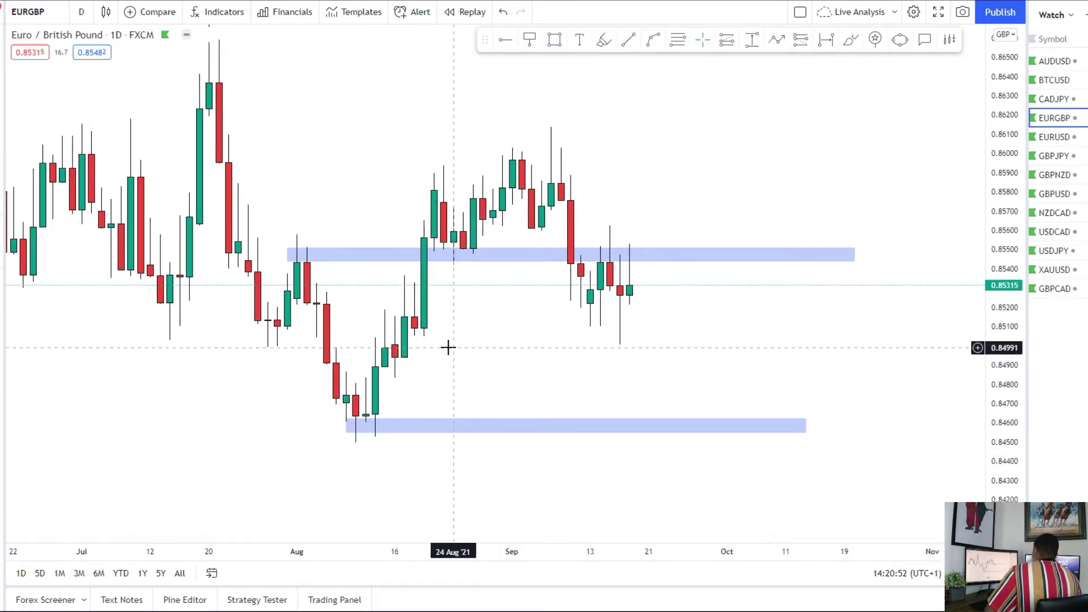
{"action": "left_click_drag", "start_coordinate": [600, 305], "coordinate": [597, 338]}
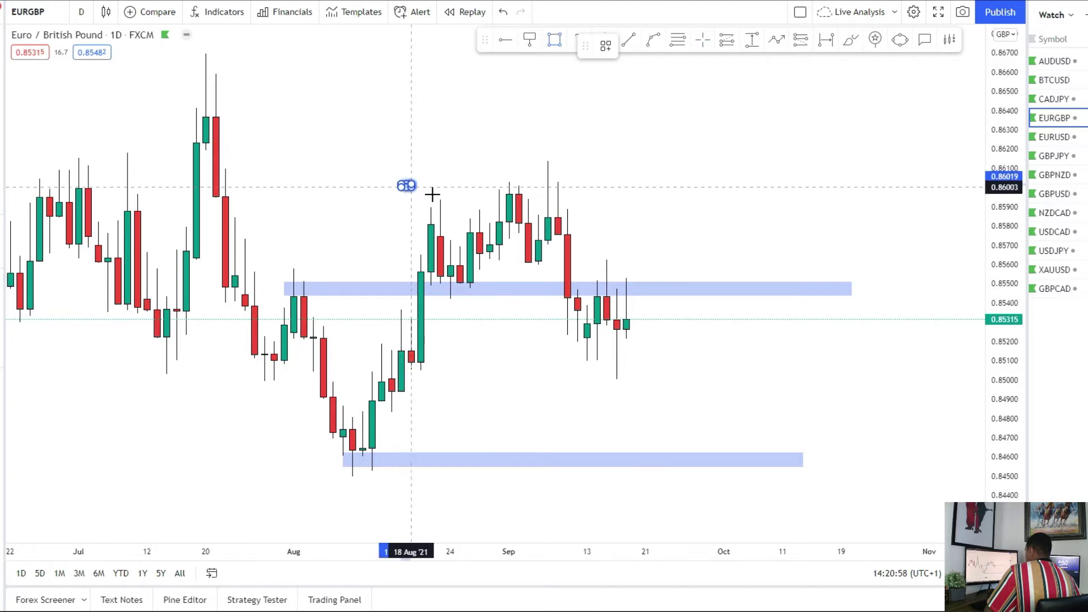
{"action": "left_click", "coordinate": [822, 196]}
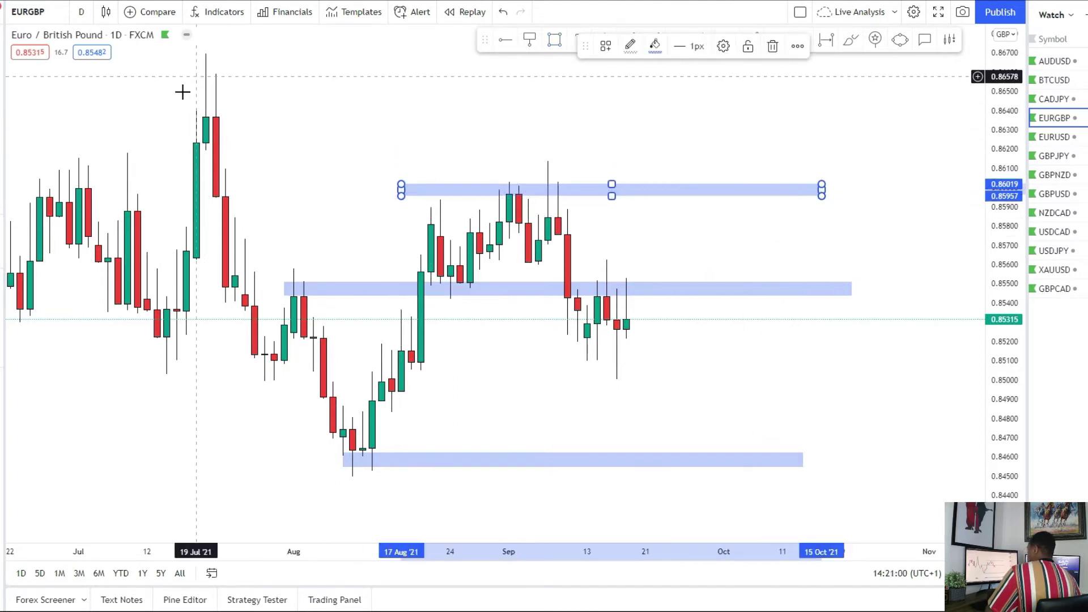
Switch the EURGBP chart to the 4-hour timeframe and enlarge the price action around the latest candles.
{"action": "left_click", "coordinate": [76, 14]}
{"action": "left_click", "coordinate": [181, 304]}
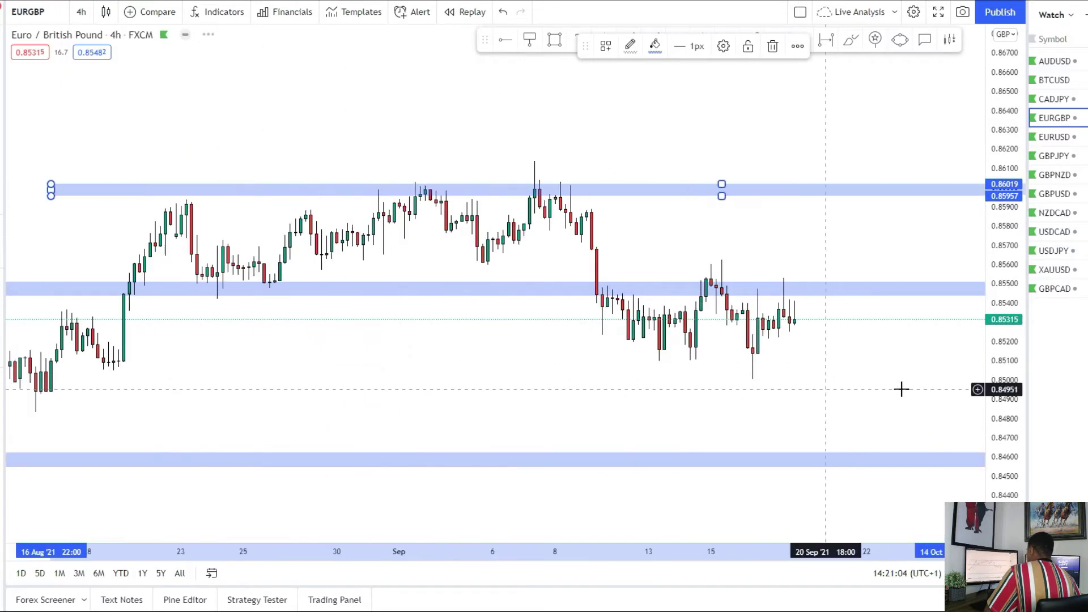
{"action": "left_click_drag", "start_coordinate": [992, 442], "coordinate": [991, 375]}
{"action": "left_click_drag", "start_coordinate": [813, 413], "coordinate": [772, 378]}
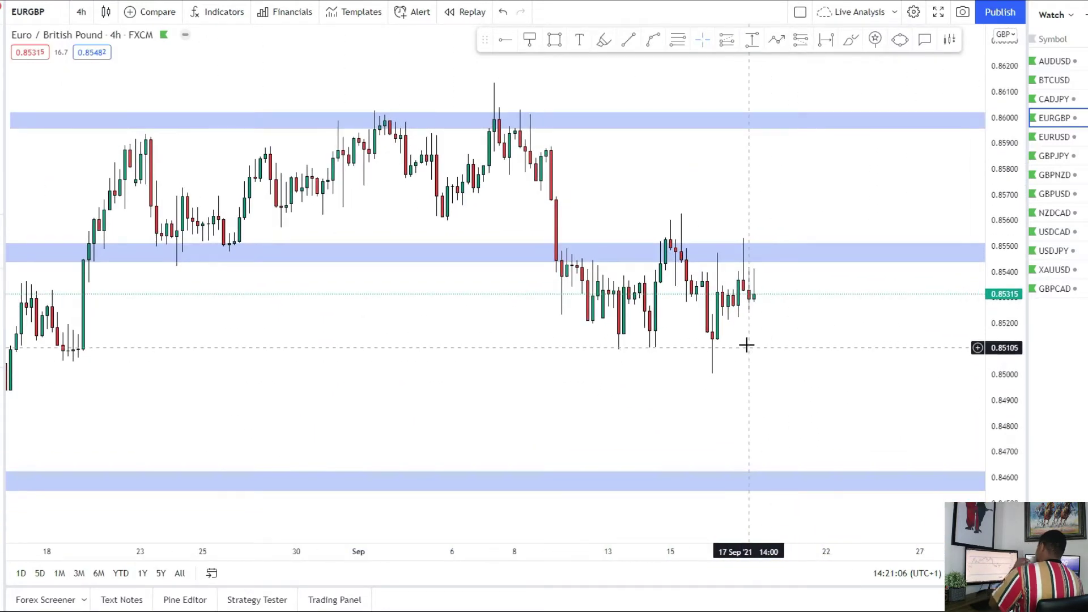
{"action": "scroll", "coordinate": [733, 360], "scroll_direction": "up", "scroll_amount": 3}
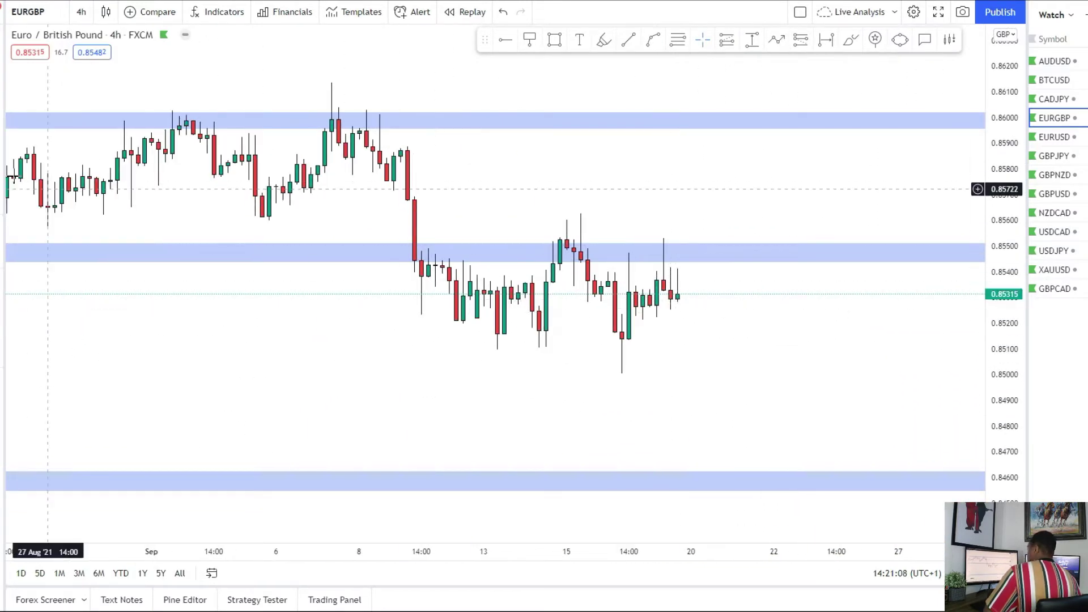
Place a short position after the latest candle with entry at 0.85440, stop at 0.85614 and target at 0.84631.
{"action": "left_click", "coordinate": [1, 182]}
{"action": "left_click", "coordinate": [40, 208]}
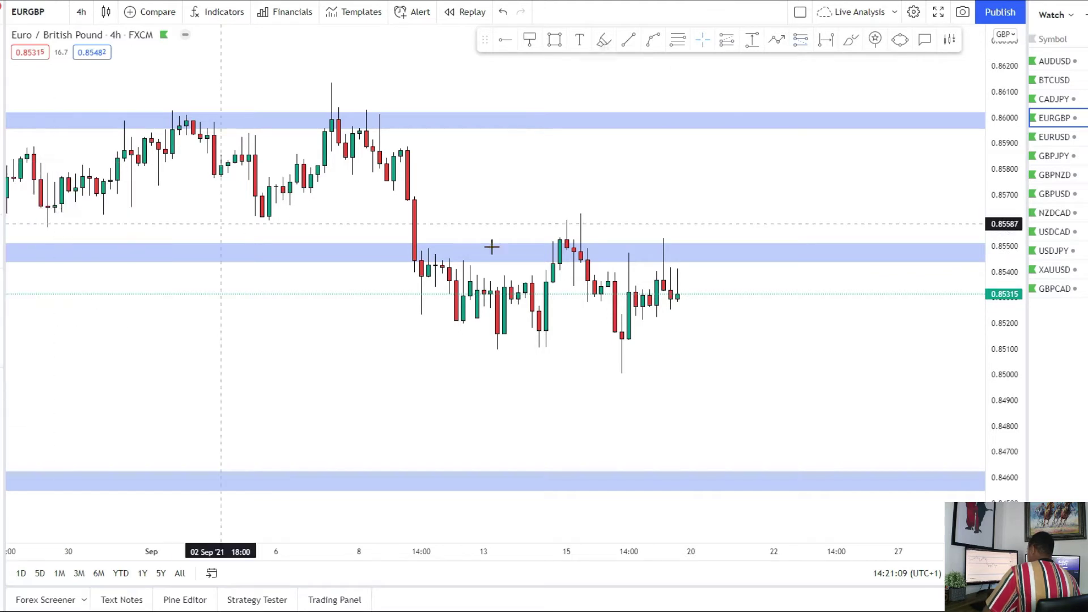
{"action": "left_click", "coordinate": [692, 261]}
{"action": "left_click_drag", "start_coordinate": [692, 203], "coordinate": [692, 217]}
{"action": "left_click_drag", "start_coordinate": [691, 319], "coordinate": [690, 474]}
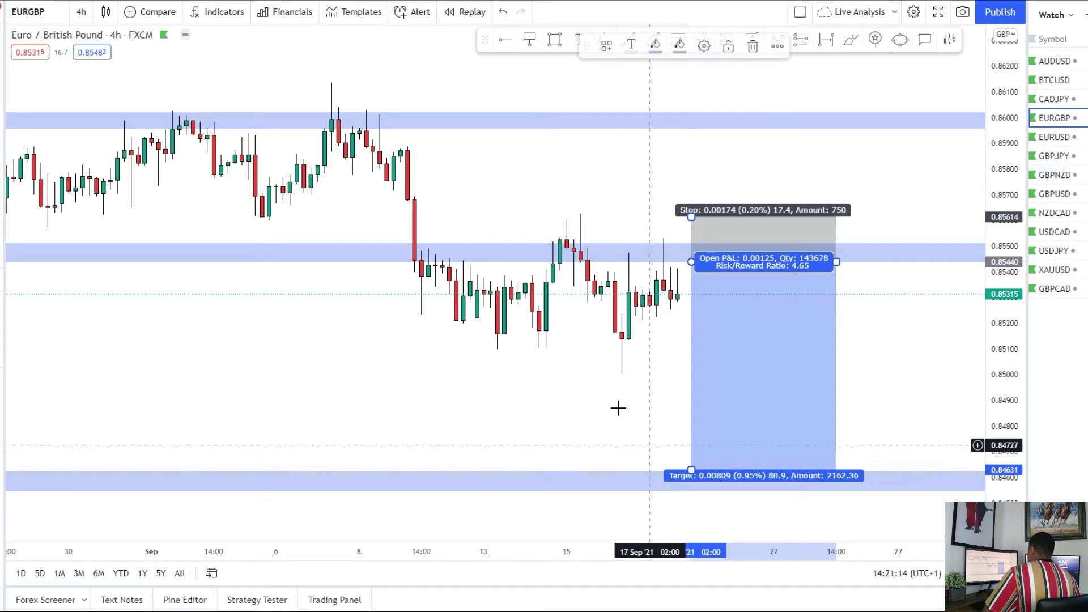
Place a long position beside the short one with entry at 0.85508, stop at 0.85373 and target at 0.85990.
{"action": "scroll", "coordinate": [526, 471], "scroll_direction": "down", "scroll_amount": 2}
{"action": "left_click_drag", "start_coordinate": [462, 391], "coordinate": [314, 406]}
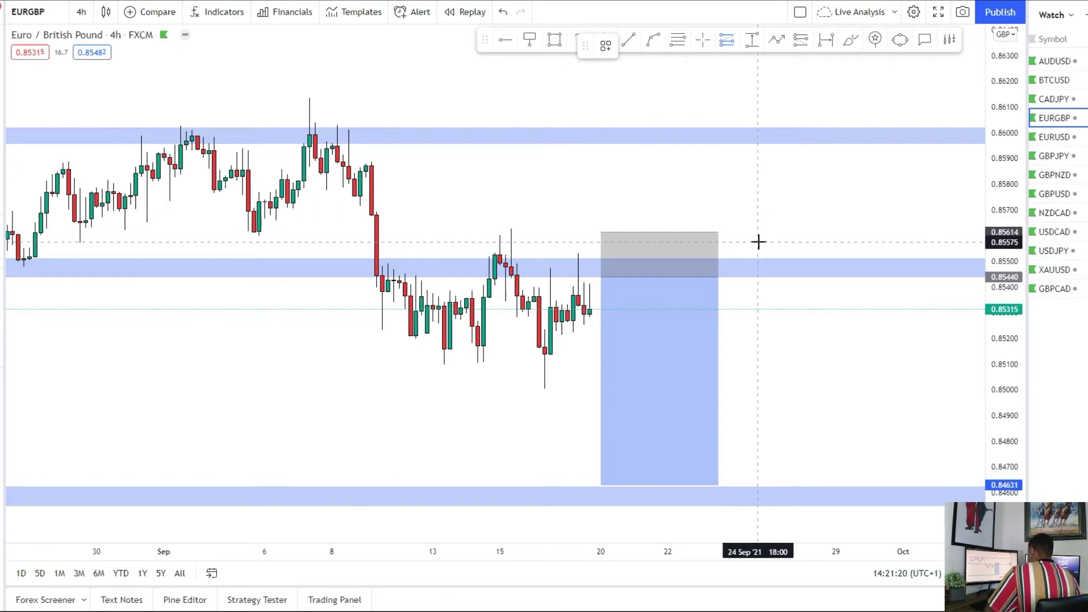
{"action": "left_click", "coordinate": [764, 259]}
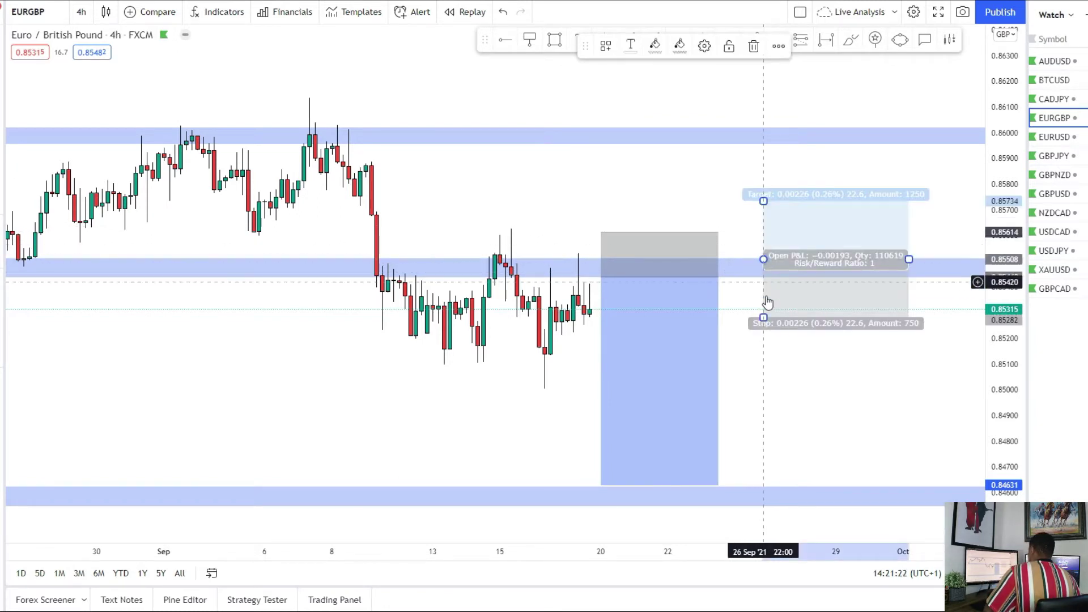
{"action": "left_click_drag", "start_coordinate": [764, 316], "coordinate": [764, 294]}
{"action": "left_click_drag", "start_coordinate": [765, 200], "coordinate": [764, 136]}
Lower the short position's target into the bottom support zone, to 0.84616.
{"action": "scroll", "coordinate": [794, 225], "scroll_direction": "down", "scroll_amount": 4}
{"action": "left_click_drag", "start_coordinate": [567, 206], "coordinate": [545, 326]}
{"action": "left_click_drag", "start_coordinate": [472, 333], "coordinate": [450, 189]}
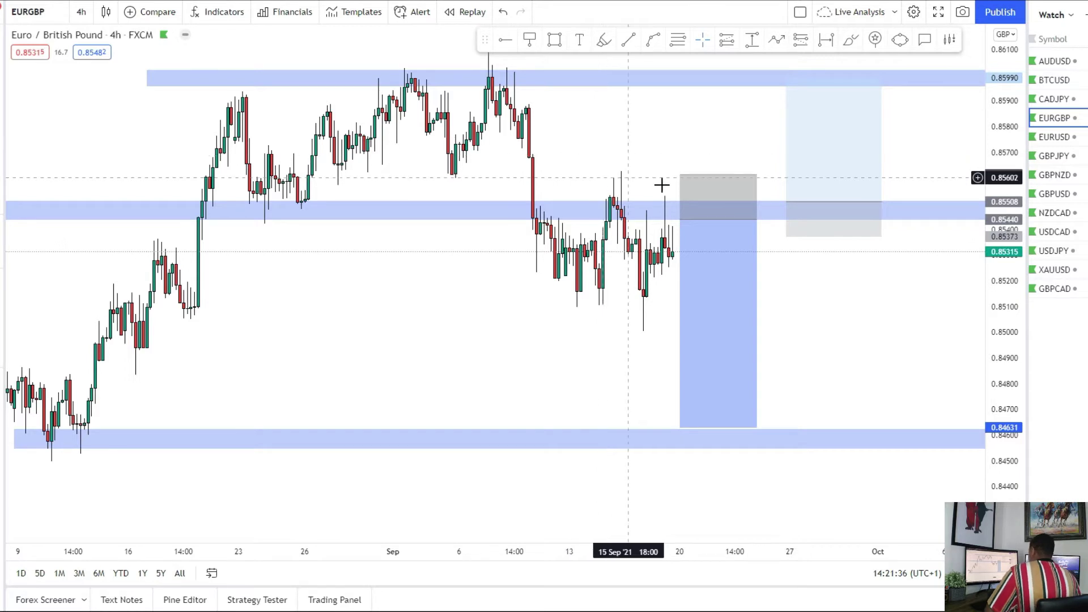
{"action": "left_click", "coordinate": [681, 429]}
{"action": "left_click_drag", "start_coordinate": [681, 429], "coordinate": [680, 432]}
{"action": "scroll", "coordinate": [631, 321], "scroll_direction": "up", "scroll_amount": 2}
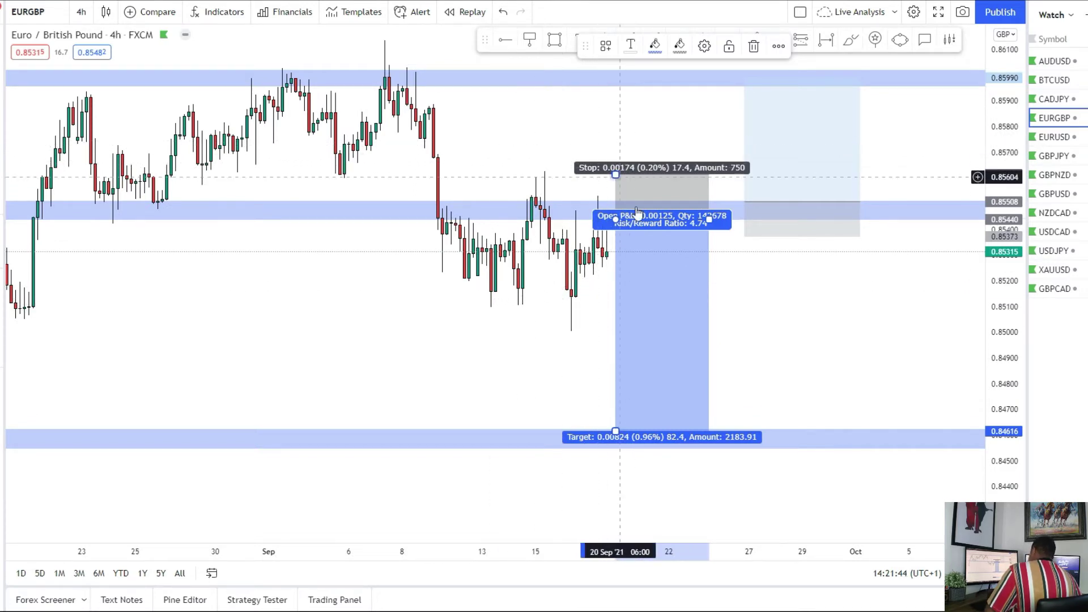
{"action": "scroll", "coordinate": [674, 294], "scroll_direction": "down", "scroll_amount": 2}
{"action": "left_click_drag", "start_coordinate": [552, 346], "coordinate": [576, 368]}
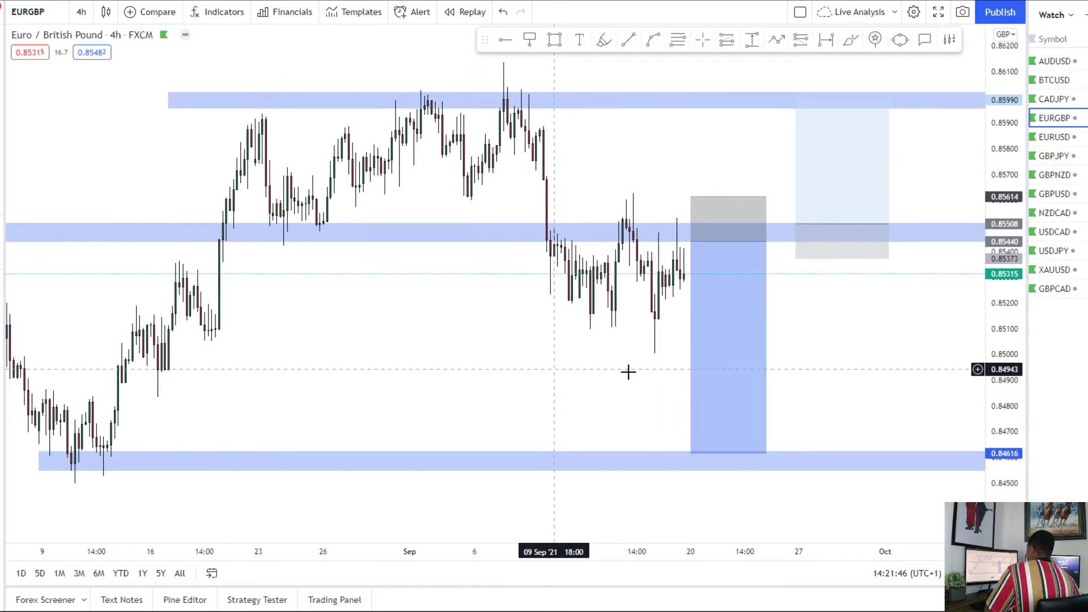
{"action": "scroll", "coordinate": [941, 339], "scroll_direction": "up", "scroll_amount": 1}
Stretch the AUDUSD price scale and switch the chart to the 4-hour timeframe.
{"action": "left_click_drag", "start_coordinate": [1006, 178], "coordinate": [896, 155]}
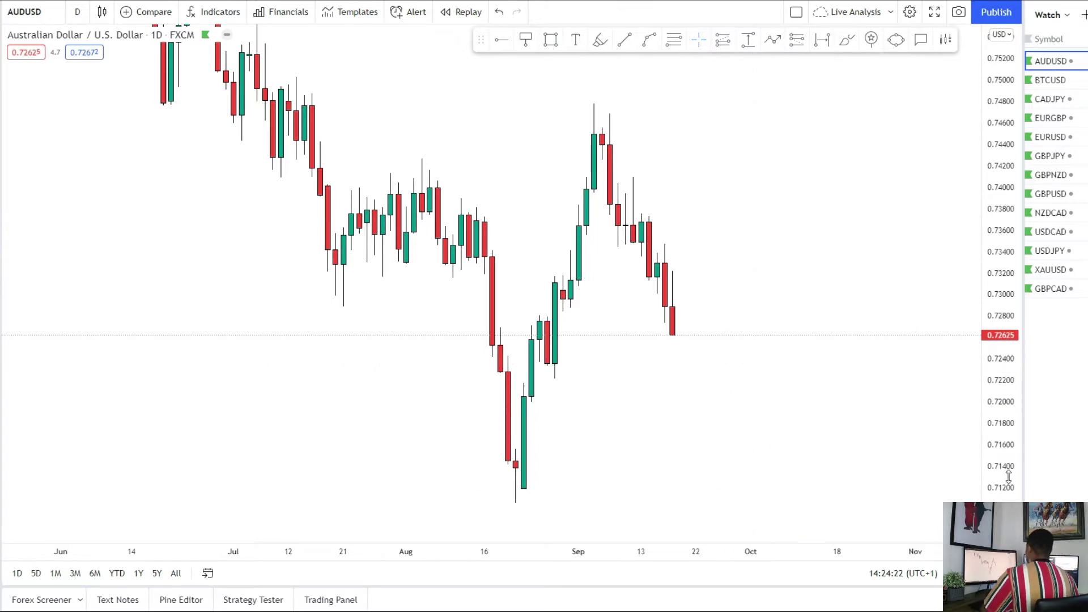
{"action": "left_click_drag", "start_coordinate": [1008, 478], "coordinate": [1004, 447]}
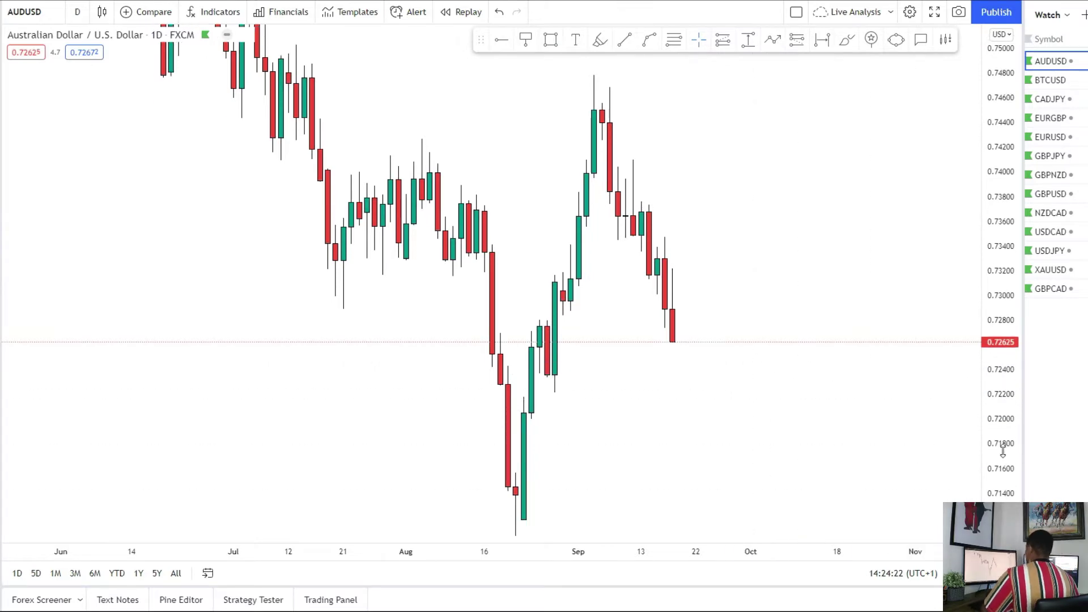
{"action": "left_click", "coordinate": [86, 15]}
{"action": "left_click", "coordinate": [91, 309]}
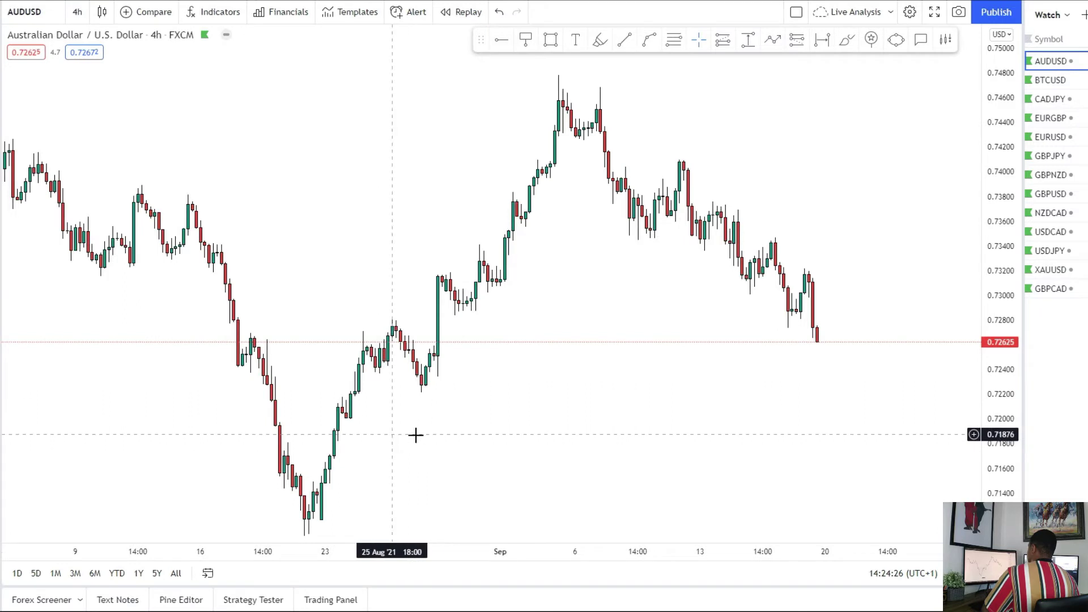
Draw a rectangle zone on AUDUSD from 0.73724 to 0.73855, spanning 11 August to 17 September.
{"action": "scroll", "coordinate": [648, 432], "scroll_direction": "down", "scroll_amount": 2}
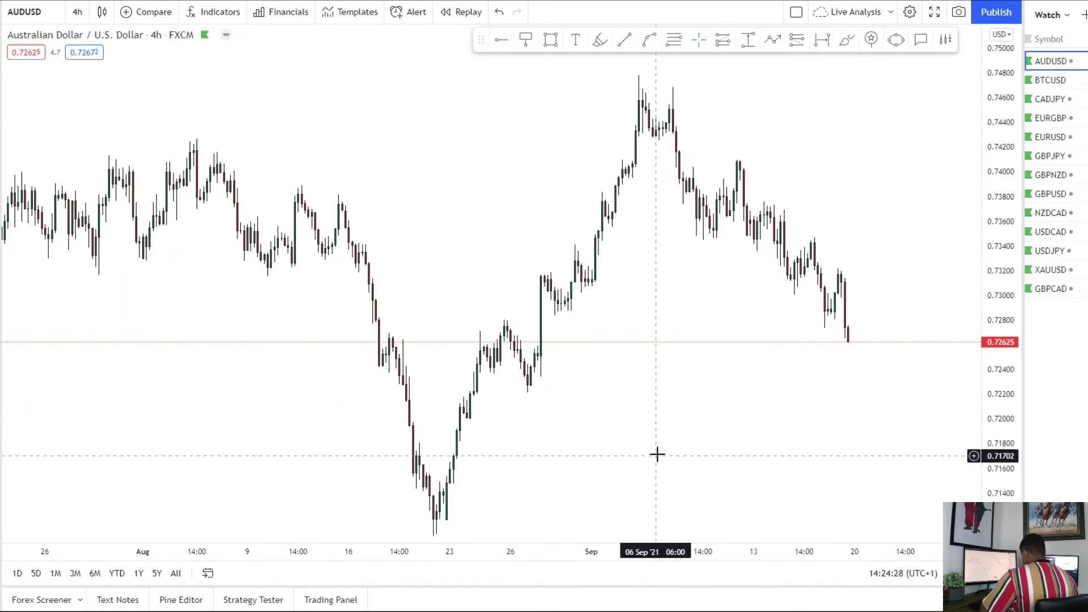
{"action": "scroll", "coordinate": [666, 423], "scroll_direction": "up", "scroll_amount": 1}
{"action": "left_click_drag", "start_coordinate": [991, 480], "coordinate": [993, 438]}
{"action": "left_click_drag", "start_coordinate": [376, 328], "coordinate": [509, 353]}
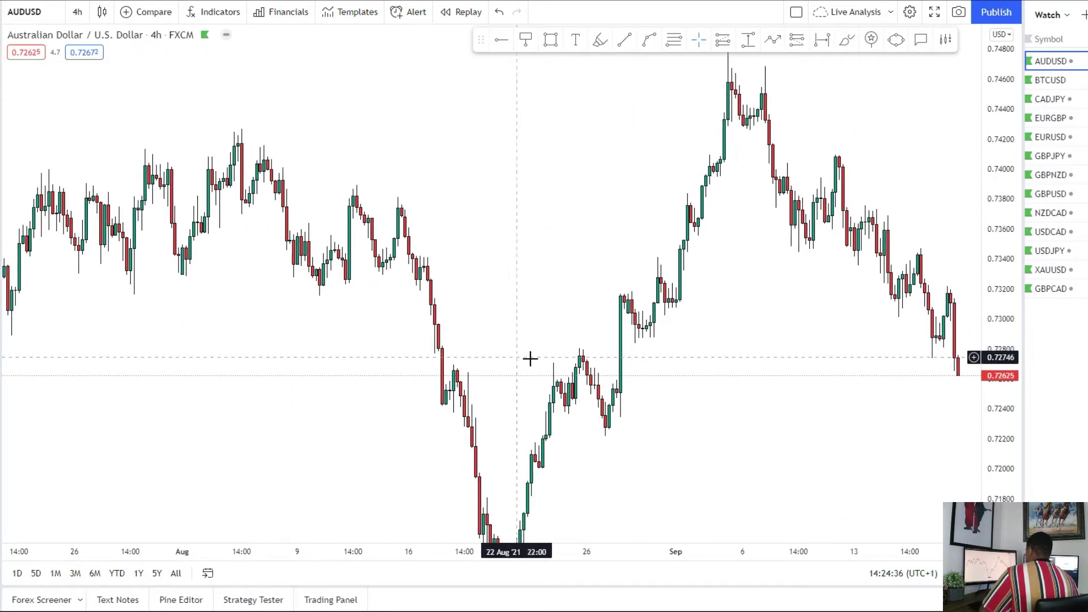
{"action": "left_click_drag", "start_coordinate": [584, 356], "coordinate": [552, 362]}
{"action": "left_click", "coordinate": [316, 196]}
{"action": "left_click", "coordinate": [922, 215]}
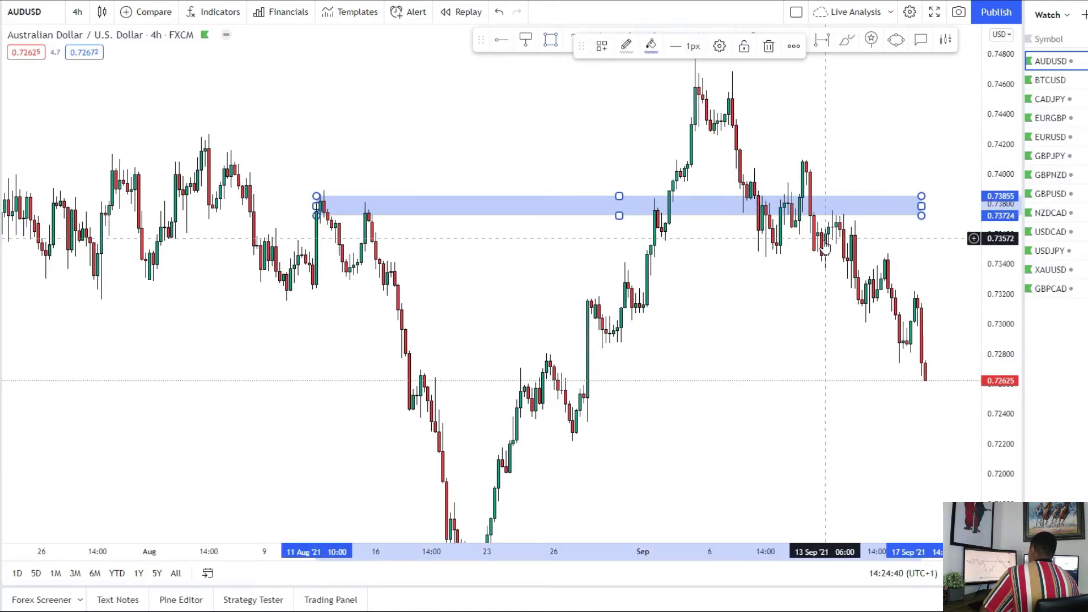
Draw a rectangle zone from 0.73028 to 0.73209, starting on 20 July and extended past the latest candle to 27 September.
{"action": "left_click_drag", "start_coordinate": [277, 387], "coordinate": [399, 379]}
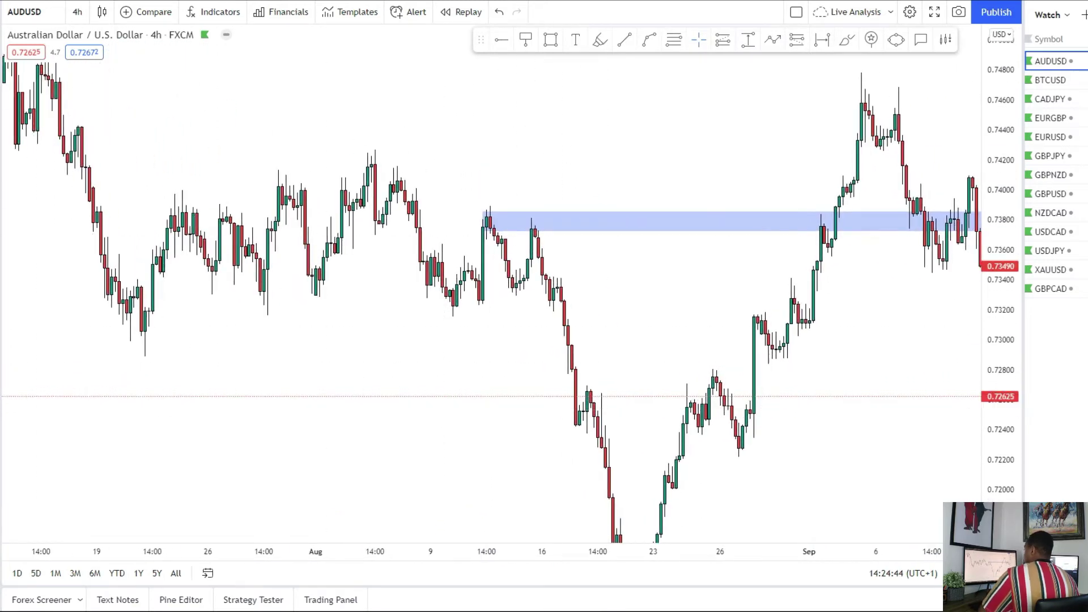
{"action": "left_click", "coordinate": [119, 308]}
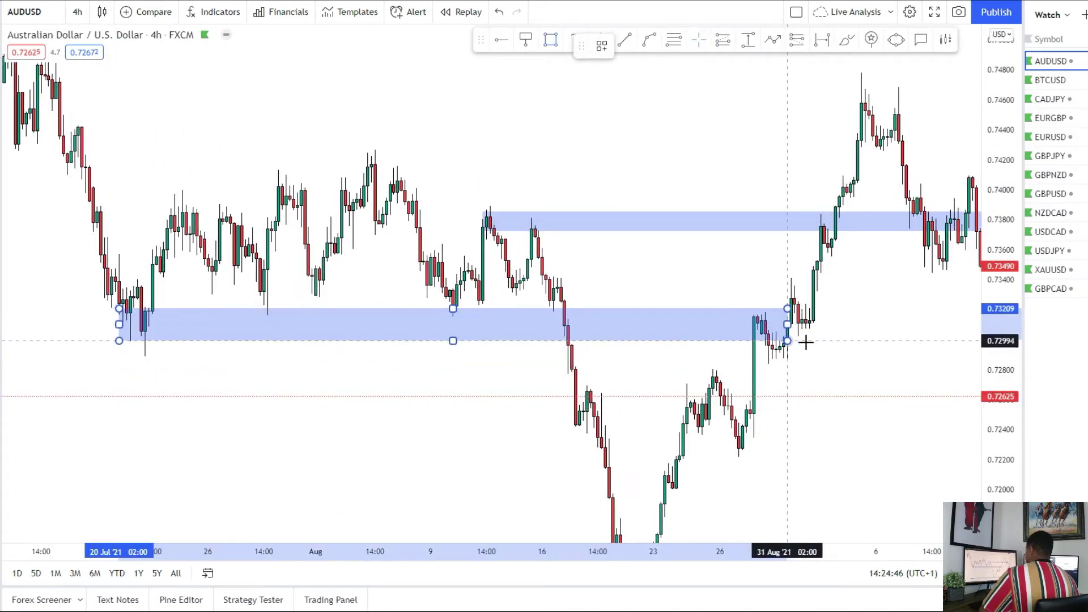
{"action": "left_click", "coordinate": [912, 336]}
{"action": "left_click_drag", "start_coordinate": [919, 358], "coordinate": [665, 372]}
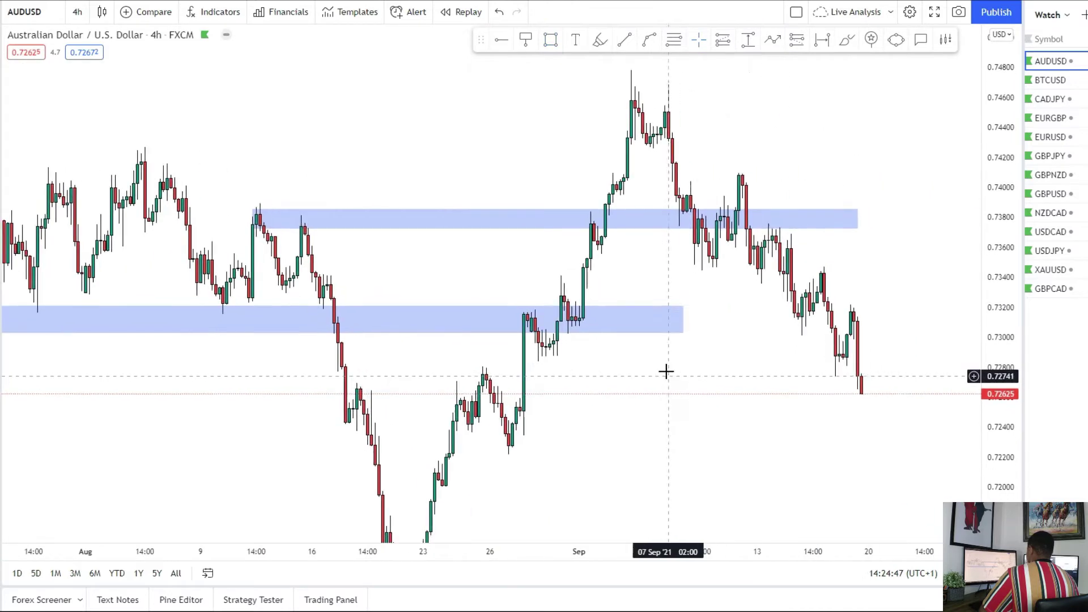
{"action": "left_click", "coordinate": [682, 318]}
{"action": "left_click_drag", "start_coordinate": [750, 319], "coordinate": [1007, 337]}
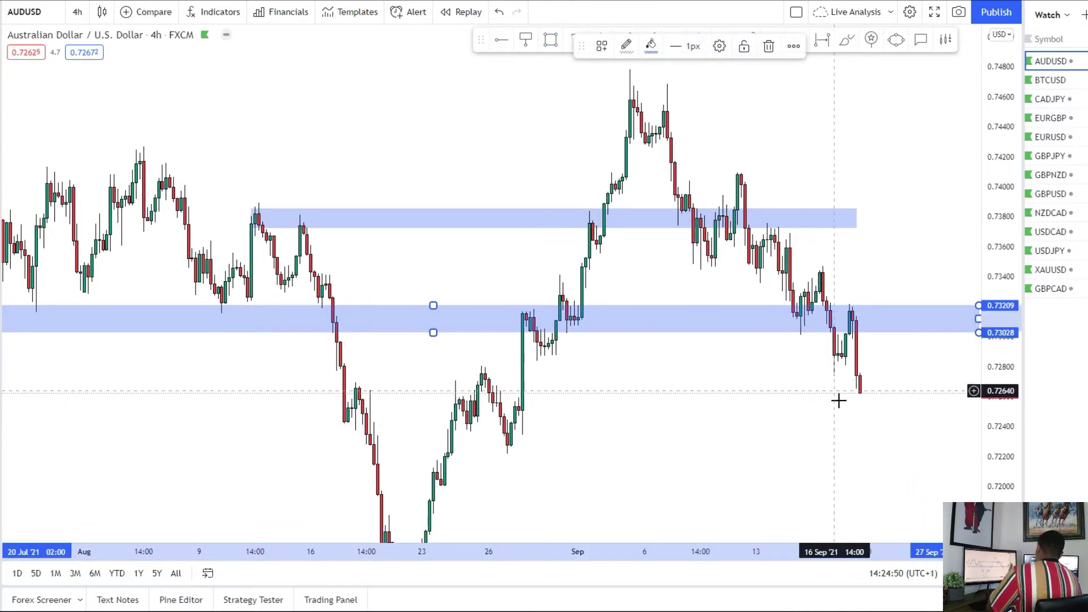
Delete both rectangle zones from the AUDUSD chart.
{"action": "left_click_drag", "start_coordinate": [838, 413], "coordinate": [717, 391]}
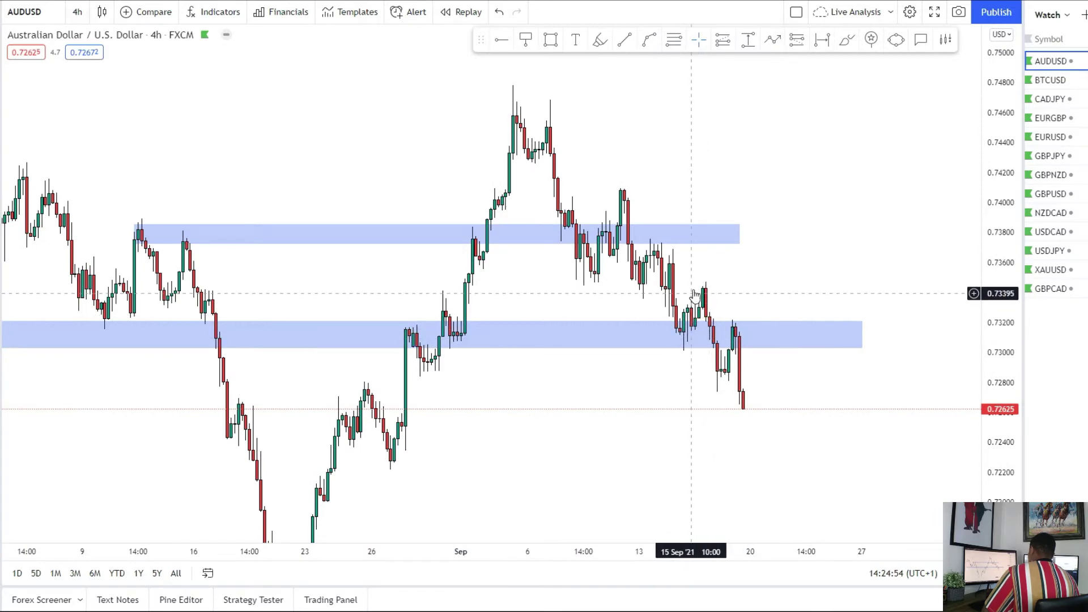
{"action": "scroll", "coordinate": [617, 301], "scroll_direction": "up", "scroll_amount": 1}
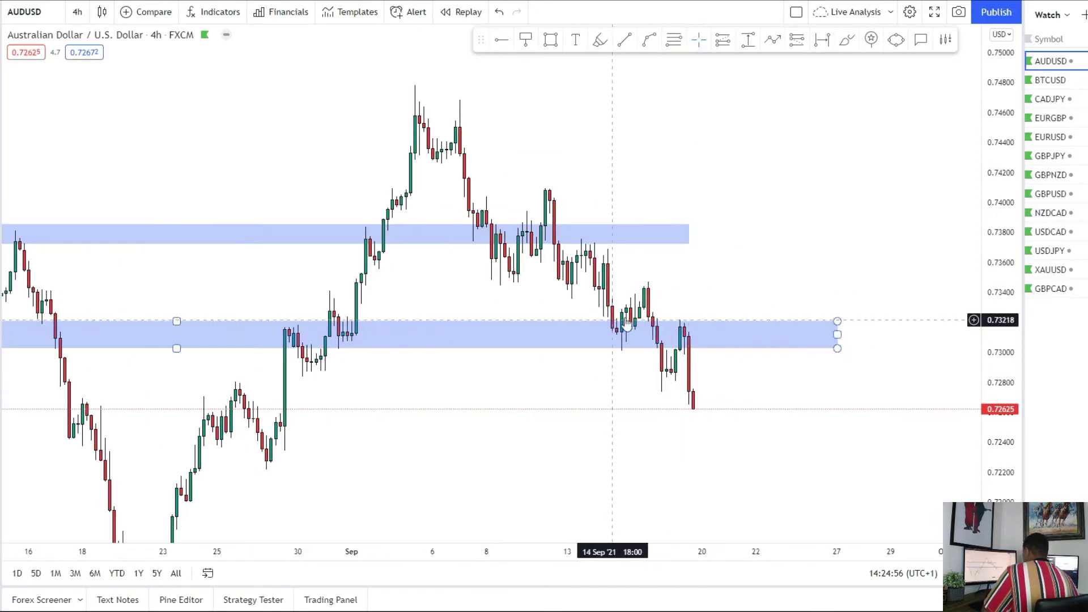
{"action": "scroll", "coordinate": [657, 429], "scroll_direction": "down", "scroll_amount": 2}
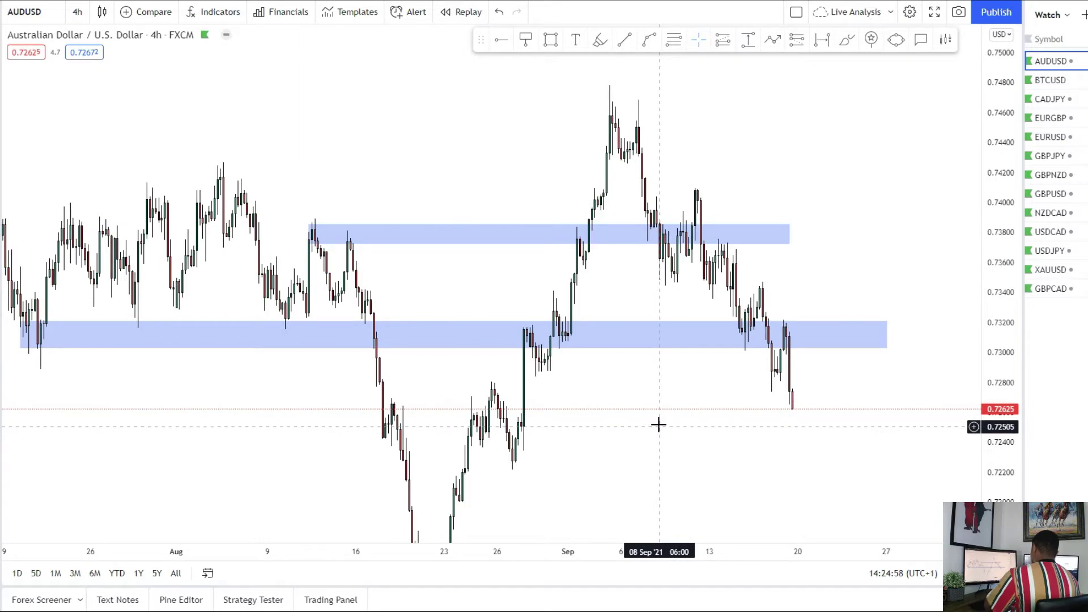
{"action": "scroll", "coordinate": [655, 443], "scroll_direction": "down", "scroll_amount": 1}
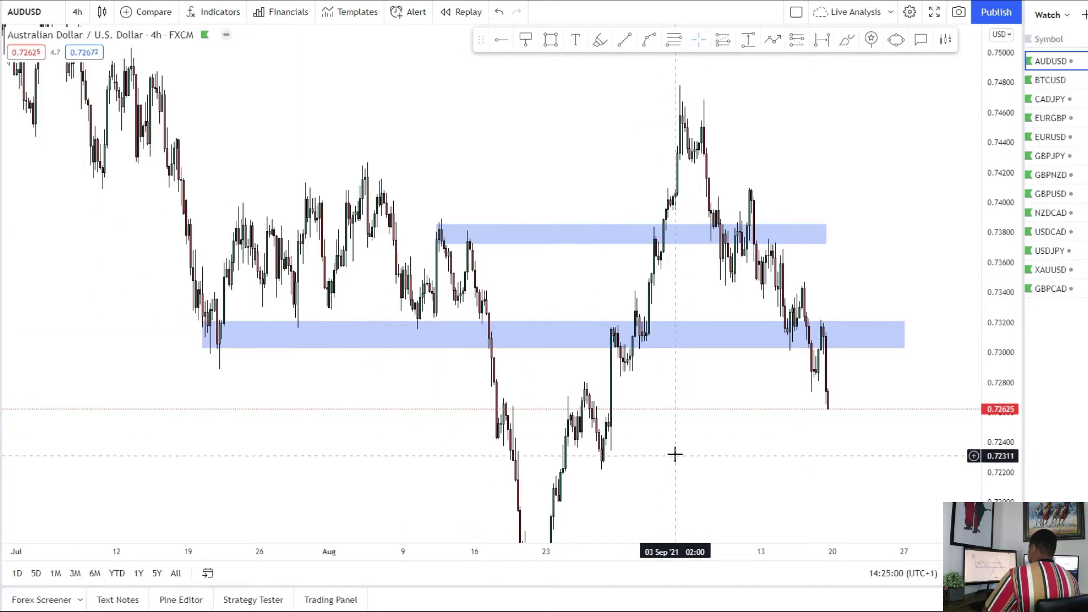
{"action": "scroll", "coordinate": [678, 431], "scroll_direction": "up", "scroll_amount": 3}
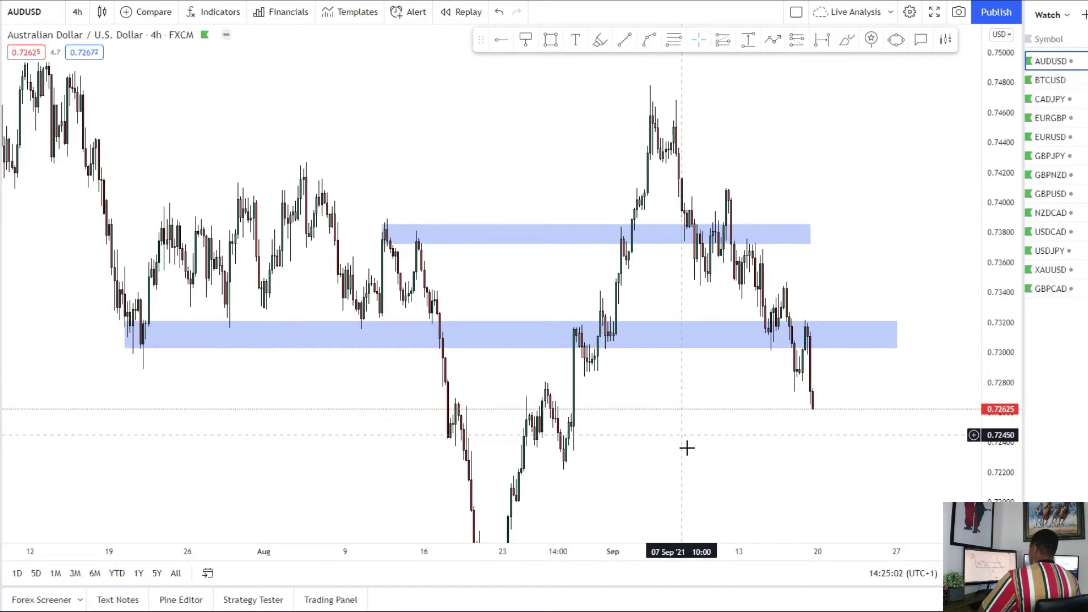
{"action": "left_click", "coordinate": [891, 289]}
{"action": "key", "text": "Delete"}
{"action": "left_click", "coordinate": [751, 188]}
{"action": "key", "text": "Delete"}
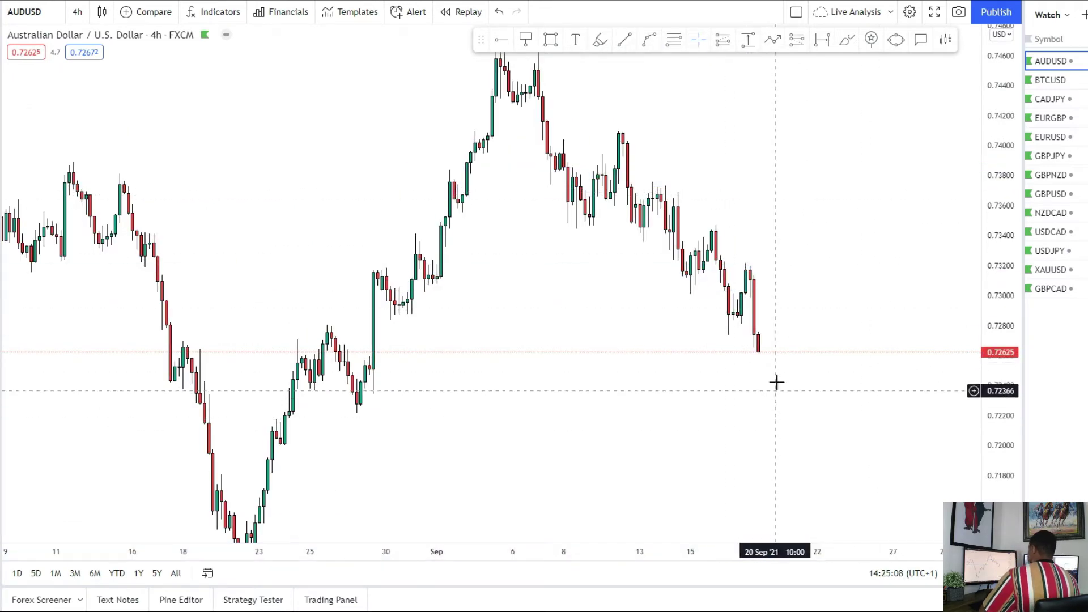
Draw a rectangle zone from 0.71059 to 0.71198 along the August low, spanning 19 August to 4 October.
{"action": "left_click_drag", "start_coordinate": [612, 408], "coordinate": [556, 291]}
{"action": "left_click_drag", "start_coordinate": [161, 448], "coordinate": [967, 469]}
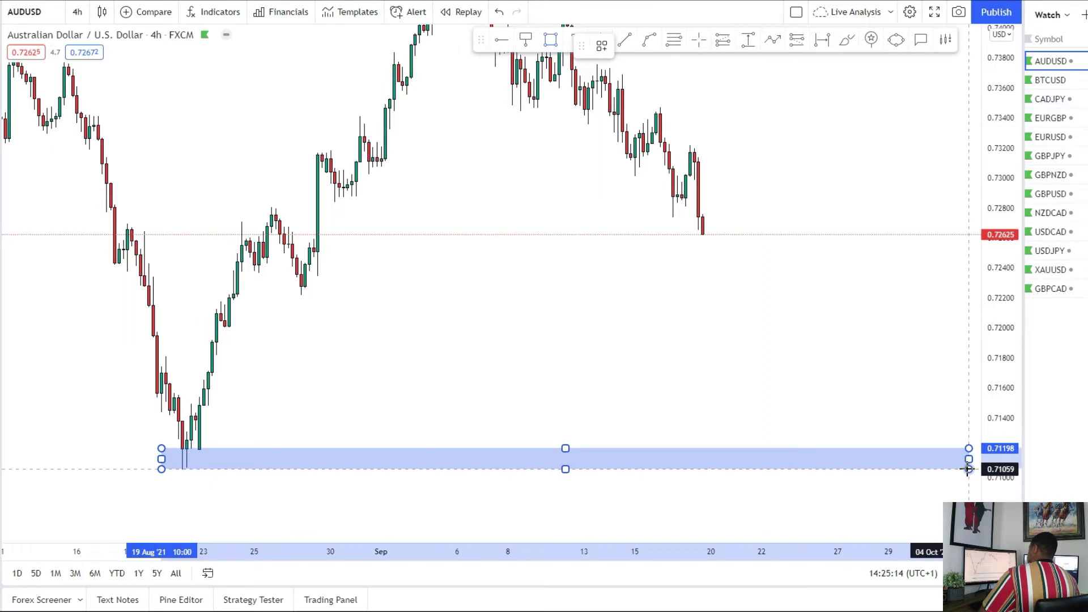
{"action": "left_click", "coordinate": [809, 317]}
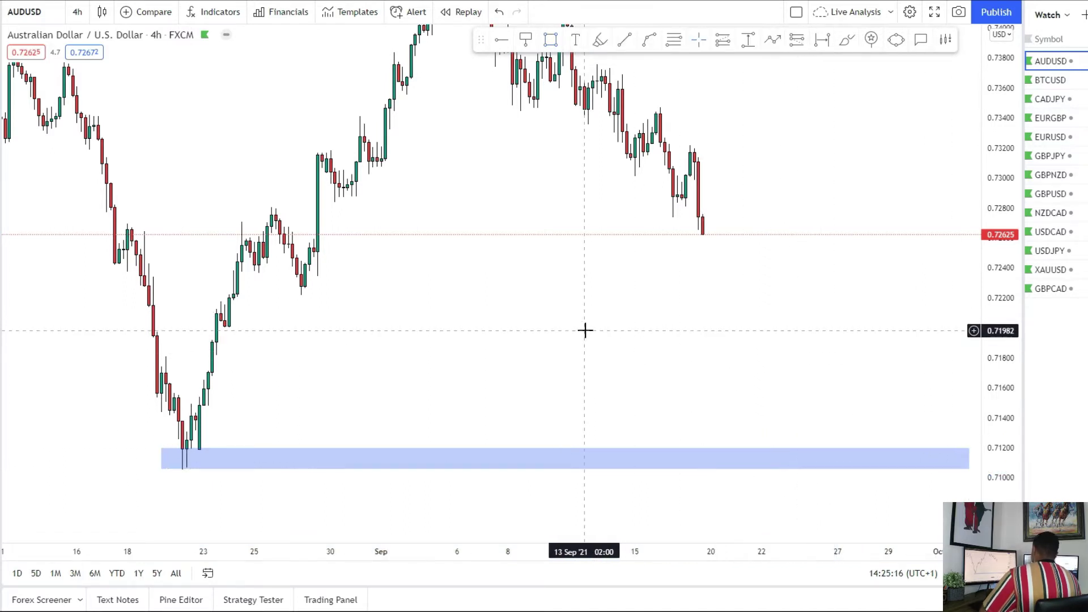
Draw a thin rectangle zone at the 26 August low, about 0.7222 to 0.7229, from 25 August to about the start of October.
{"action": "left_click_drag", "start_coordinate": [608, 371], "coordinate": [604, 401]}
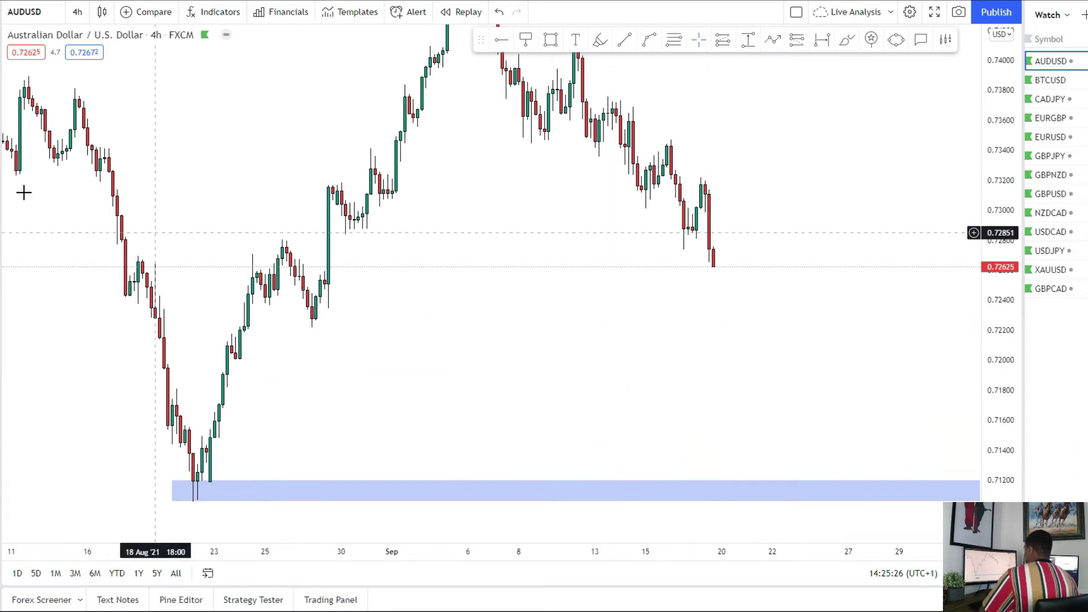
{"action": "left_click", "coordinate": [274, 316]}
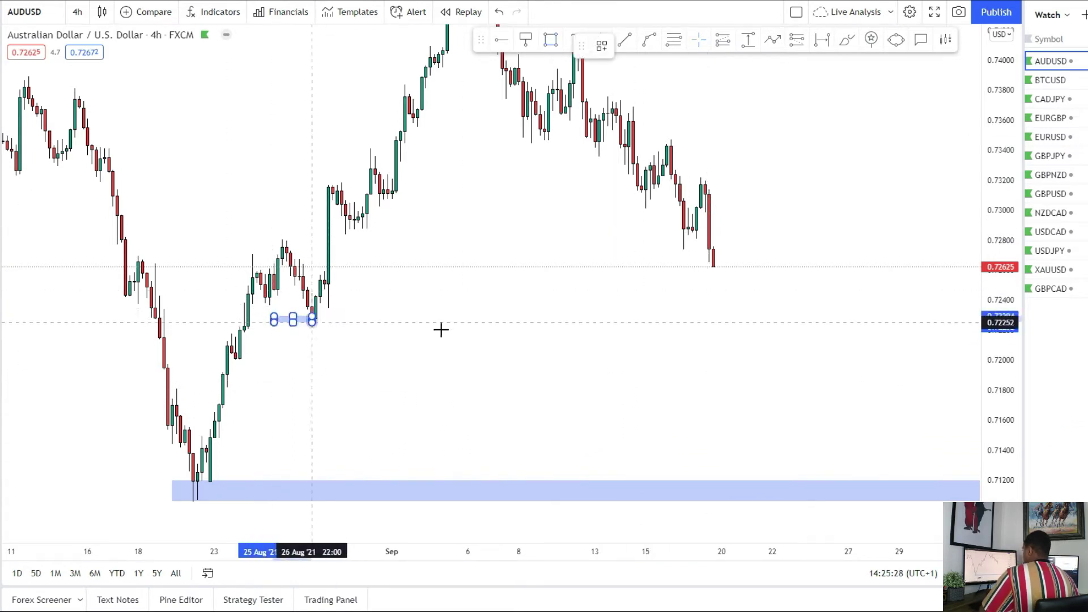
{"action": "left_click", "coordinate": [942, 330]}
{"action": "left_click_drag", "start_coordinate": [942, 329], "coordinate": [950, 328]}
{"action": "left_click_drag", "start_coordinate": [996, 401], "coordinate": [996, 391]}
{"action": "left_click_drag", "start_coordinate": [821, 400], "coordinate": [812, 385]}
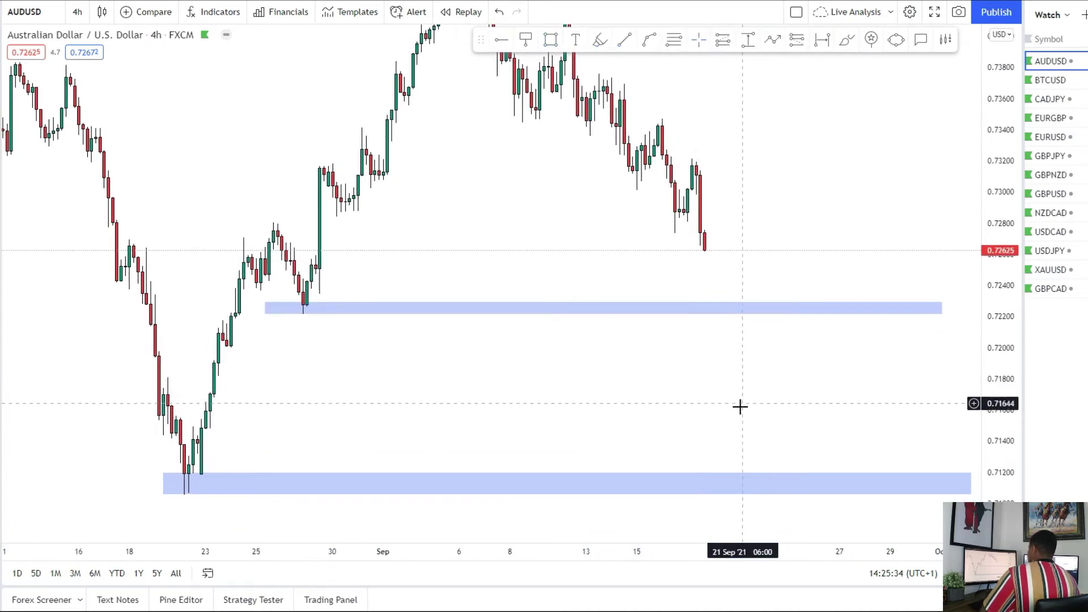
Switch AUDUSD to daily candles and draw a rectangle zone from 0.73135 to 0.73306, spanning 13 July to 29 October.
{"action": "left_click_drag", "start_coordinate": [708, 418], "coordinate": [1009, 478]}
{"action": "left_click", "coordinate": [80, 12]}
{"action": "left_click", "coordinate": [96, 366]}
{"action": "left_click_drag", "start_coordinate": [748, 396], "coordinate": [229, 422]}
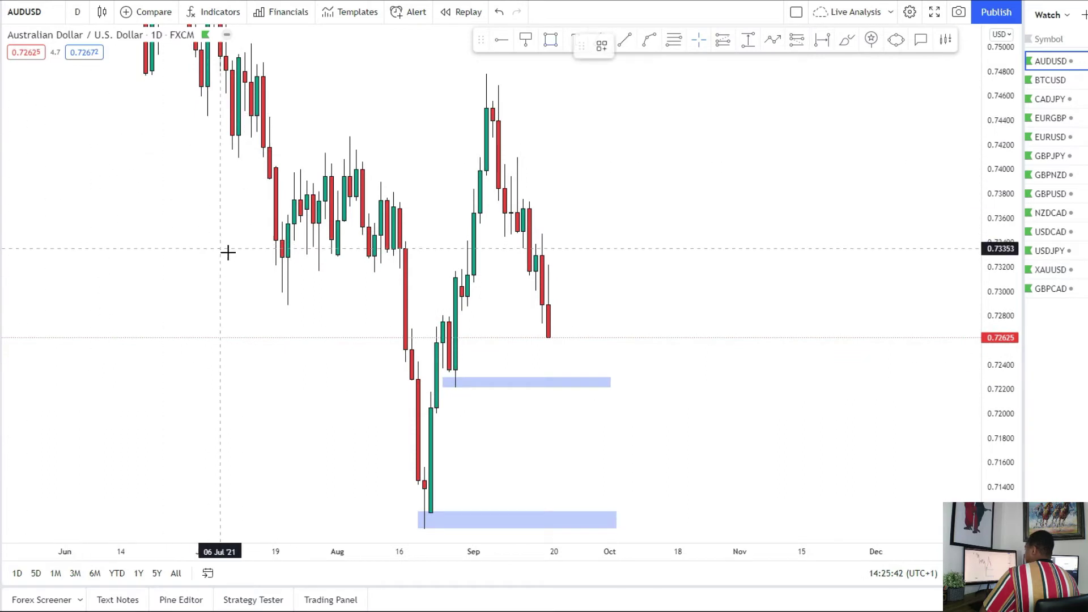
{"action": "mouse_move", "coordinate": [249, 255]}
{"action": "left_mouse_down"}
{"action": "mouse_move", "coordinate": [304, 267]}
{"action": "mouse_move", "coordinate": [734, 274]}
{"action": "left_mouse_up"}
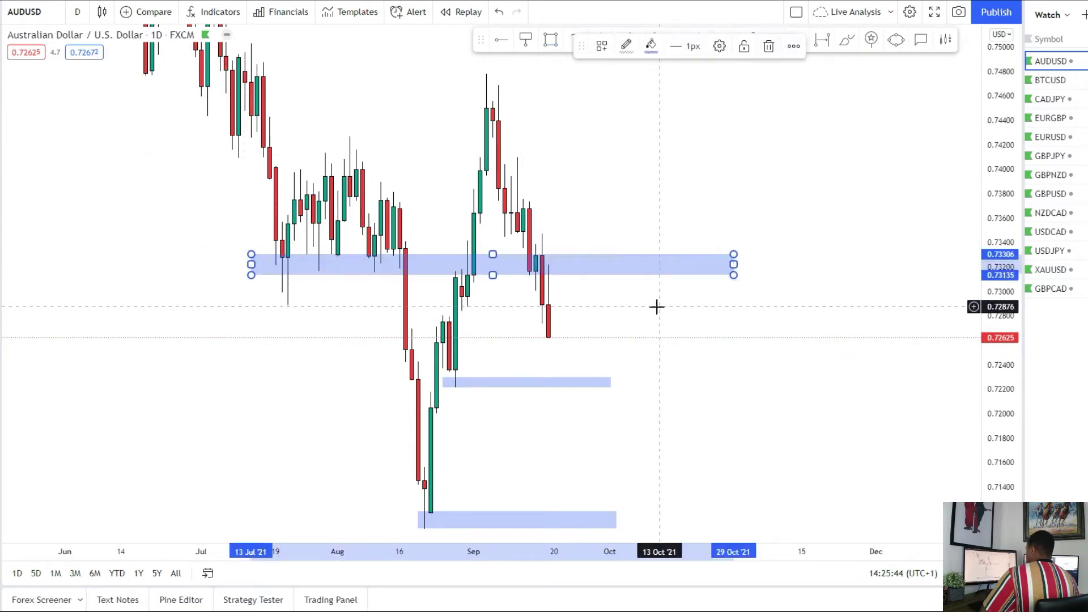
On the 4-hour chart, brush a projected path rising into the upper zone and falling through the middle support to the lowest zone.
{"action": "left_click", "coordinate": [75, 12]}
{"action": "left_click", "coordinate": [113, 304]}
{"action": "left_click_drag", "start_coordinate": [971, 501], "coordinate": [1002, 451]}
{"action": "scroll", "coordinate": [686, 479], "scroll_direction": "up", "scroll_amount": 2}
{"action": "left_click_drag", "start_coordinate": [601, 471], "coordinate": [573, 431]}
{"action": "left_click", "coordinate": [1, 113]}
{"action": "left_click", "coordinate": [21, 112]}
{"action": "left_click_drag", "start_coordinate": [651, 276], "coordinate": [685, 193]}
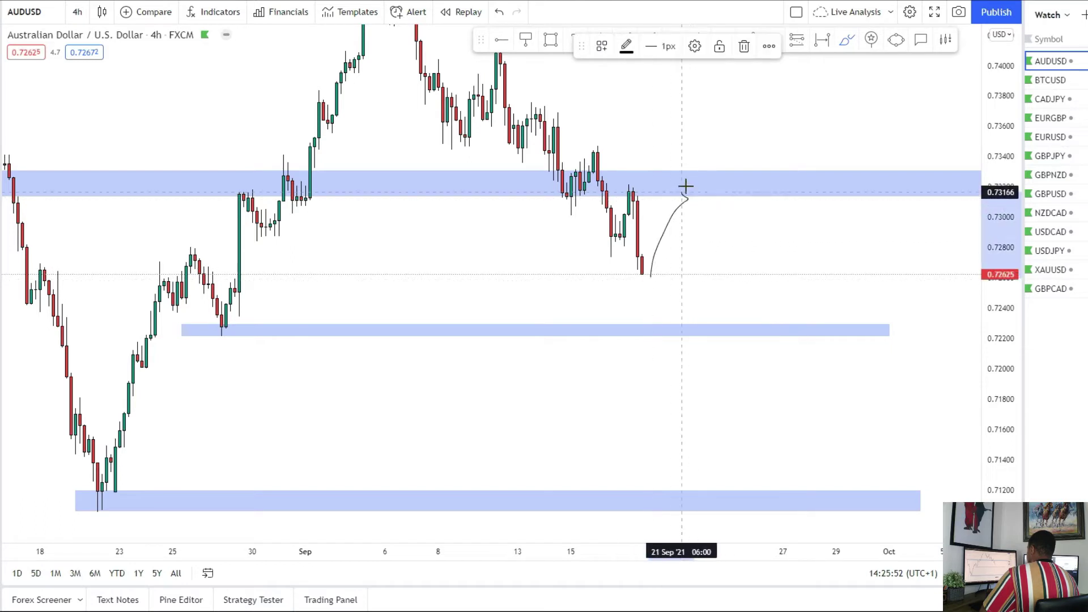
{"action": "mouse_move", "coordinate": [613, 194]}
{"action": "left_mouse_down"}
{"action": "mouse_move", "coordinate": [646, 182]}
{"action": "mouse_move", "coordinate": [691, 196]}
{"action": "mouse_move", "coordinate": [732, 326]}
{"action": "left_mouse_up"}
{"action": "mouse_move", "coordinate": [694, 289]}
{"action": "left_mouse_down"}
{"action": "mouse_move", "coordinate": [801, 425]}
{"action": "mouse_move", "coordinate": [821, 512]}
{"action": "mouse_move", "coordinate": [831, 484]}
{"action": "left_mouse_up"}
Place a short position with entry at 0.73141, stop at 0.73375 and the target extended down to the lowest support zone.
{"action": "left_click", "coordinate": [0, 185]}
{"action": "left_click", "coordinate": [52, 204]}
{"action": "left_click", "coordinate": [672, 196]}
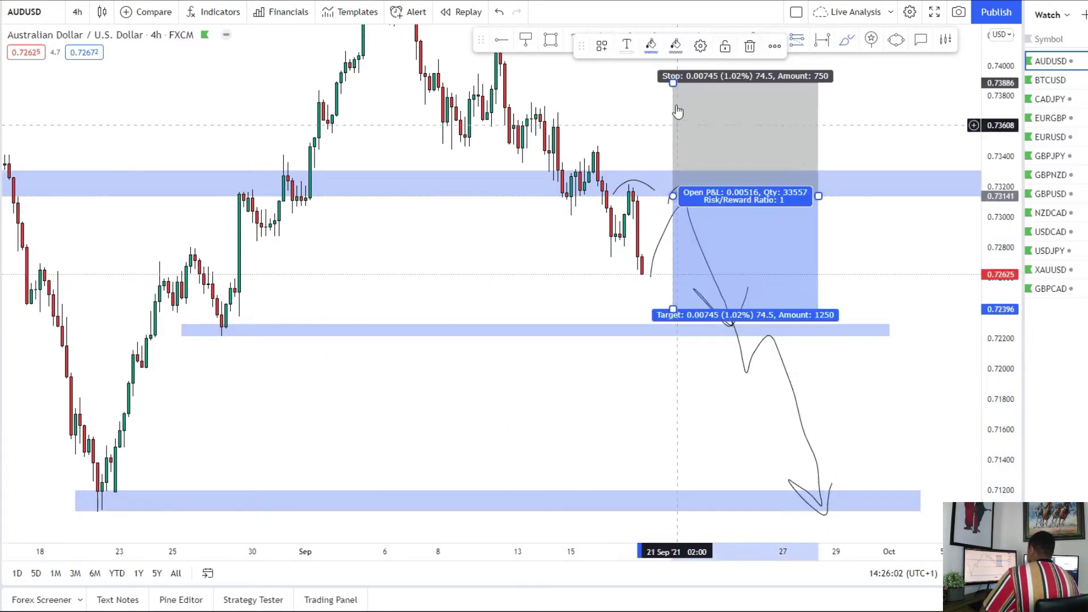
{"action": "left_click_drag", "start_coordinate": [672, 82], "coordinate": [672, 160]}
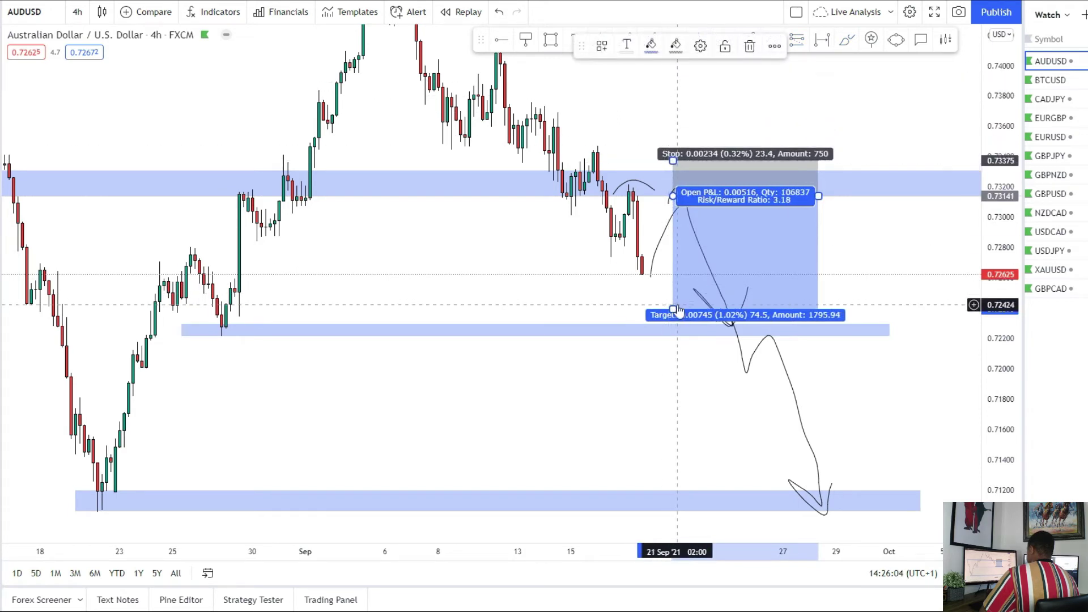
{"action": "left_click", "coordinate": [667, 305]}
{"action": "left_click_drag", "start_coordinate": [667, 304], "coordinate": [669, 335]}
{"action": "left_click_drag", "start_coordinate": [585, 394], "coordinate": [609, 363]}
{"action": "mouse_move", "coordinate": [699, 306]}
{"action": "left_click_drag", "start_coordinate": [698, 306], "coordinate": [696, 467]}
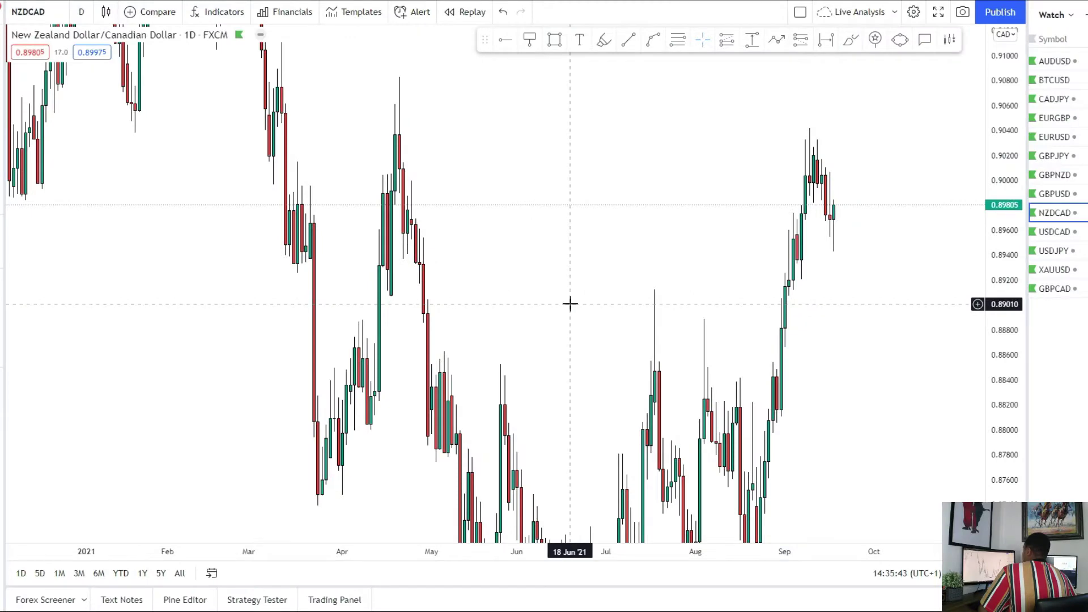
Examine the NZDCAD daily chart's swing highs and lows from early 2021 to the latest September candle.
{"action": "scroll", "coordinate": [570, 304], "scroll_direction": "up", "scroll_amount": 5}
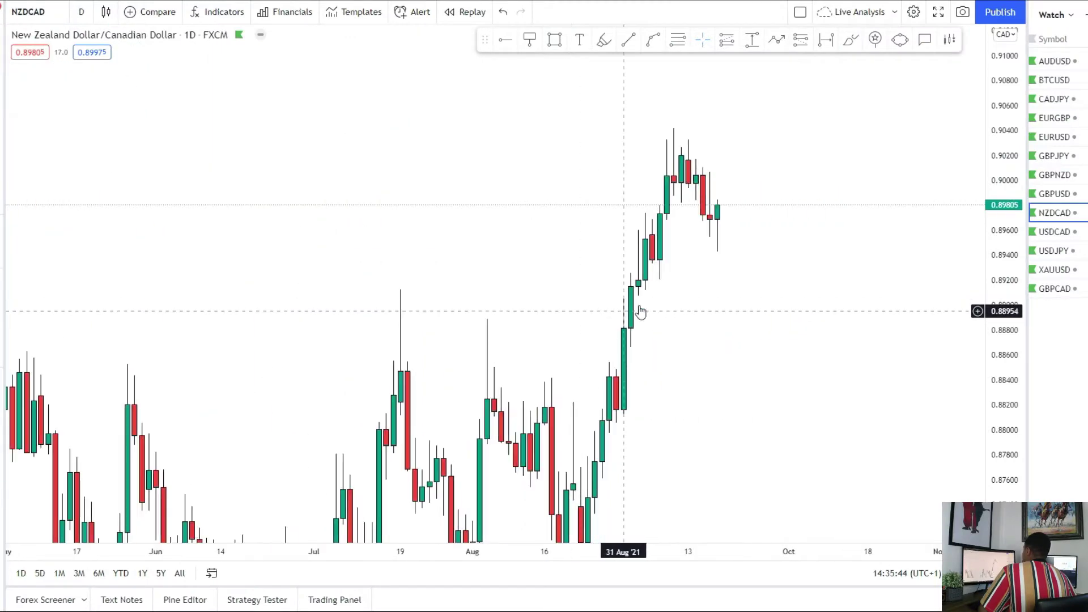
{"action": "scroll", "coordinate": [647, 306], "scroll_direction": "up", "scroll_amount": 3}
{"action": "scroll", "coordinate": [760, 490], "scroll_direction": "down", "scroll_amount": 3}
{"action": "left_click_drag", "start_coordinate": [1003, 315], "coordinate": [988, 409]}
{"action": "scroll", "coordinate": [607, 449], "scroll_direction": "down", "scroll_amount": 2}
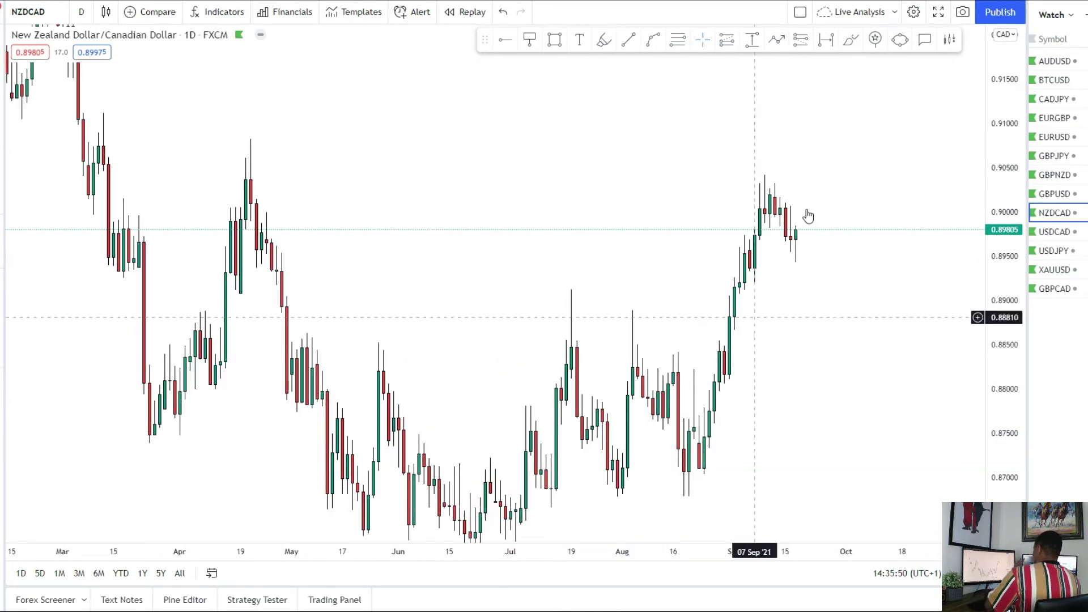
{"action": "scroll", "coordinate": [684, 418], "scroll_direction": "up", "scroll_amount": 2}
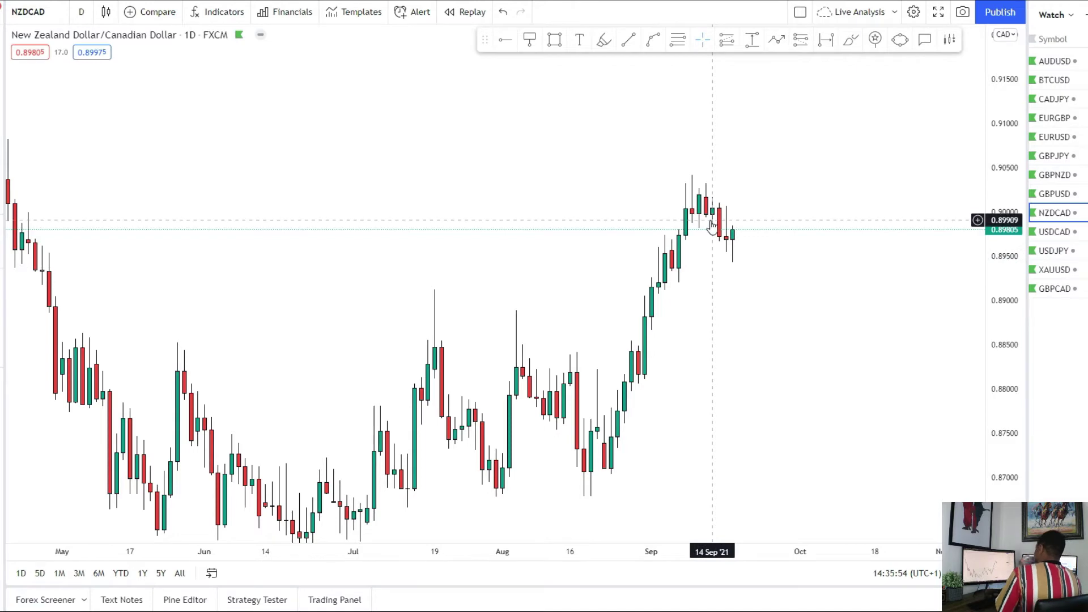
{"action": "scroll", "coordinate": [719, 366], "scroll_direction": "down", "scroll_amount": 2}
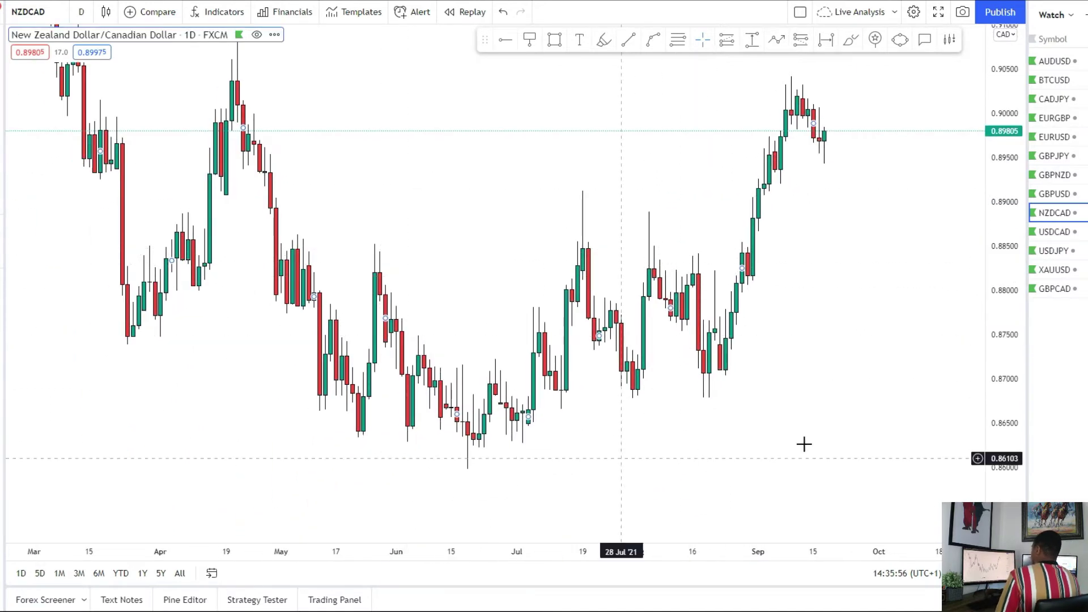
{"action": "scroll", "coordinate": [731, 340], "scroll_direction": "up", "scroll_amount": 2}
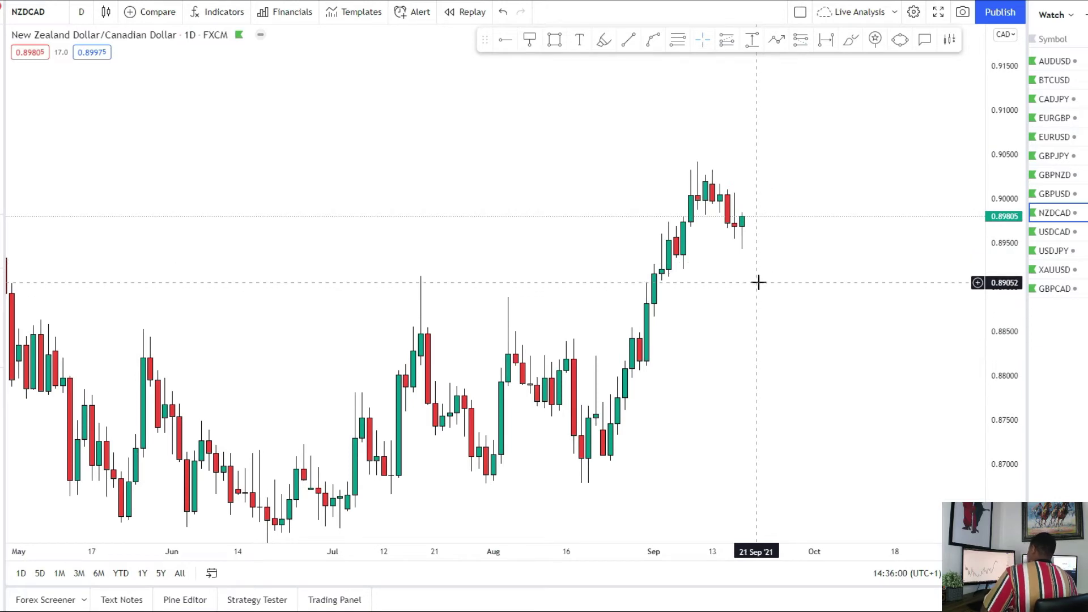
{"action": "scroll", "coordinate": [755, 272], "scroll_direction": "down", "scroll_amount": 1}
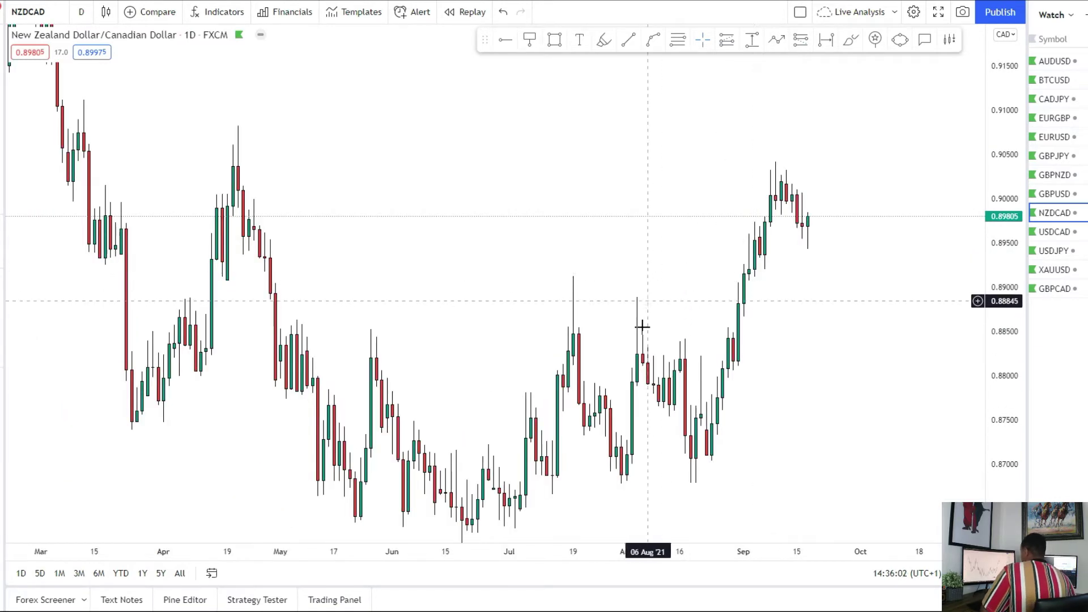
{"action": "scroll", "coordinate": [651, 328], "scroll_direction": "down", "scroll_amount": 2}
{"action": "scroll", "coordinate": [249, 361], "scroll_direction": "down", "scroll_amount": 2}
{"action": "scroll", "coordinate": [869, 296], "scroll_direction": "up", "scroll_amount": 2}
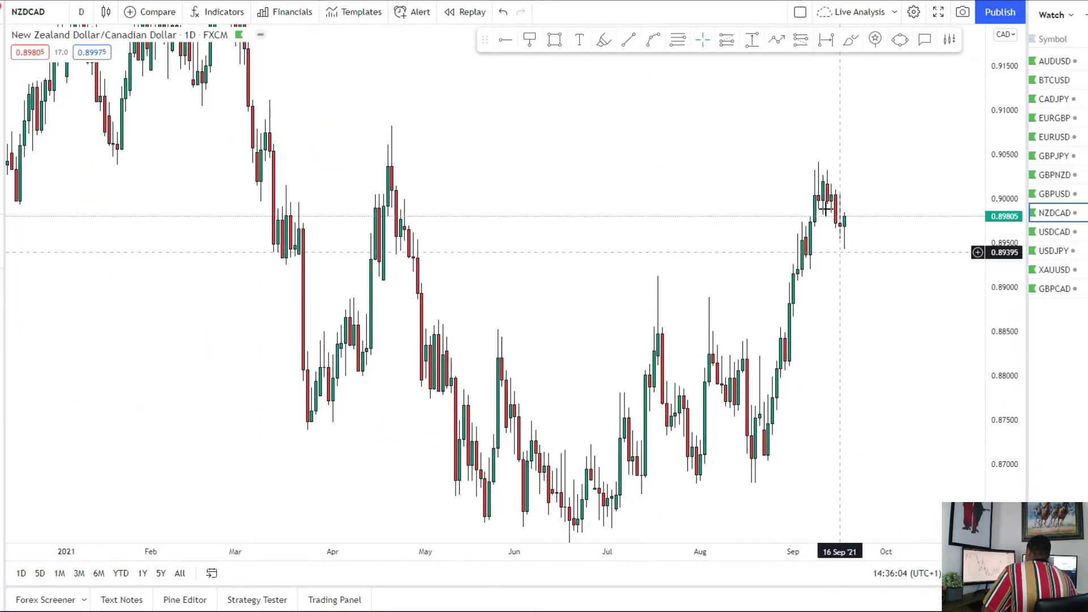
{"action": "scroll", "coordinate": [272, 354], "scroll_direction": "down", "scroll_amount": 3}
Draw a rectangle zone from 0.89845 to 0.89966, starting on 23 July 2020 and reaching the September 2021 candles.
{"action": "left_click_drag", "start_coordinate": [169, 321], "coordinate": [552, 316]}
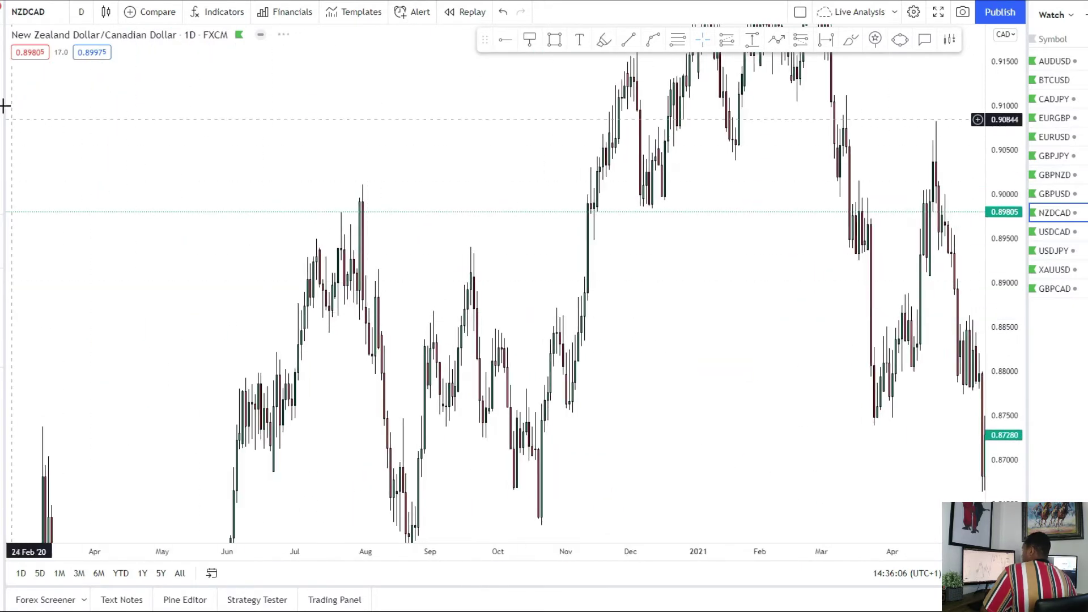
{"action": "left_click", "coordinate": [343, 197]}
{"action": "left_click", "coordinate": [910, 205]}
{"action": "left_click_drag", "start_coordinate": [796, 247], "coordinate": [497, 239]}
{"action": "left_click_drag", "start_coordinate": [612, 195], "coordinate": [1012, 199]}
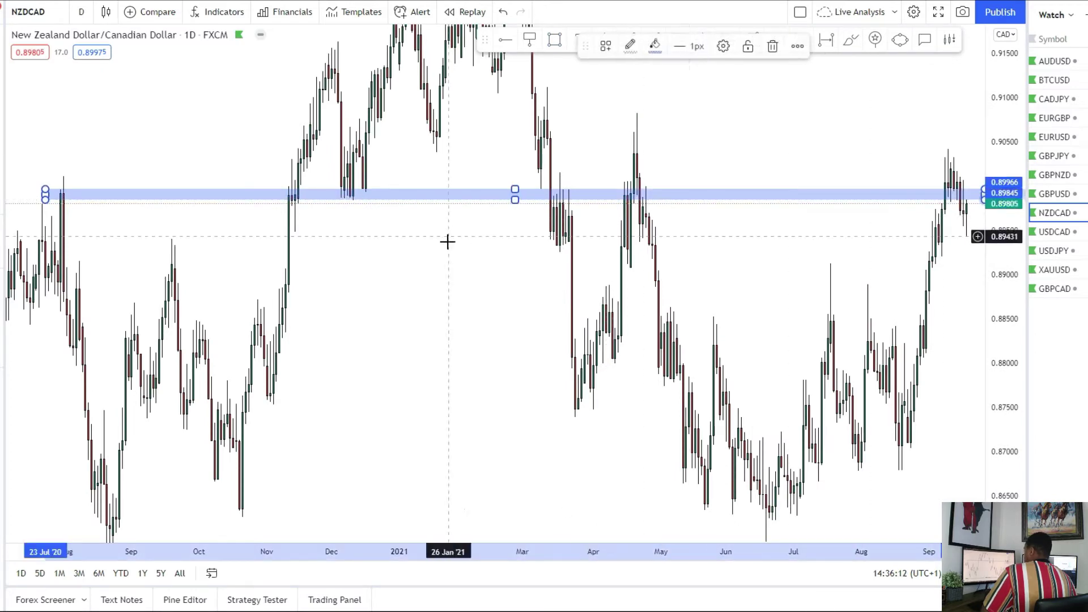
Extend the resistance zone past the latest candle to 17 November 2021.
{"action": "left_click_drag", "start_coordinate": [452, 245], "coordinate": [652, 262]}
{"action": "scroll", "coordinate": [340, 281], "scroll_direction": "up", "scroll_amount": 2}
{"action": "left_click_drag", "start_coordinate": [514, 334], "coordinate": [204, 370]}
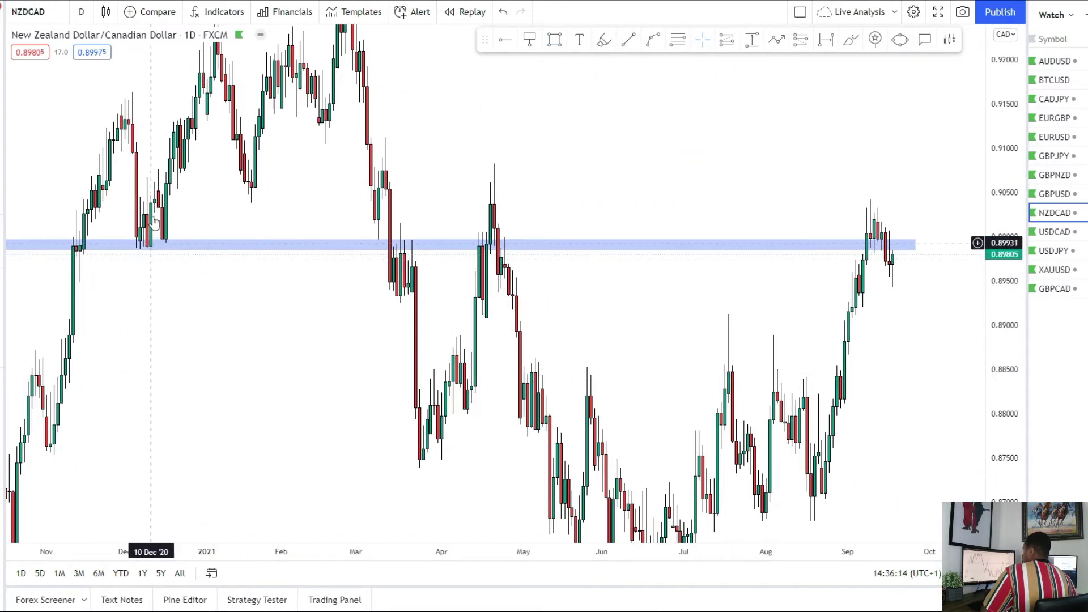
{"action": "left_click_drag", "start_coordinate": [155, 221], "coordinate": [155, 262]}
{"action": "left_click_drag", "start_coordinate": [458, 443], "coordinate": [254, 300]}
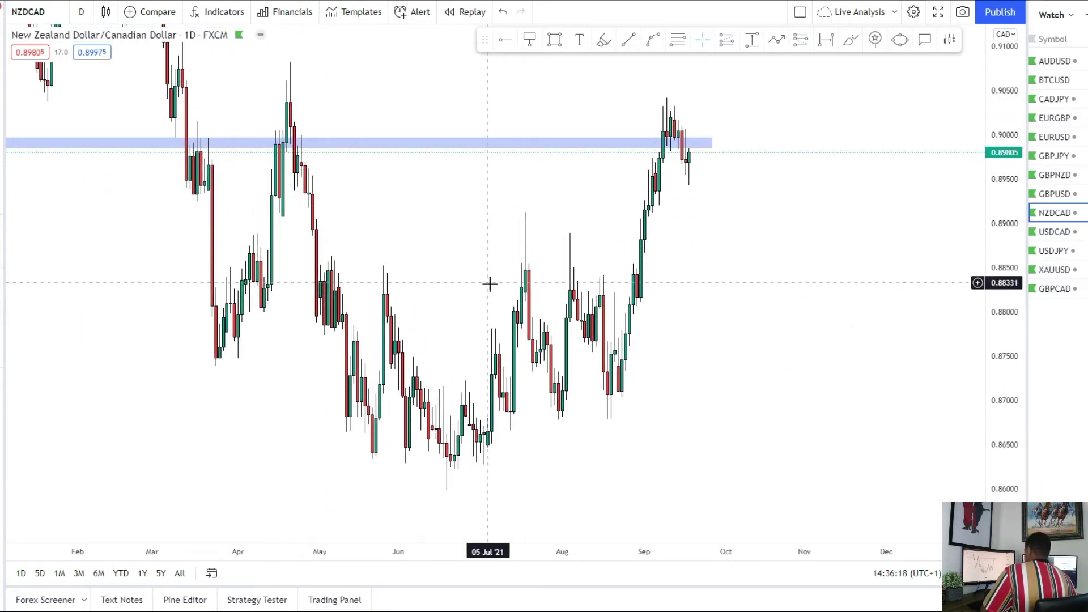
{"action": "scroll", "coordinate": [499, 266], "scroll_direction": "up", "scroll_amount": 2}
{"action": "left_click_drag", "start_coordinate": [584, 144], "coordinate": [786, 143]}
{"action": "scroll", "coordinate": [532, 355], "scroll_direction": "down", "scroll_amount": 3}
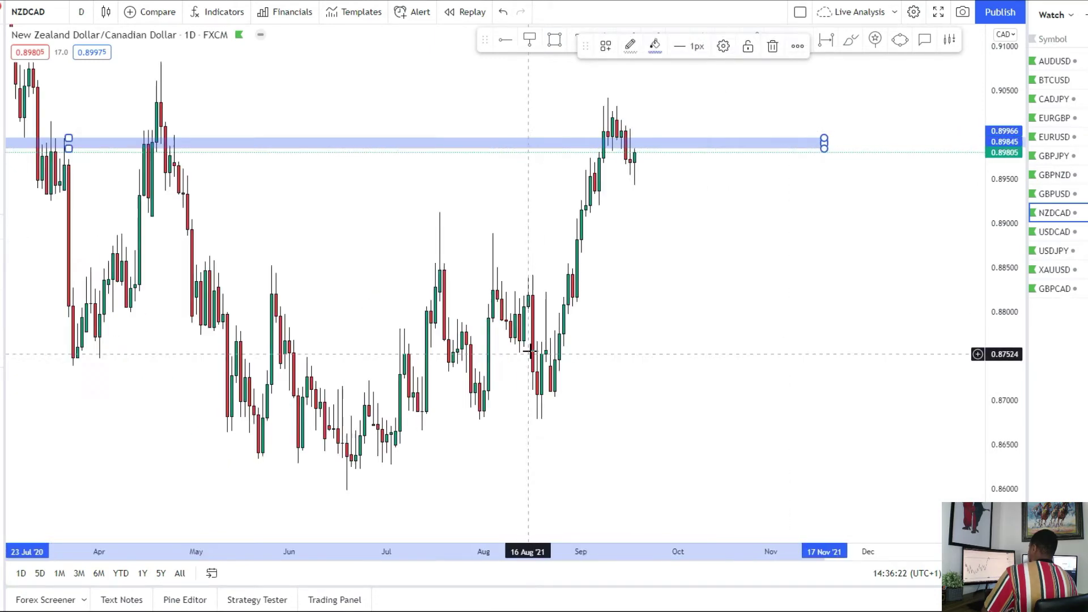
Draw a Fibonacci retracement from the August low at 0.86803 to the September high at 0.90395, and delete it.
{"action": "scroll", "coordinate": [691, 286], "scroll_direction": "up", "scroll_amount": 2}
{"action": "left_click_drag", "start_coordinate": [567, 274], "coordinate": [603, 308]}
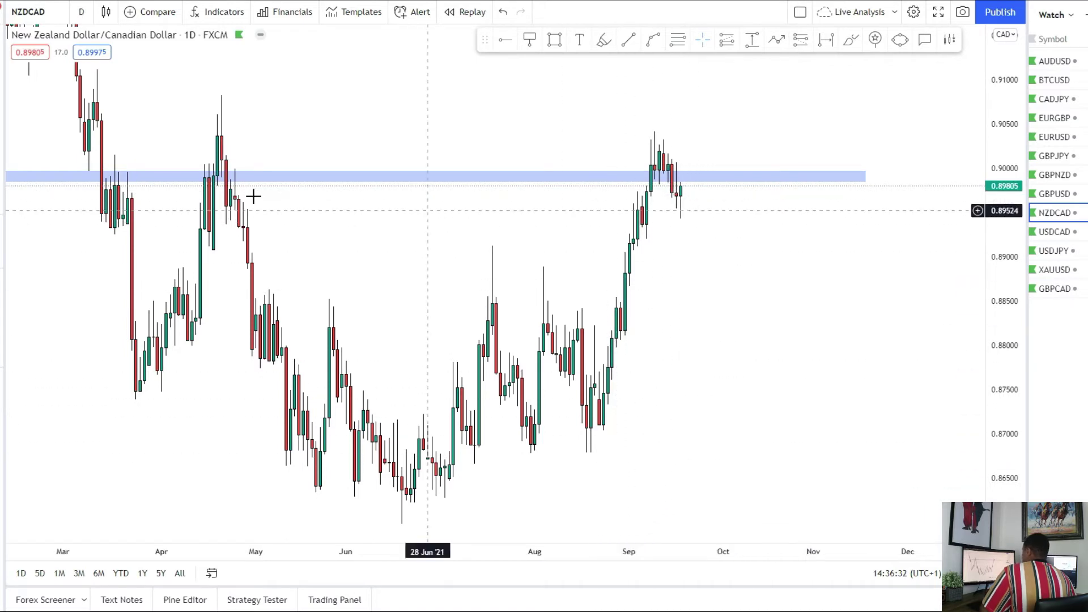
{"action": "left_click", "coordinate": [587, 451]}
{"action": "left_click", "coordinate": [894, 133]}
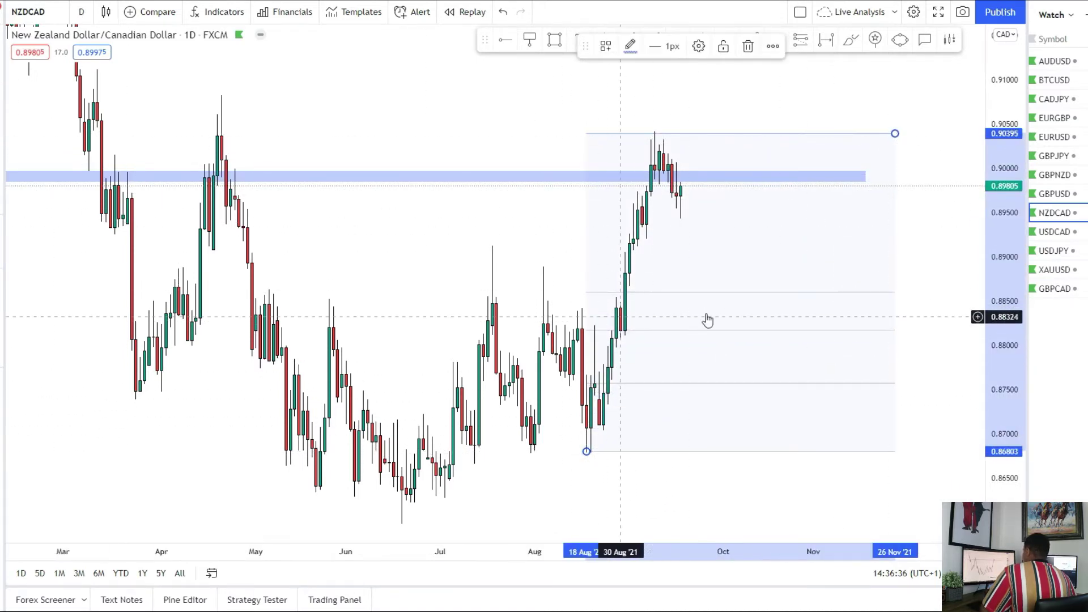
{"action": "key", "text": "Delete"}
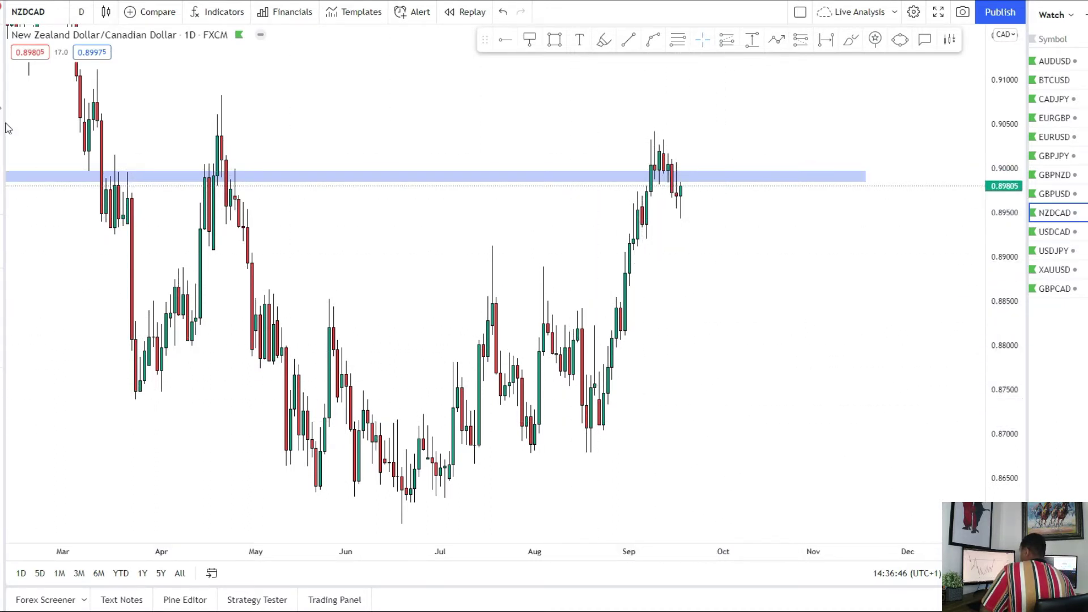
Draw a rectangle zone from 0.88388 to 0.88560, spanning 3 May to 8 November, and switch the chart to 4-hour candles.
{"action": "left_click", "coordinate": [256, 296]}
{"action": "left_click", "coordinate": [834, 310]}
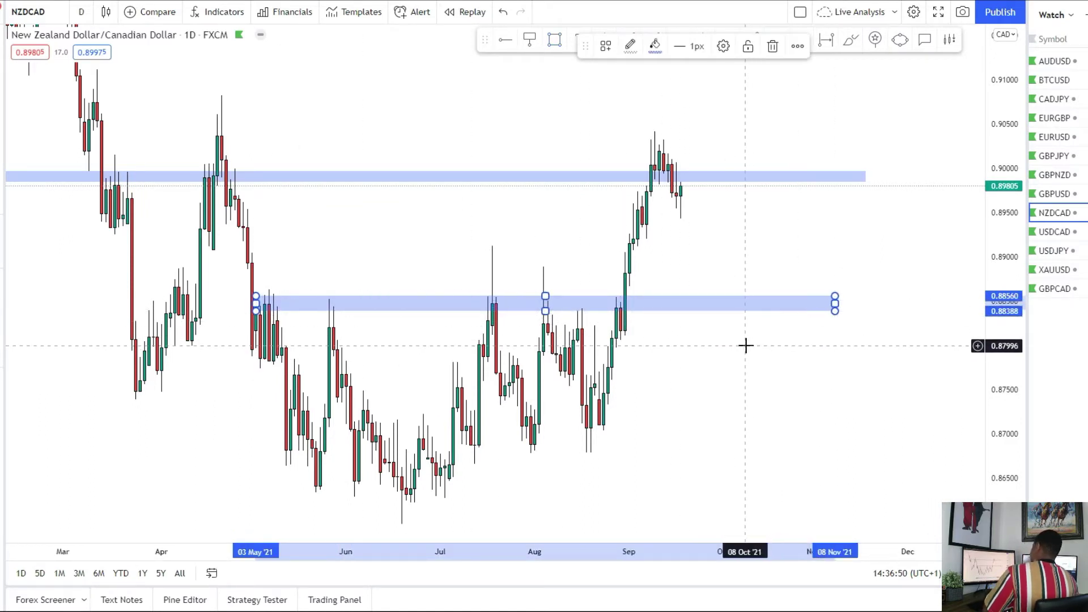
{"action": "left_click", "coordinate": [81, 11]}
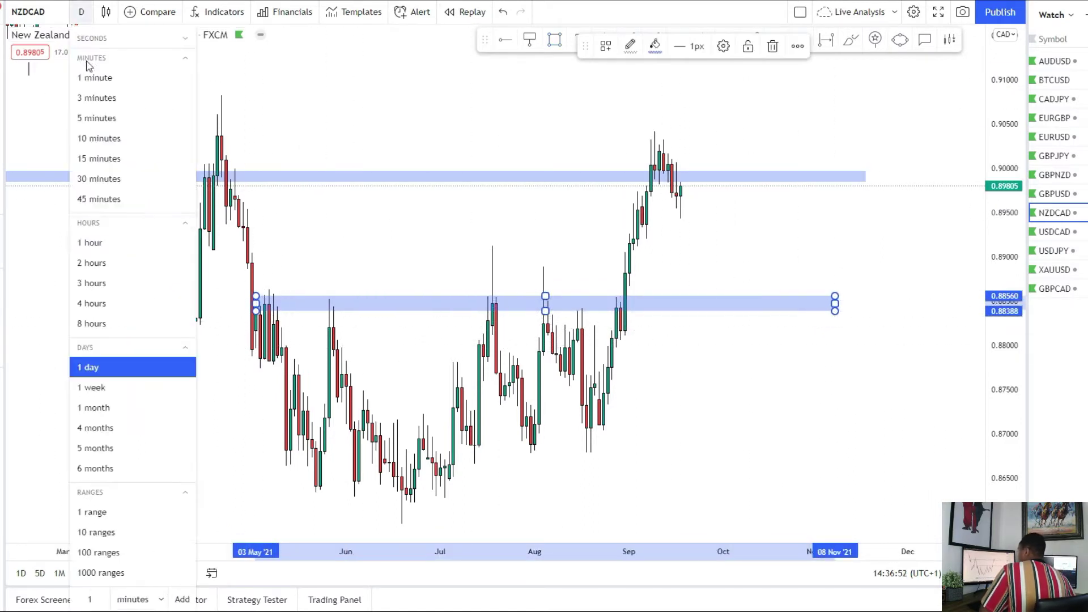
{"action": "left_click", "coordinate": [102, 303]}
{"action": "left_click_drag", "start_coordinate": [988, 397], "coordinate": [991, 105]}
{"action": "left_click_drag", "start_coordinate": [716, 199], "coordinate": [660, 379]}
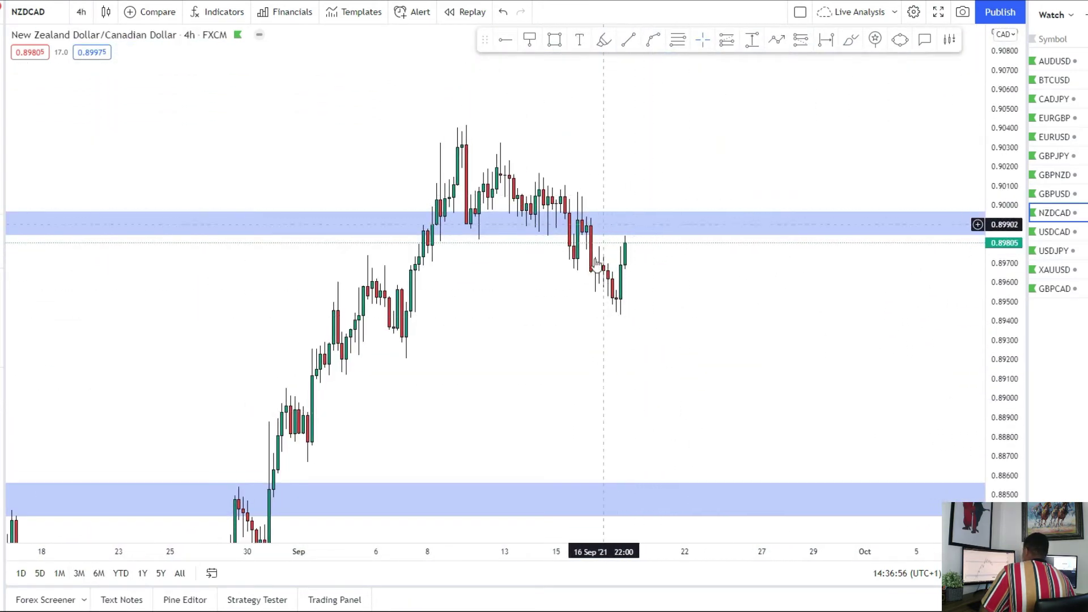
Brush a circle where price meets the resistance zone and a path falling from it to about 0.8928 on 21 September.
{"action": "left_click", "coordinate": [2, 110]}
{"action": "left_click", "coordinate": [32, 109]}
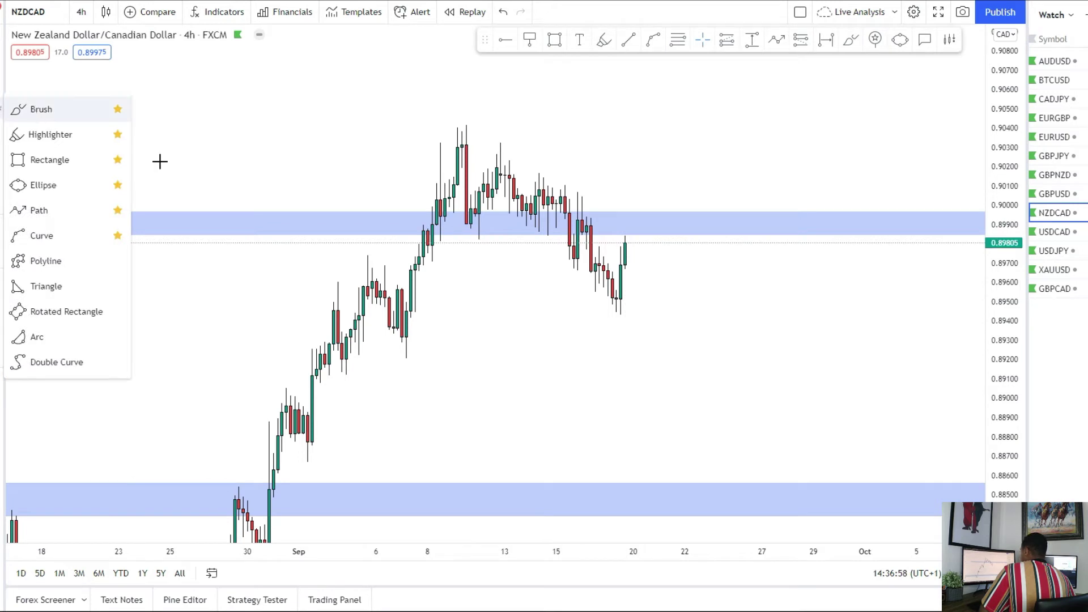
{"action": "left_click_drag", "start_coordinate": [621, 254], "coordinate": [623, 219]}
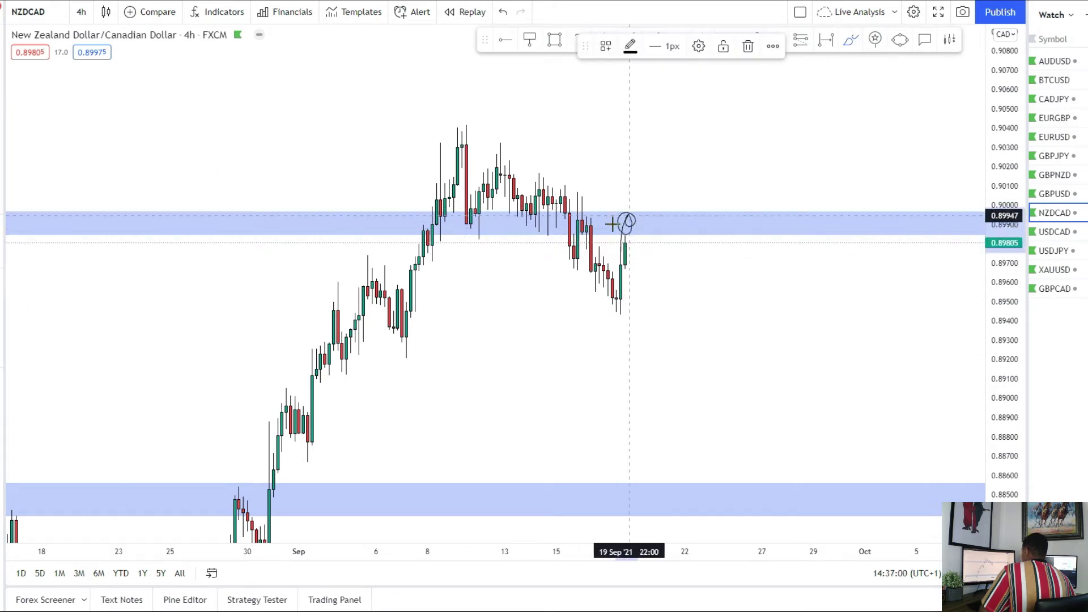
{"action": "left_click_drag", "start_coordinate": [627, 224], "coordinate": [680, 342]}
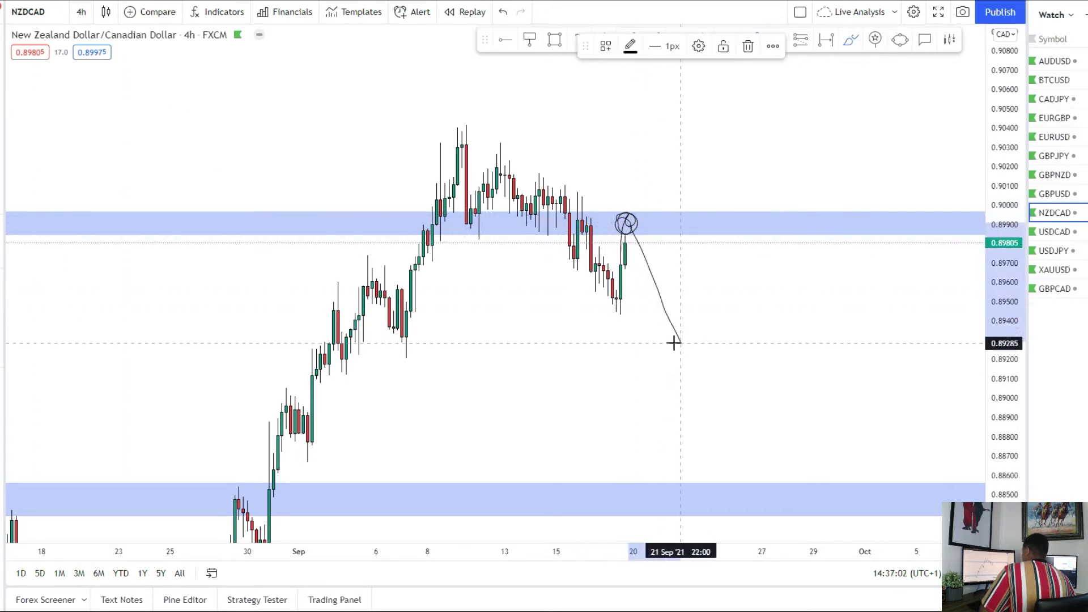
Draw a rectangle zone from 0.89170 to 0.89279 along the early September lows, spanning 2 to 29 September.
{"action": "left_click", "coordinate": [4, 116]}
{"action": "left_click", "coordinate": [34, 158]}
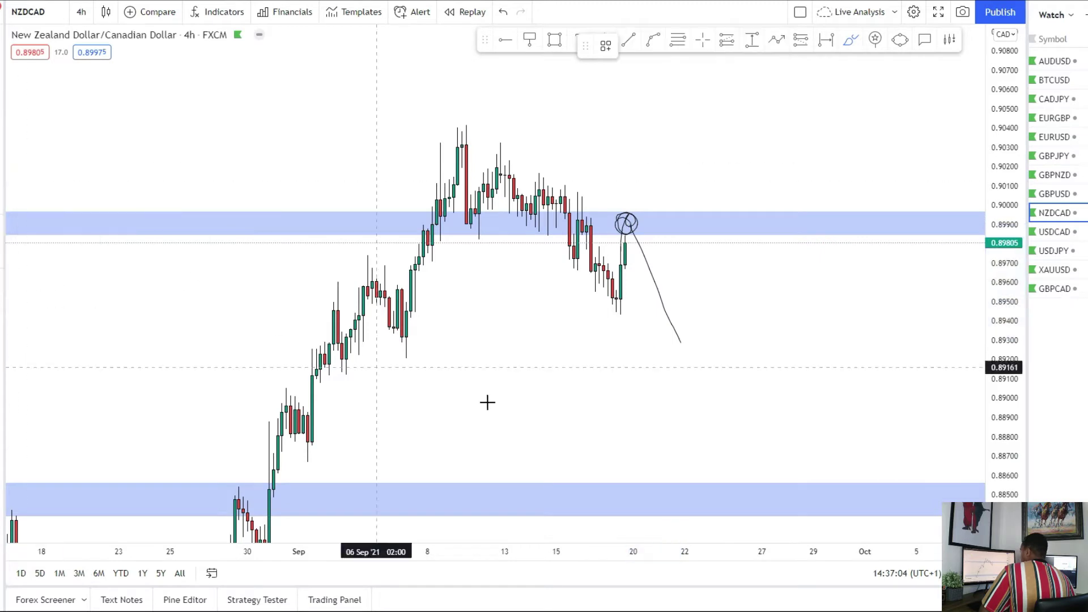
{"action": "left_click_drag", "start_coordinate": [329, 344], "coordinate": [449, 374]}
{"action": "left_click_drag", "start_coordinate": [579, 371], "coordinate": [835, 365]}
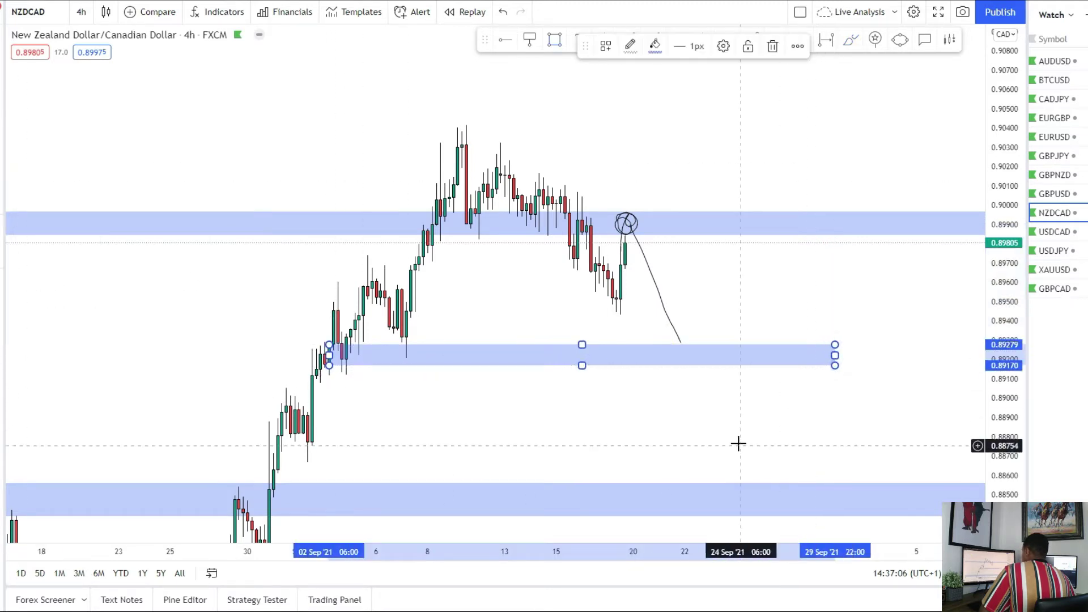
Continue the brushed path below the middle zone, back up to retest it, and down to an arrowhead in the lower zone.
{"action": "left_click_drag", "start_coordinate": [739, 445], "coordinate": [710, 367]}
{"action": "left_click", "coordinate": [3, 116]}
{"action": "left_click", "coordinate": [29, 110]}
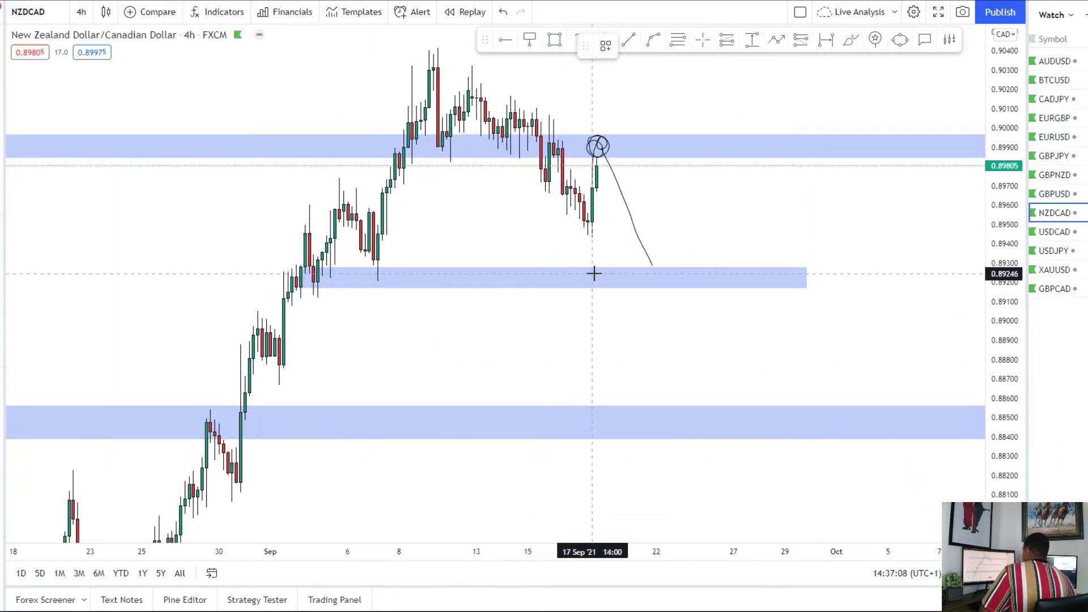
{"action": "mouse_move", "coordinate": [647, 256]}
{"action": "left_mouse_down"}
{"action": "mouse_move", "coordinate": [735, 286]}
{"action": "mouse_move", "coordinate": [787, 417]}
{"action": "mouse_move", "coordinate": [793, 395]}
{"action": "left_mouse_up"}
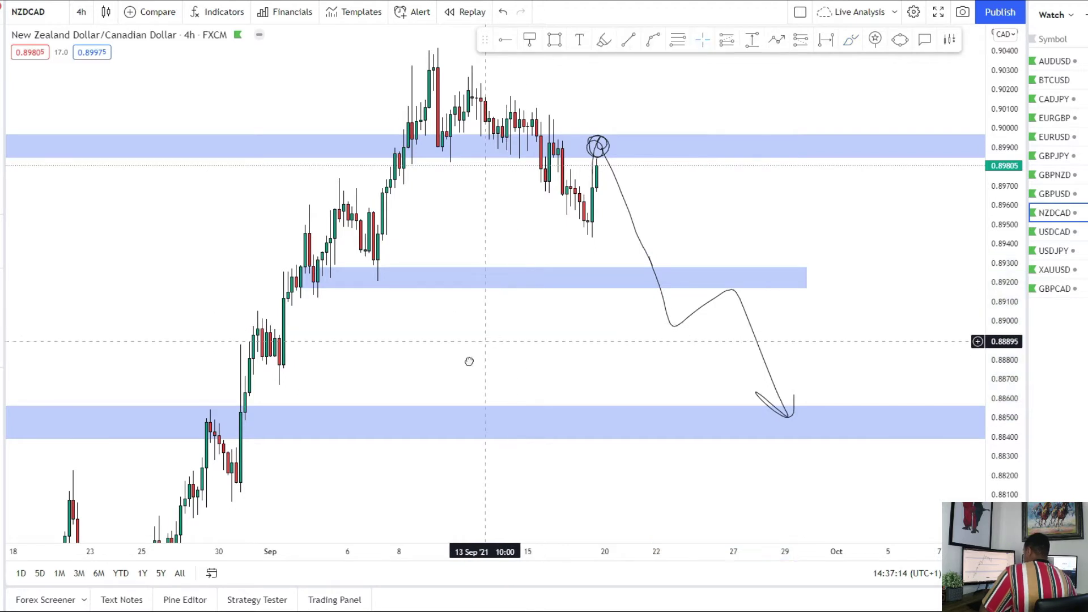
Brush a line along the September high at about 0.9038, a mark above it, and an alternative path breaking upward through it.
{"action": "left_click_drag", "start_coordinate": [481, 346], "coordinate": [391, 364]}
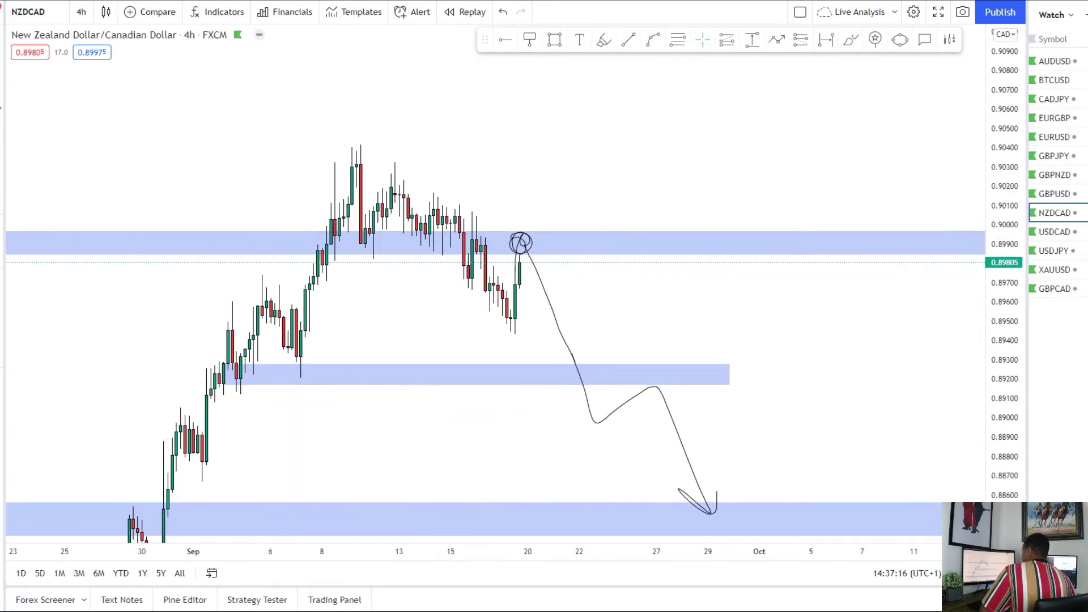
{"action": "left_click_drag", "start_coordinate": [320, 152], "coordinate": [684, 154]}
{"action": "left_click_drag", "start_coordinate": [604, 133], "coordinate": [585, 134]}
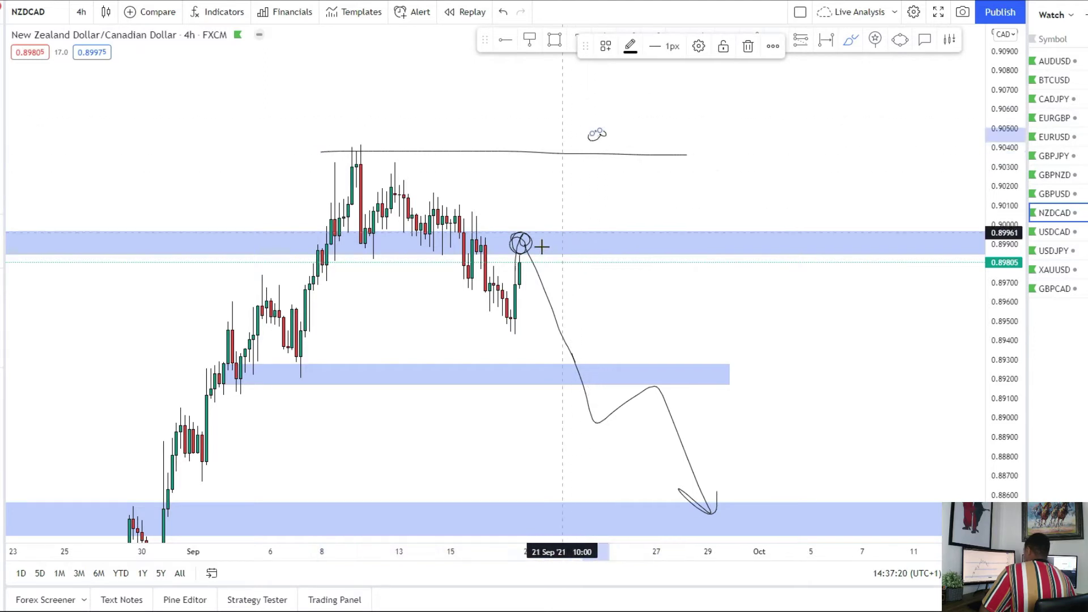
{"action": "mouse_move", "coordinate": [570, 265]}
{"action": "left_mouse_down"}
{"action": "mouse_move", "coordinate": [600, 245]}
{"action": "mouse_move", "coordinate": [614, 120]}
{"action": "mouse_move", "coordinate": [629, 147]}
{"action": "left_mouse_up"}
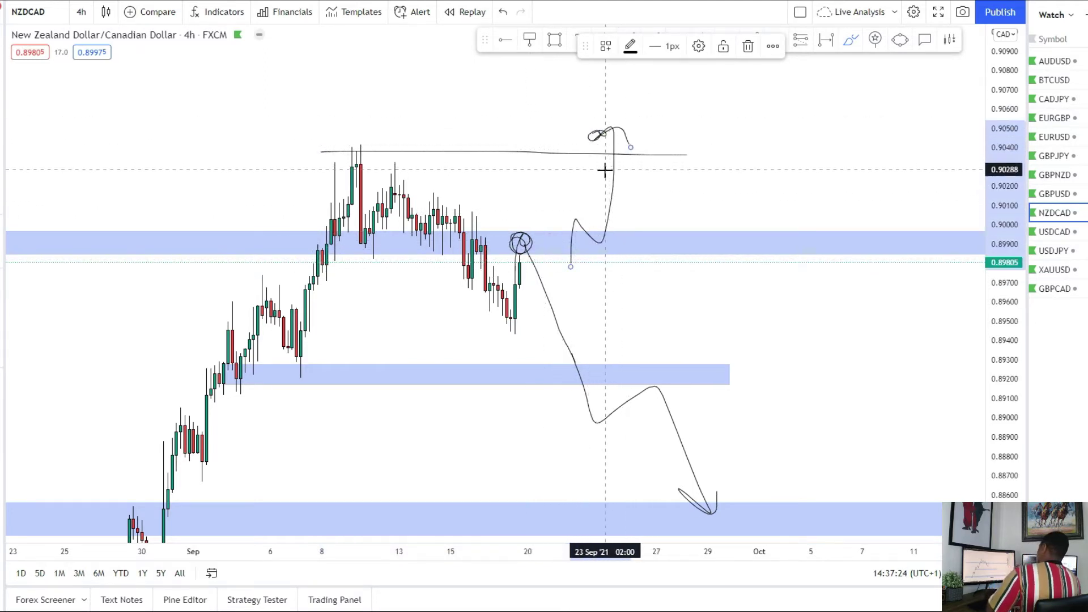
{"action": "scroll", "coordinate": [529, 333], "scroll_direction": "down", "scroll_amount": 4}
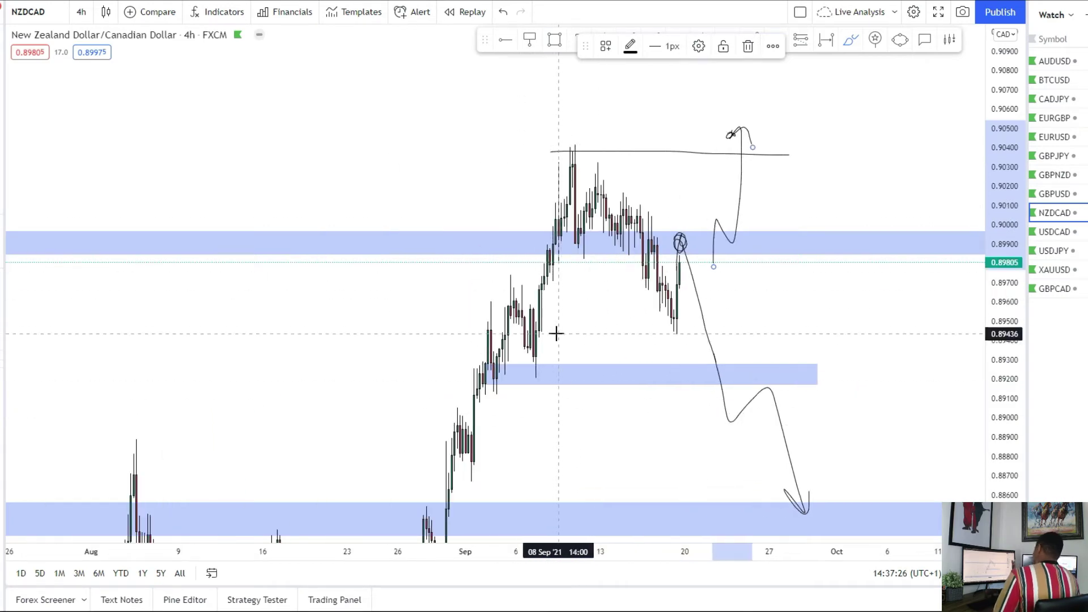
Place a long position from 22 September with entry 0.89931, stop 0.89738 and target 0.90485, and narrow its width.
{"action": "scroll", "coordinate": [549, 332], "scroll_direction": "up", "scroll_amount": 4}
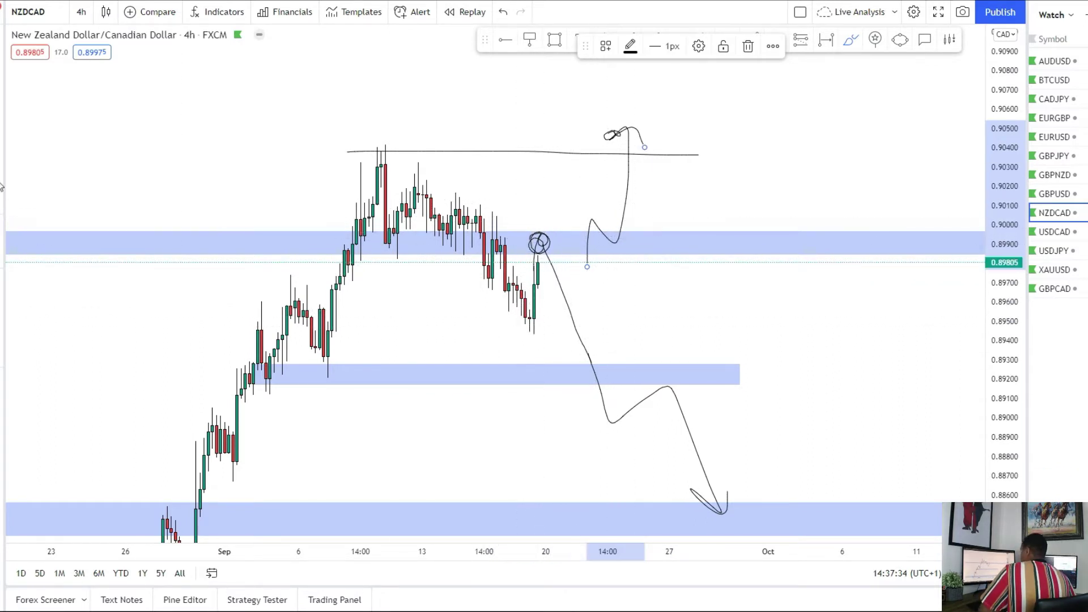
{"action": "left_click", "coordinate": [612, 239]}
{"action": "left_click_drag", "start_coordinate": [612, 374], "coordinate": [612, 276]}
{"action": "left_click_drag", "start_coordinate": [760, 239], "coordinate": [702, 240]}
{"action": "left_click_drag", "start_coordinate": [611, 104], "coordinate": [605, 149]}
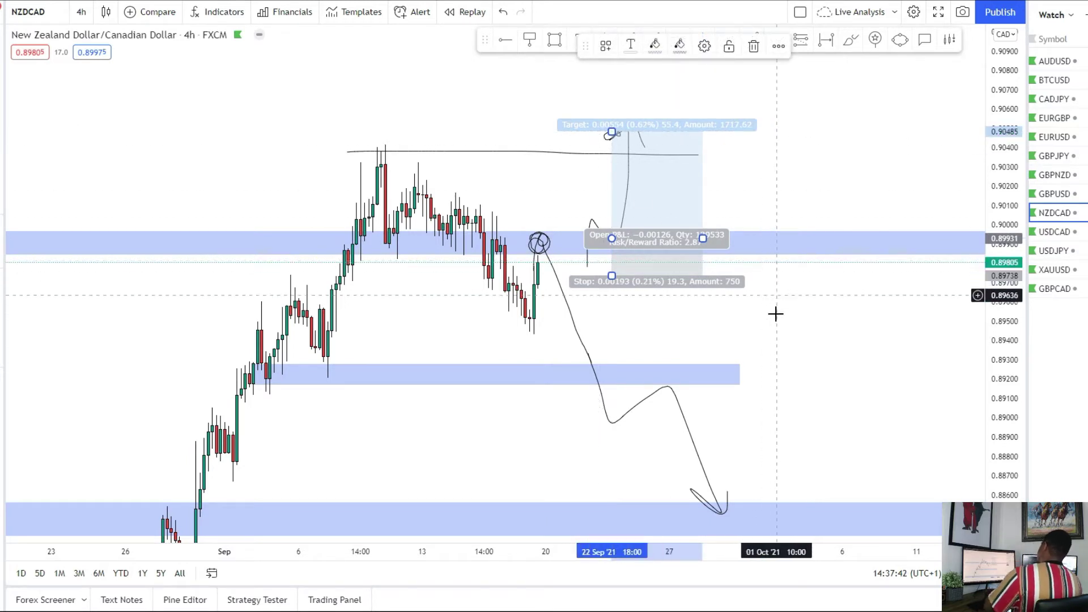
Place a short position at the circled retest of the resistance zone with entry 0.89879 and stop 0.90105.
{"action": "scroll", "coordinate": [762, 365], "scroll_direction": "down", "scroll_amount": 1}
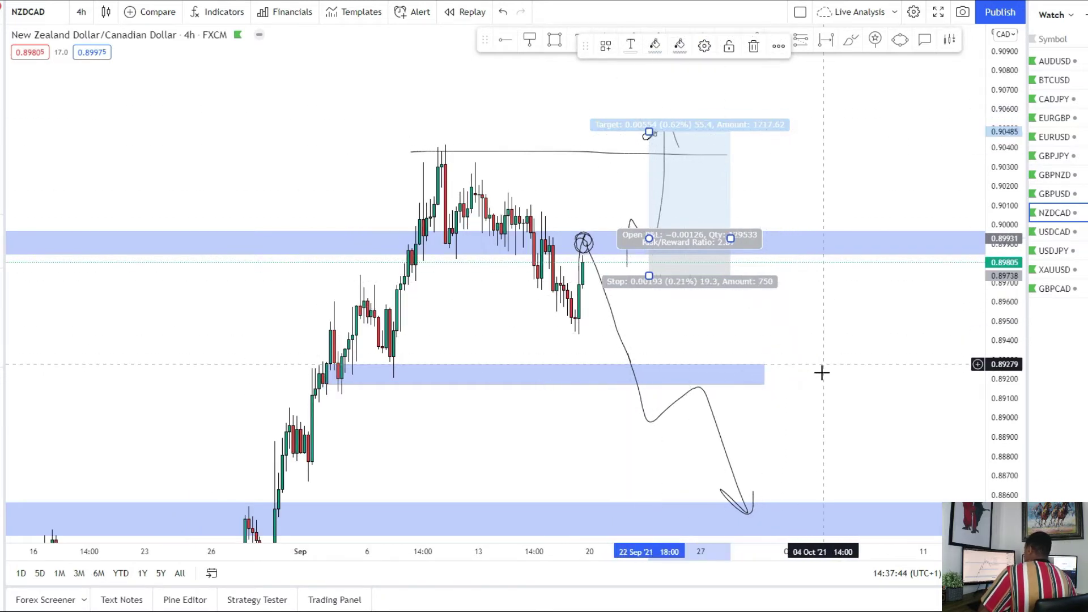
{"action": "left_click_drag", "start_coordinate": [817, 357], "coordinate": [806, 272]}
{"action": "left_click", "coordinate": [2, 180]}
{"action": "left_click", "coordinate": [39, 209]}
{"action": "left_click", "coordinate": [572, 159]}
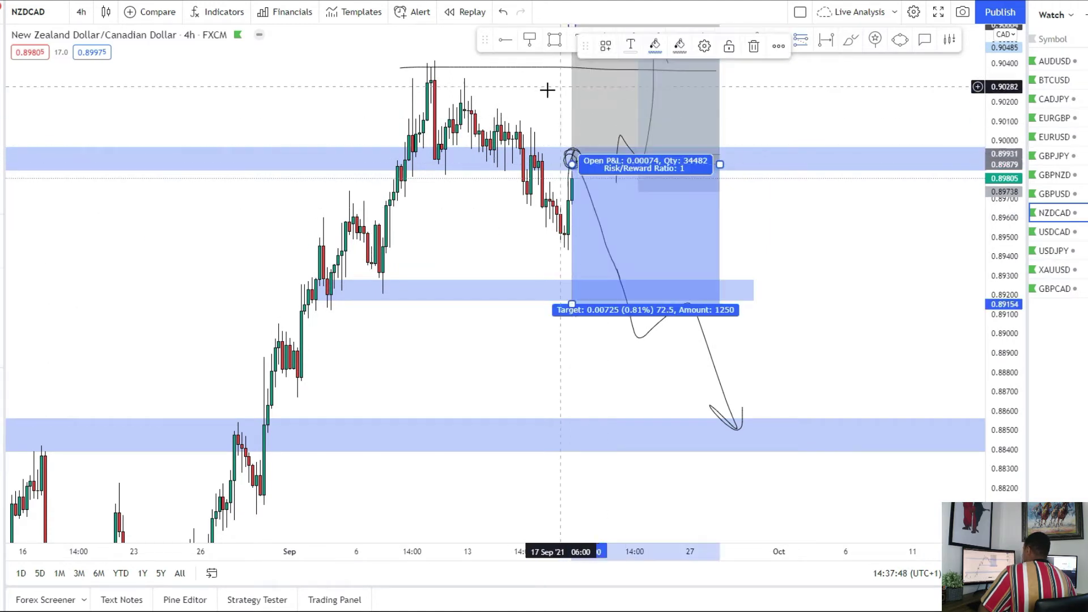
{"action": "left_click_drag", "start_coordinate": [550, 88], "coordinate": [532, 158]}
{"action": "left_click_drag", "start_coordinate": [559, 98], "coordinate": [547, 201]}
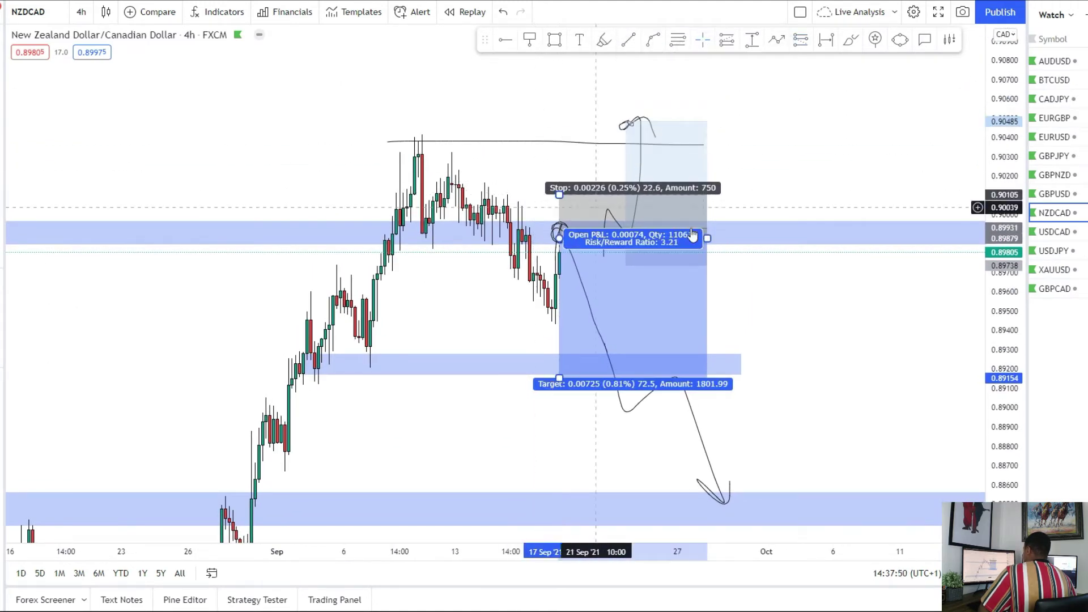
Narrow the short position and set its target to 0.89252, inside the middle support zone.
{"action": "left_click_drag", "start_coordinate": [705, 240], "coordinate": [616, 239]}
{"action": "left_click_drag", "start_coordinate": [719, 287], "coordinate": [708, 261]}
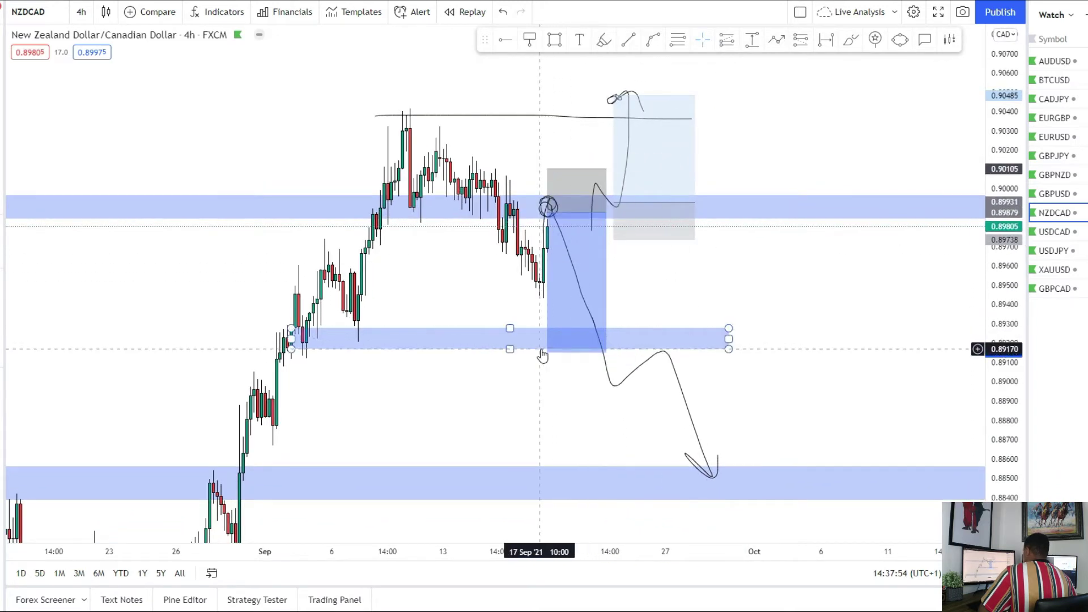
{"action": "left_click_drag", "start_coordinate": [546, 351], "coordinate": [550, 333]}
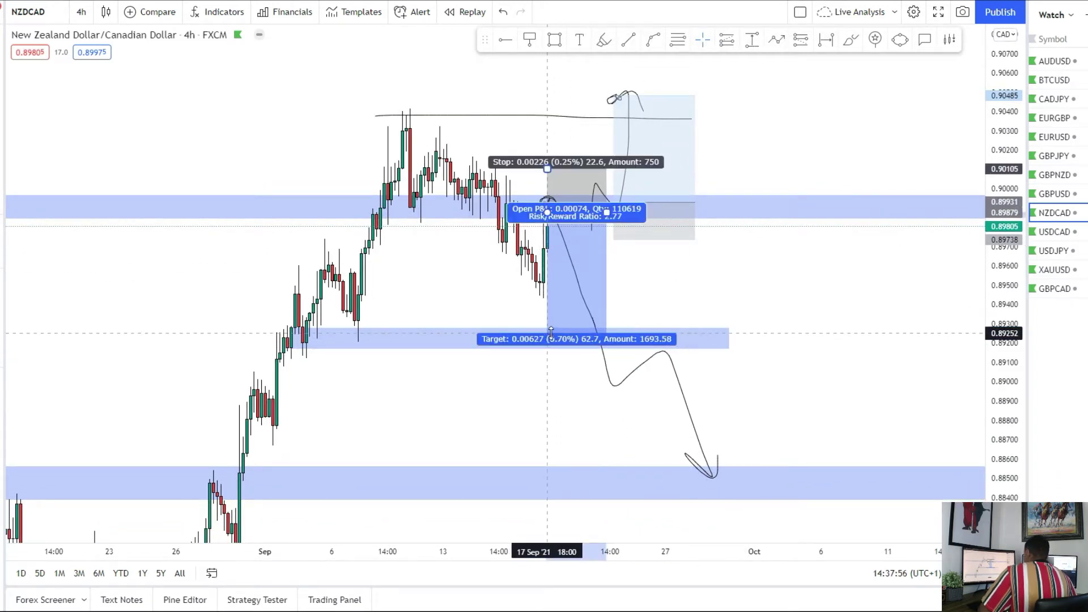
{"action": "left_click_drag", "start_coordinate": [547, 394], "coordinate": [549, 359]}
{"action": "left_click_drag", "start_coordinate": [550, 299], "coordinate": [551, 431]}
{"action": "left_click", "coordinate": [498, 363]}
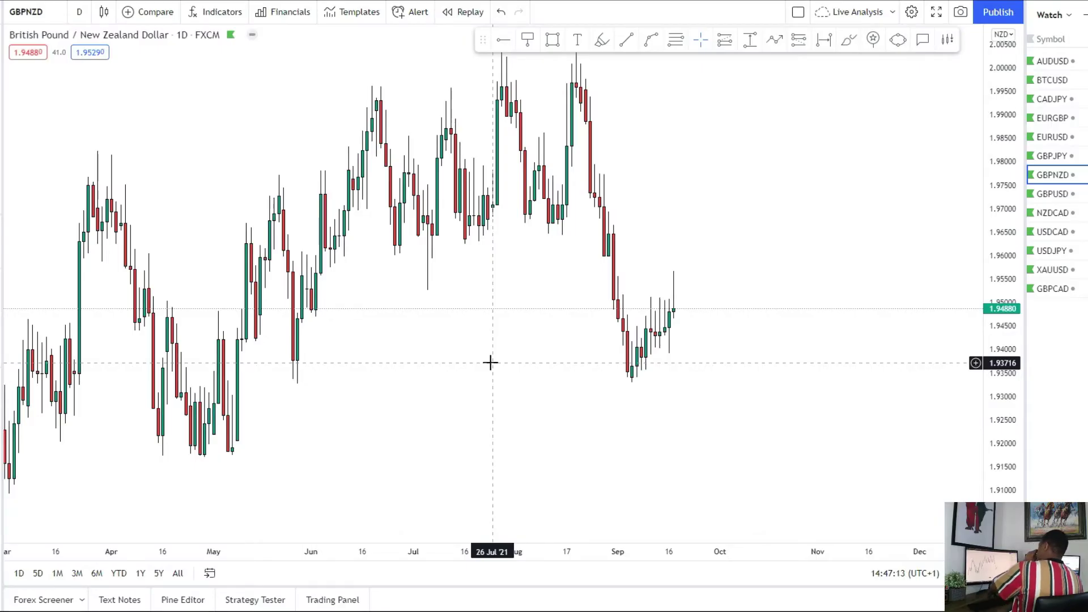
Examine the GBPNZD daily price structure from spring 2021 through the latest September candles.
{"action": "scroll", "coordinate": [499, 396], "scroll_direction": "up", "scroll_amount": 3}
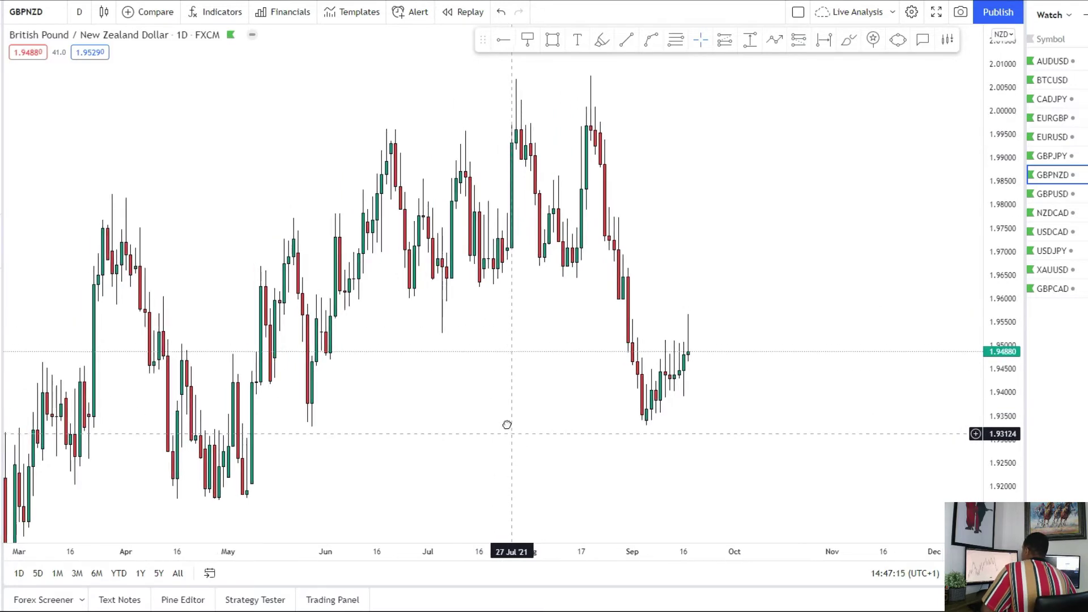
{"action": "scroll", "coordinate": [627, 424], "scroll_direction": "up", "scroll_amount": 2}
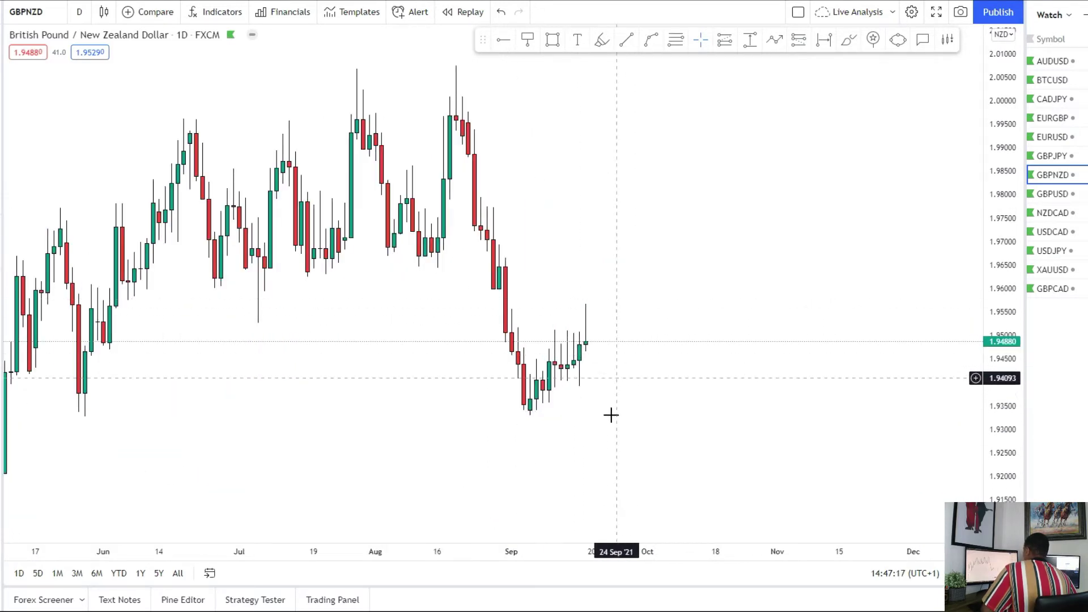
{"action": "scroll", "coordinate": [609, 425], "scroll_direction": "down", "scroll_amount": 3}
{"action": "left_click_drag", "start_coordinate": [606, 448], "coordinate": [608, 414]}
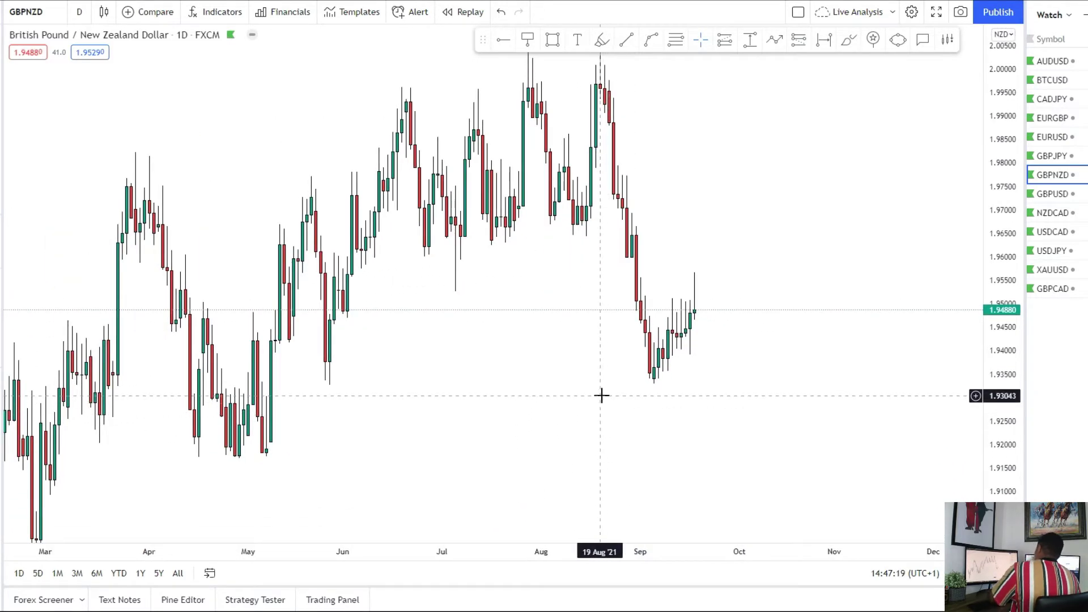
{"action": "scroll", "coordinate": [611, 383], "scroll_direction": "up", "scroll_amount": 2}
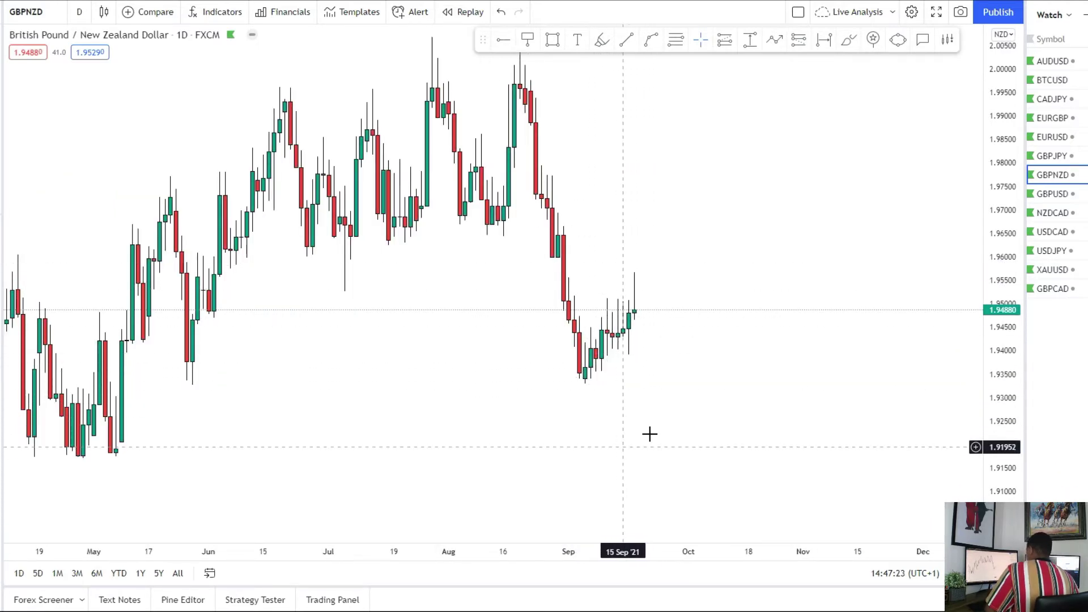
{"action": "left_click_drag", "start_coordinate": [560, 234], "coordinate": [582, 290]}
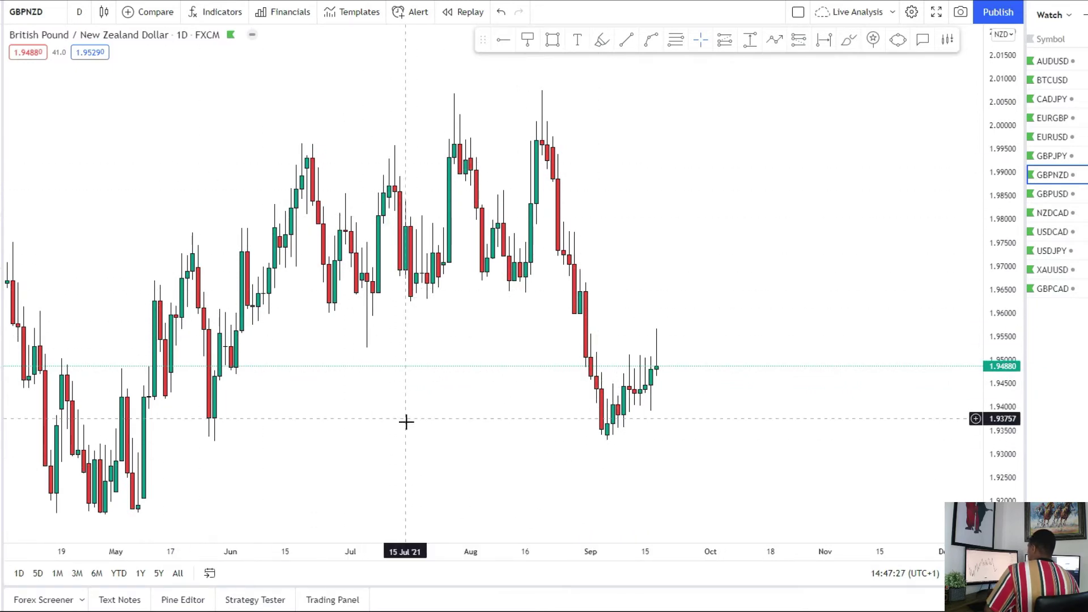
{"action": "left_click_drag", "start_coordinate": [387, 402], "coordinate": [347, 357]}
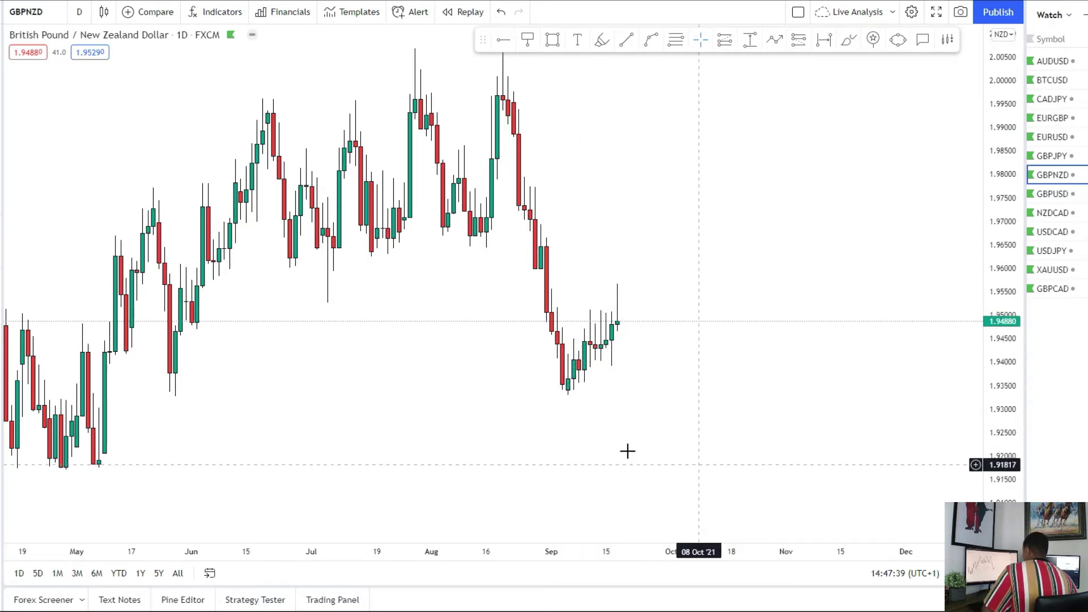
{"action": "left_click_drag", "start_coordinate": [442, 437], "coordinate": [487, 425]}
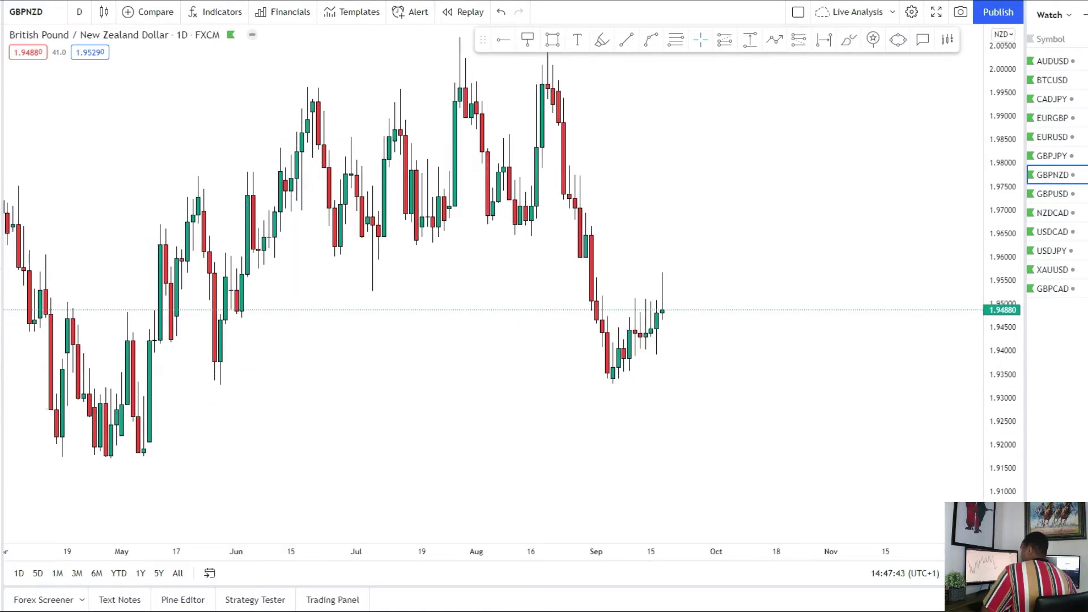
Draw a rectangle zone on the daily chart from 02 Jun '21 to 28 Oct '21 between about 1.96289 and 1.95925.
{"action": "left_click", "coordinate": [1, 132]}
{"action": "left_click", "coordinate": [20, 156]}
{"action": "left_click_drag", "start_coordinate": [241, 244], "coordinate": [820, 260]}
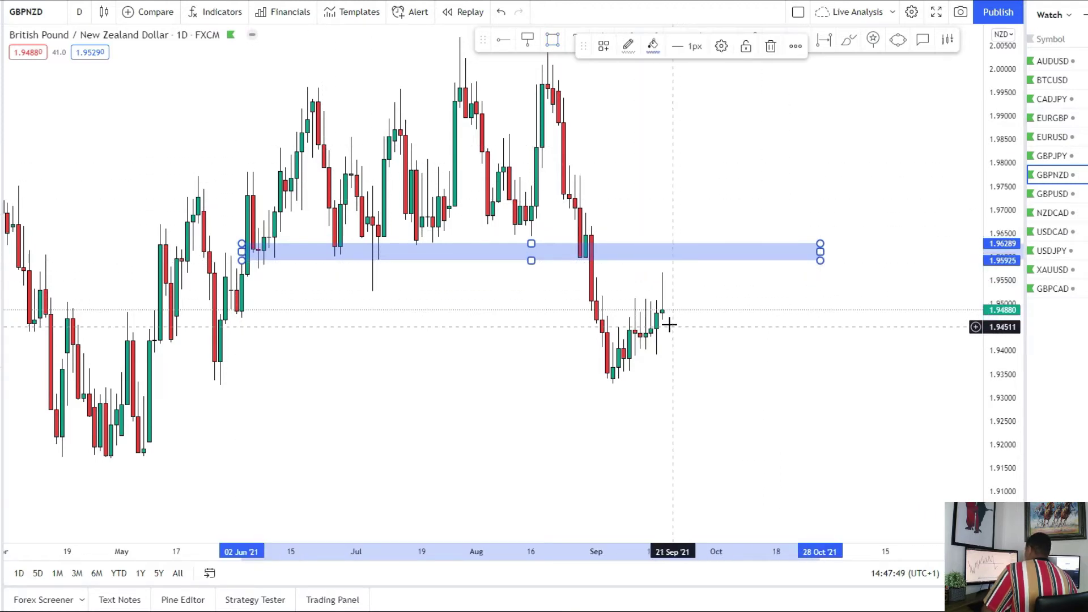
{"action": "left_click_drag", "start_coordinate": [707, 331], "coordinate": [704, 305]}
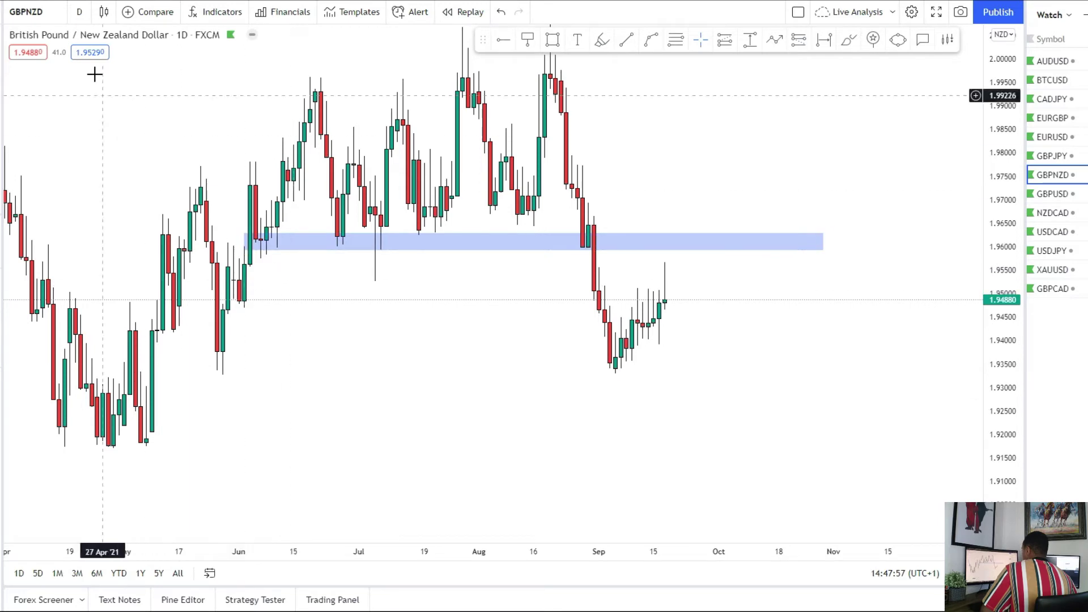
Switch the GBPNZD chart to the 4-hour timeframe and stretch the price scale around the zone.
{"action": "left_click", "coordinate": [80, 11]}
{"action": "left_click", "coordinate": [136, 324]}
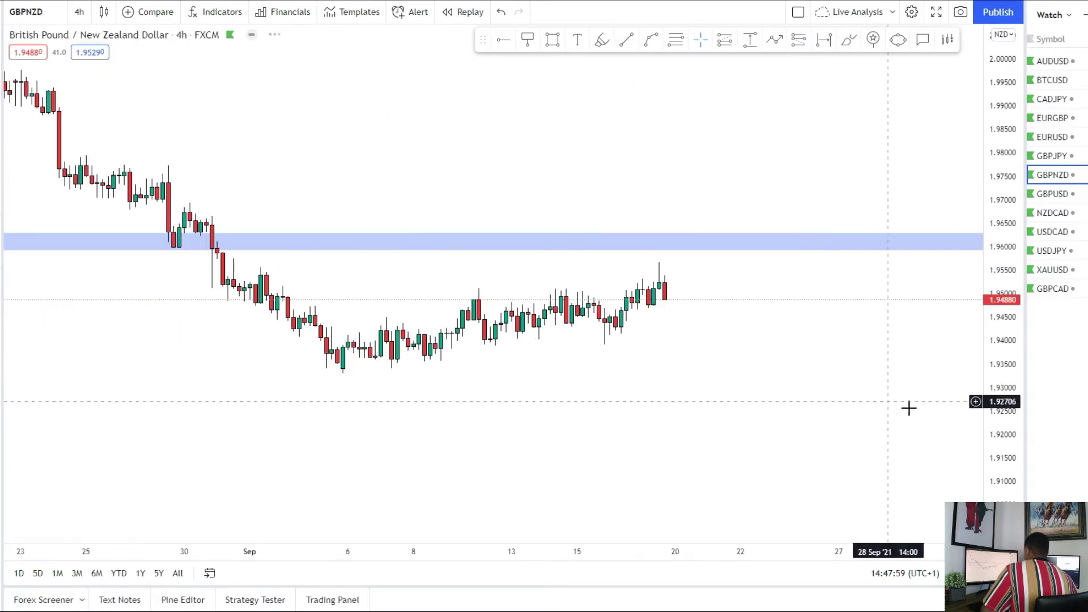
{"action": "left_click_drag", "start_coordinate": [988, 476], "coordinate": [954, 177]}
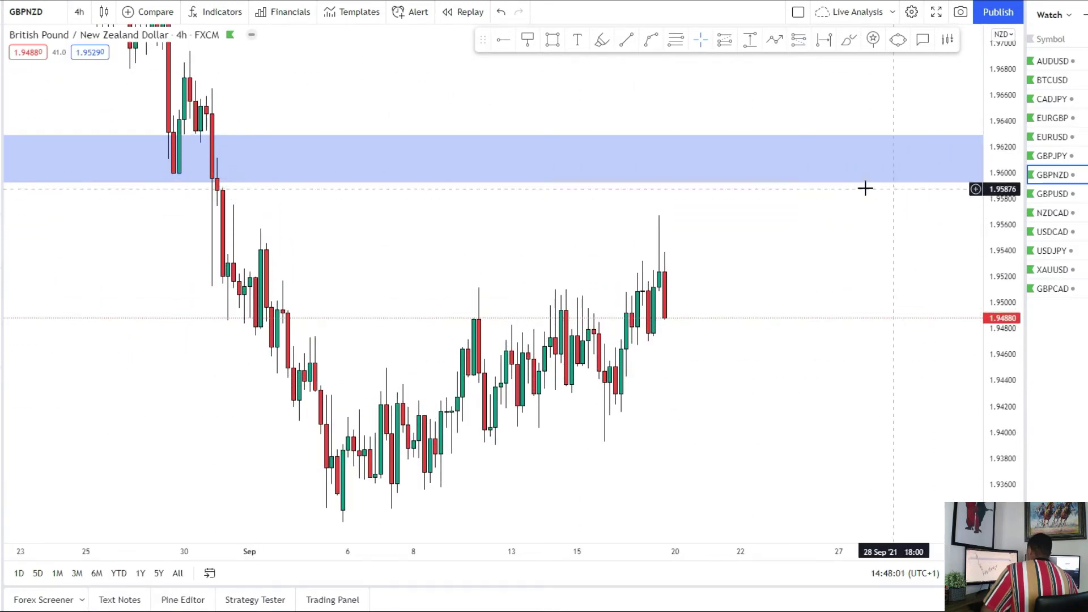
Brush a projected path rising into the upper zone, circling the reversal there and falling to about 1.9400.
{"action": "left_click_drag", "start_coordinate": [506, 240], "coordinate": [465, 256]}
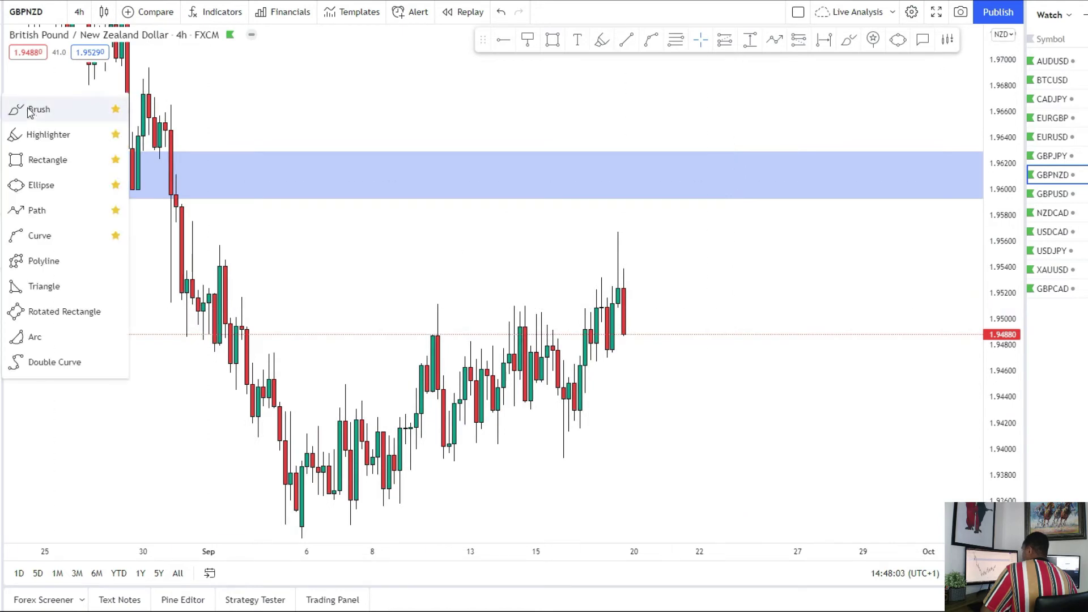
{"action": "mouse_move", "coordinate": [629, 303]}
{"action": "left_mouse_down"}
{"action": "mouse_move", "coordinate": [702, 224]}
{"action": "mouse_move", "coordinate": [724, 223]}
{"action": "mouse_move", "coordinate": [742, 184]}
{"action": "mouse_move", "coordinate": [737, 167]}
{"action": "mouse_move", "coordinate": [809, 426]}
{"action": "mouse_move", "coordinate": [836, 420]}
{"action": "left_mouse_up"}
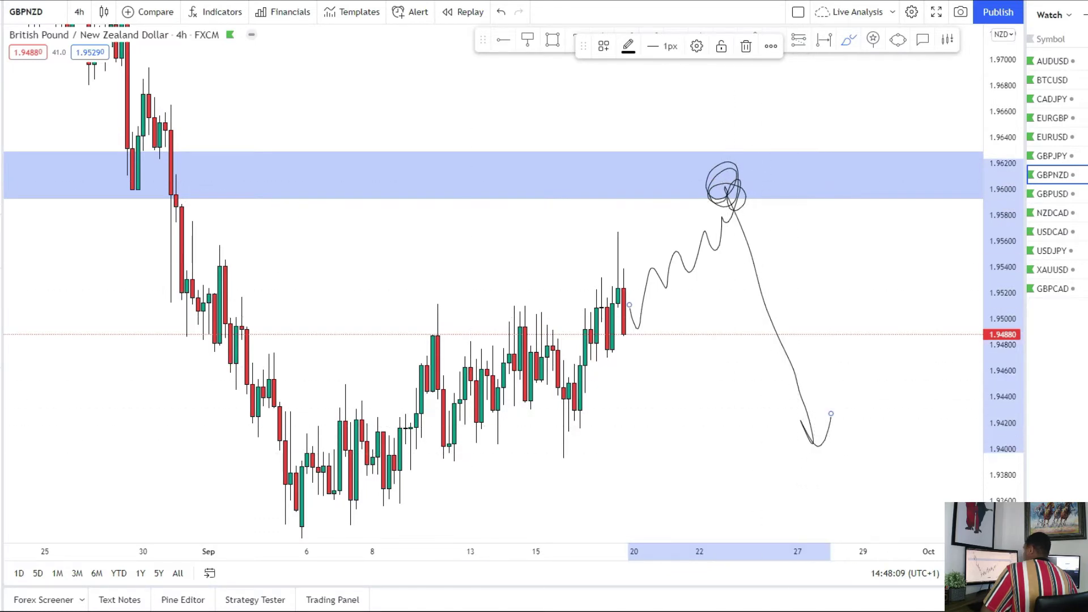
Draw a support rectangle at the early-September low from 02 Sep '21 22:00 to 01 Oct '21, between about 1.93484 and 1.93309.
{"action": "left_click_drag", "start_coordinate": [237, 363], "coordinate": [229, 269]}
{"action": "left_click", "coordinate": [1, 118]}
{"action": "left_click", "coordinate": [40, 160]}
{"action": "left_click", "coordinate": [260, 421]}
{"action": "left_click_drag", "start_coordinate": [565, 451], "coordinate": [938, 446]}
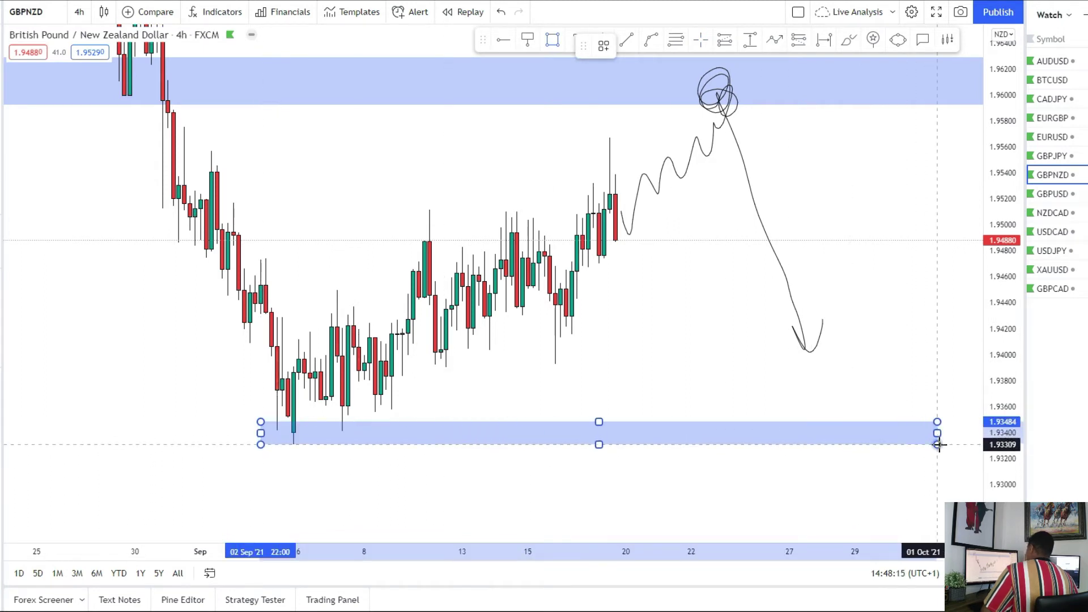
{"action": "left_click_drag", "start_coordinate": [682, 371], "coordinate": [703, 412]}
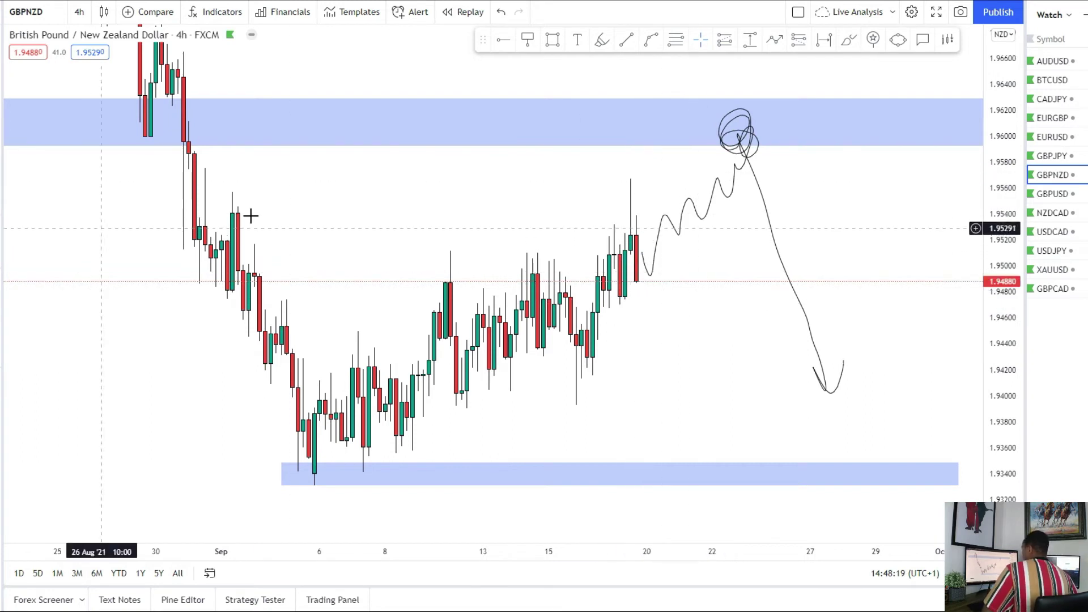
Delete the brushed price path.
{"action": "left_click", "coordinate": [742, 171]}
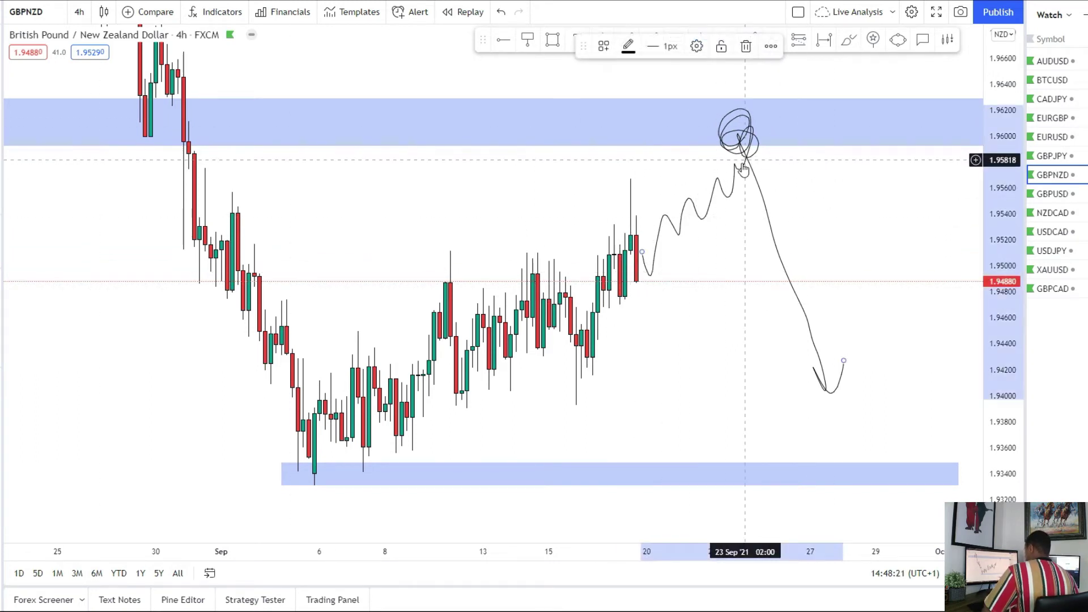
{"action": "key", "text": "Delete"}
Draw a rising trend line from about 1.93367 on 05 Sep '21 to about 1.95189 on 23 Sep '21.
{"action": "key", "text": "alt+t"}
{"action": "left_click", "coordinate": [314, 478]}
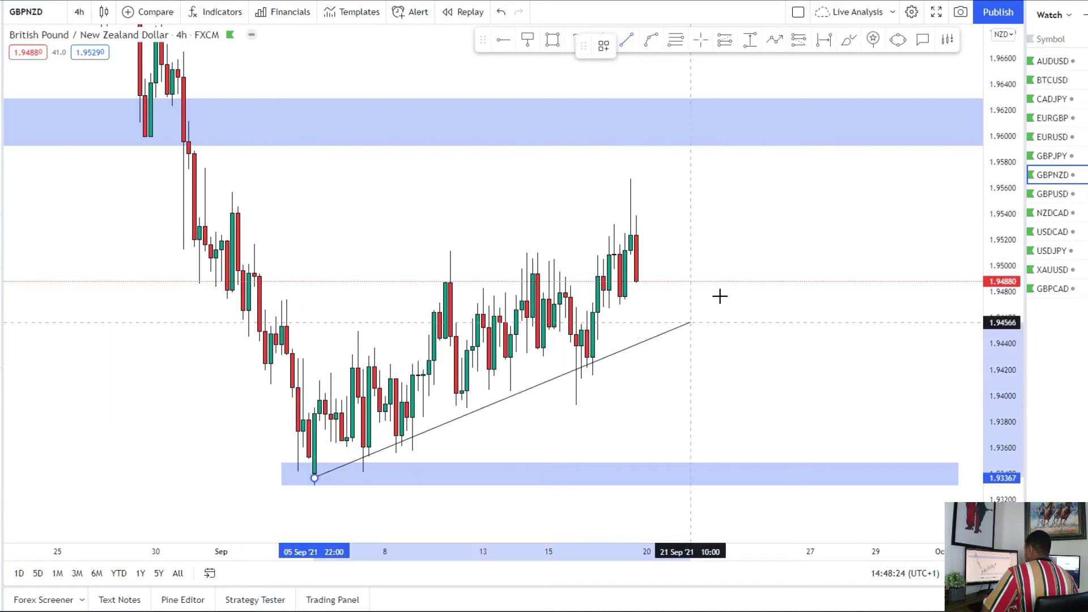
{"action": "left_click", "coordinate": [745, 242]}
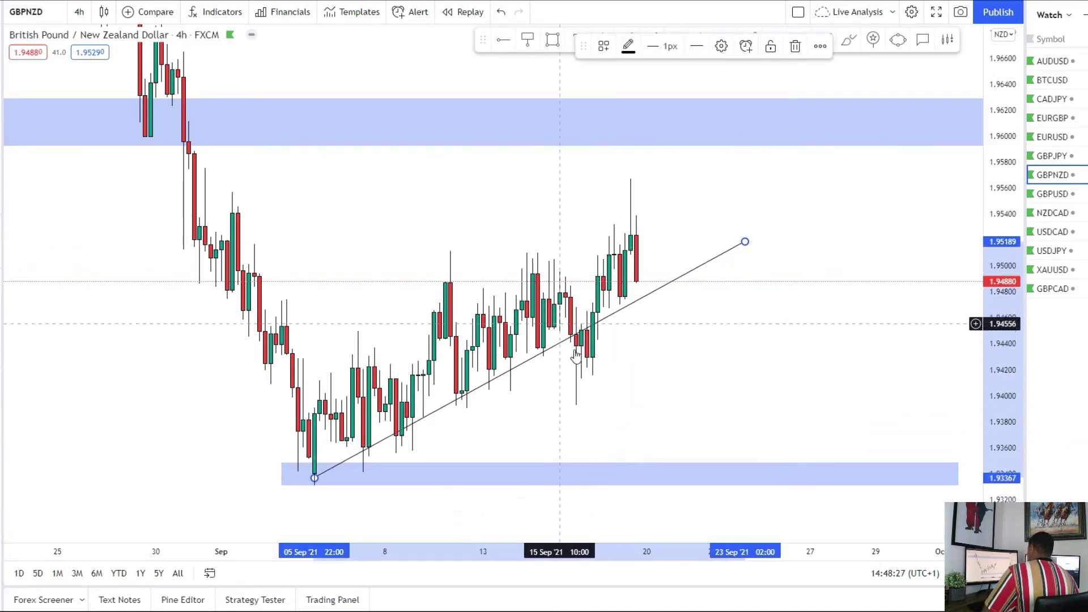
Brush a projected path breaking below the trend line, retesting it with a circled mark and falling into the lower zone.
{"action": "left_click", "coordinate": [2, 111]}
{"action": "left_click", "coordinate": [30, 116]}
{"action": "mouse_move", "coordinate": [637, 268]}
{"action": "left_mouse_down"}
{"action": "mouse_move", "coordinate": [641, 287]}
{"action": "mouse_move", "coordinate": [663, 297]}
{"action": "left_mouse_up"}
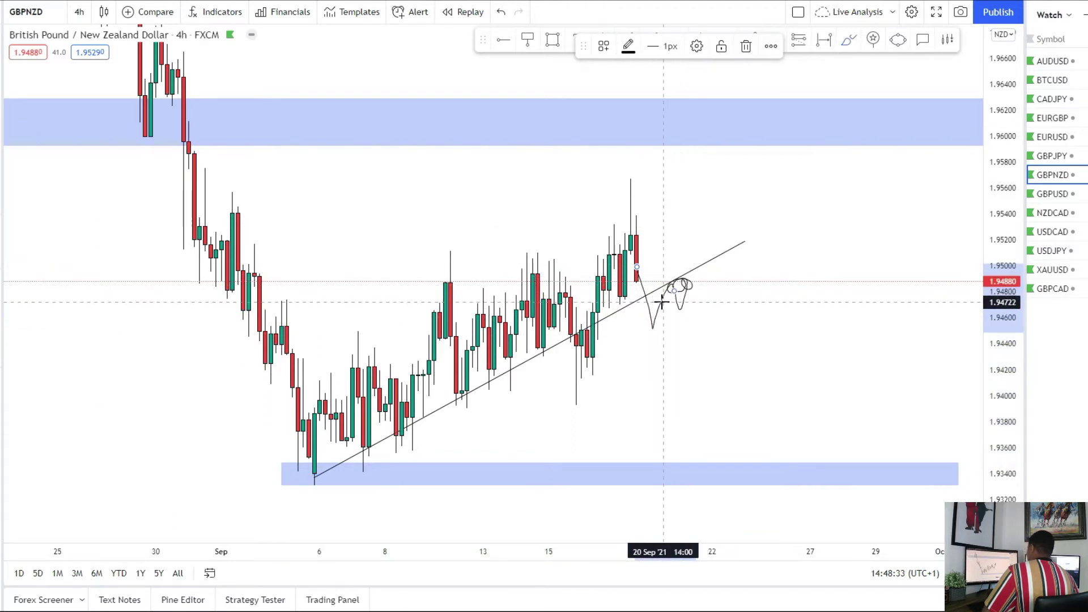
{"action": "mouse_move", "coordinate": [688, 290]}
{"action": "left_mouse_down"}
{"action": "mouse_move", "coordinate": [725, 479]}
{"action": "mouse_move", "coordinate": [739, 453]}
{"action": "left_mouse_up"}
Place a short position at the upper zone with entry about 1.95959, stop about 1.96358 and target about 1.93348.
{"action": "left_click", "coordinate": [3, 181]}
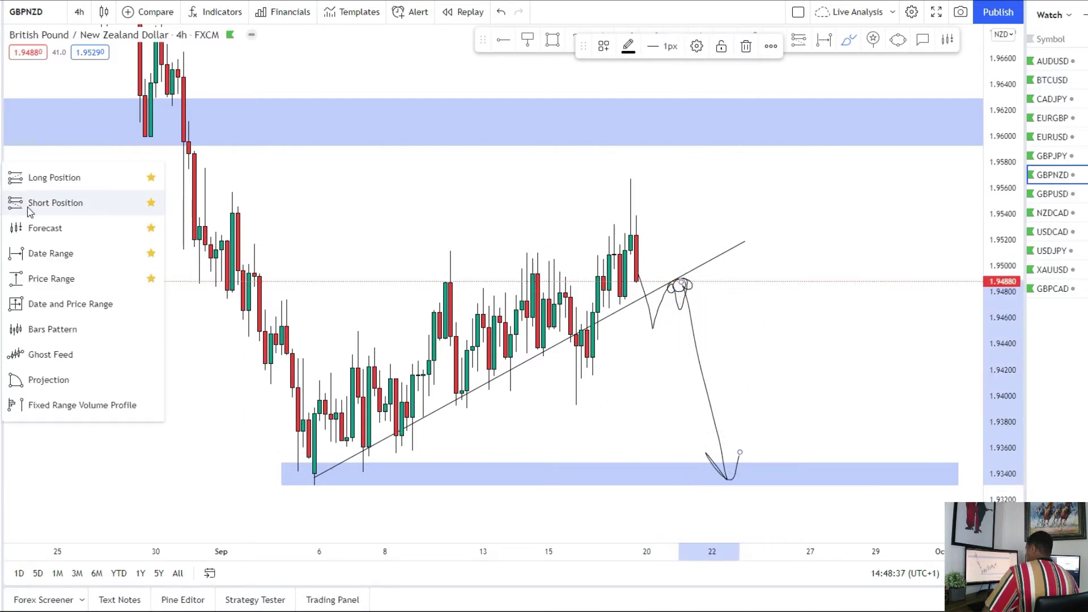
{"action": "left_click", "coordinate": [28, 206]}
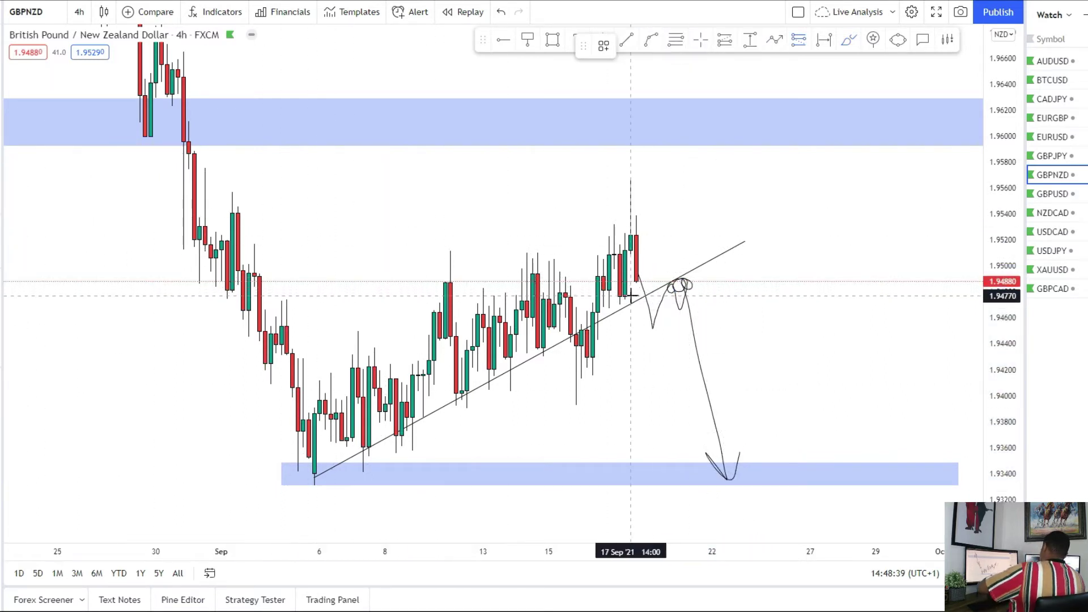
{"action": "left_click", "coordinate": [729, 137]}
{"action": "left_click_drag", "start_coordinate": [729, 136], "coordinate": [788, 142]}
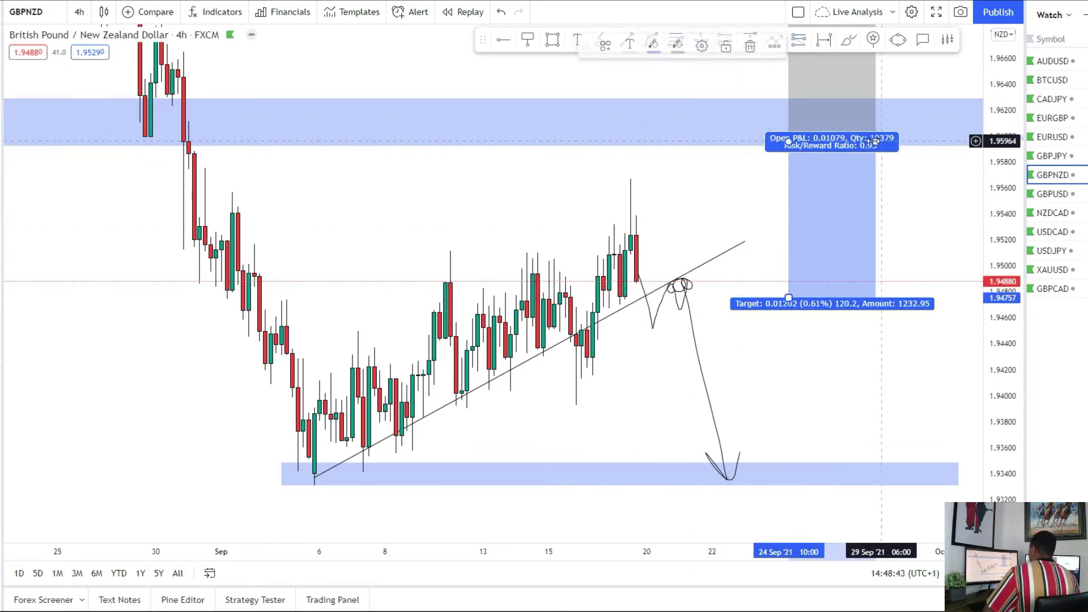
{"action": "left_click_drag", "start_coordinate": [924, 76], "coordinate": [922, 162]}
{"action": "left_click_drag", "start_coordinate": [786, 60], "coordinate": [780, 178]}
{"action": "left_click_drag", "start_coordinate": [792, 383], "coordinate": [802, 438]}
Place a narrower short position at the trend line retest with entry about 1.94853, stop about 1.95072 and target about 1.93396.
{"action": "left_click", "coordinate": [1, 198]}
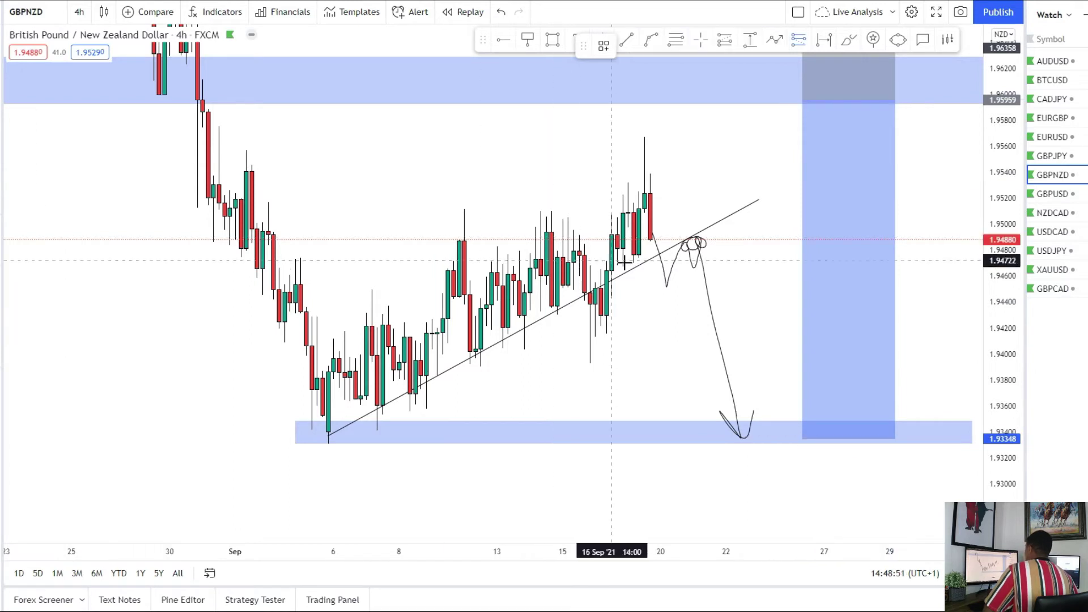
{"action": "left_click", "coordinate": [682, 242]}
{"action": "left_click_drag", "start_coordinate": [676, 107], "coordinate": [682, 216]}
{"action": "left_click_drag", "start_coordinate": [814, 247], "coordinate": [748, 244]}
{"action": "left_click_drag", "start_coordinate": [682, 411], "coordinate": [686, 433]}
{"action": "left_click_drag", "start_coordinate": [598, 372], "coordinate": [594, 385]}
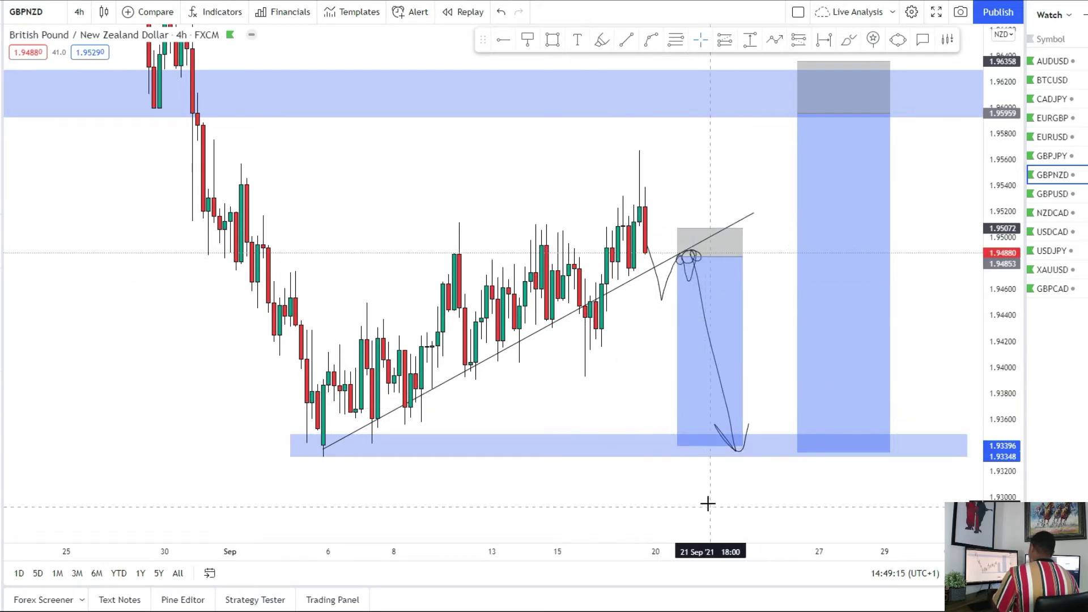
{"action": "left_click_drag", "start_coordinate": [602, 405], "coordinate": [569, 434]}
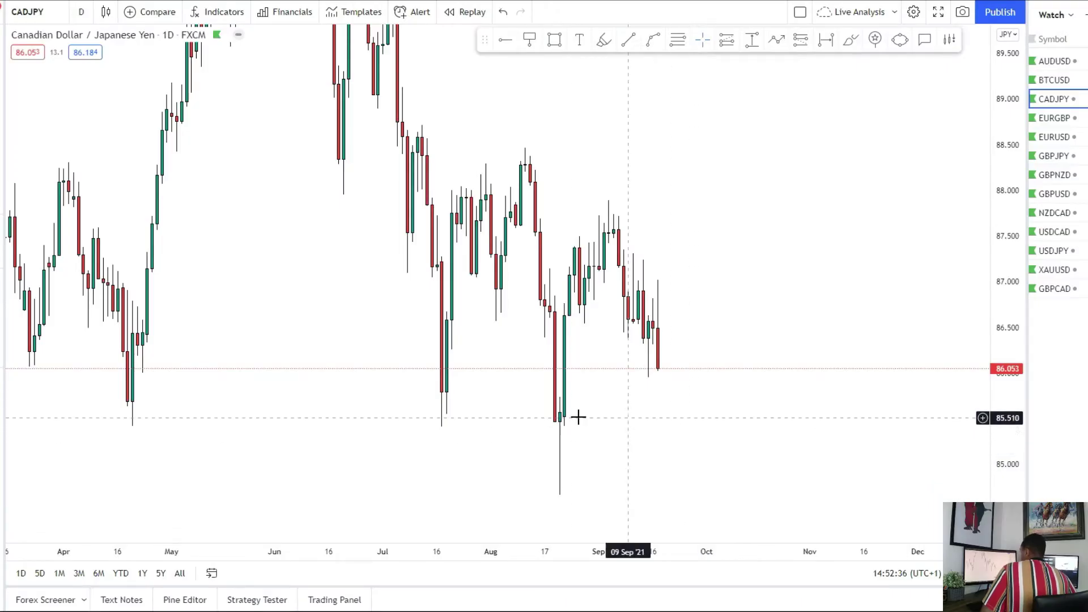
Switch the CADJPY chart from the daily to the 4-hour timeframe.
{"action": "left_click_drag", "start_coordinate": [557, 408], "coordinate": [745, 344]}
{"action": "scroll", "coordinate": [747, 345], "scroll_direction": "up", "scroll_amount": 3}
{"action": "left_click_drag", "start_coordinate": [995, 236], "coordinate": [995, 267]}
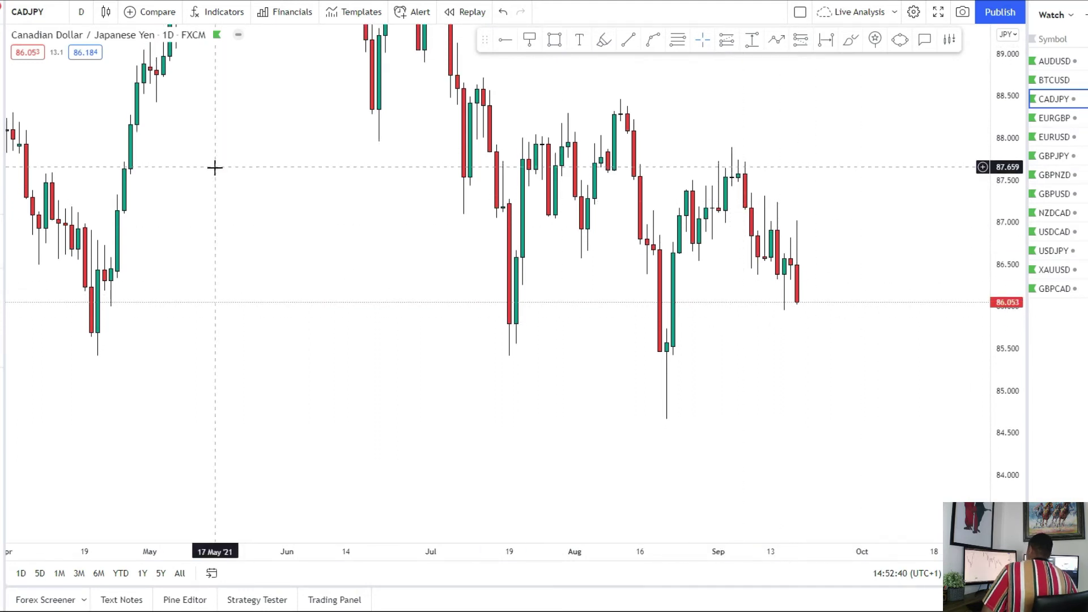
{"action": "left_click", "coordinate": [82, 13]}
{"action": "left_click", "coordinate": [97, 302]}
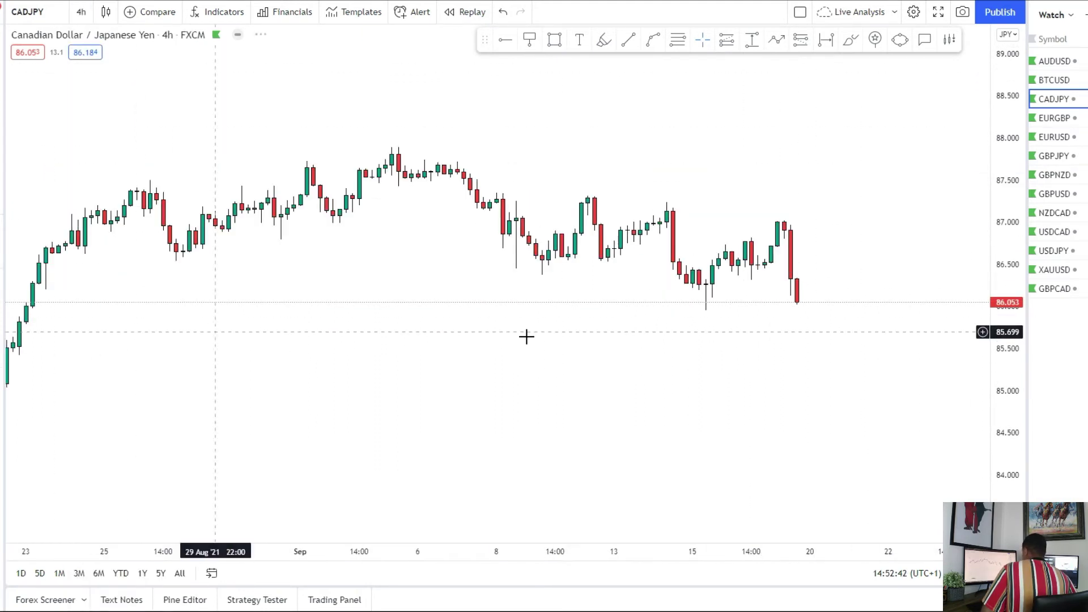
Draw a rectangle zone on CADJPY starting at 16 Aug '21 10:00 between about 86.578 and 86.477, extending past the latest candle.
{"action": "scroll", "coordinate": [973, 363], "scroll_direction": "down", "scroll_amount": 3}
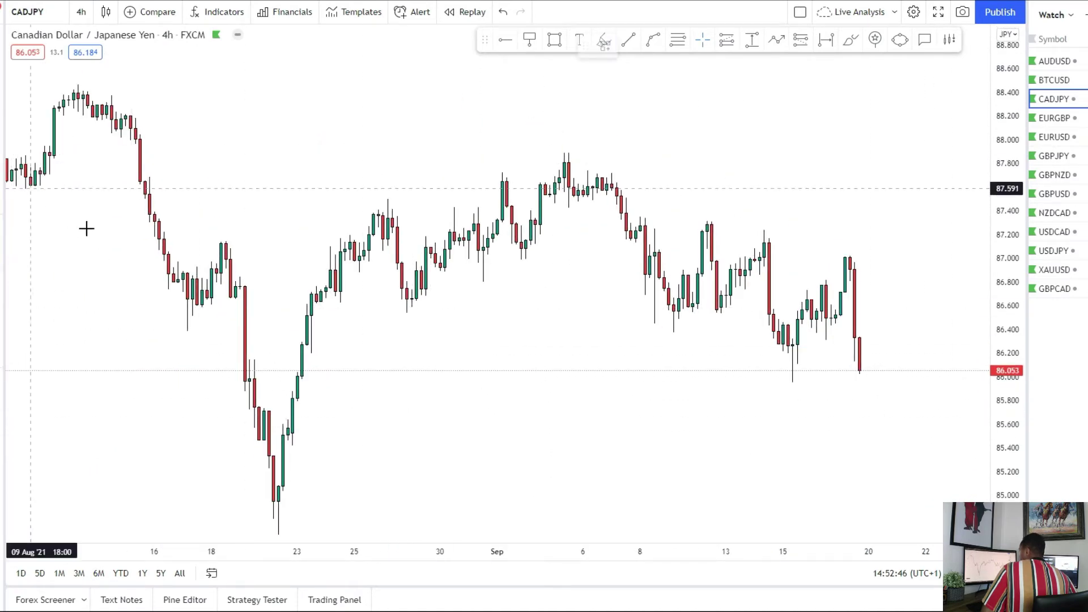
{"action": "mouse_move", "coordinate": [163, 308]}
{"action": "left_mouse_down"}
{"action": "mouse_move", "coordinate": [959, 320]}
{"action": "mouse_move", "coordinate": [964, 309]}
{"action": "left_mouse_up"}
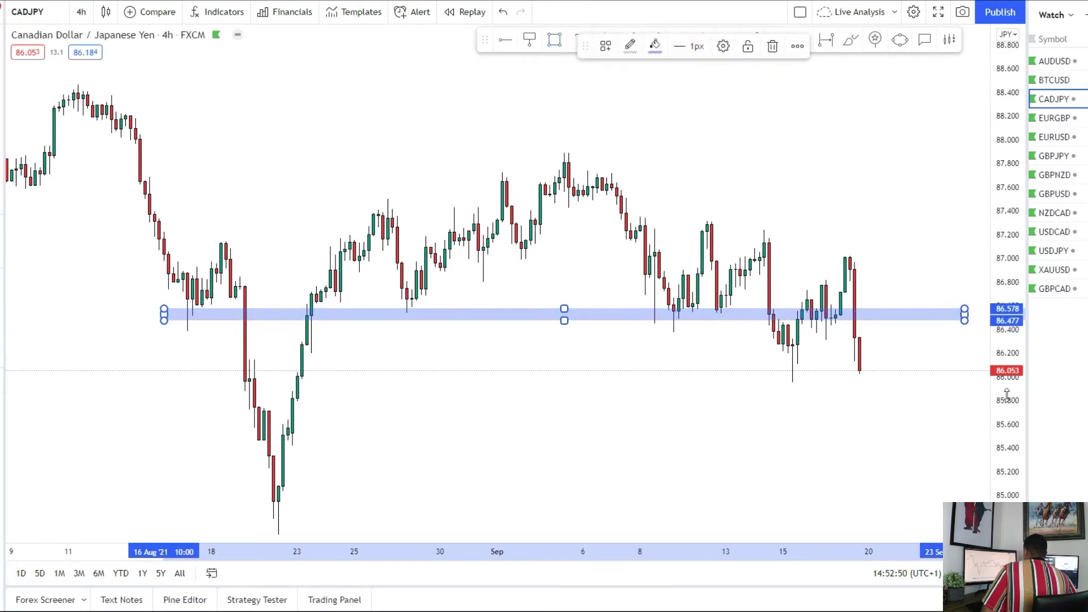
{"action": "left_click_drag", "start_coordinate": [1002, 390], "coordinate": [1000, 292]}
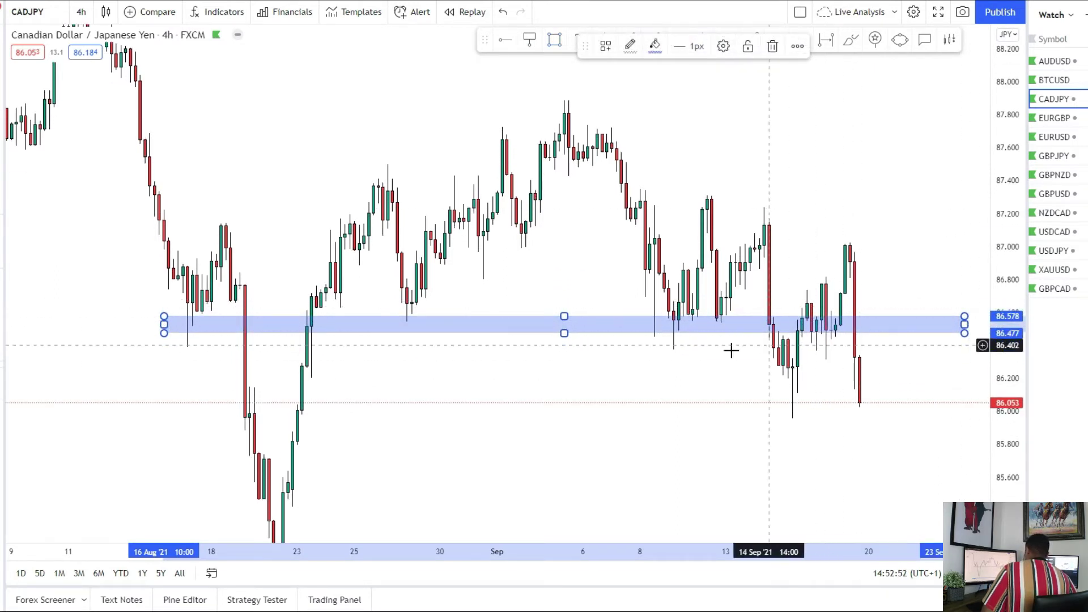
Draw an upper rectangle zone starting at 24 Aug '21 22:00 between about 87.392 and 87.254, extending past the latest candle.
{"action": "left_click", "coordinate": [388, 187]}
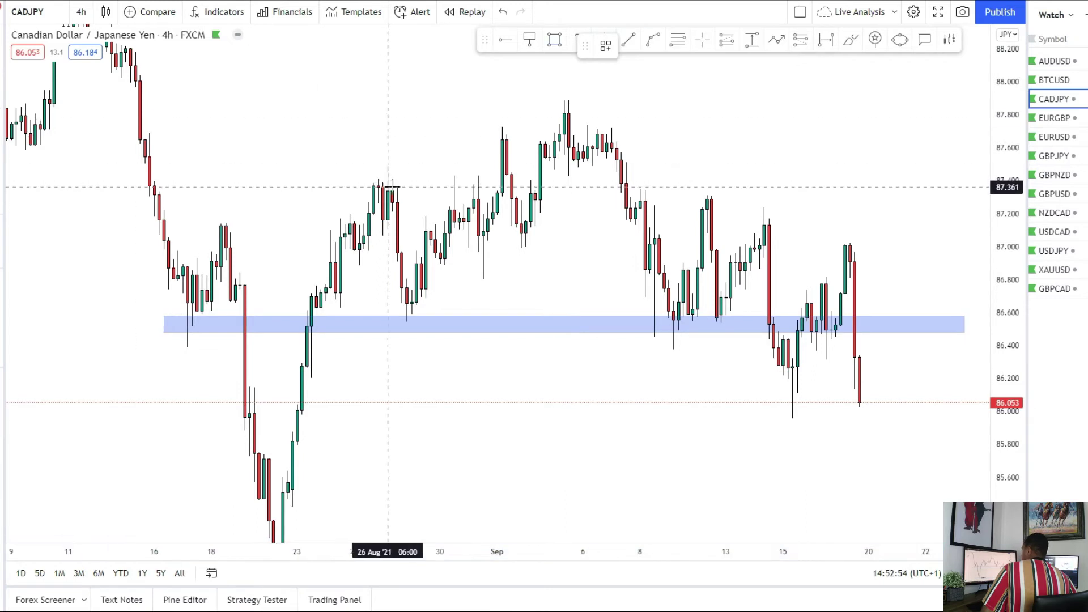
{"action": "left_click_drag", "start_coordinate": [350, 182], "coordinate": [984, 203]}
{"action": "right_click", "coordinate": [984, 204]}
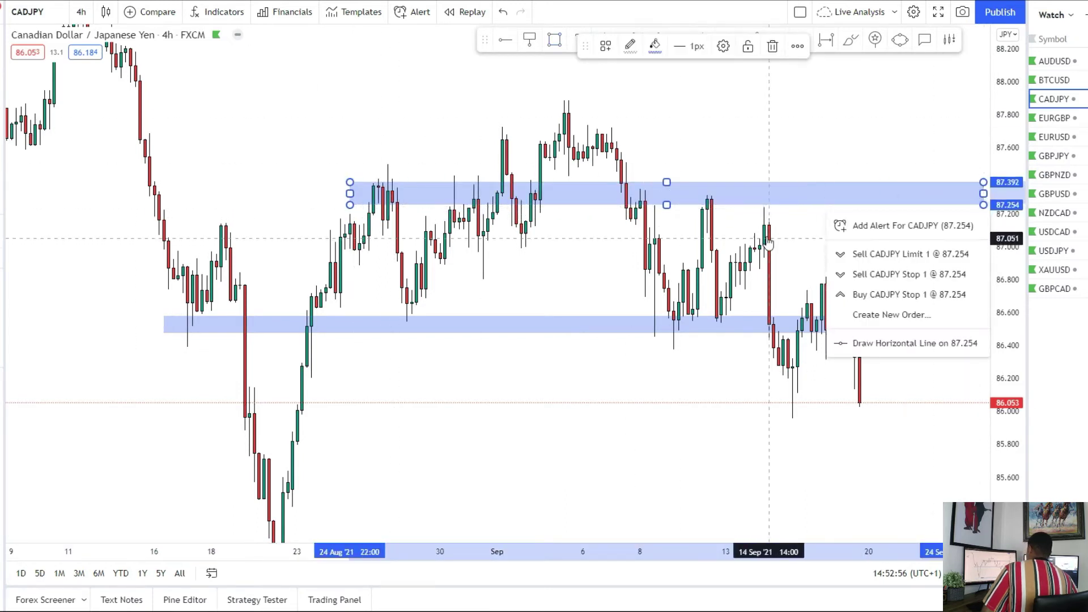
{"action": "left_click", "coordinate": [801, 234]}
{"action": "left_click_drag", "start_coordinate": [801, 234], "coordinate": [789, 236]}
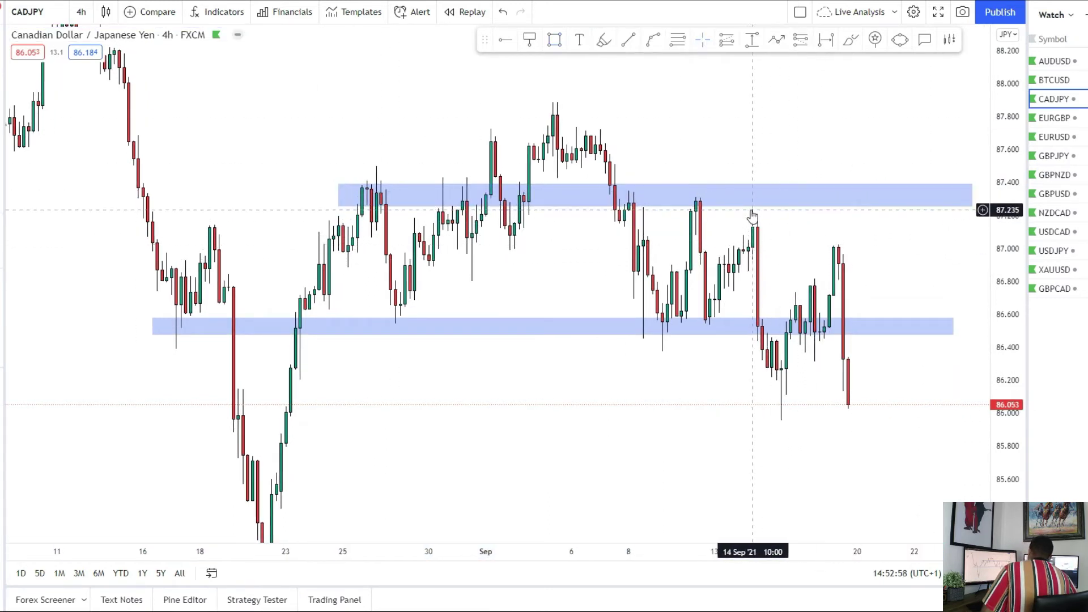
{"action": "scroll", "coordinate": [741, 192], "scroll_direction": "down", "scroll_amount": 1}
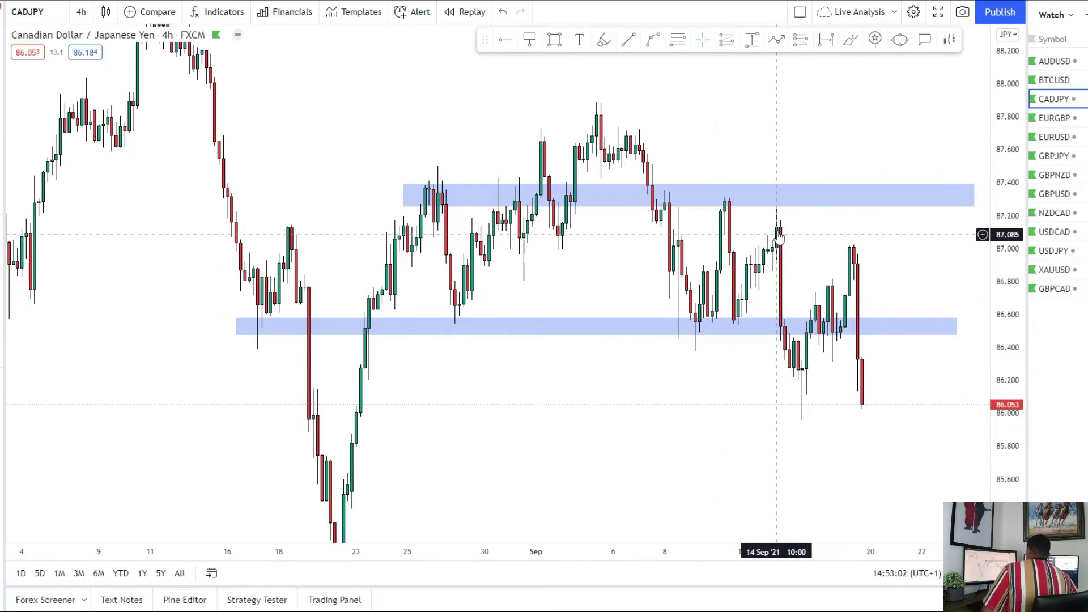
{"action": "left_click_drag", "start_coordinate": [780, 449], "coordinate": [716, 359]}
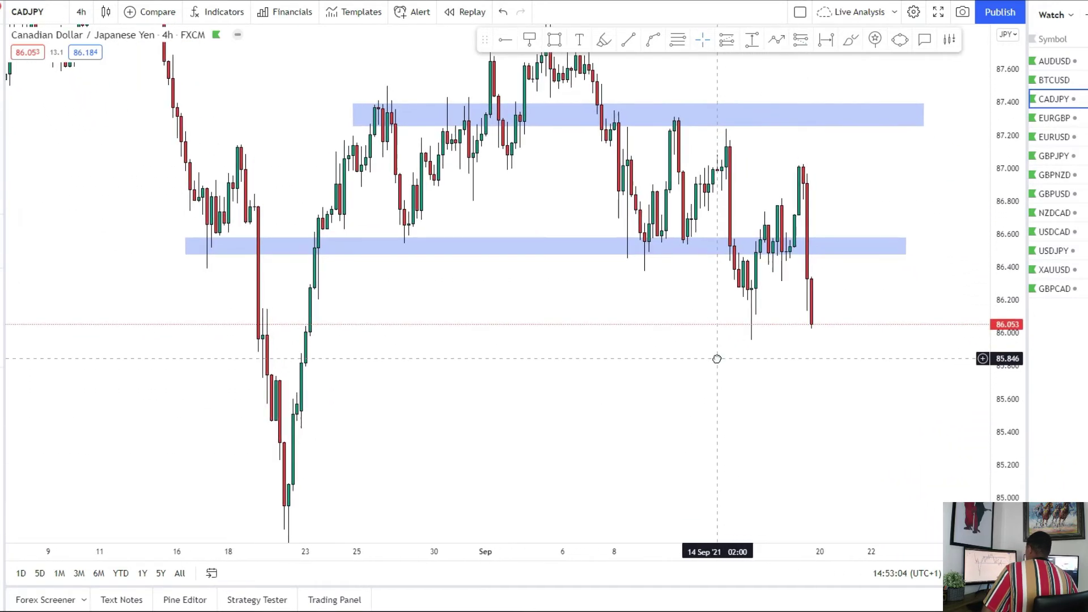
Extend the lower CADJPY rectangle zone to 27 Sep '21 and set its lower edge to about 86.464.
{"action": "left_click", "coordinate": [906, 254]}
{"action": "left_click_drag", "start_coordinate": [905, 253], "coordinate": [970, 256]}
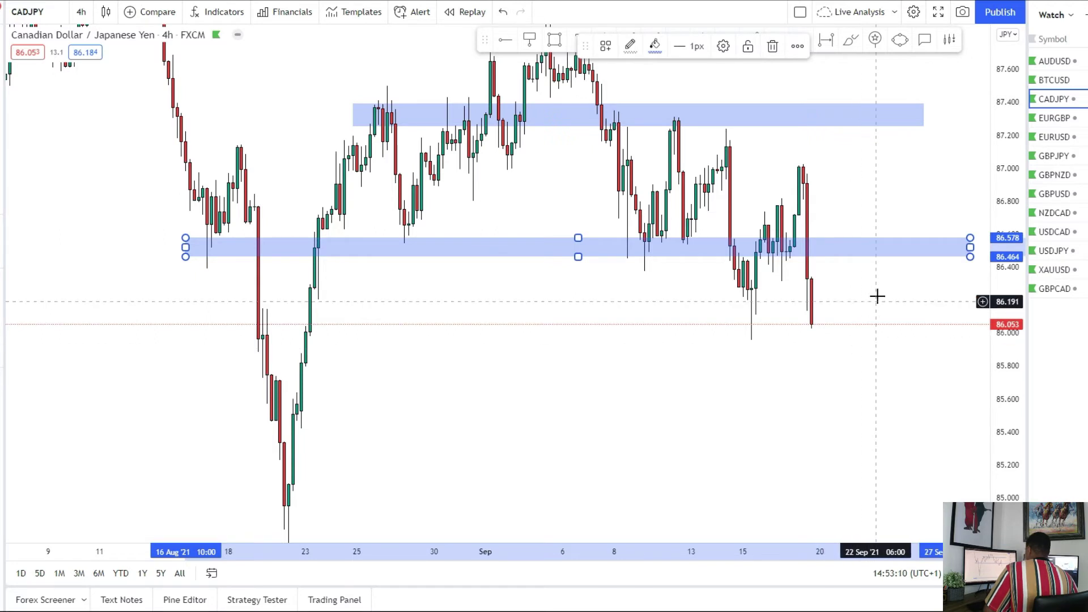
{"action": "left_click_drag", "start_coordinate": [877, 296], "coordinate": [784, 277]}
{"action": "left_click", "coordinate": [761, 254]}
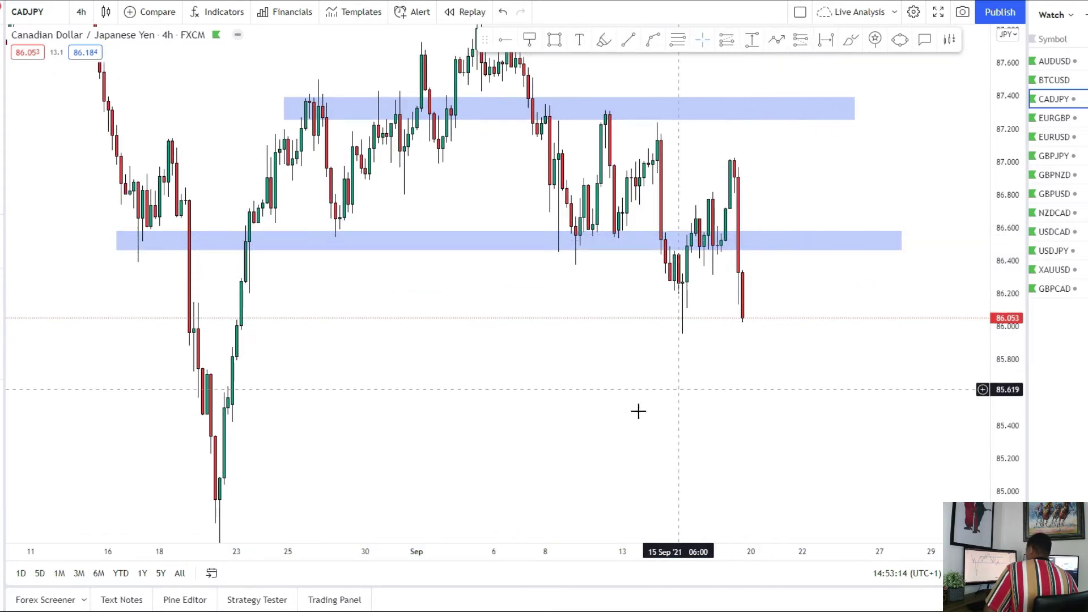
Switch CADJPY to the daily timeframe and draw a rectangle zone between about 85.7 and 85.55 from the late-April low past the latest candle.
{"action": "left_click", "coordinate": [81, 11]}
{"action": "left_click", "coordinate": [89, 364]}
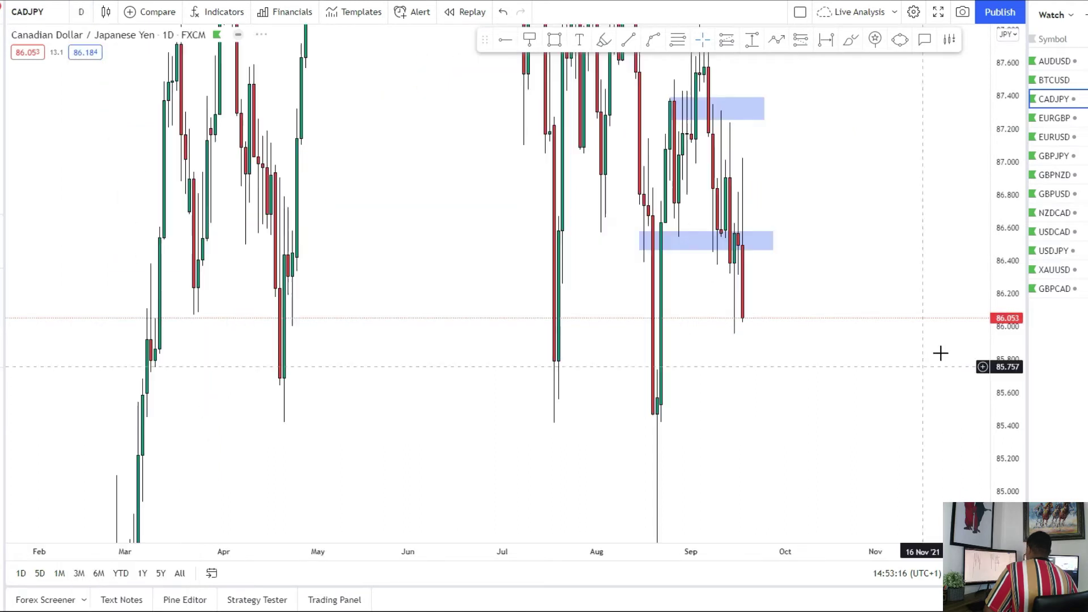
{"action": "left_click", "coordinate": [1, 108]}
{"action": "left_click", "coordinate": [269, 340]}
{"action": "left_click", "coordinate": [919, 354]}
{"action": "left_click_drag", "start_coordinate": [832, 421], "coordinate": [772, 393]}
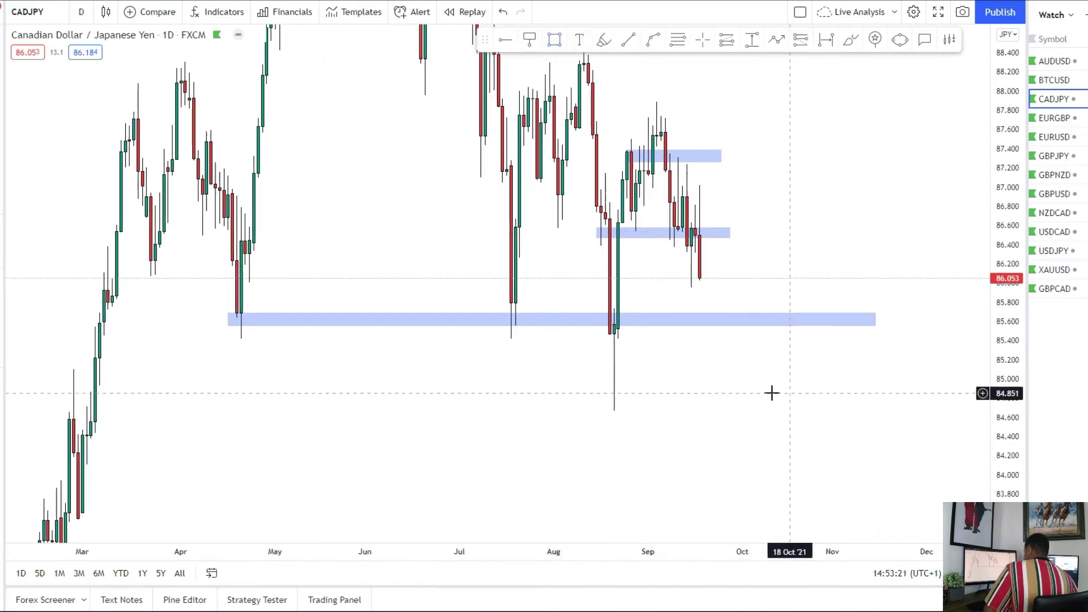
Place a horizontal ray at the August swing low, starting at 13 Aug '21 at about 84.666.
{"action": "left_click", "coordinate": [2, 60]}
{"action": "left_click", "coordinate": [29, 241]}
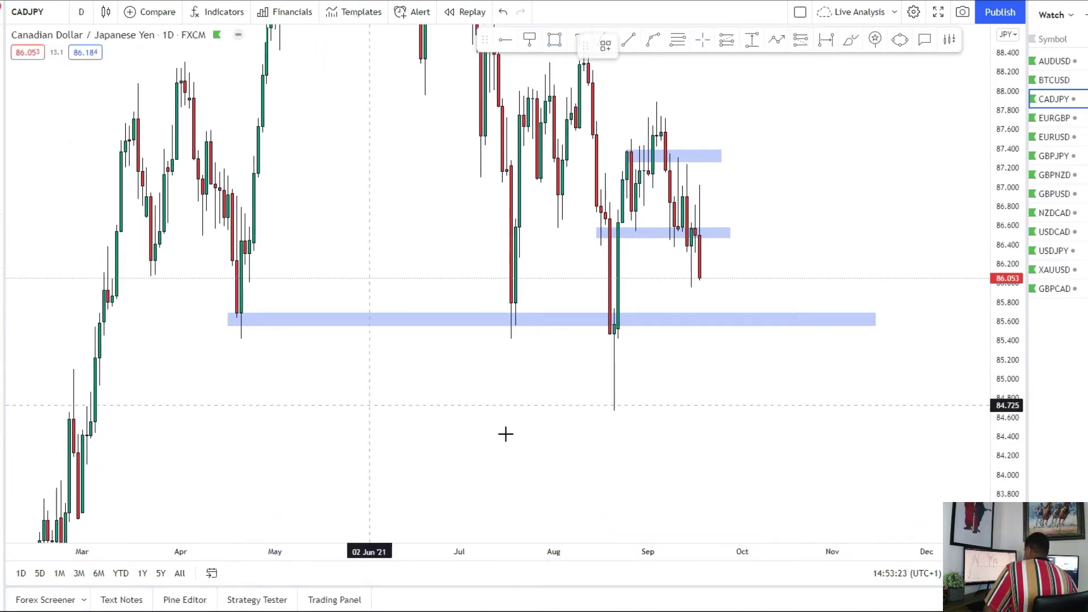
{"action": "left_click", "coordinate": [601, 409]}
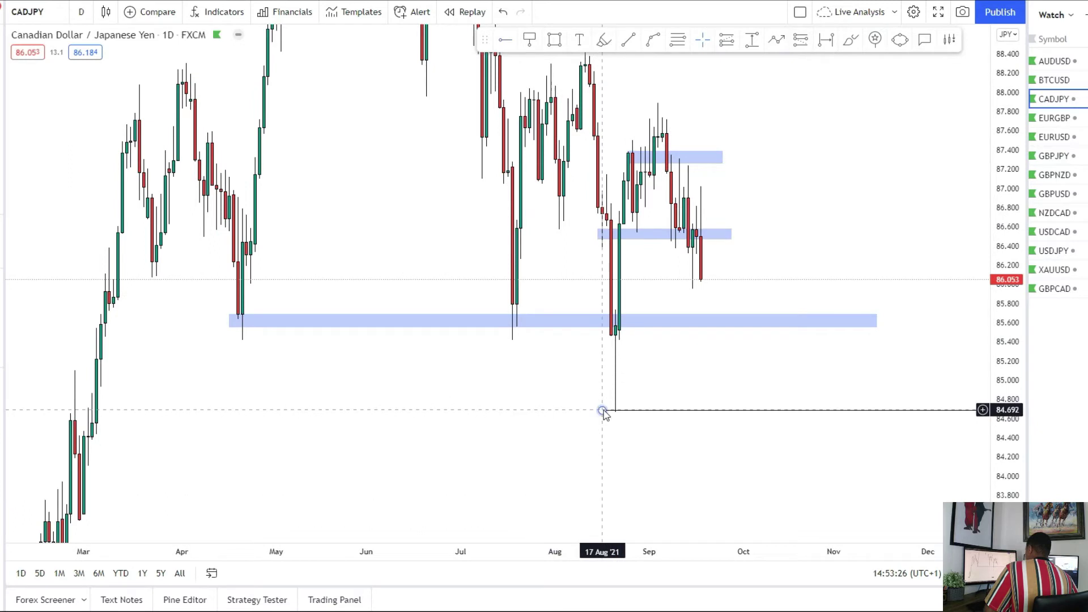
{"action": "left_click_drag", "start_coordinate": [1009, 309], "coordinate": [1009, 393]}
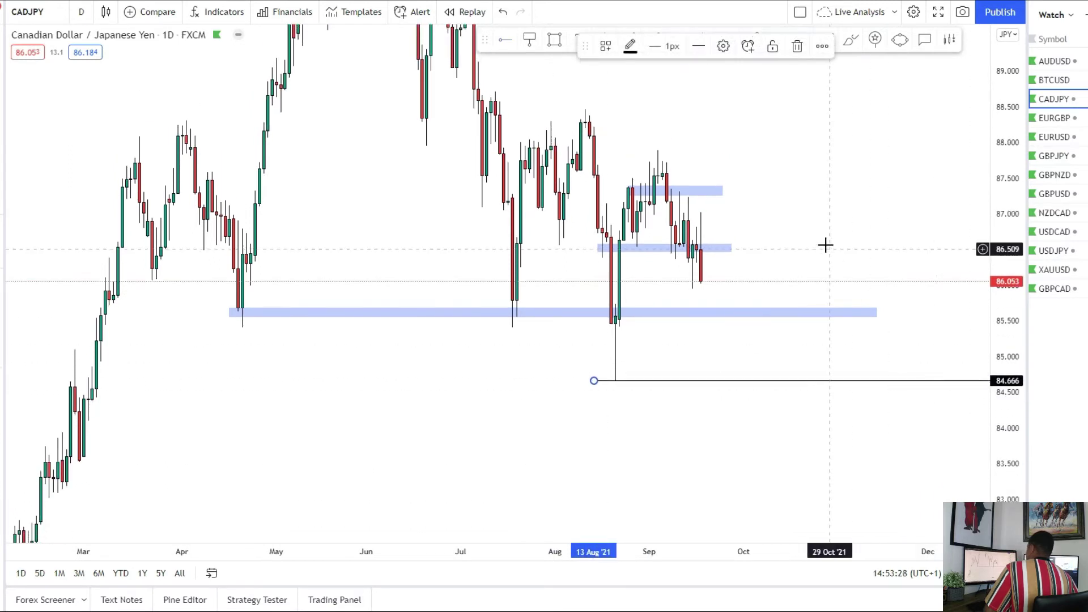
{"action": "left_click_drag", "start_coordinate": [825, 247], "coordinate": [841, 271]}
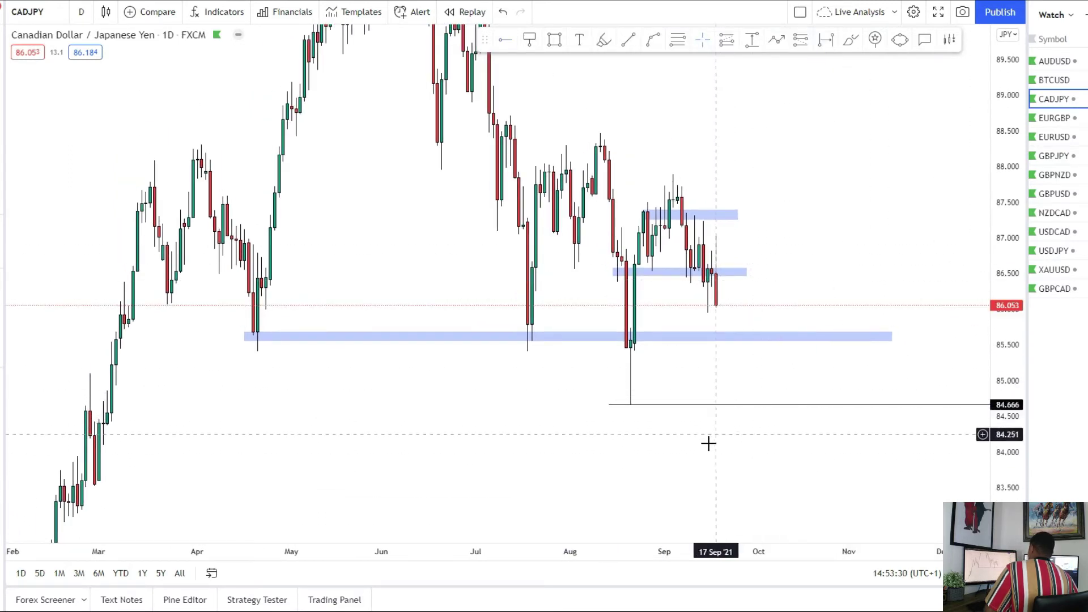
{"action": "left_click_drag", "start_coordinate": [716, 440], "coordinate": [769, 445]}
{"action": "left_click_drag", "start_coordinate": [1004, 464], "coordinate": [1005, 444]}
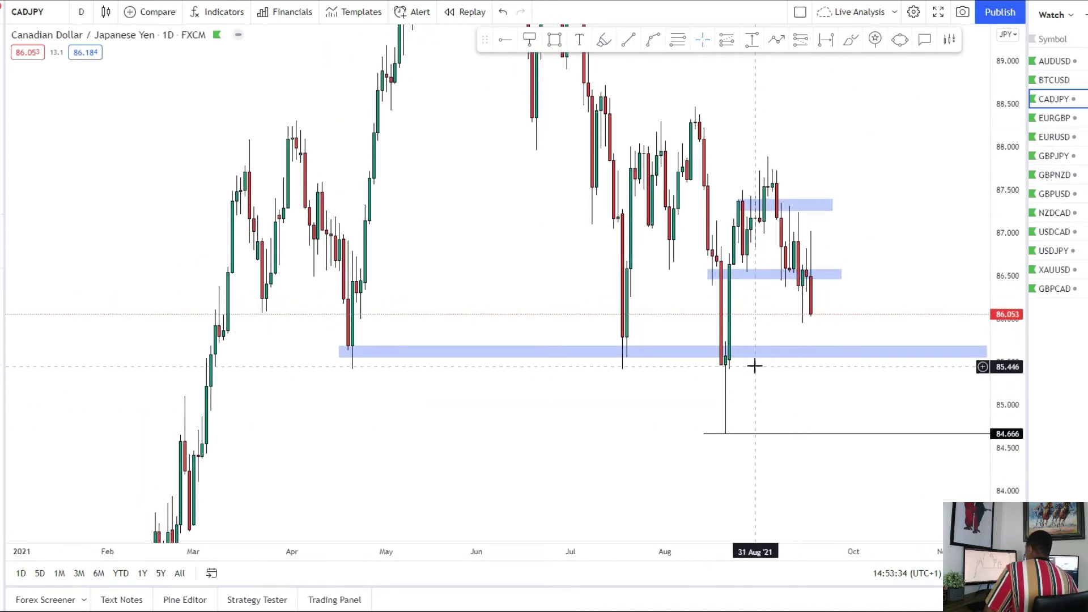
Switch the CADJPY chart back to the 4-hour timeframe.
{"action": "left_click", "coordinate": [81, 12]}
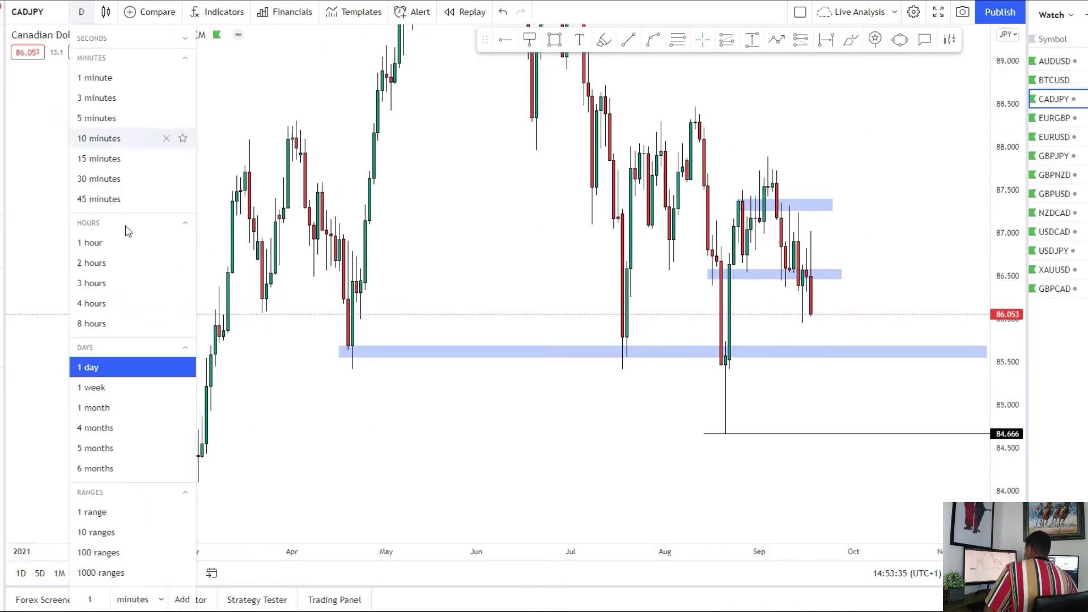
{"action": "left_click", "coordinate": [109, 304]}
{"action": "left_click_drag", "start_coordinate": [1009, 476], "coordinate": [1008, 445]}
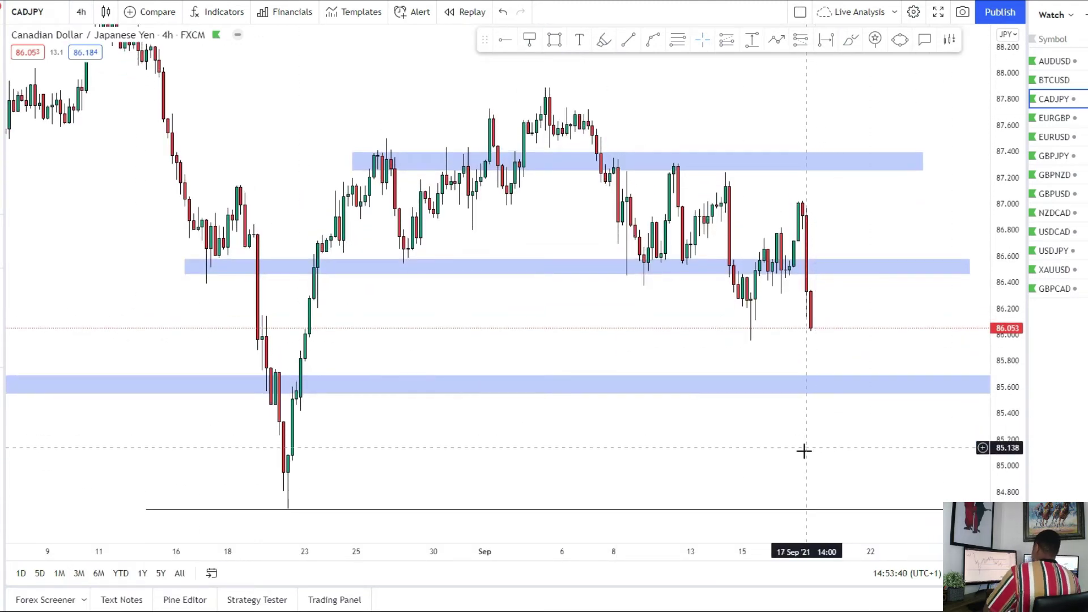
{"action": "scroll", "coordinate": [800, 441], "scroll_direction": "down", "scroll_amount": 2}
{"action": "left_click_drag", "start_coordinate": [791, 456], "coordinate": [680, 440]}
{"action": "scroll", "coordinate": [747, 396], "scroll_direction": "up", "scroll_amount": 1}
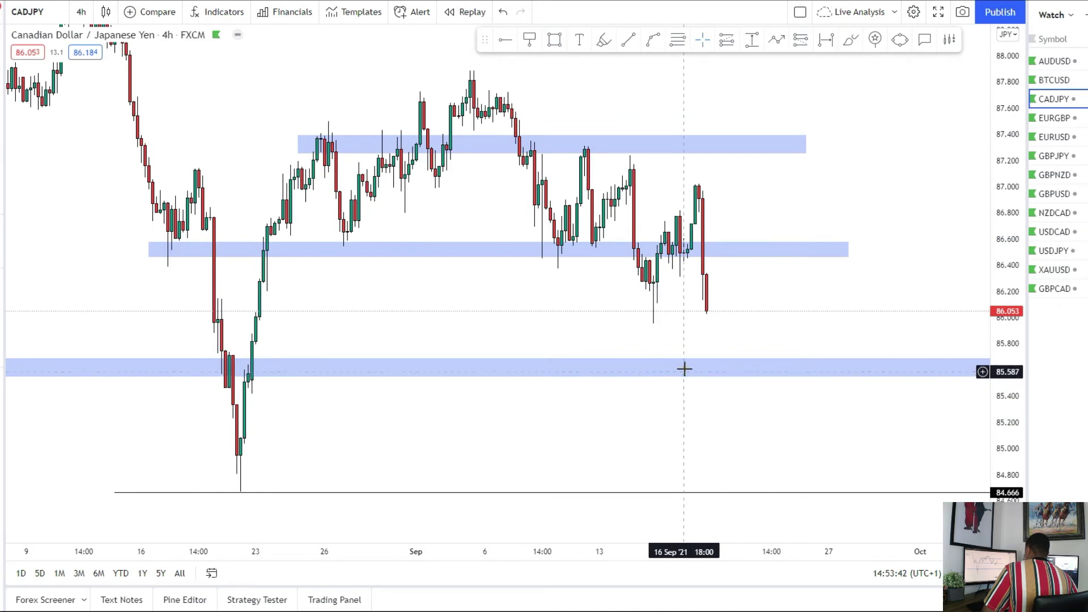
{"action": "left_click_drag", "start_coordinate": [993, 457], "coordinate": [994, 442]}
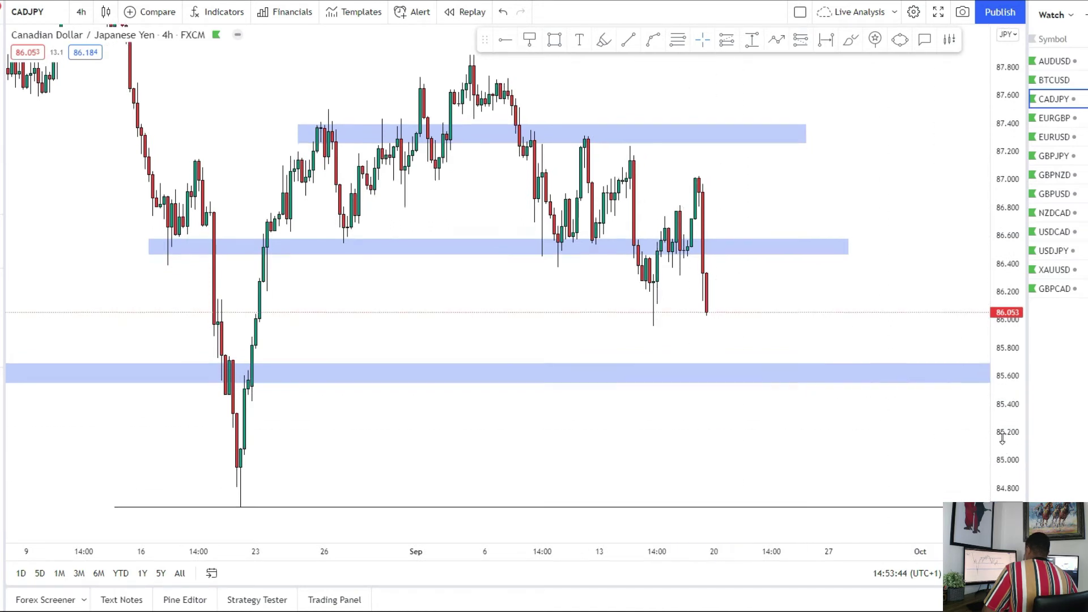
{"action": "left_click", "coordinate": [736, 143]}
{"action": "left_click", "coordinate": [706, 153]}
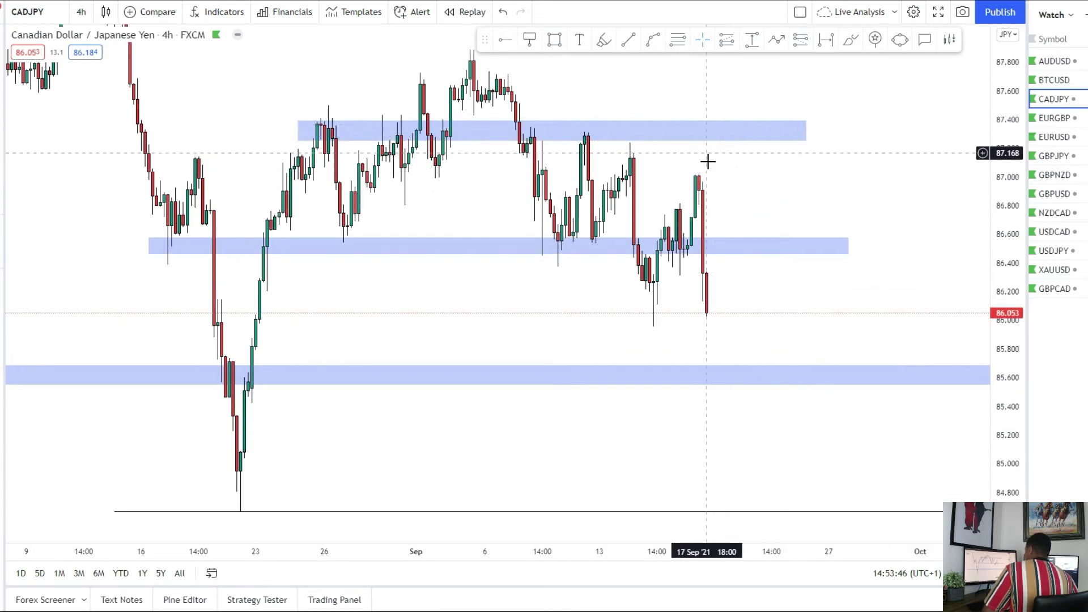
Brush a projected pullback from the latest candle up to the zone near 86.5 and trace a line along that zone.
{"action": "left_click", "coordinate": [1, 110]}
{"action": "left_click", "coordinate": [41, 111]}
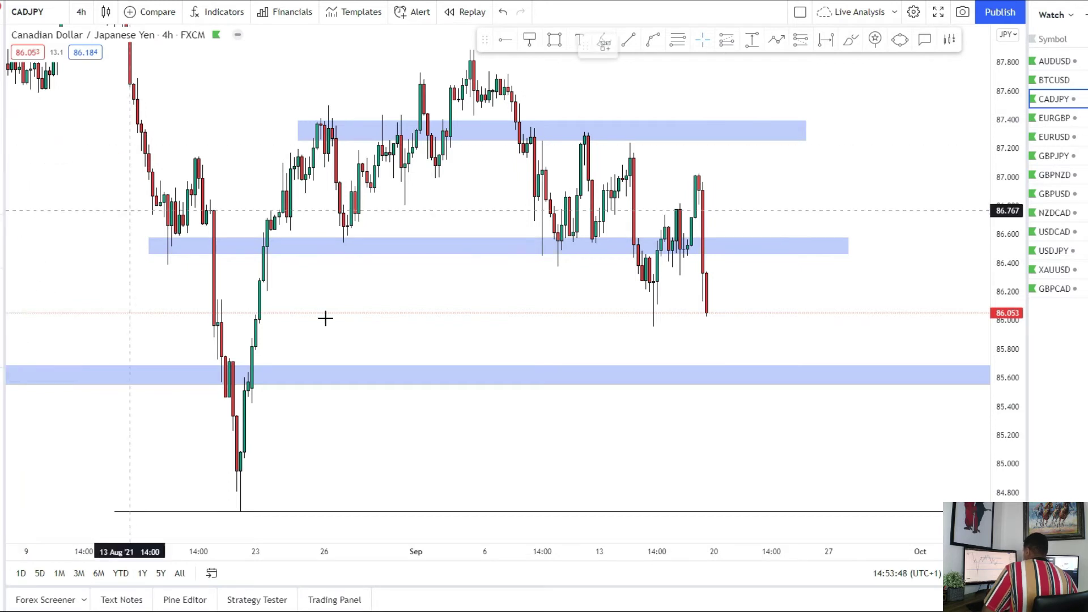
{"action": "left_click_drag", "start_coordinate": [711, 316], "coordinate": [722, 295]}
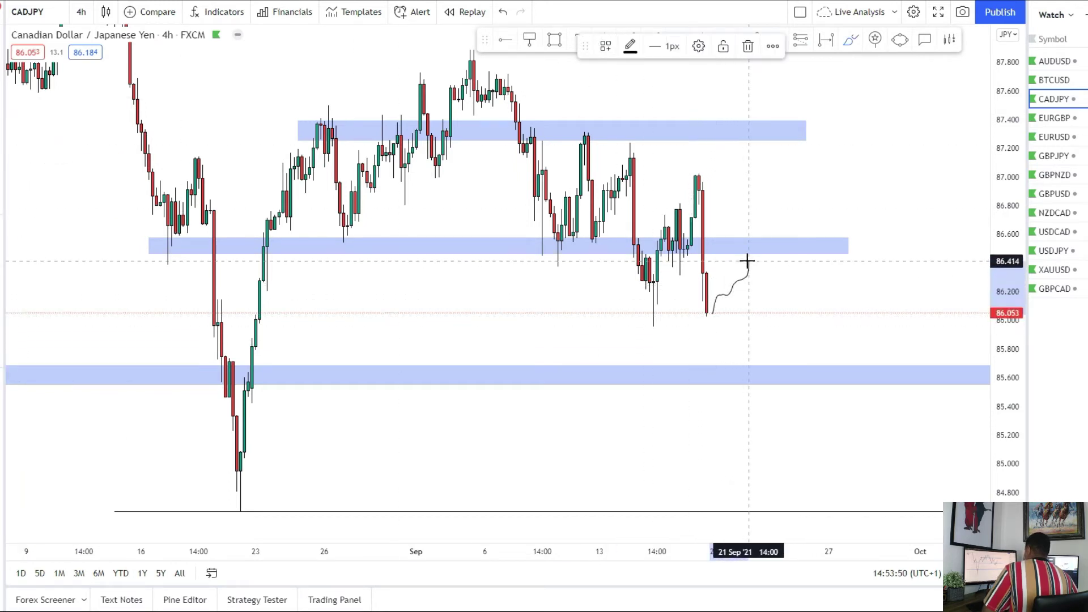
{"action": "mouse_move", "coordinate": [751, 258]}
{"action": "left_mouse_down"}
{"action": "mouse_move", "coordinate": [763, 247]}
{"action": "mouse_move", "coordinate": [722, 263]}
{"action": "left_mouse_up"}
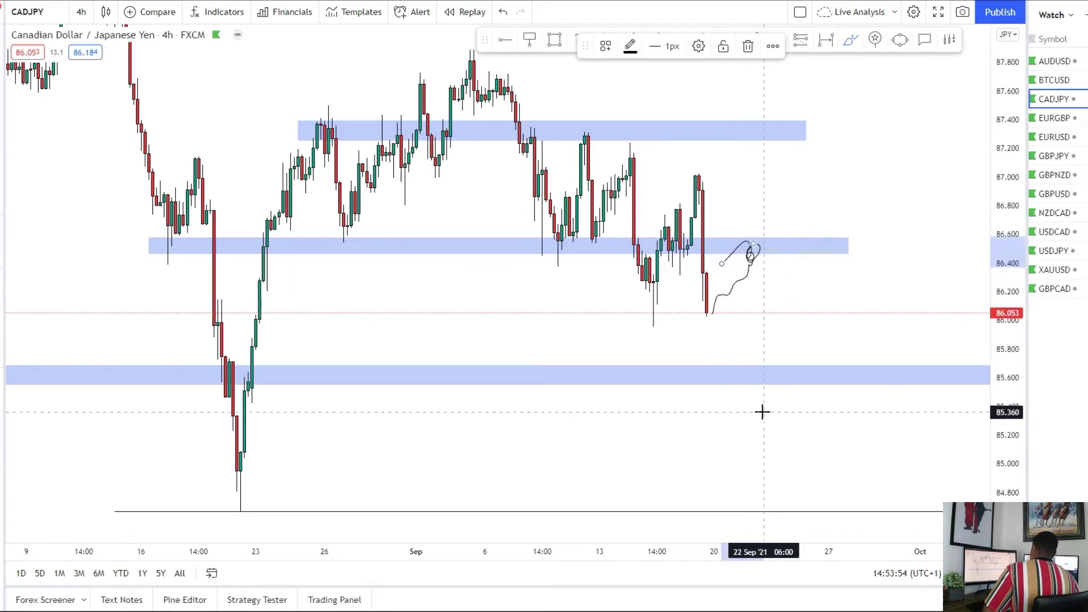
{"action": "left_click_drag", "start_coordinate": [153, 245], "coordinate": [816, 244]}
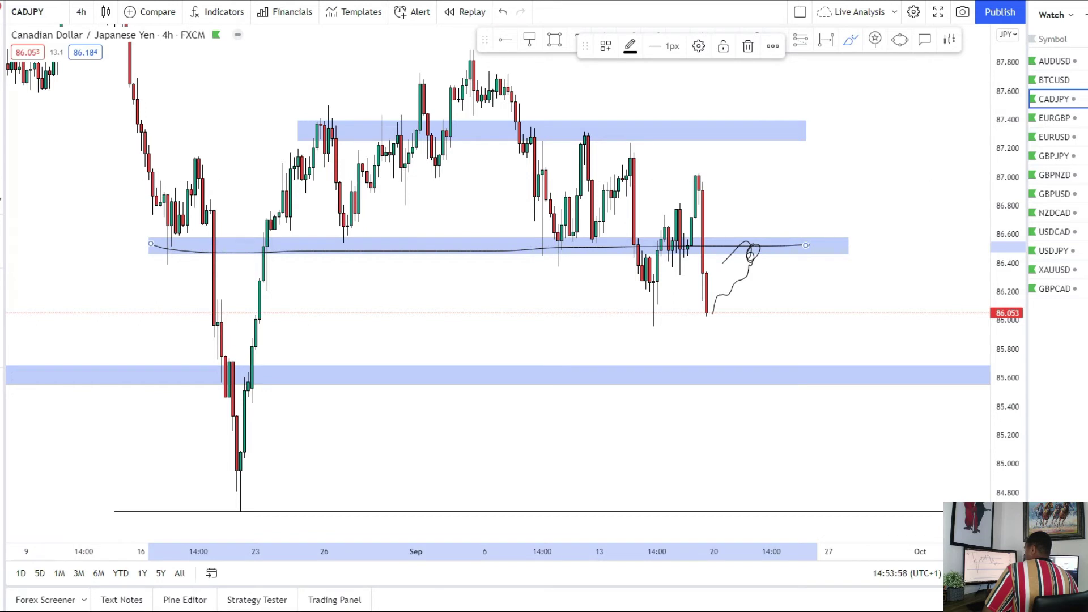
Place a short position at the zone retest with entry about 86.476, stop about 86.794 and target about 85.665.
{"action": "left_click", "coordinate": [1, 181]}
{"action": "left_click", "coordinate": [48, 206]}
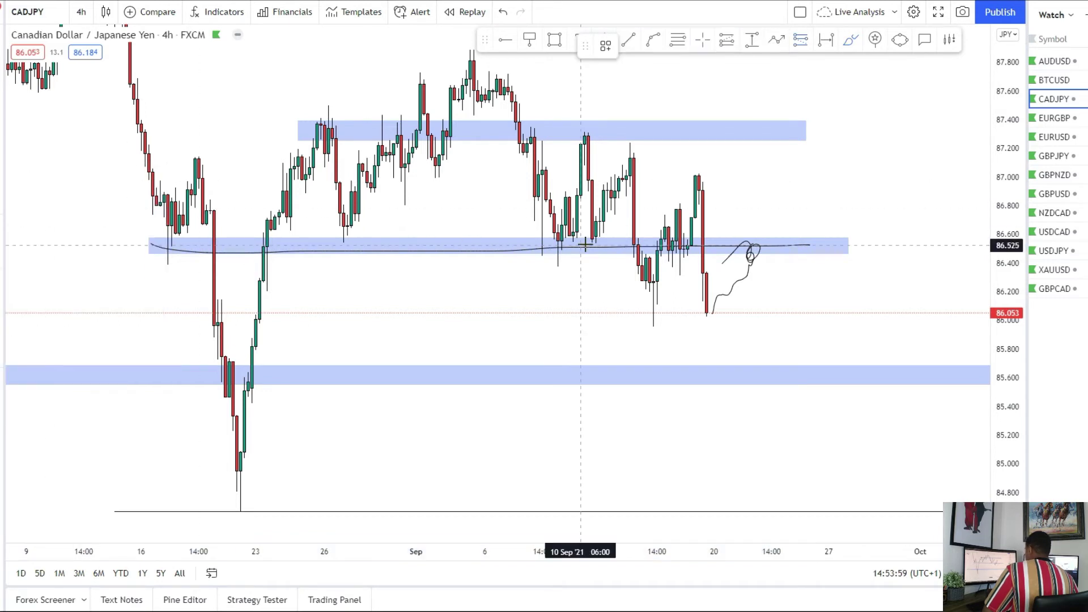
{"action": "left_click", "coordinate": [737, 252]}
{"action": "left_click_drag", "start_coordinate": [737, 144], "coordinate": [737, 207]}
{"action": "left_click_drag", "start_coordinate": [886, 252], "coordinate": [802, 264]}
{"action": "left_click_drag", "start_coordinate": [736, 356], "coordinate": [737, 373]}
{"action": "left_click_drag", "start_coordinate": [751, 459], "coordinate": [729, 407]}
{"action": "mouse_move", "coordinate": [716, 327]}
{"action": "left_mouse_down"}
{"action": "mouse_move", "coordinate": [717, 461]}
{"action": "mouse_move", "coordinate": [717, 322]}
{"action": "left_mouse_up"}
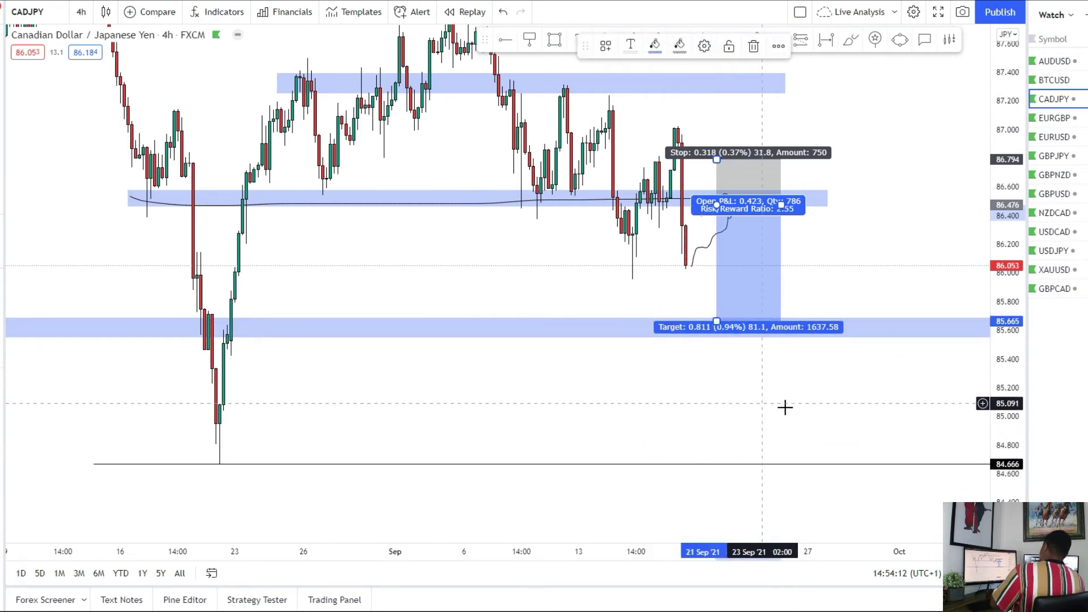
{"action": "left_click_drag", "start_coordinate": [824, 410], "coordinate": [820, 411]}
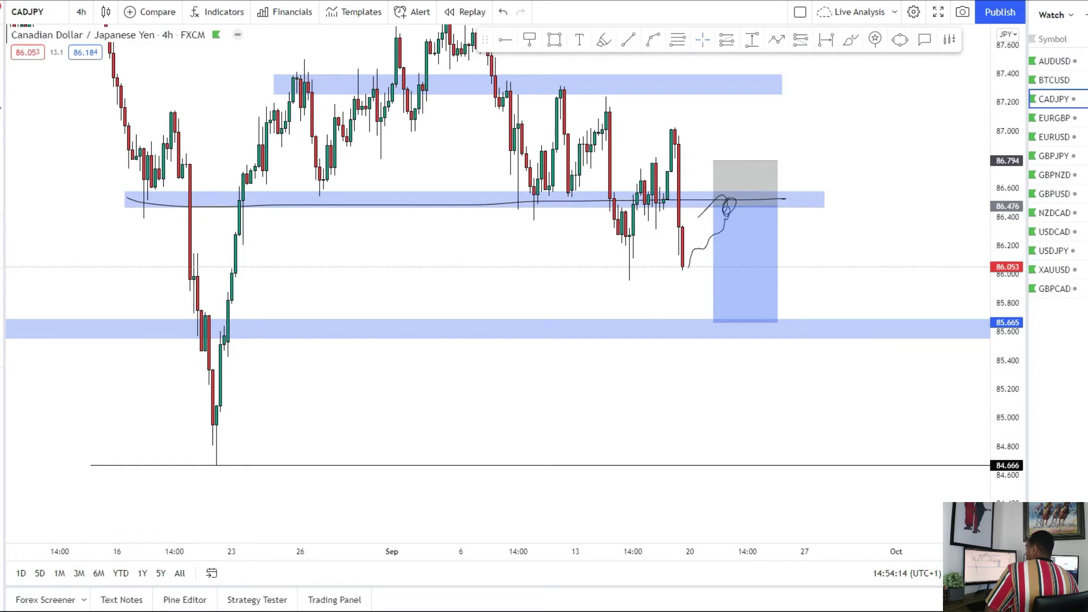
Brush a projected break, retest and drop to the lower ray, and place a short with entry about 85.581, stop about 85.797 and target about 84.673.
{"action": "mouse_move", "coordinate": [802, 306]}
{"action": "left_mouse_down"}
{"action": "mouse_move", "coordinate": [832, 331]}
{"action": "mouse_move", "coordinate": [870, 335]}
{"action": "mouse_move", "coordinate": [877, 462]}
{"action": "left_mouse_up"}
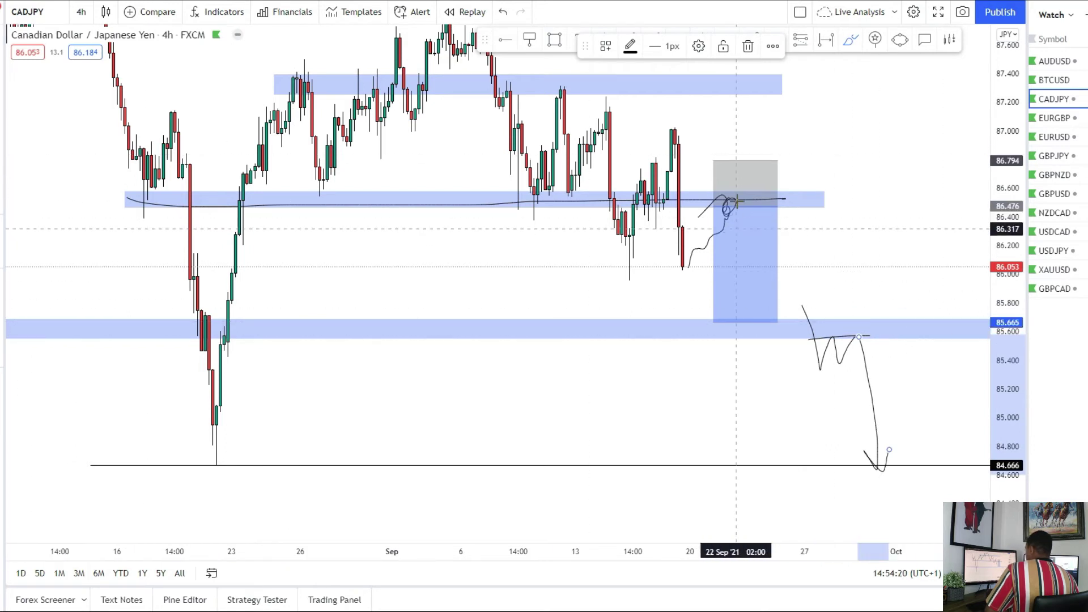
{"action": "left_click", "coordinate": [2, 181]}
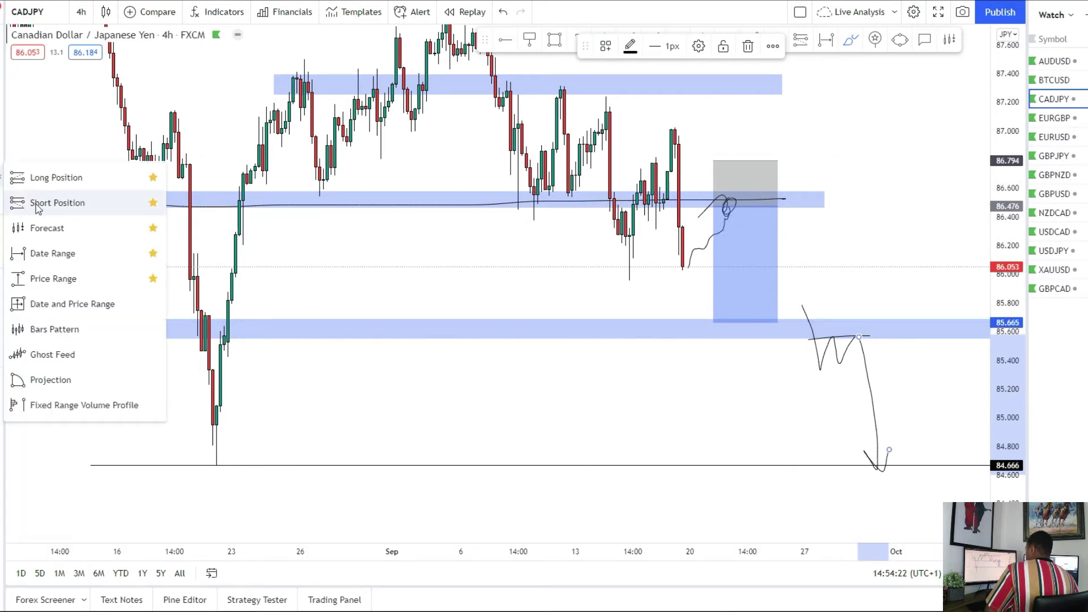
{"action": "left_click", "coordinate": [34, 202]}
{"action": "left_click", "coordinate": [831, 333]}
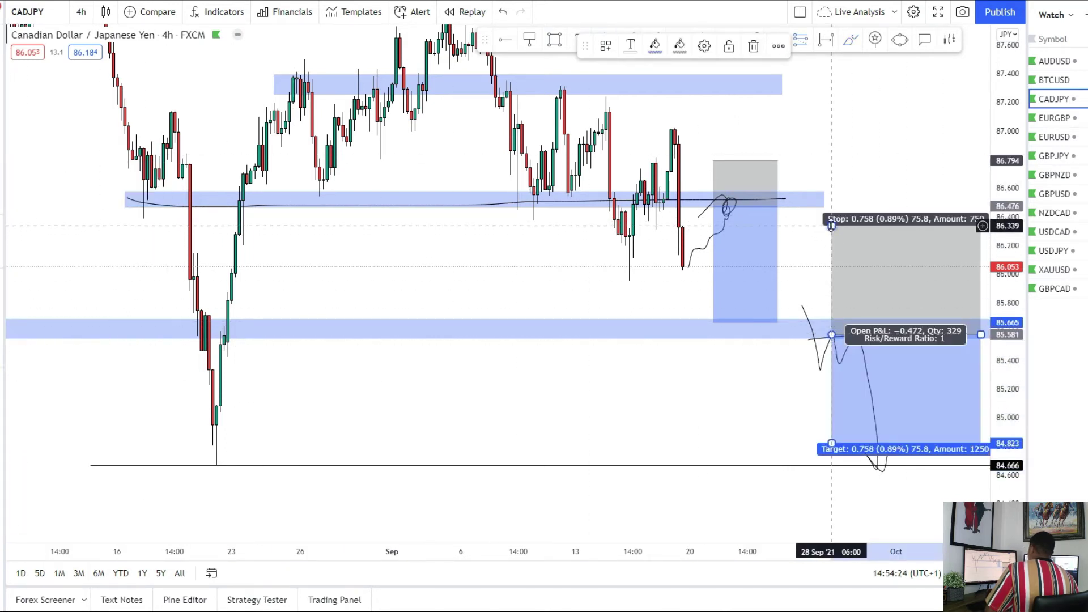
{"action": "left_click_drag", "start_coordinate": [831, 227], "coordinate": [831, 303]}
{"action": "left_click_drag", "start_coordinate": [831, 444], "coordinate": [830, 464]}
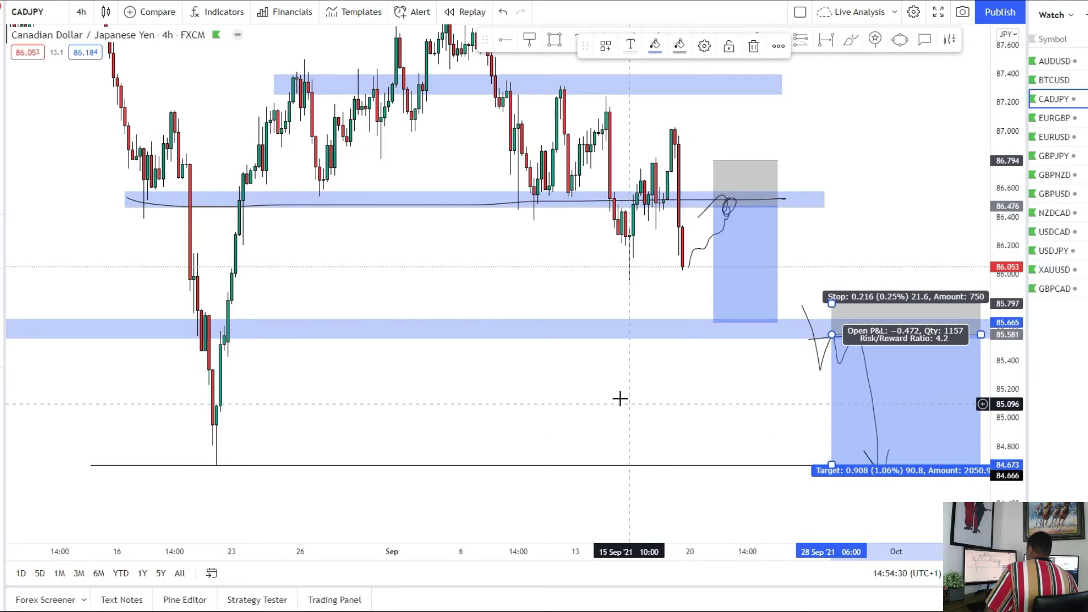
{"action": "scroll", "coordinate": [678, 394], "scroll_direction": "down", "scroll_amount": 3}
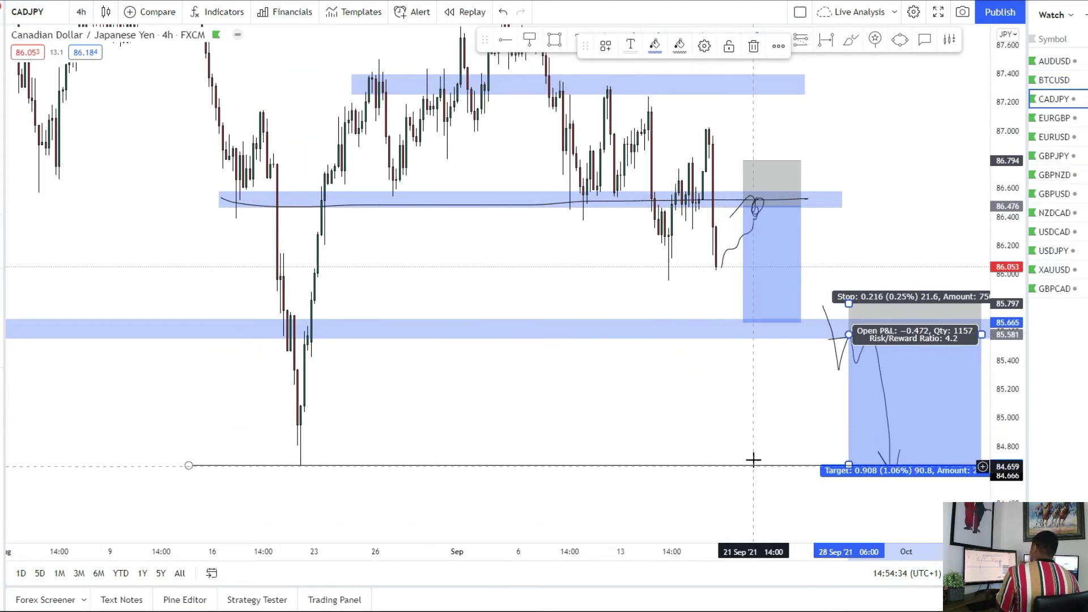
{"action": "scroll", "coordinate": [753, 460], "scroll_direction": "up", "scroll_amount": 2}
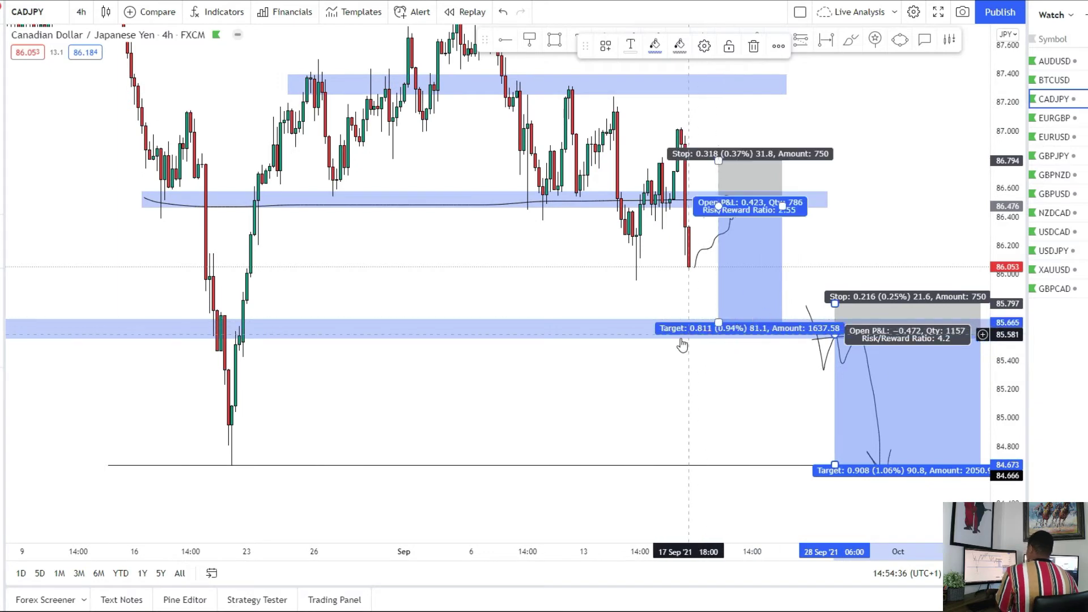
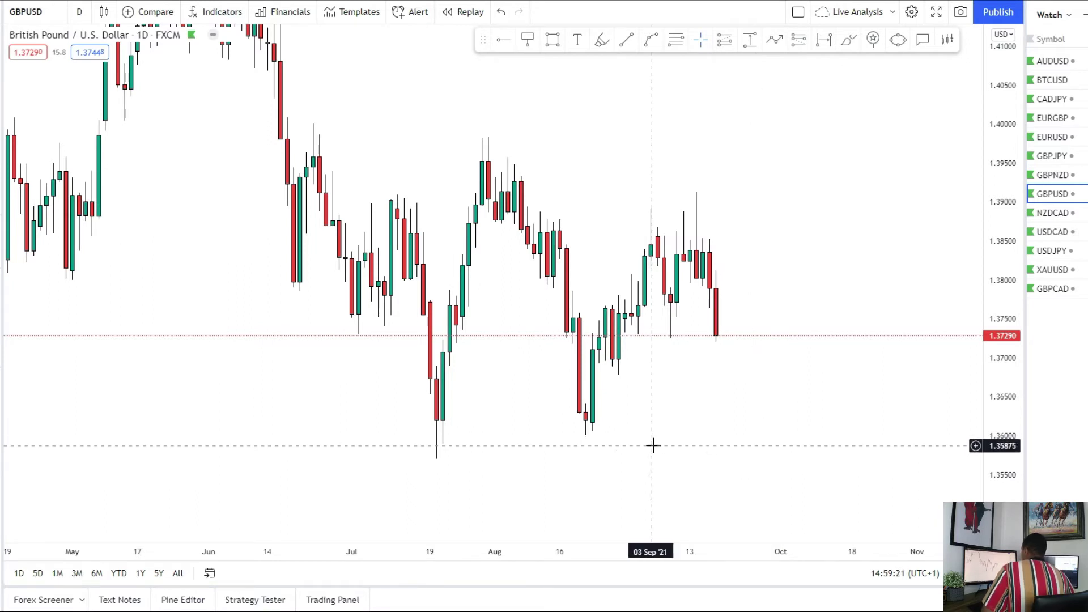
Draw two rectangle zones on daily GBPUSD: about 1.38707 to 1.38415 from 06 Aug '21, and about 1.37506 to 1.37287 from 28 Jun '21.
{"action": "left_click", "coordinate": [1, 115]}
{"action": "left_click", "coordinate": [35, 159]}
{"action": "left_click", "coordinate": [521, 225]}
{"action": "left_click_drag", "start_coordinate": [890, 257], "coordinate": [887, 248]}
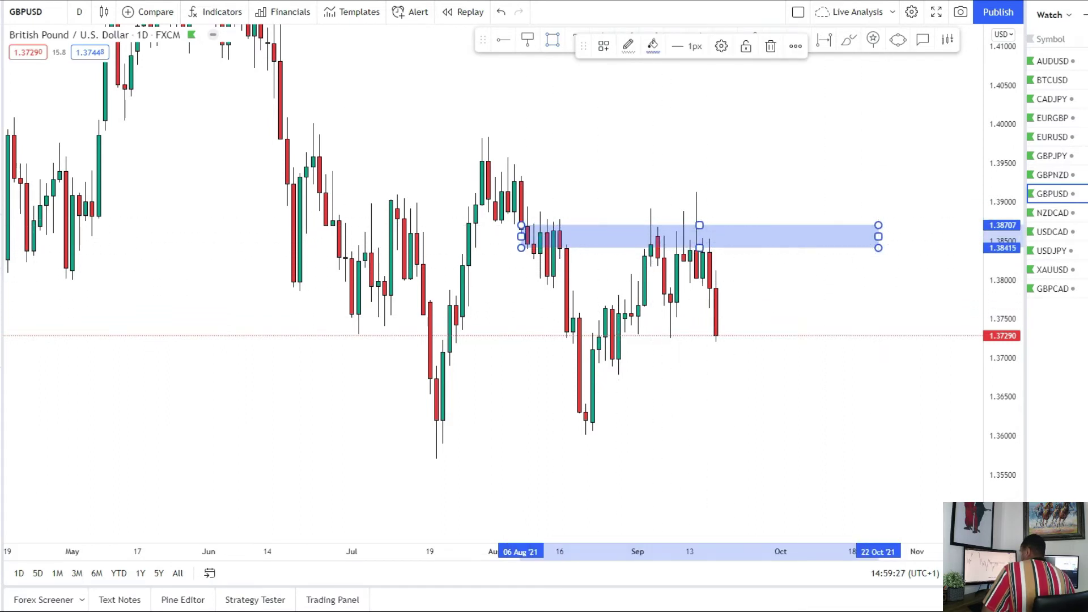
{"action": "left_click", "coordinate": [223, 418]}
{"action": "left_click_drag", "start_coordinate": [332, 318], "coordinate": [839, 335]}
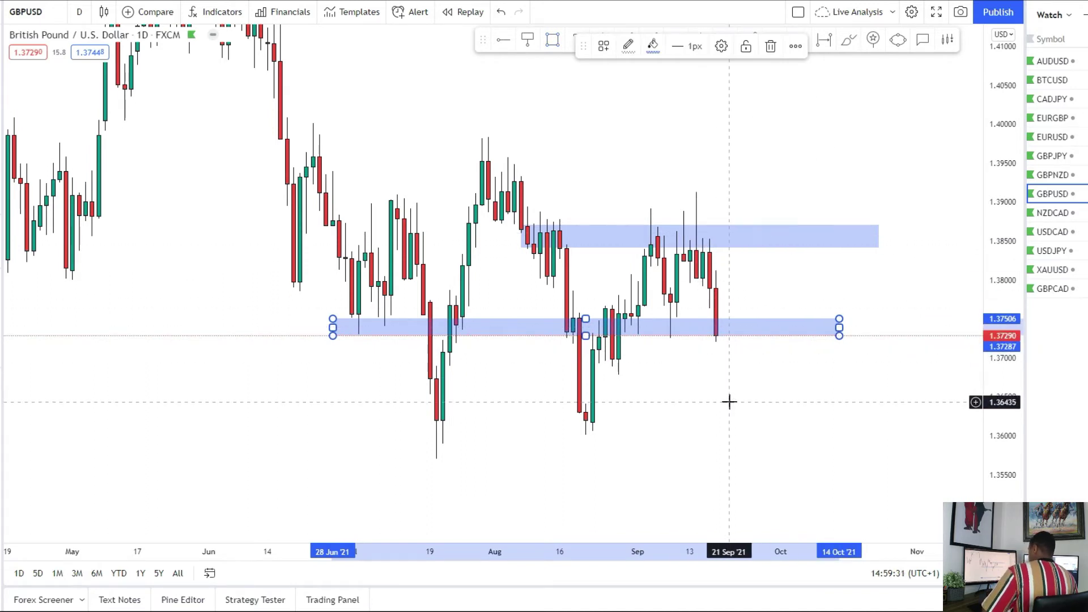
Delete both rectangle zones from the GBPUSD chart.
{"action": "key", "text": "Delete"}
{"action": "key", "text": "Delete"}
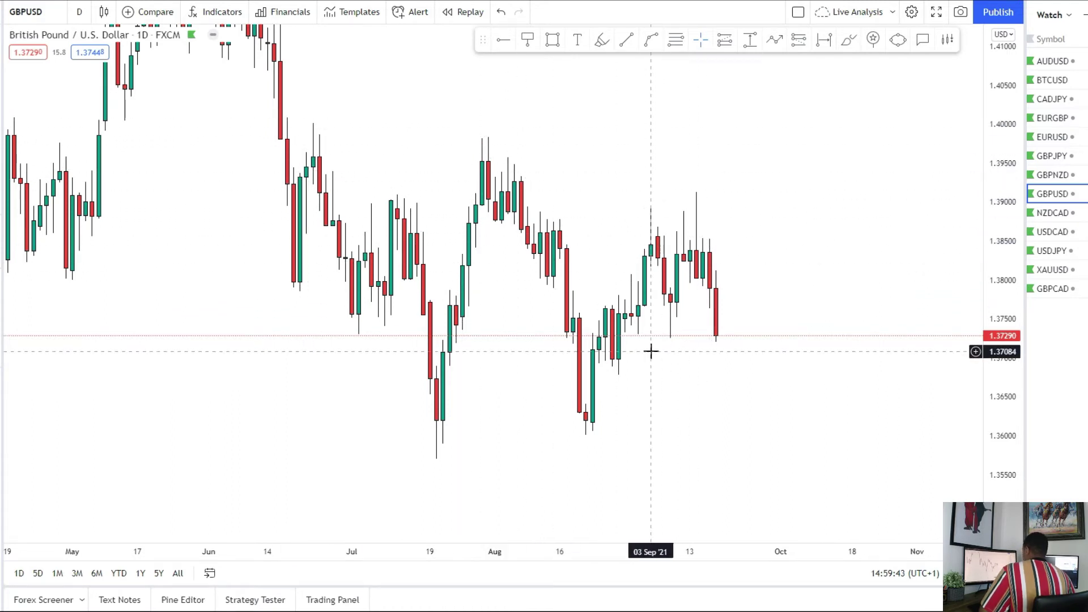
Draw a rectangle zone on GBPUSD over the July and August lows, from 16 Jul to 01 Nov '21, between about 1.36216 and 1.35924.
{"action": "left_click_drag", "start_coordinate": [760, 413], "coordinate": [661, 218]}
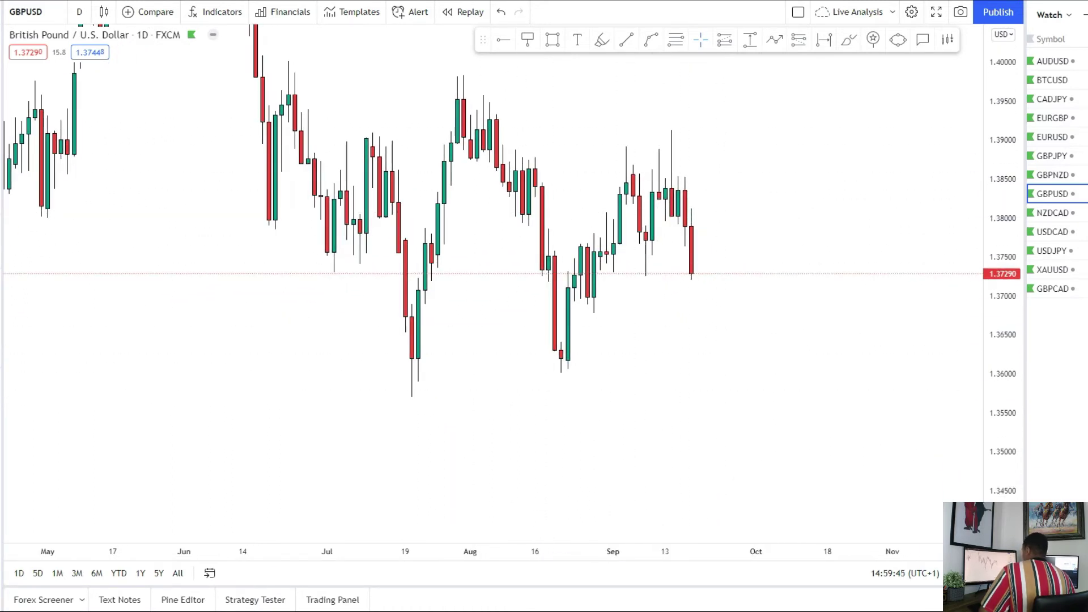
{"action": "left_click_drag", "start_coordinate": [398, 357], "coordinate": [893, 379]}
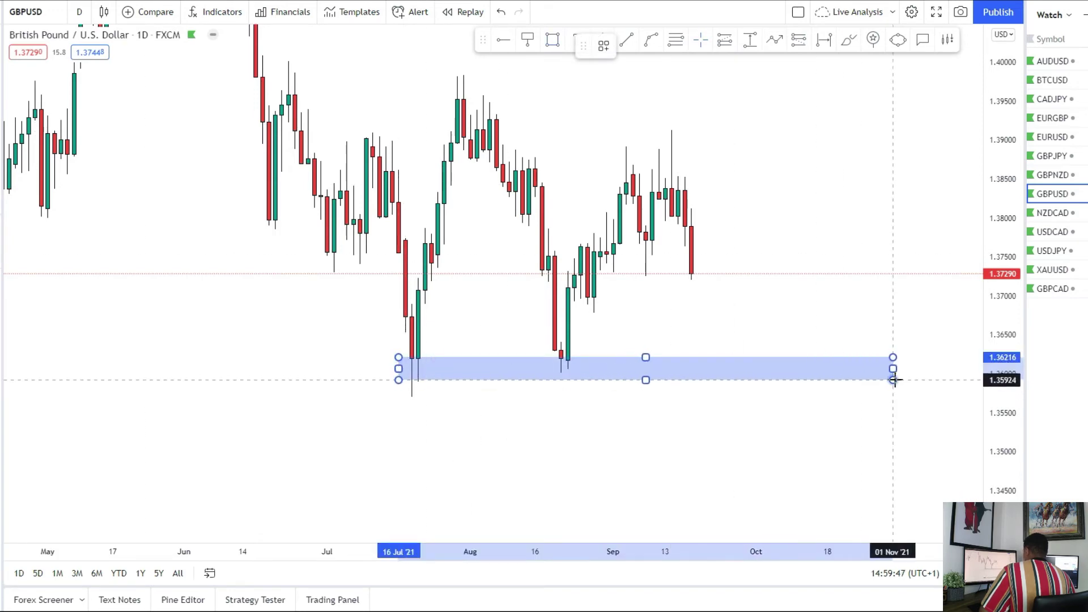
{"action": "left_click_drag", "start_coordinate": [832, 453], "coordinate": [823, 444]}
{"action": "scroll", "coordinate": [721, 439], "scroll_direction": "down", "scroll_amount": 2}
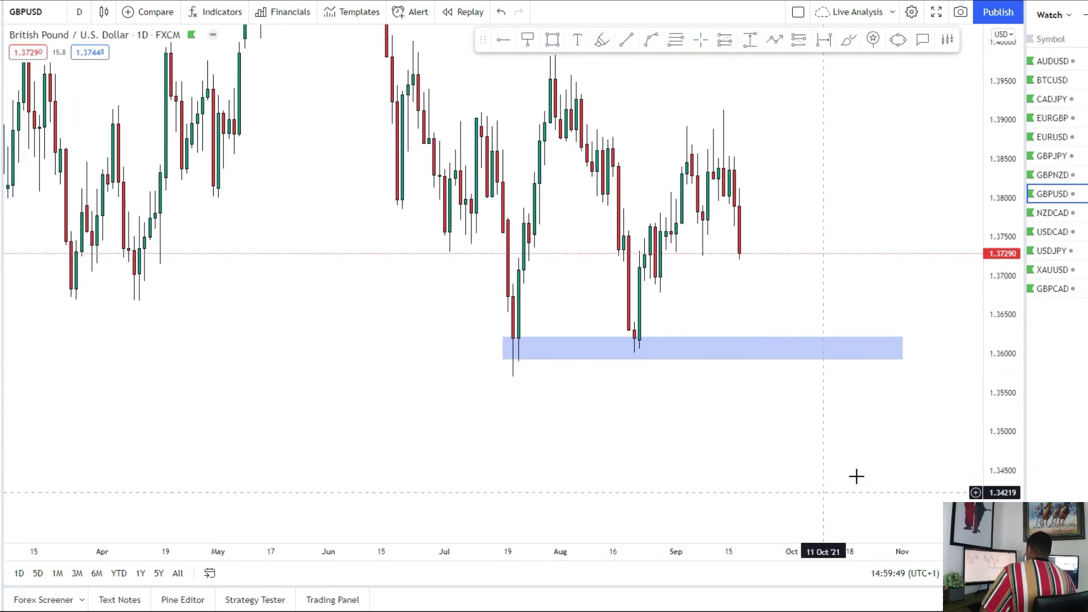
{"action": "left_click_drag", "start_coordinate": [719, 463], "coordinate": [745, 530]}
{"action": "scroll", "coordinate": [739, 513], "scroll_direction": "up", "scroll_amount": 2}
{"action": "scroll", "coordinate": [736, 507], "scroll_direction": "up", "scroll_amount": 1}
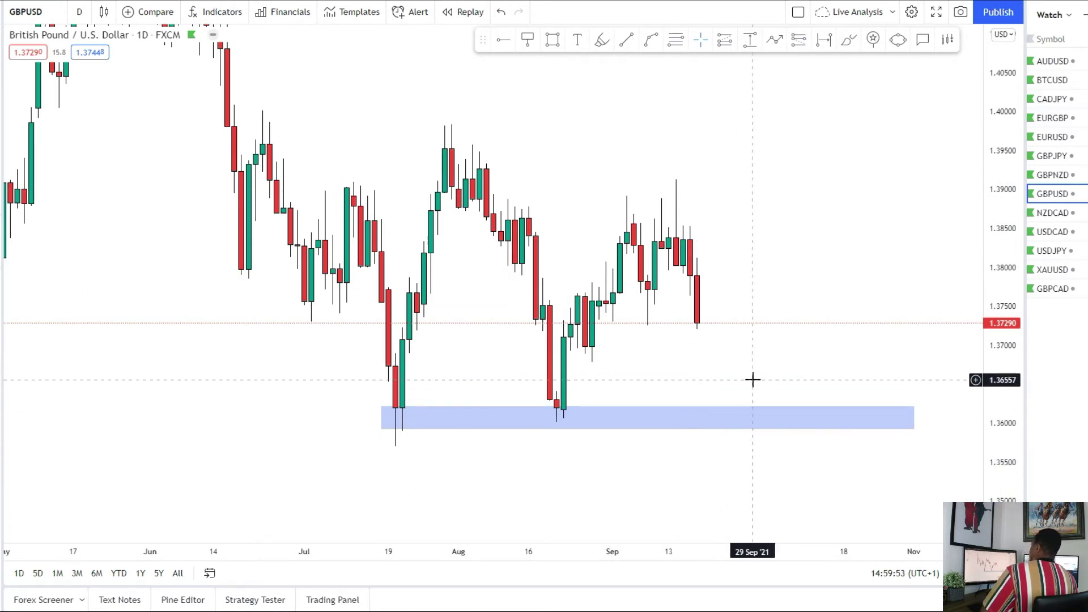
Draw a rectangle zone on daily GBPUSD from 30 Jun to 22 Oct '21, between about 1.37579 and 1.37376.
{"action": "left_click_drag", "start_coordinate": [768, 369], "coordinate": [722, 279]}
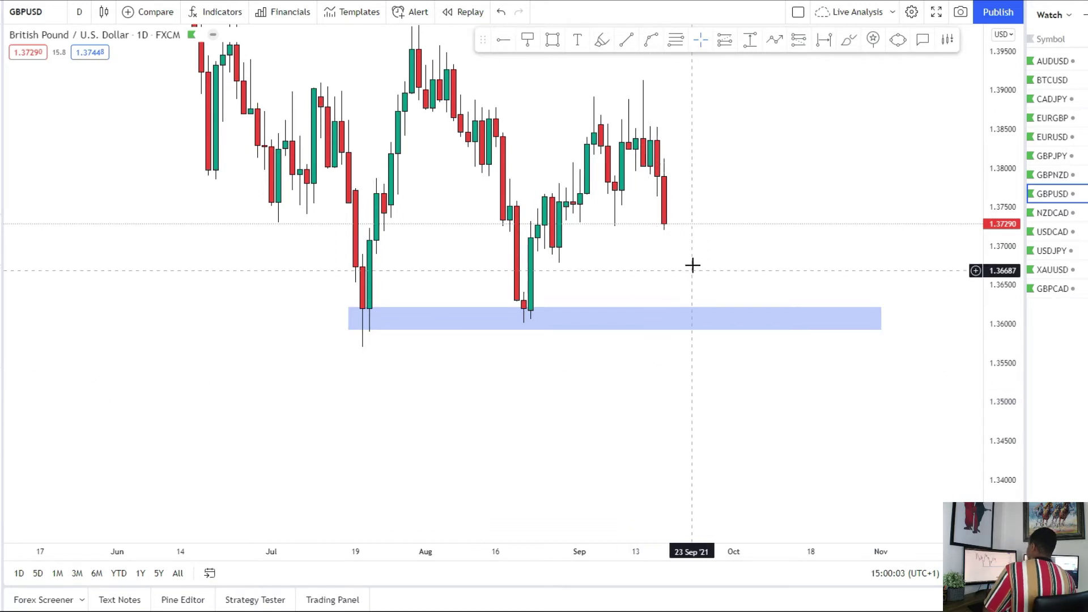
{"action": "scroll", "coordinate": [692, 255], "scroll_direction": "down", "scroll_amount": 1}
{"action": "left_click_drag", "start_coordinate": [671, 287], "coordinate": [674, 338]}
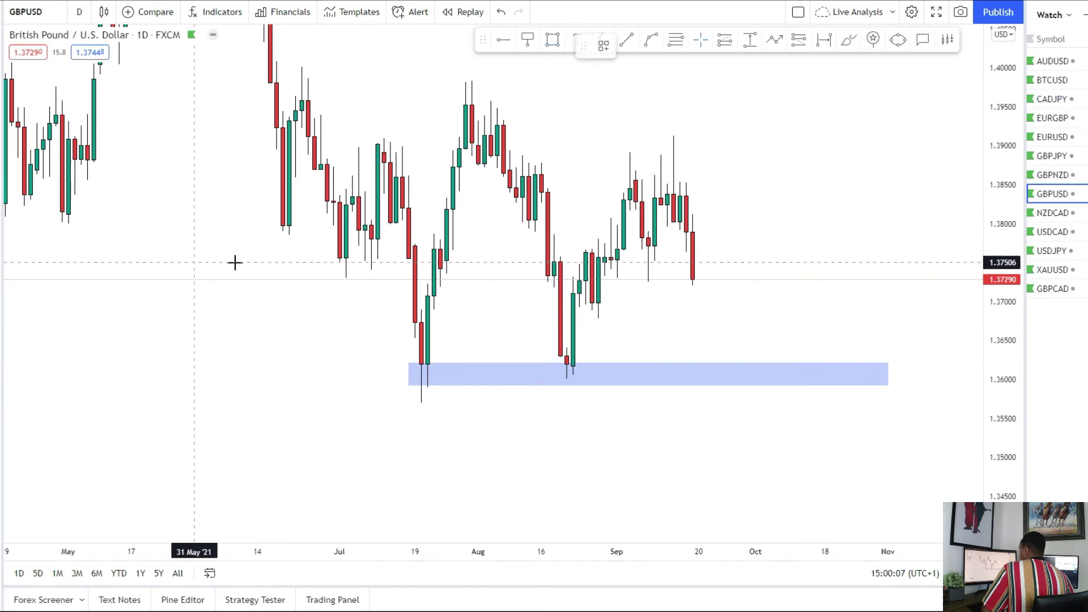
{"action": "left_click", "coordinate": [333, 257]}
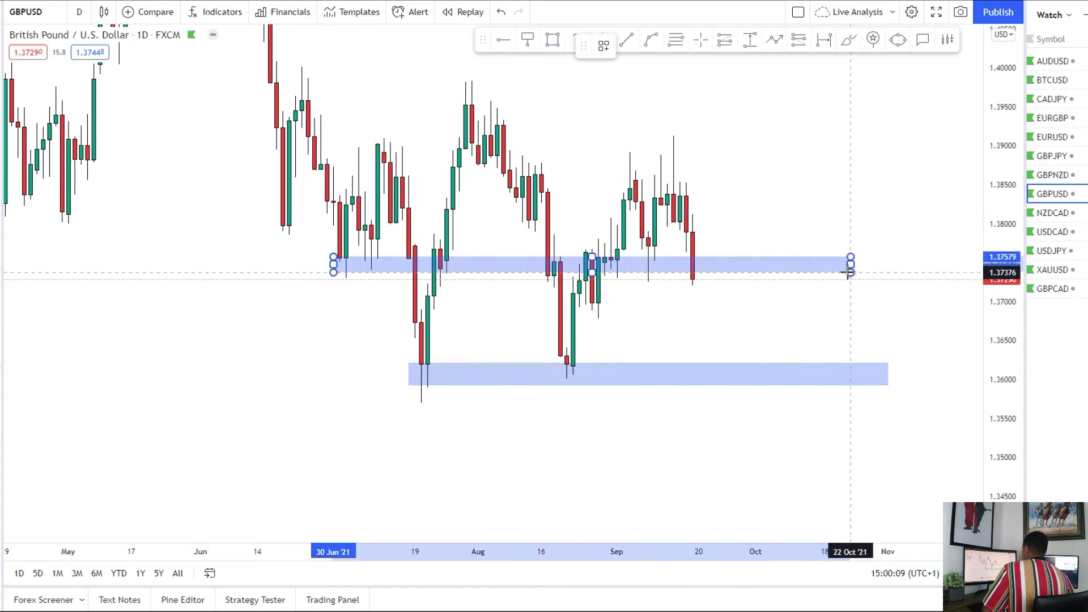
{"action": "left_click", "coordinate": [850, 272]}
Switch the GBPUSD chart to the 4-hour timeframe and examine how price reacts around the two zones.
{"action": "left_click", "coordinate": [79, 11]}
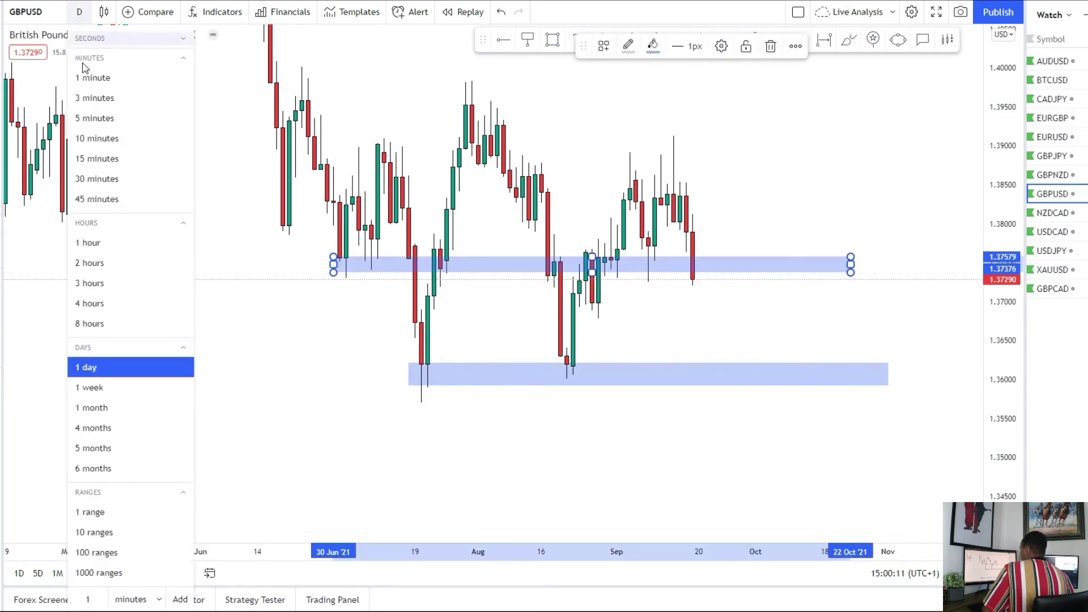
{"action": "left_click", "coordinate": [96, 302]}
{"action": "left_click_drag", "start_coordinate": [986, 455], "coordinate": [997, 419]}
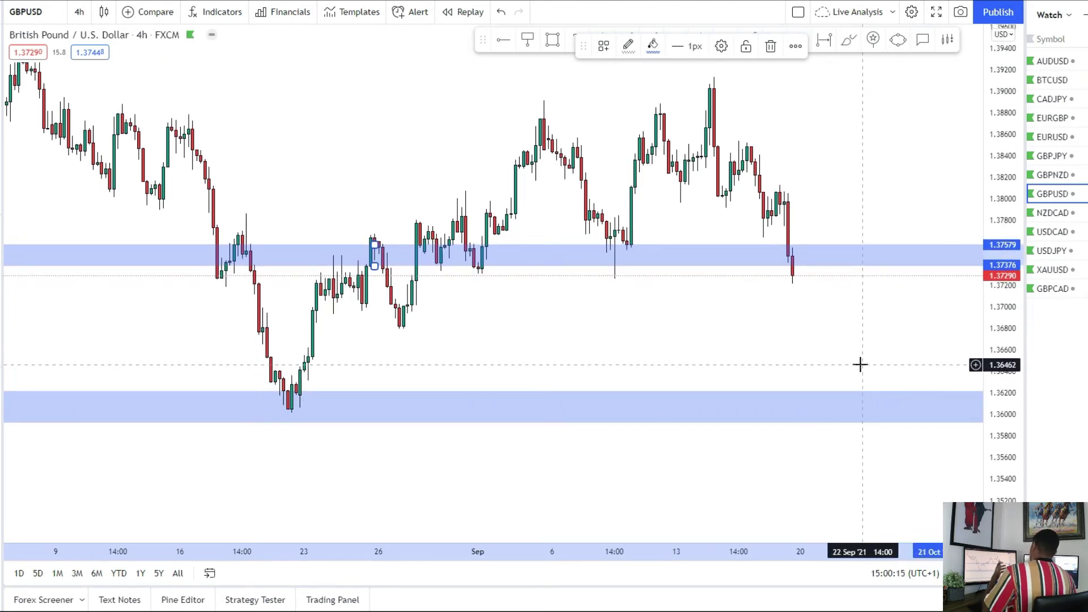
{"action": "scroll", "coordinate": [839, 369], "scroll_direction": "down", "scroll_amount": 2}
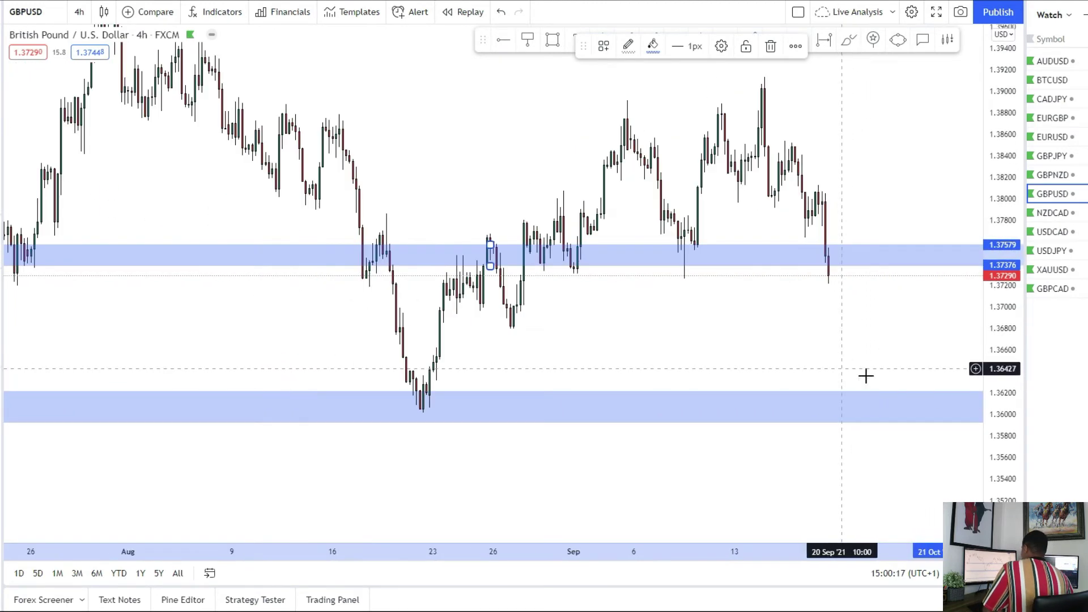
{"action": "left_click_drag", "start_coordinate": [1002, 459], "coordinate": [1000, 427]}
{"action": "scroll", "coordinate": [827, 399], "scroll_direction": "up", "scroll_amount": 2}
{"action": "left_click_drag", "start_coordinate": [751, 353], "coordinate": [690, 351]}
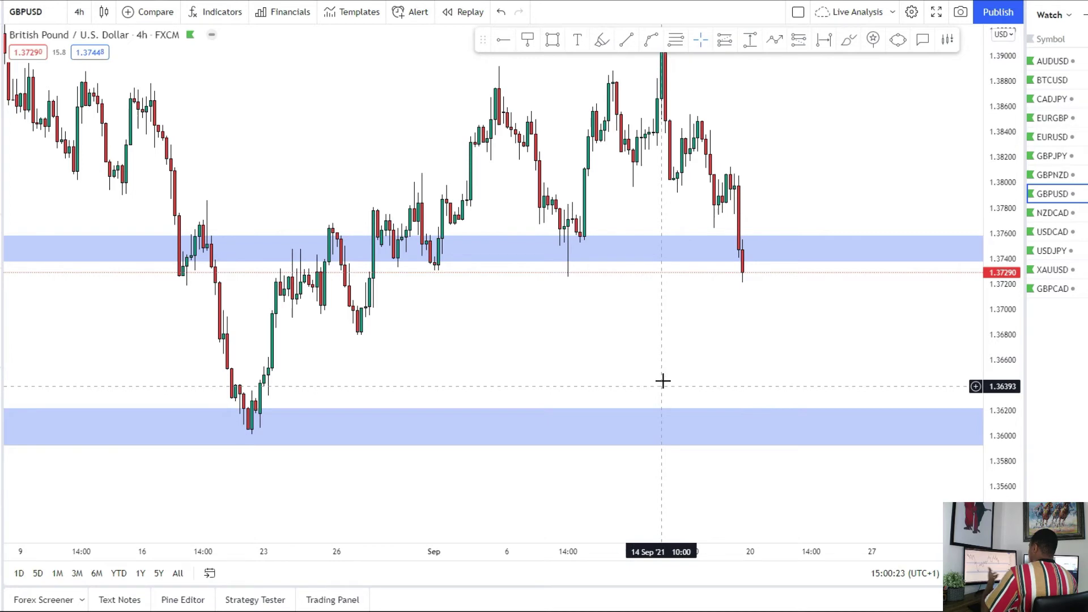
{"action": "scroll", "coordinate": [680, 352], "scroll_direction": "down", "scroll_amount": 2}
{"action": "scroll", "coordinate": [670, 372], "scroll_direction": "up", "scroll_amount": 4}
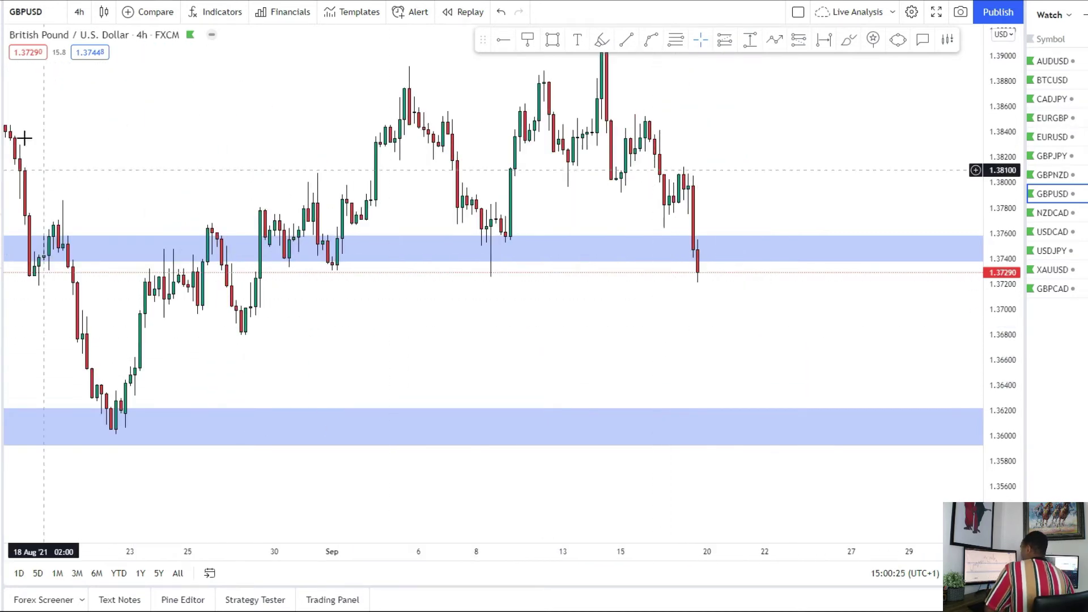
{"action": "scroll", "coordinate": [189, 347], "scroll_direction": "down", "scroll_amount": 3}
{"action": "scroll", "coordinate": [214, 248], "scroll_direction": "down", "scroll_amount": 2}
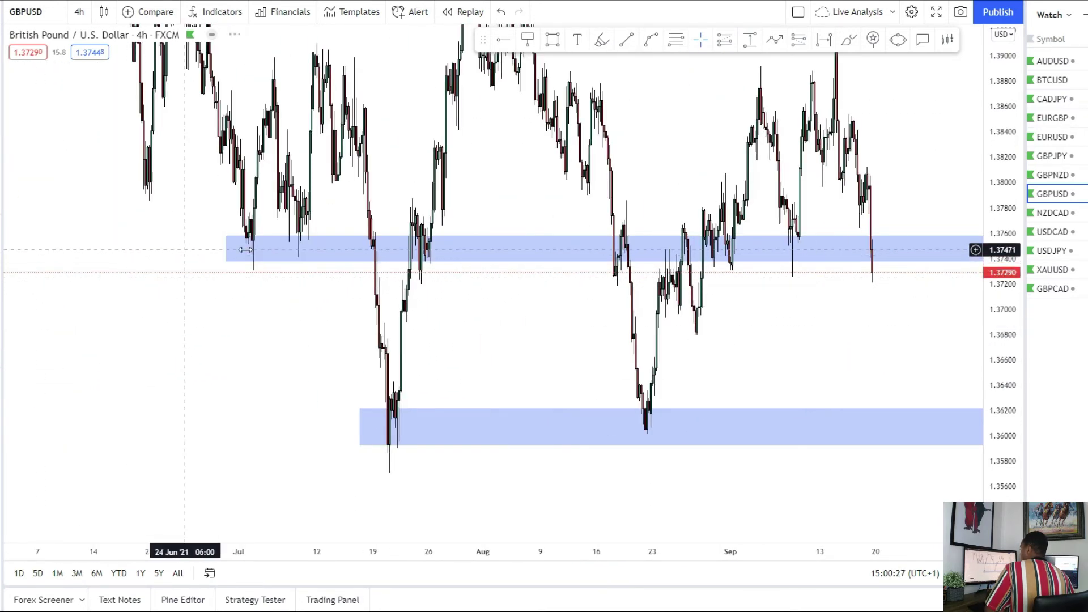
{"action": "scroll", "coordinate": [781, 274], "scroll_direction": "up", "scroll_amount": 5}
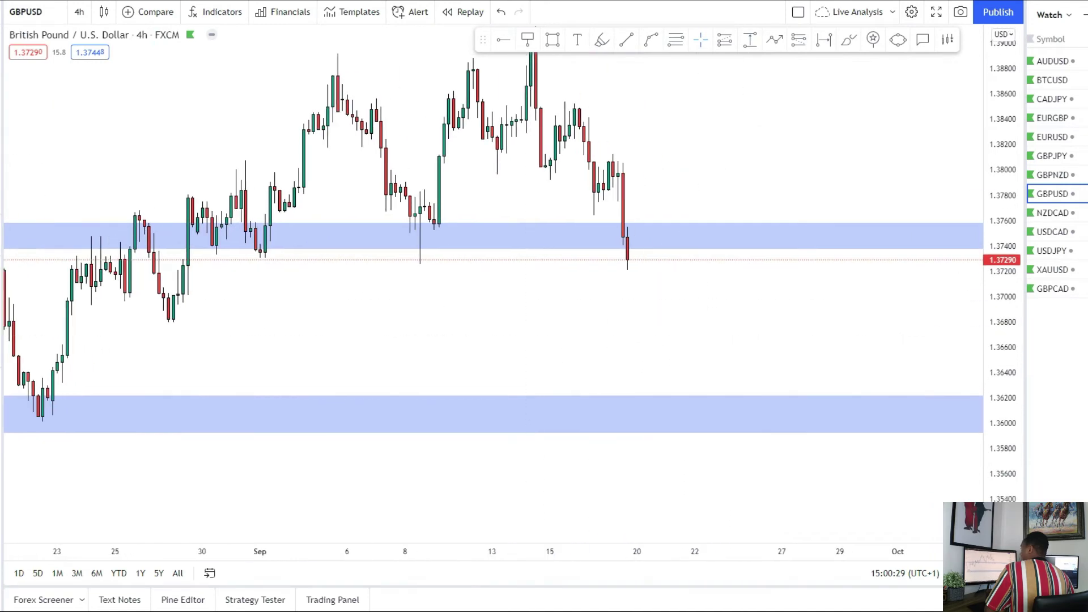
Brush a projected dip, retest of the middle zone and drop to the lower zone, plus a horizontal line at about 1.36800.
{"action": "left_click", "coordinate": [1, 113]}
{"action": "left_click", "coordinate": [36, 111]}
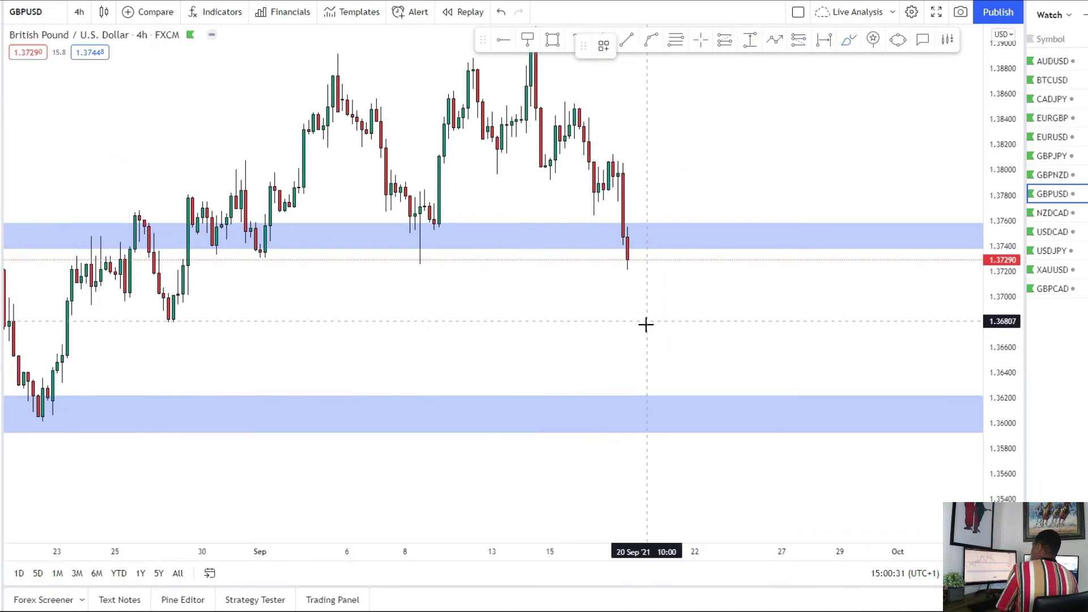
{"action": "mouse_move", "coordinate": [623, 231]}
{"action": "left_mouse_down"}
{"action": "mouse_move", "coordinate": [645, 256]}
{"action": "mouse_move", "coordinate": [684, 221]}
{"action": "mouse_move", "coordinate": [731, 232]}
{"action": "mouse_move", "coordinate": [707, 426]}
{"action": "mouse_move", "coordinate": [719, 404]}
{"action": "left_mouse_up"}
{"action": "left_click_drag", "start_coordinate": [151, 322], "coordinate": [811, 322]}
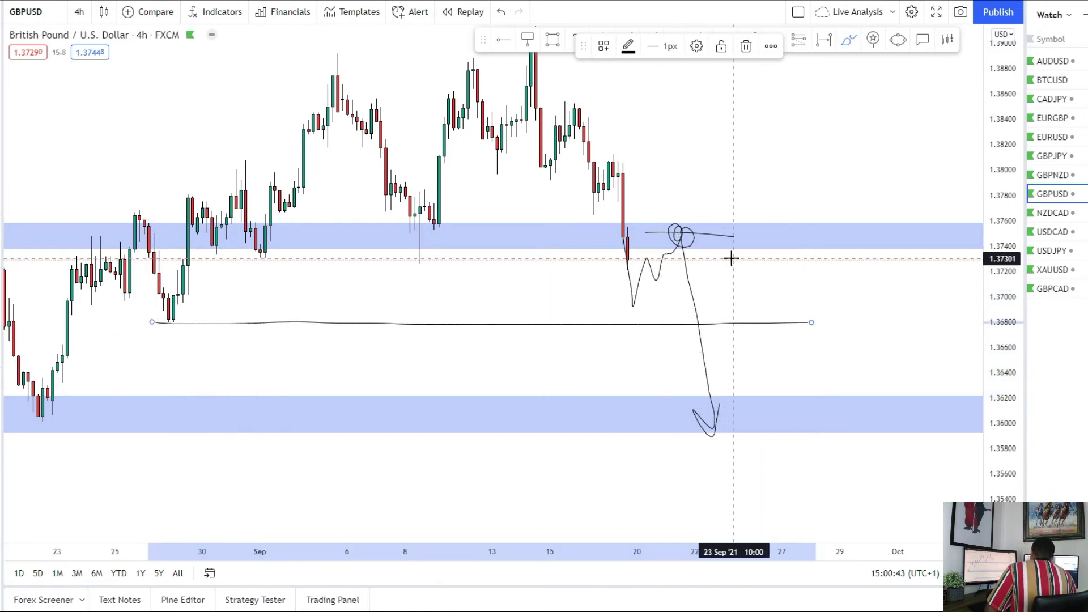
Brush a circle where the projected drop crosses the hand-drawn line, and underline the drop's end in the lower zone.
{"action": "scroll", "coordinate": [736, 371], "scroll_direction": "down", "scroll_amount": 2}
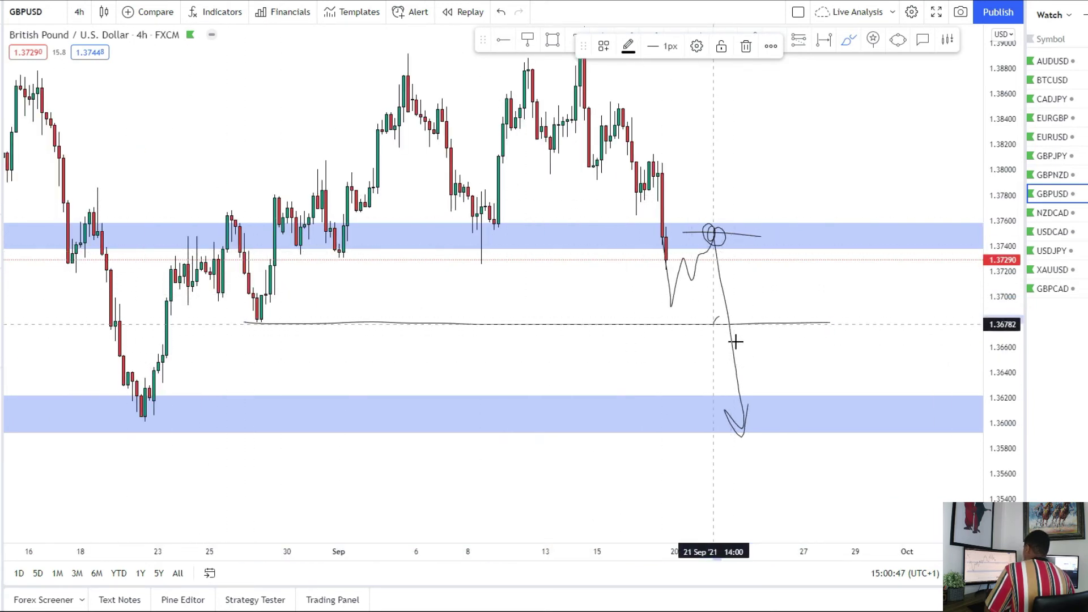
{"action": "left_click_drag", "start_coordinate": [713, 306], "coordinate": [711, 329]}
{"action": "mouse_move", "coordinate": [682, 432]}
{"action": "left_mouse_down"}
{"action": "mouse_move", "coordinate": [777, 422]}
{"action": "mouse_move", "coordinate": [731, 425]}
{"action": "left_mouse_up"}
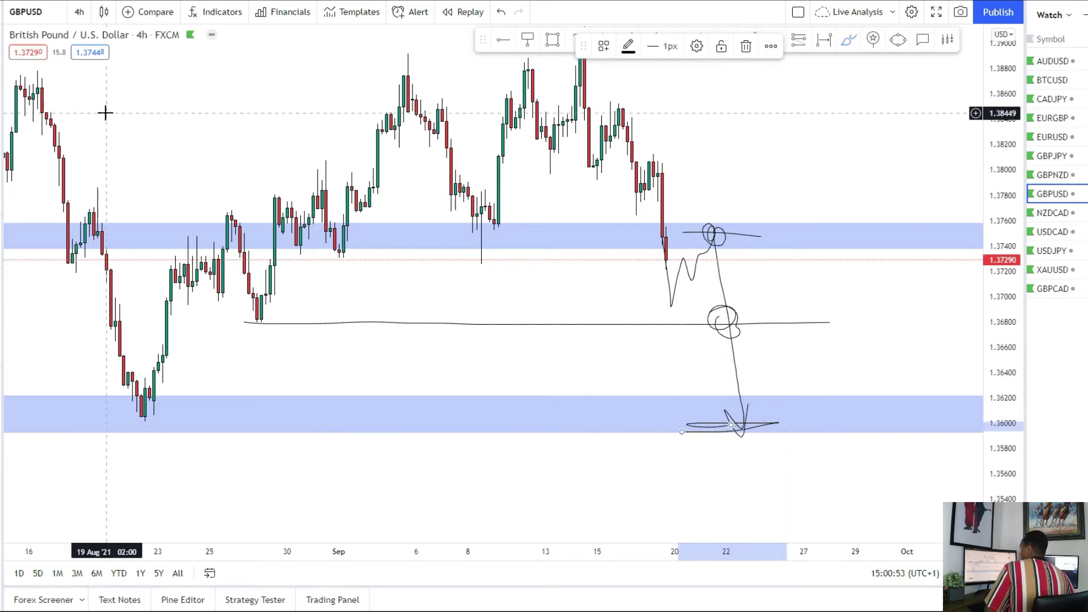
Draw a rectangle zone across the September highs on 4-hour GBPUSD, between about 1.386 and 1.384.
{"action": "left_click_drag", "start_coordinate": [105, 112], "coordinate": [131, 200]}
{"action": "left_click", "coordinate": [2, 118]}
{"action": "left_click", "coordinate": [28, 163]}
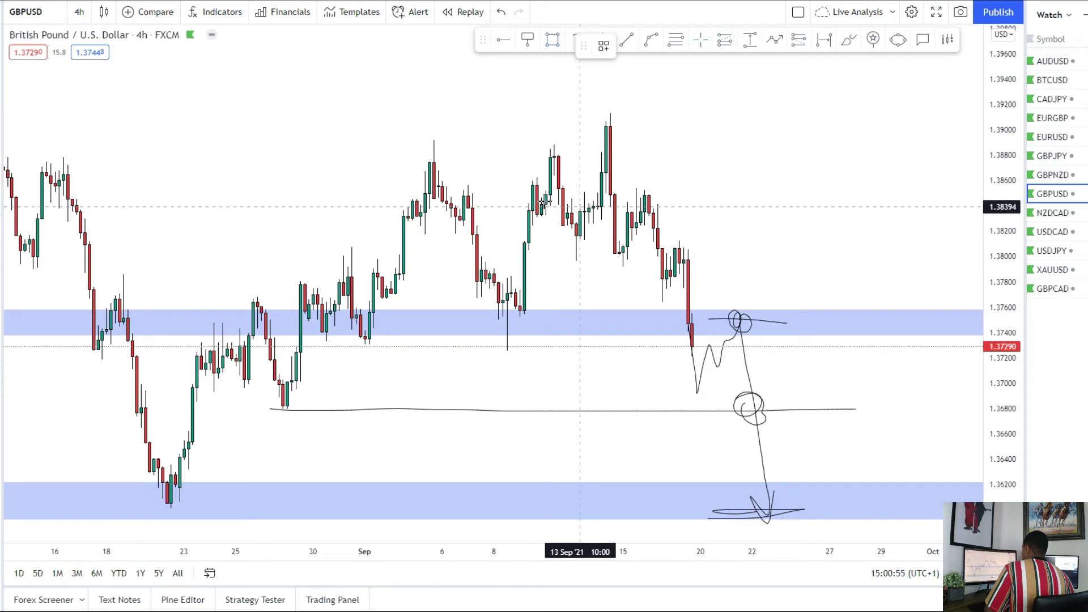
{"action": "mouse_move", "coordinate": [515, 179]}
{"action": "left_mouse_down"}
{"action": "mouse_move", "coordinate": [949, 213]}
{"action": "mouse_move", "coordinate": [932, 202]}
{"action": "mouse_move", "coordinate": [946, 204]}
{"action": "left_mouse_up"}
{"action": "left_click_drag", "start_coordinate": [789, 252], "coordinate": [765, 191]}
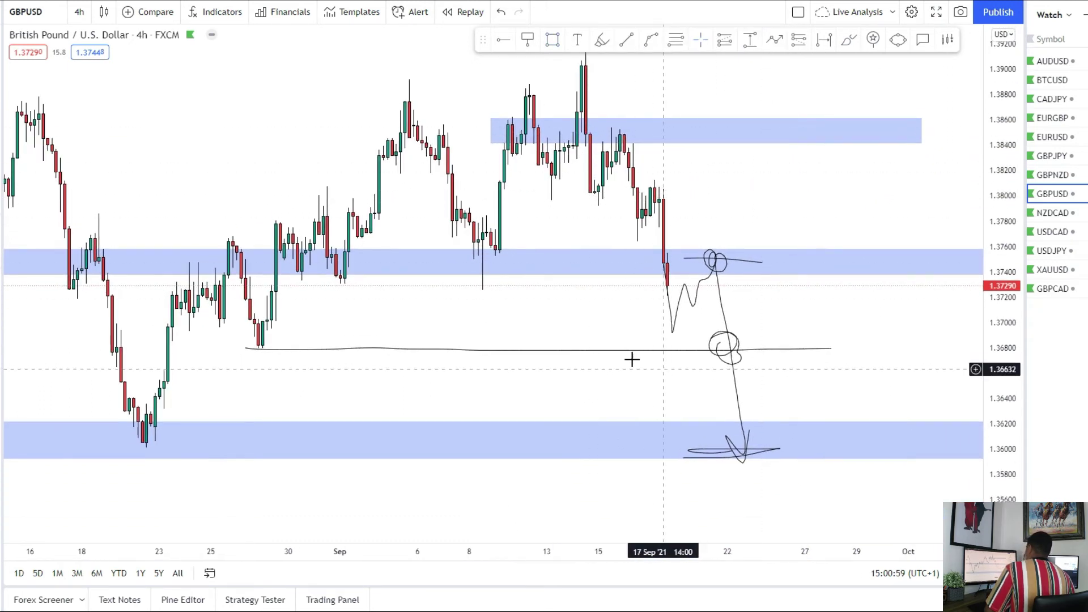
Brush a circle in the September-highs zone and an arrow from it down to the lowest zone.
{"action": "left_click", "coordinate": [1, 117]}
{"action": "left_click", "coordinate": [10, 113]}
{"action": "mouse_move", "coordinate": [781, 126]}
{"action": "left_mouse_down"}
{"action": "mouse_move", "coordinate": [756, 144]}
{"action": "mouse_move", "coordinate": [762, 135]}
{"action": "mouse_move", "coordinate": [848, 440]}
{"action": "mouse_move", "coordinate": [833, 424]}
{"action": "mouse_move", "coordinate": [857, 402]}
{"action": "left_mouse_up"}
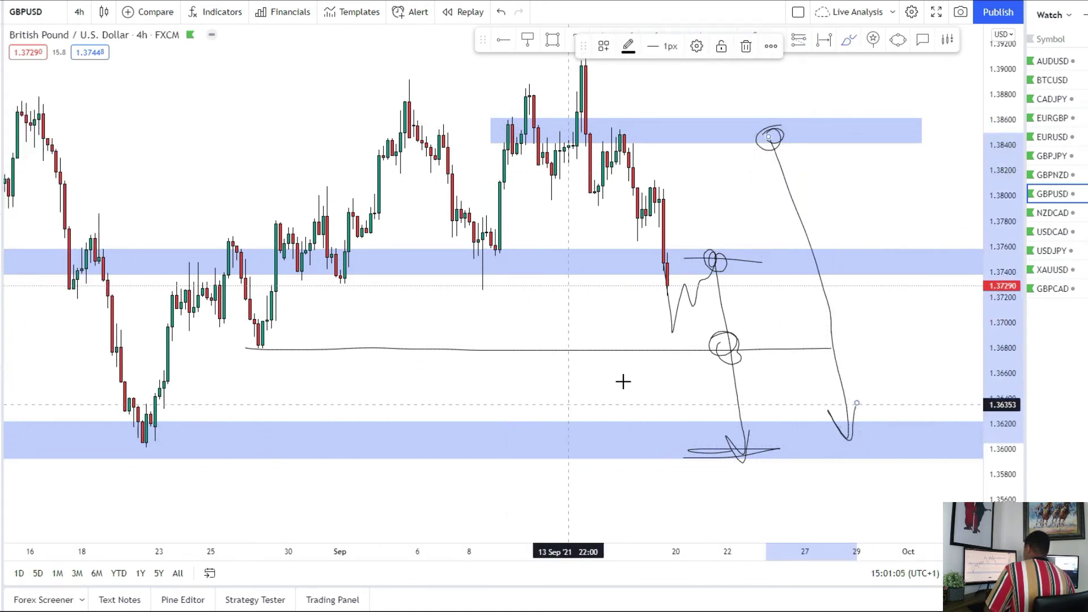
Place a short position at the middle-zone retest with entry about 1.37526, stop about 1.37835 and target about 1.35979.
{"action": "left_click", "coordinate": [2, 183]}
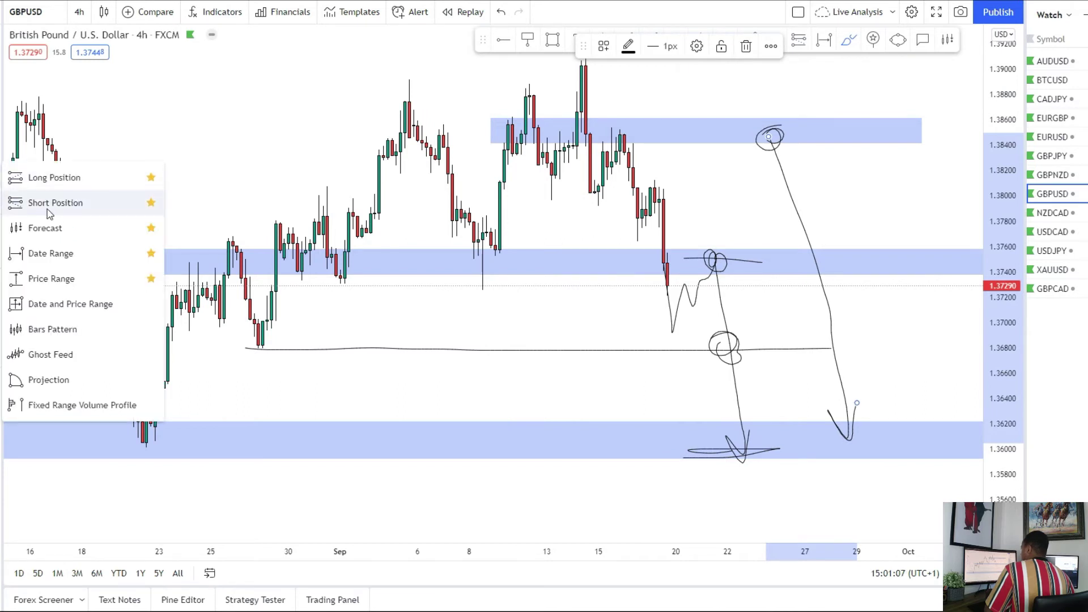
{"action": "left_click", "coordinate": [51, 204]}
{"action": "left_click", "coordinate": [706, 256]}
{"action": "left_click_drag", "start_coordinate": [706, 177], "coordinate": [706, 217]}
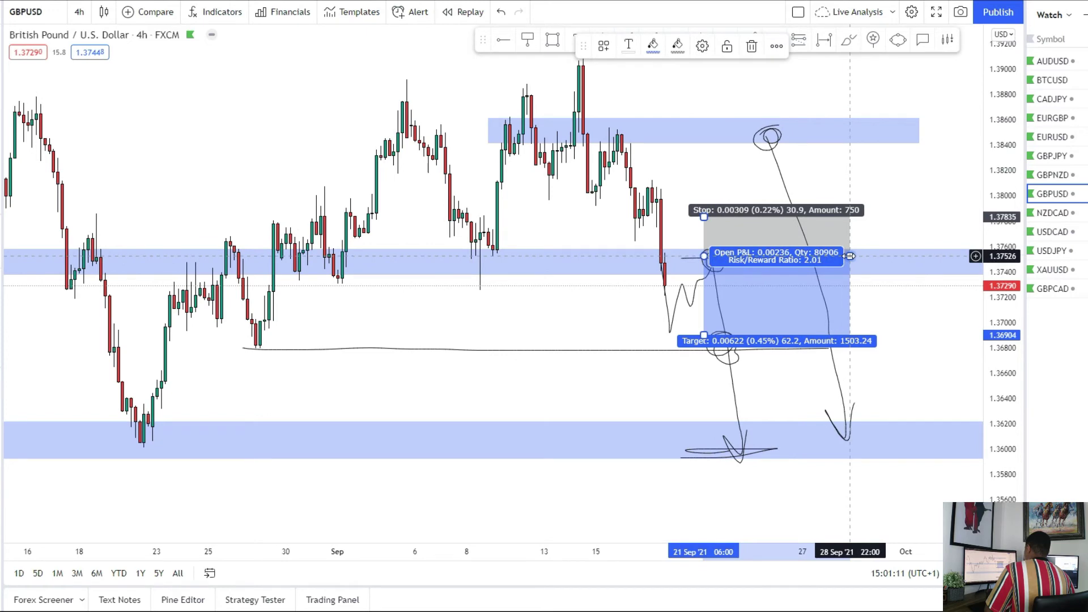
{"action": "left_click_drag", "start_coordinate": [849, 256], "coordinate": [754, 256]}
{"action": "left_click_drag", "start_coordinate": [704, 335], "coordinate": [703, 452]}
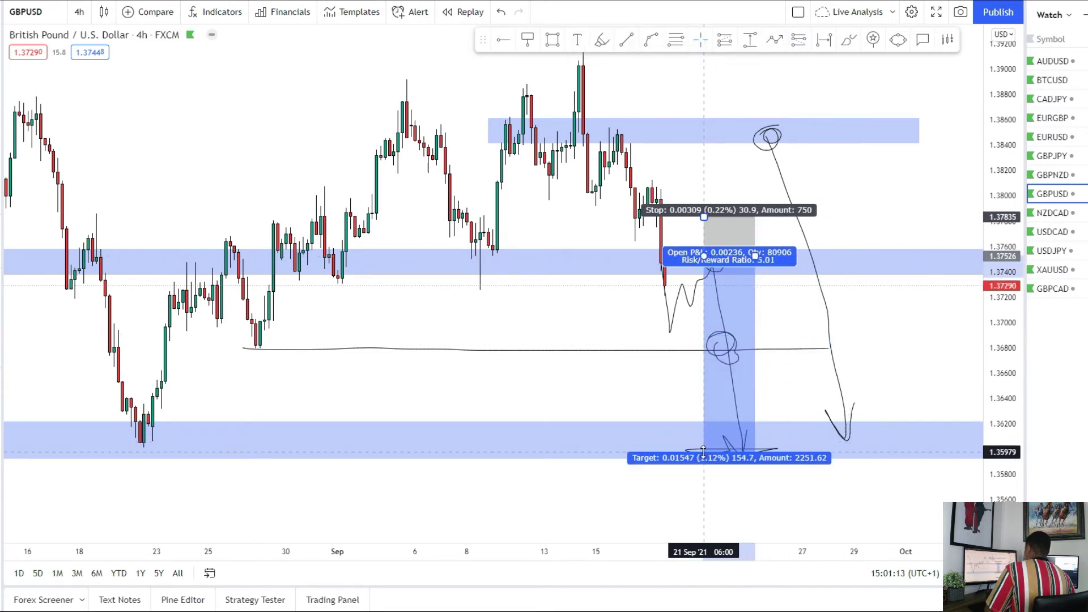
Place a second short position at the circled upper zone with entry about 1.38434, stop about 1.38838 and target about 1.3599.
{"action": "left_click", "coordinate": [17, 179]}
{"action": "left_click", "coordinate": [776, 141]}
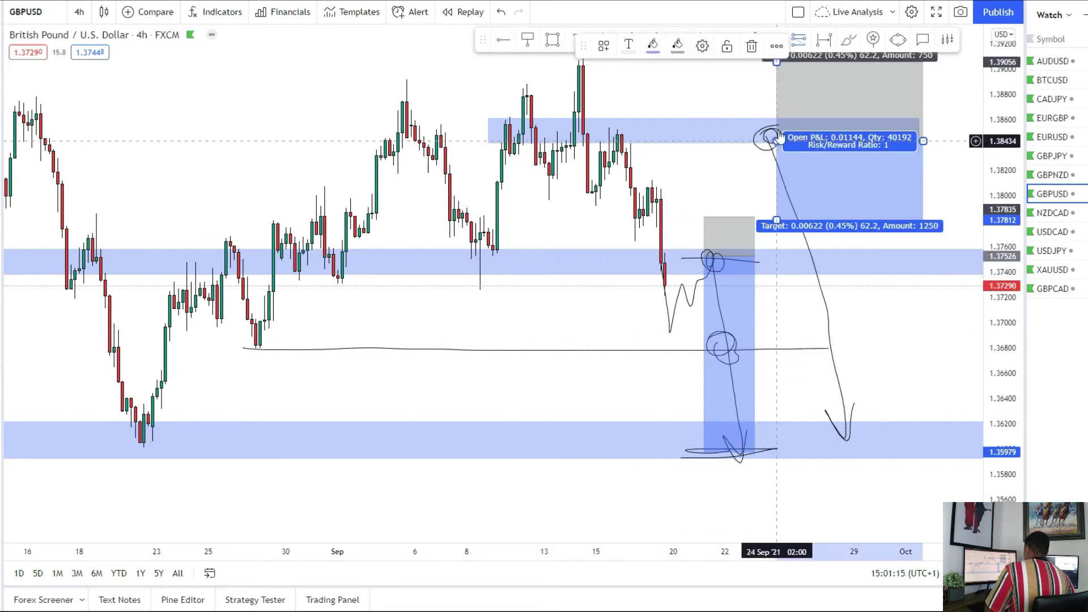
{"action": "left_click_drag", "start_coordinate": [777, 63], "coordinate": [775, 90]}
{"action": "left_click_drag", "start_coordinate": [925, 142], "coordinate": [875, 141]}
{"action": "left_click_drag", "start_coordinate": [781, 222], "coordinate": [777, 450]}
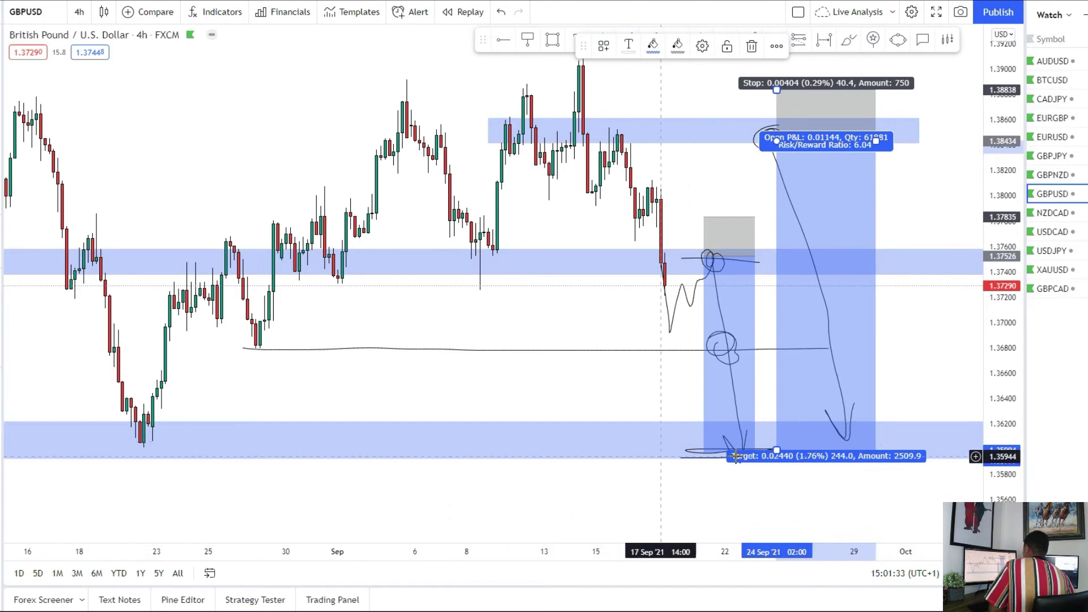
{"action": "left_click_drag", "start_coordinate": [574, 406], "coordinate": [567, 418]}
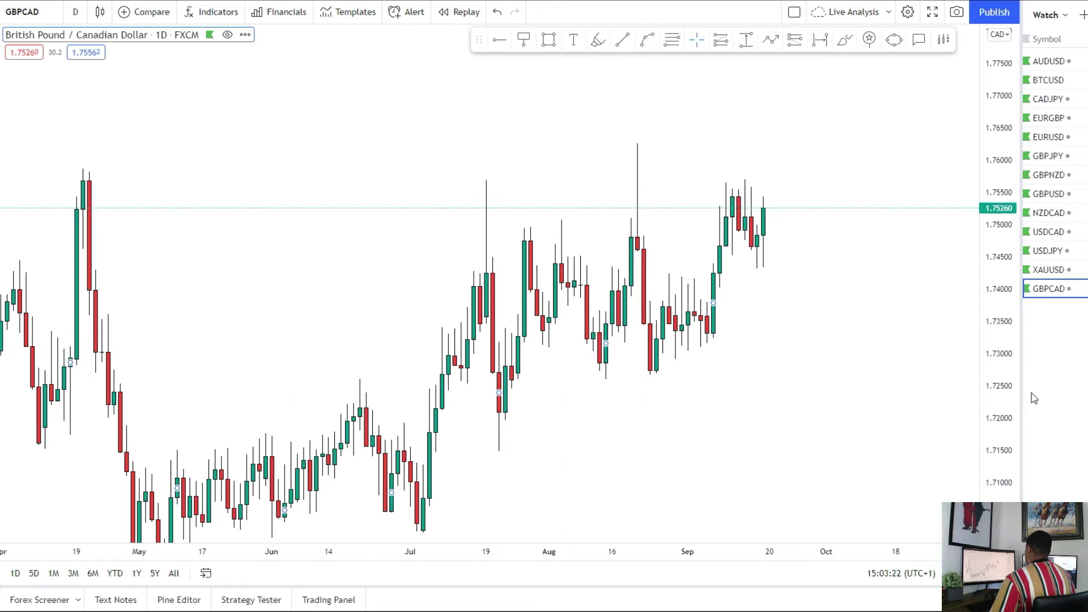
Draw a rectangle zone on daily GBPCAD from 05 Mar to 21 Oct '21, between about 1.75723 and 1.75520.
{"action": "left_click_drag", "start_coordinate": [992, 421], "coordinate": [892, 368]}
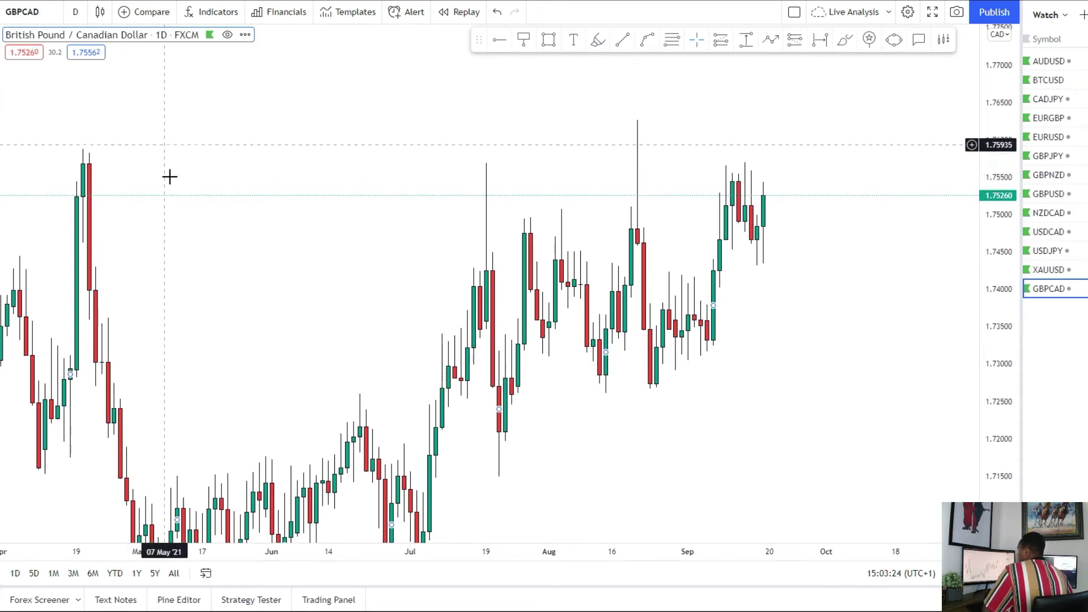
{"action": "scroll", "coordinate": [165, 148], "scroll_direction": "down", "scroll_amount": 3}
{"action": "left_click", "coordinate": [1, 117]}
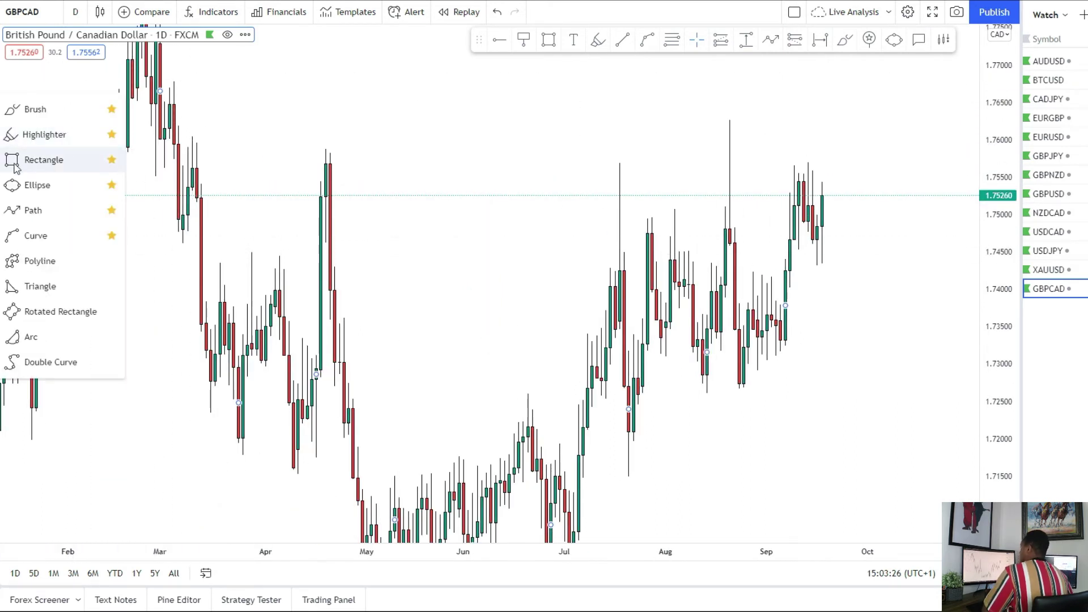
{"action": "left_click", "coordinate": [16, 165]}
{"action": "mouse_move", "coordinate": [177, 160]}
{"action": "left_mouse_down"}
{"action": "mouse_move", "coordinate": [663, 185]}
{"action": "mouse_move", "coordinate": [937, 187]}
{"action": "mouse_move", "coordinate": [932, 175]}
{"action": "left_mouse_up"}
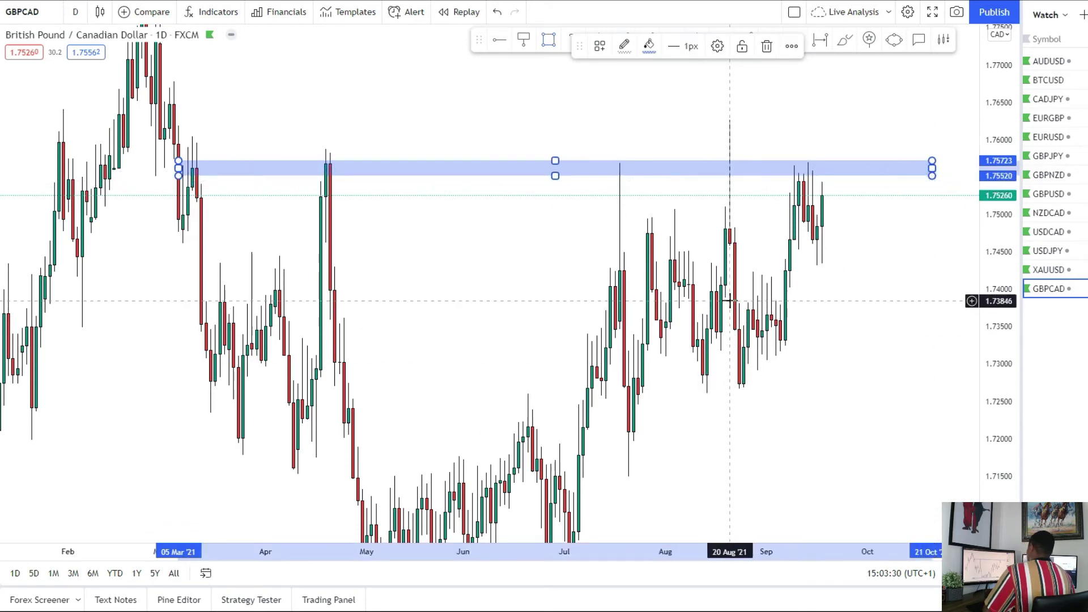
{"action": "left_click", "coordinate": [493, 214]}
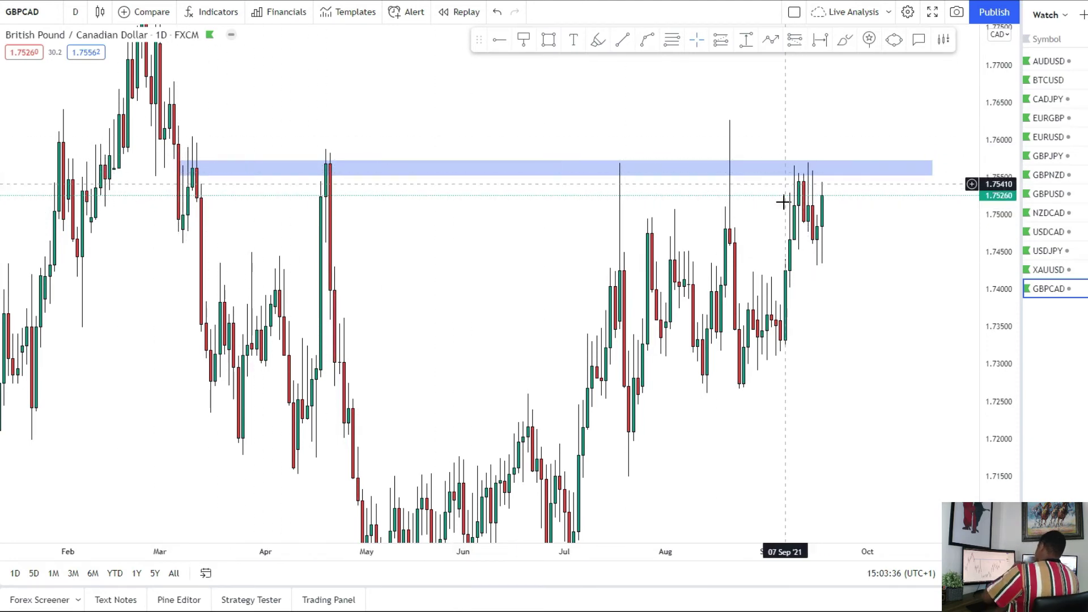
Switch GBPCAD to the 4-hour timeframe and examine the recent price action below the zone.
{"action": "scroll", "coordinate": [750, 212], "scroll_direction": "up", "scroll_amount": 1}
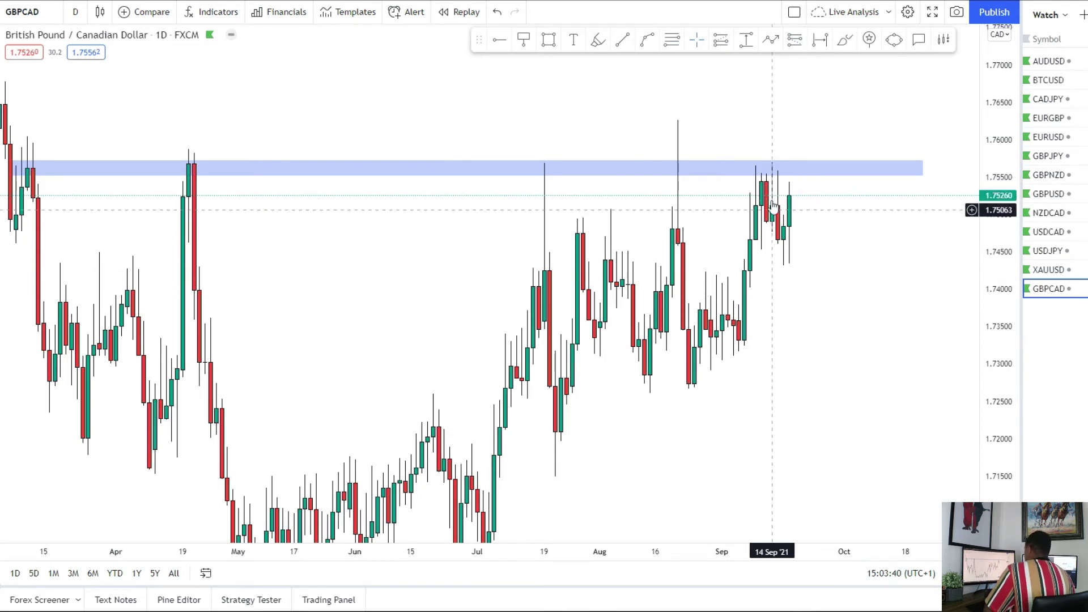
{"action": "left_click", "coordinate": [72, 16]}
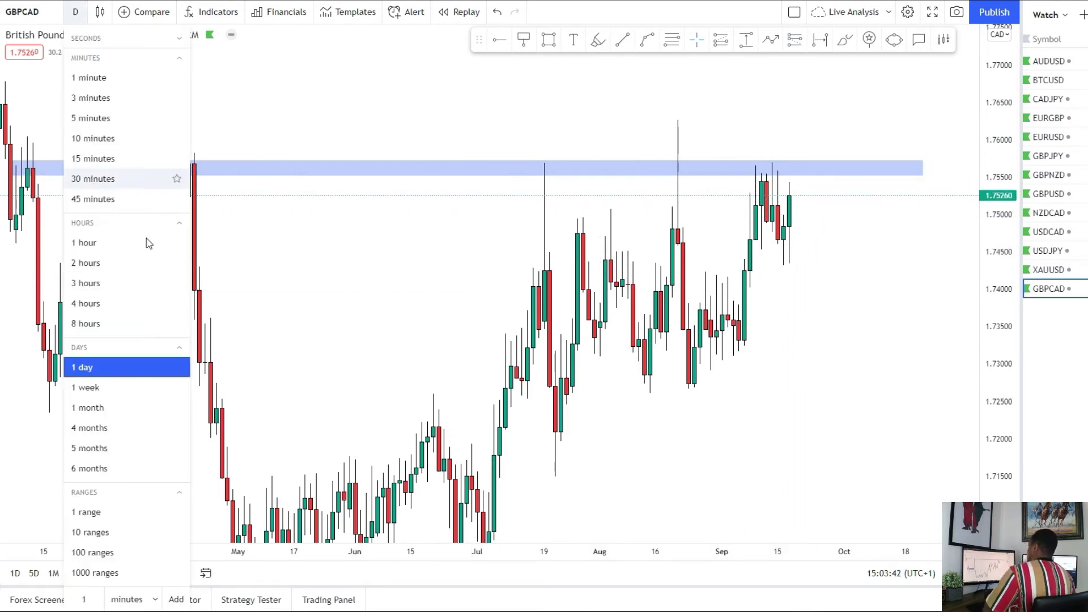
{"action": "left_click", "coordinate": [116, 307]}
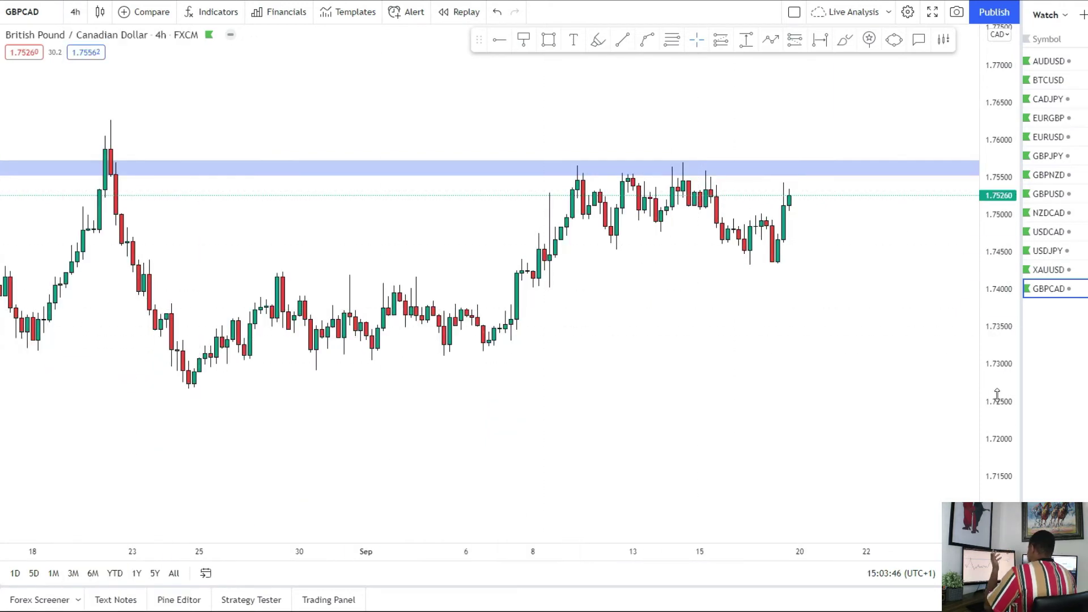
{"action": "left_click_drag", "start_coordinate": [998, 395], "coordinate": [996, 282]}
{"action": "scroll", "coordinate": [912, 305], "scroll_direction": "down", "scroll_amount": 4}
{"action": "left_click_drag", "start_coordinate": [818, 343], "coordinate": [752, 411]}
{"action": "scroll", "coordinate": [758, 368], "scroll_direction": "up", "scroll_amount": 2}
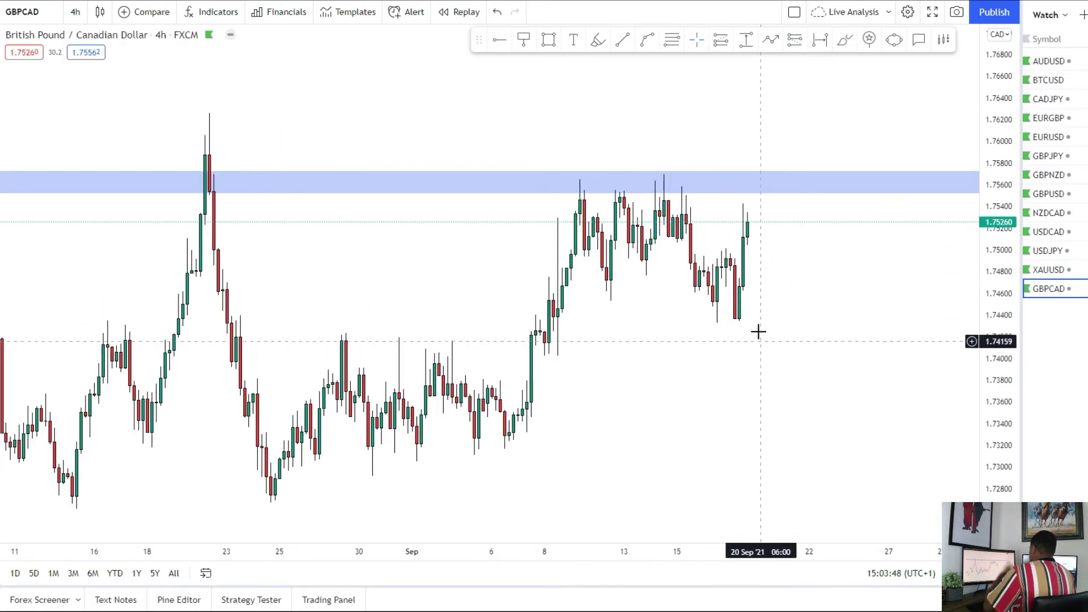
{"action": "scroll", "coordinate": [701, 263], "scroll_direction": "up", "scroll_amount": 2}
Return GBPCAD to the daily timeframe and draw a rectangle zone from 18 Nov '20 to 10 Nov '21, between about 1.74415 and 1.74124.
{"action": "left_click", "coordinate": [75, 11]}
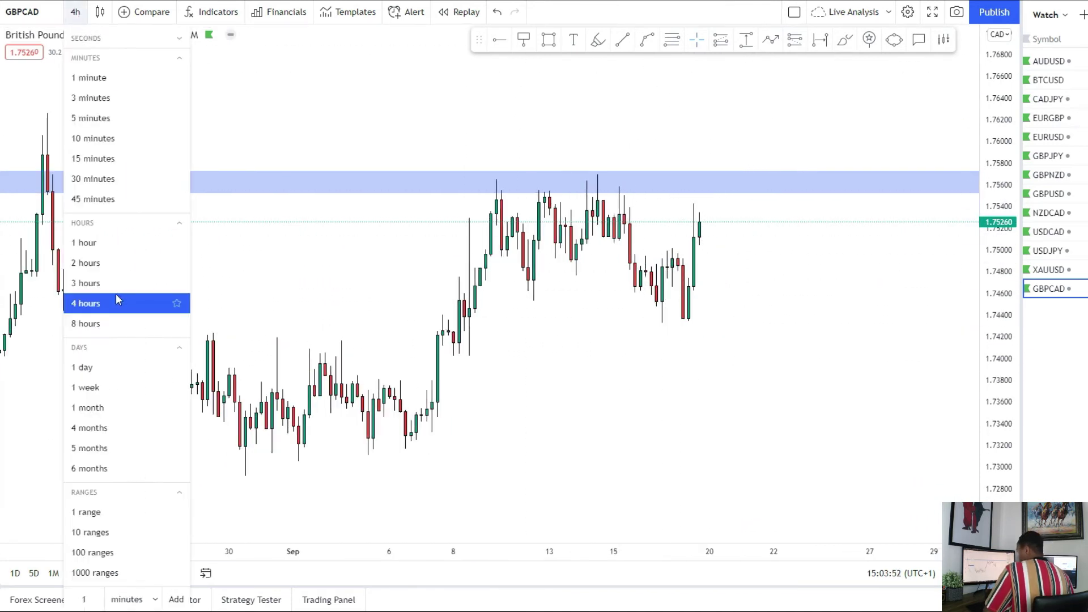
{"action": "left_click", "coordinate": [107, 370]}
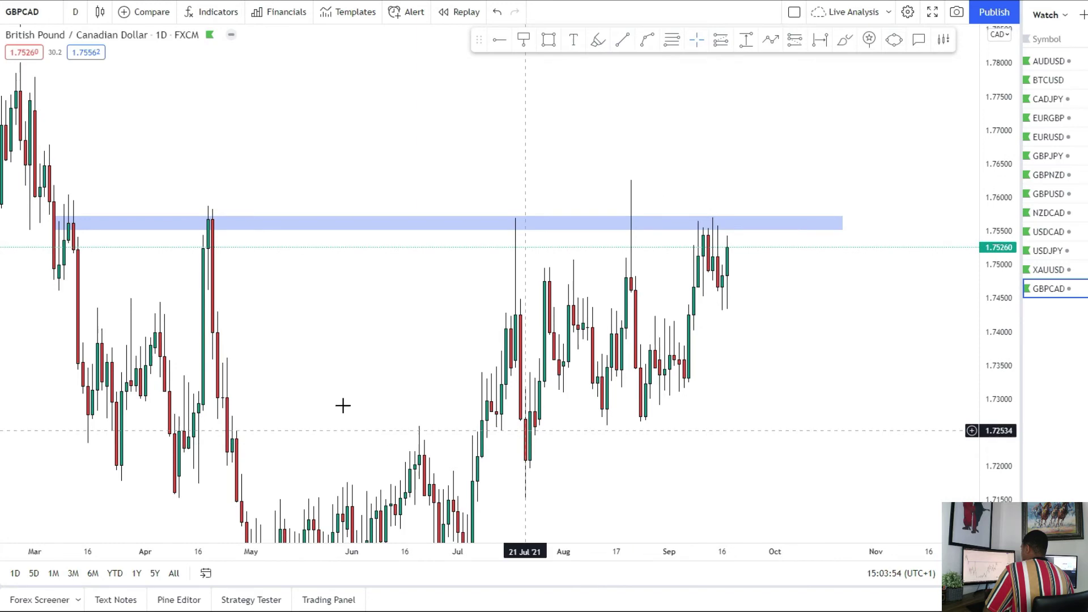
{"action": "scroll", "coordinate": [37, 193], "scroll_direction": "down", "scroll_amount": 2}
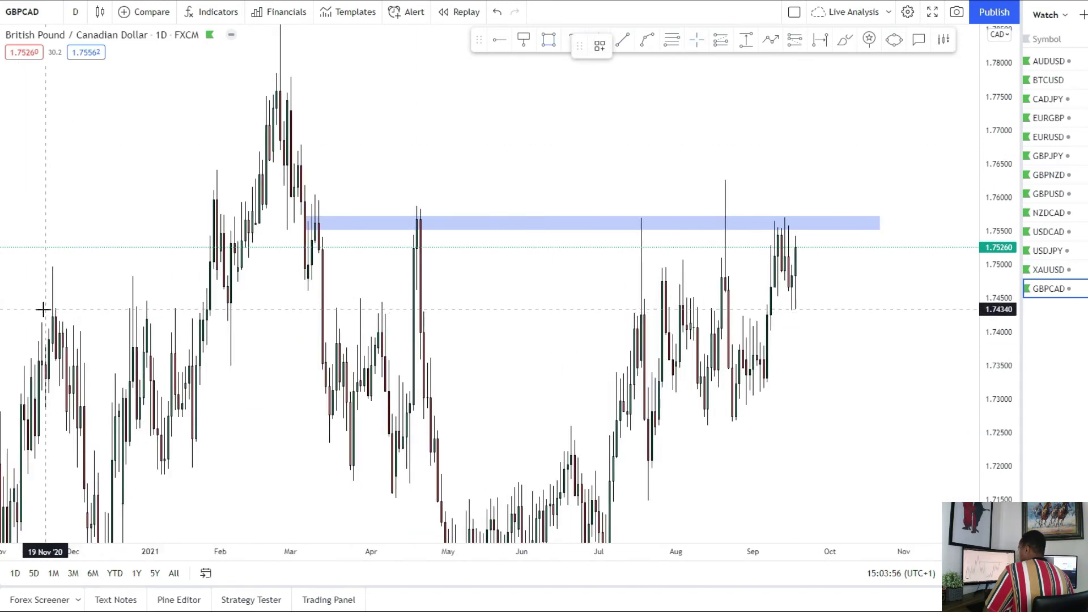
{"action": "mouse_move", "coordinate": [41, 306]}
{"action": "left_mouse_down"}
{"action": "mouse_move", "coordinate": [233, 323]}
{"action": "mouse_move", "coordinate": [928, 323]}
{"action": "left_mouse_up"}
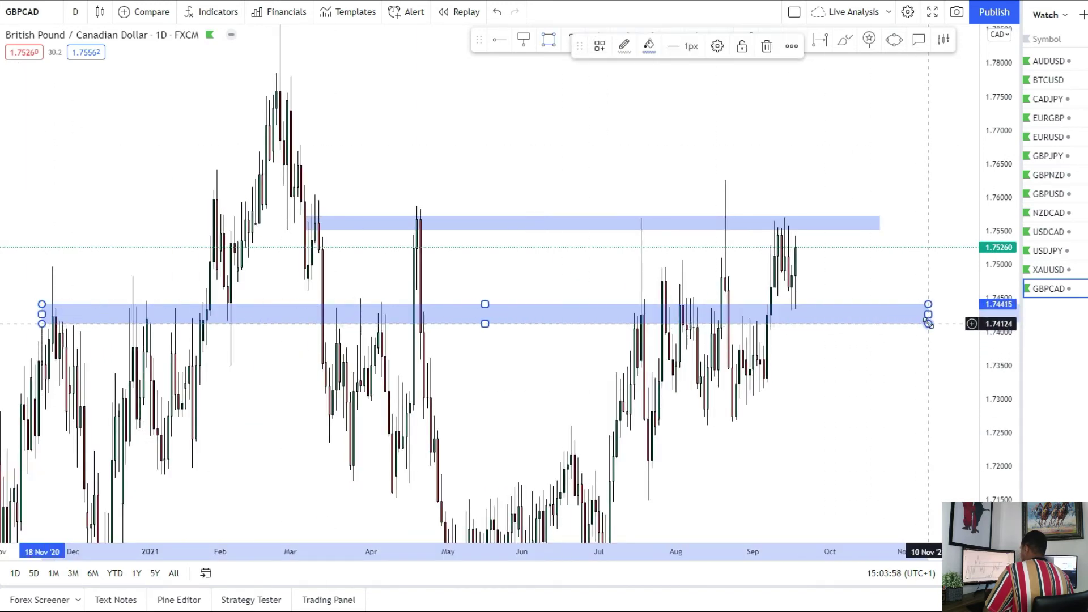
Review both zones across the daily GBPCAD chart and switch it to the 4-hour timeframe.
{"action": "left_click", "coordinate": [234, 422]}
{"action": "left_click_drag", "start_coordinate": [233, 422], "coordinate": [578, 381]}
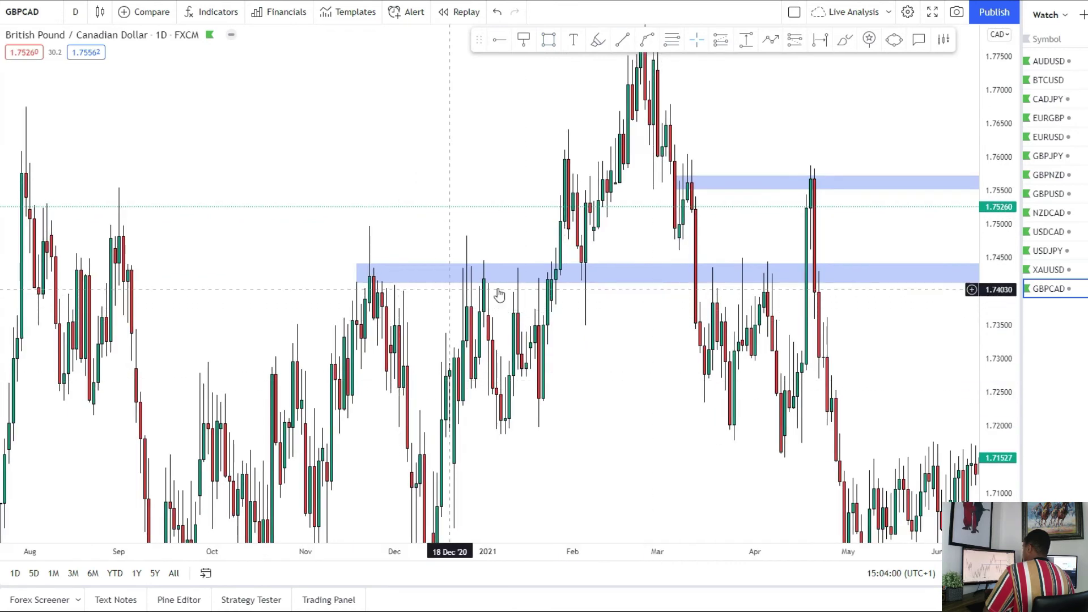
{"action": "left_click_drag", "start_coordinate": [776, 295], "coordinate": [323, 272]}
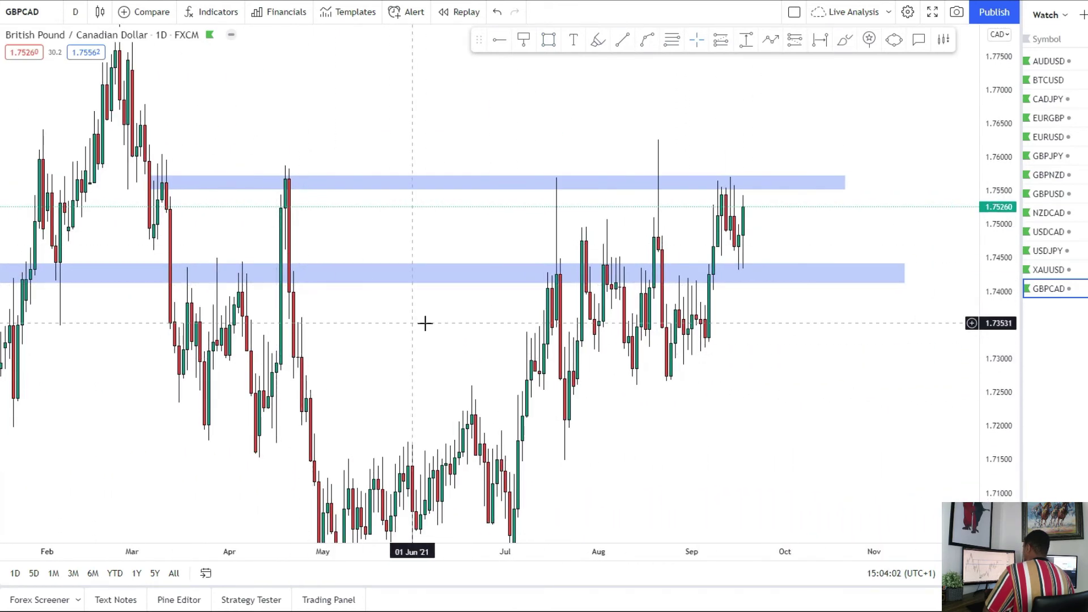
{"action": "scroll", "coordinate": [510, 292], "scroll_direction": "up", "scroll_amount": 1}
{"action": "scroll", "coordinate": [602, 259], "scroll_direction": "up", "scroll_amount": 2}
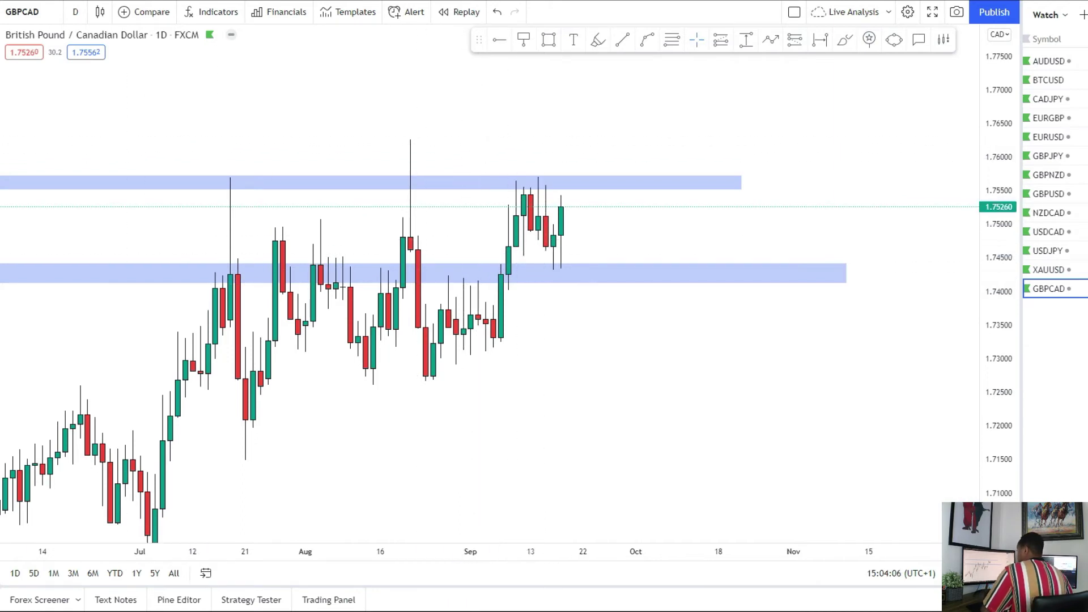
{"action": "left_click", "coordinate": [75, 12]}
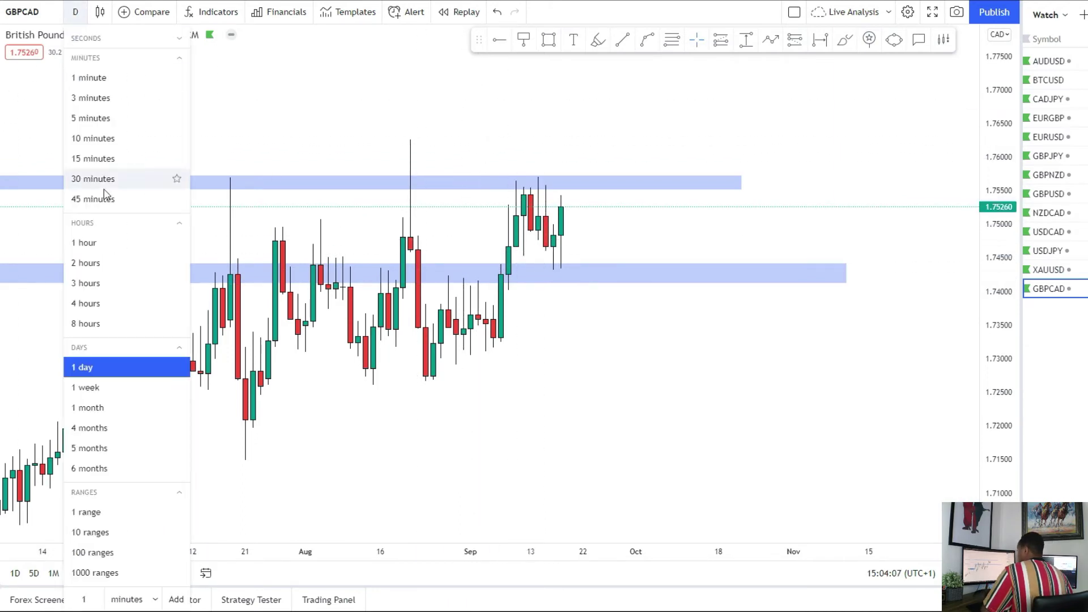
{"action": "left_click", "coordinate": [92, 304]}
{"action": "left_click_drag", "start_coordinate": [685, 370], "coordinate": [648, 420]}
{"action": "left_click_drag", "start_coordinate": [1009, 418], "coordinate": [1002, 275]}
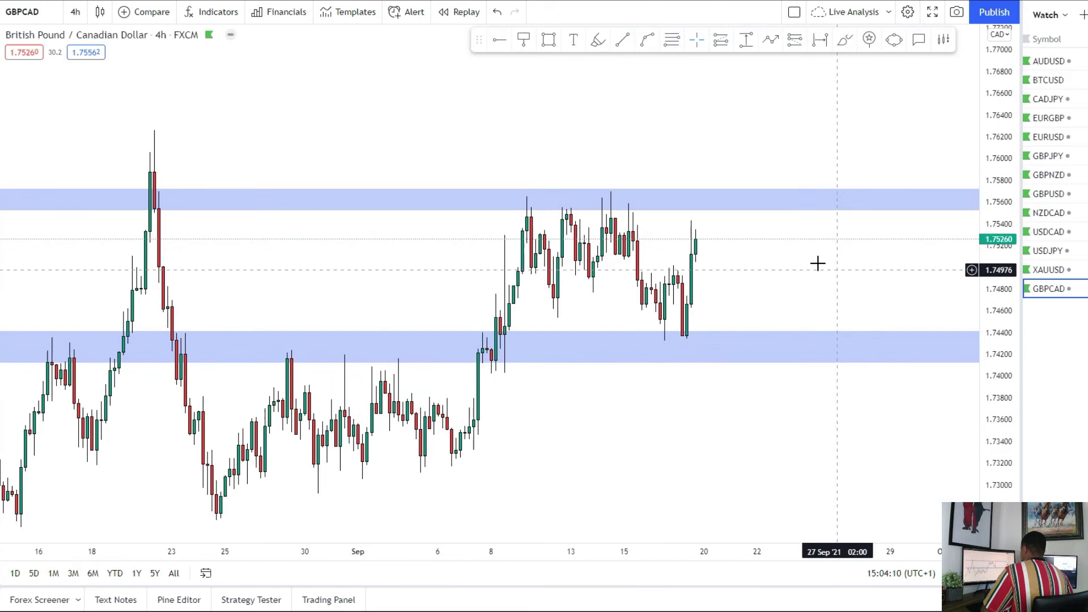
{"action": "left_click_drag", "start_coordinate": [801, 270], "coordinate": [670, 319]}
Brush a projected drop into the lower zone and rally to the upper zone, then a line across the recent highs at about 1.75604.
{"action": "left_click", "coordinate": [1, 114]}
{"action": "left_click", "coordinate": [29, 113]}
{"action": "left_click_drag", "start_coordinate": [565, 286], "coordinate": [589, 378]}
{"action": "mouse_move", "coordinate": [519, 375]}
{"action": "left_mouse_down"}
{"action": "mouse_move", "coordinate": [571, 384]}
{"action": "mouse_move", "coordinate": [599, 373]}
{"action": "mouse_move", "coordinate": [637, 238]}
{"action": "left_mouse_up"}
{"action": "left_click_drag", "start_coordinate": [393, 249], "coordinate": [698, 249]}
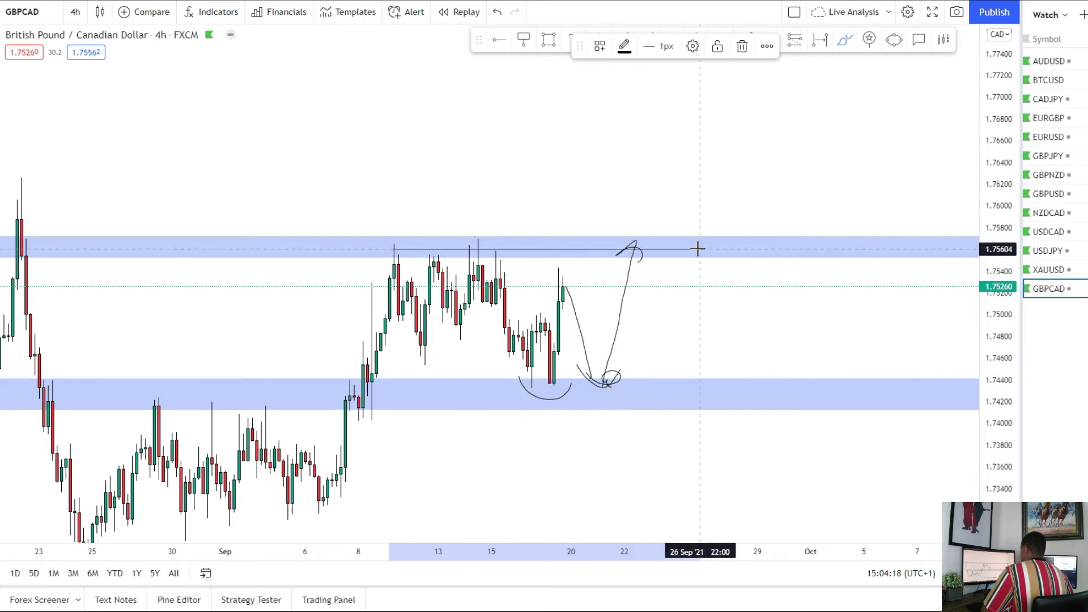
Extend the brushed projection with a breakout above the upper zone, a circled retest of it, and an upward arrow to about 1.770.
{"action": "scroll", "coordinate": [513, 288], "scroll_direction": "down", "scroll_amount": 3}
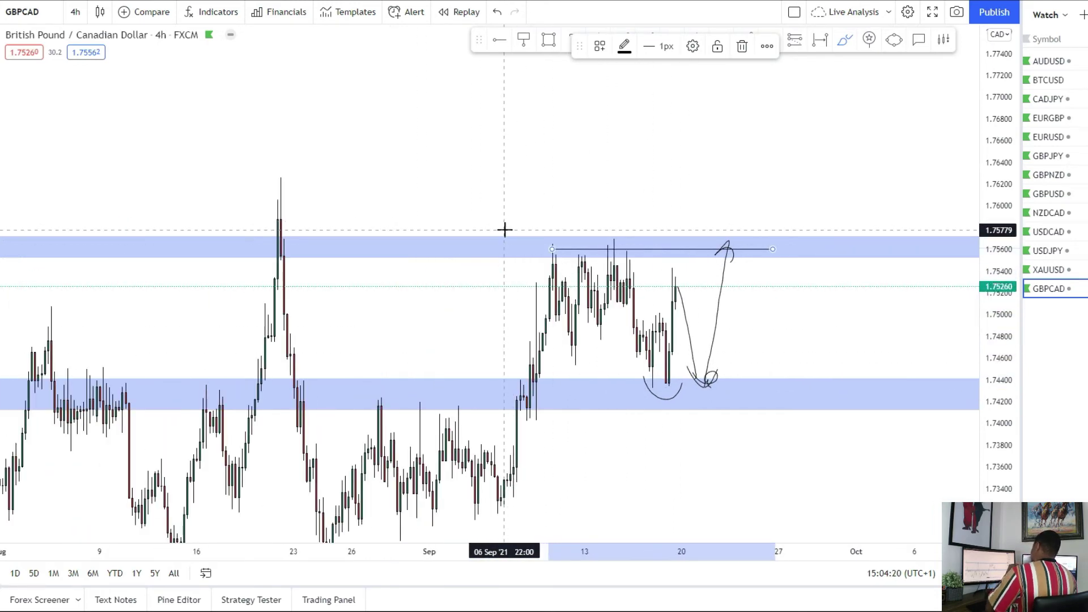
{"action": "scroll", "coordinate": [505, 235], "scroll_direction": "up", "scroll_amount": 1}
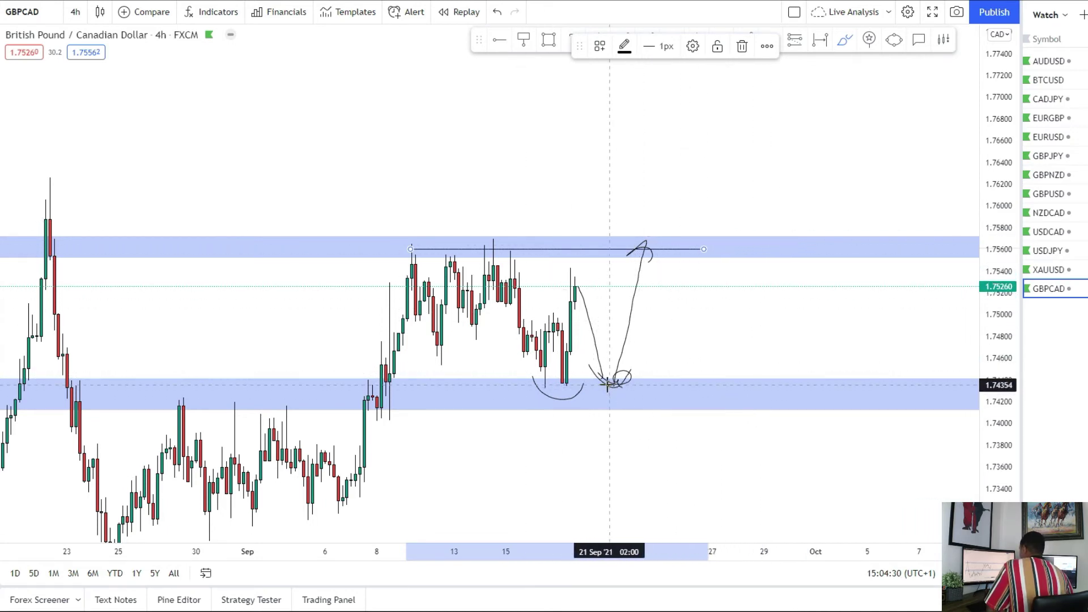
{"action": "mouse_move", "coordinate": [644, 256]}
{"action": "left_mouse_down"}
{"action": "mouse_move", "coordinate": [666, 181]}
{"action": "mouse_move", "coordinate": [687, 248]}
{"action": "mouse_move", "coordinate": [707, 255]}
{"action": "mouse_move", "coordinate": [722, 232]}
{"action": "mouse_move", "coordinate": [743, 90]}
{"action": "mouse_move", "coordinate": [718, 118]}
{"action": "left_mouse_up"}
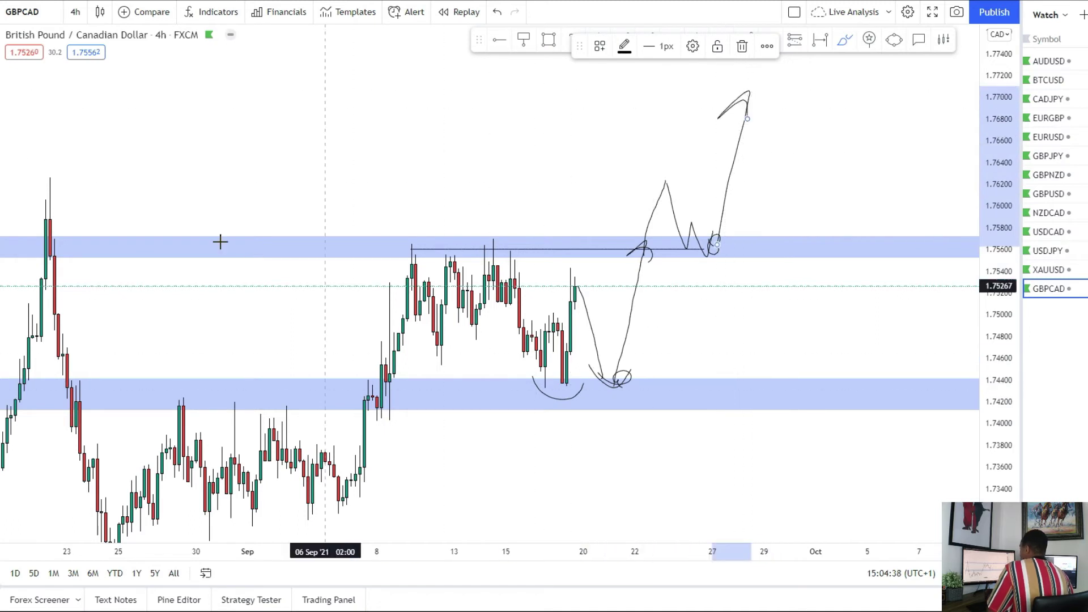
Place a long position at the lower zone with entry about 1.74430, stop about 1.74041 and target about 1.75604.
{"action": "left_click", "coordinate": [2, 177]}
{"action": "left_click", "coordinate": [20, 178]}
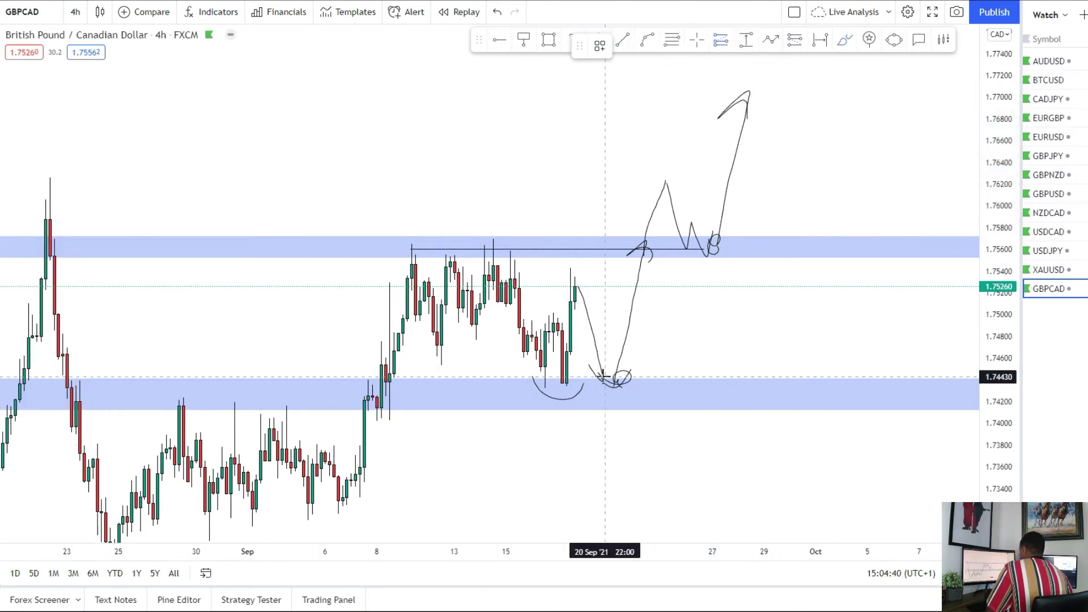
{"action": "left_click", "coordinate": [604, 376]}
{"action": "left_click_drag", "start_coordinate": [752, 376], "coordinate": [656, 375]}
{"action": "left_click_drag", "start_coordinate": [604, 298], "coordinate": [605, 248]}
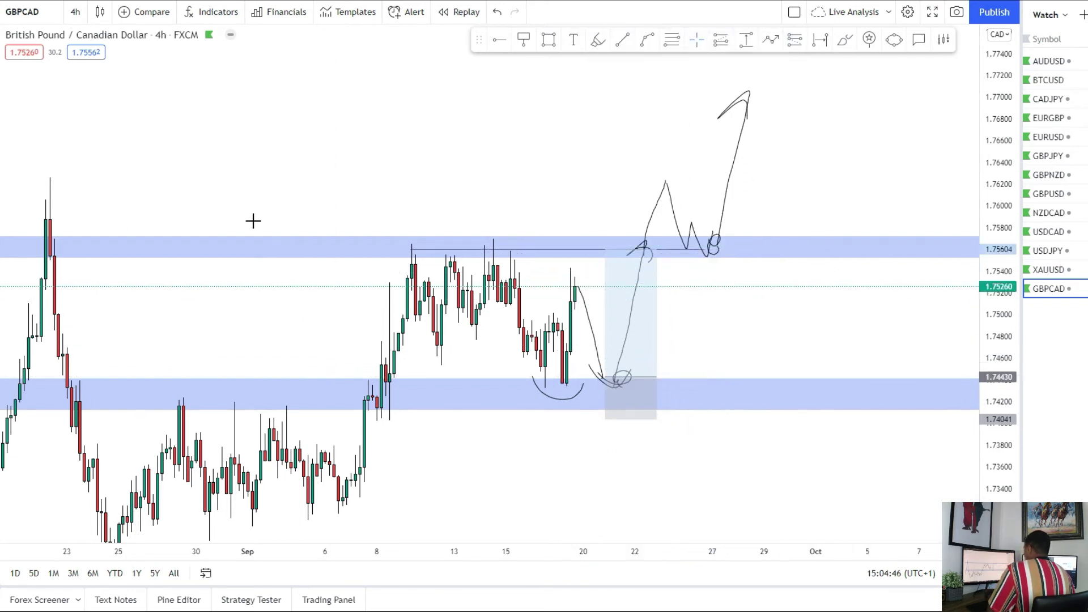
Place a second long position at the circled retest with entry about 1.75703, stop about 1.75465 and target about 1.76761.
{"action": "left_click", "coordinate": [701, 238]}
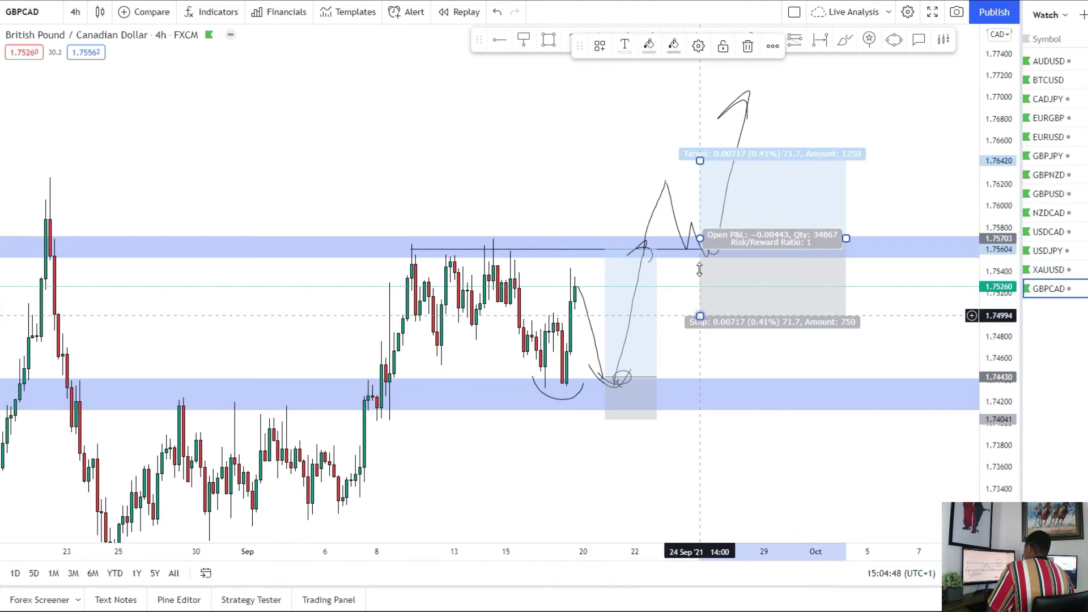
{"action": "left_click_drag", "start_coordinate": [700, 270], "coordinate": [700, 264]}
{"action": "left_click_drag", "start_coordinate": [700, 160], "coordinate": [700, 123]}
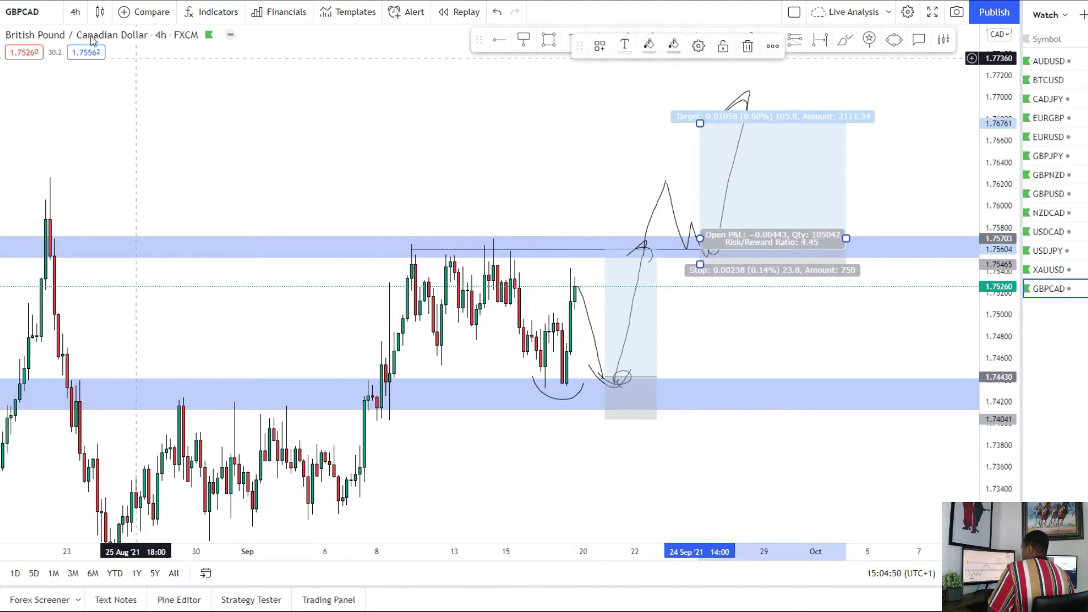
Switch GBPCAD to the daily timeframe and draw a rectangle zone from early March to 29 Oct '21, between about 1.76600 and 1.76460.
{"action": "left_click", "coordinate": [75, 12]}
{"action": "left_click_drag", "start_coordinate": [994, 282], "coordinate": [993, 448]}
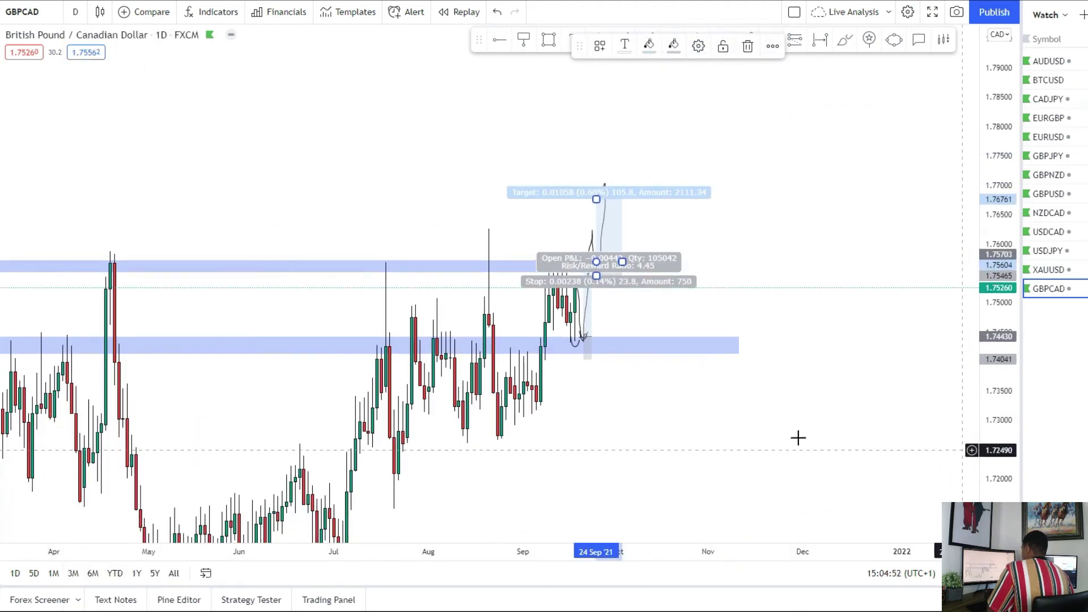
{"action": "left_click_drag", "start_coordinate": [300, 372], "coordinate": [668, 364]}
{"action": "left_click", "coordinate": [2, 123]}
{"action": "left_click", "coordinate": [43, 159]}
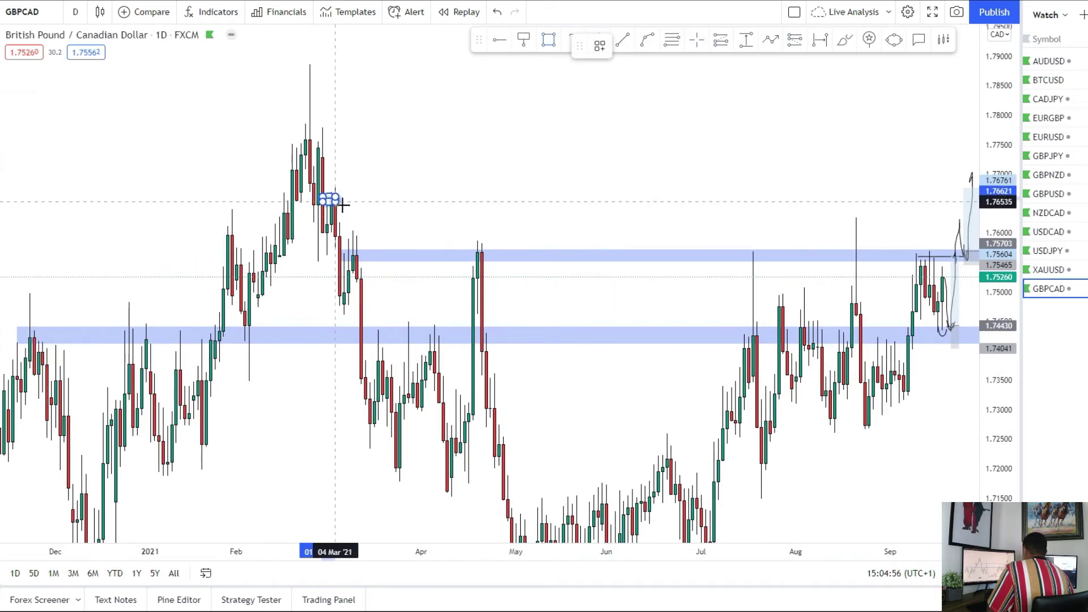
{"action": "left_click", "coordinate": [727, 205]}
{"action": "mouse_move", "coordinate": [755, 219]}
{"action": "left_mouse_down"}
{"action": "mouse_move", "coordinate": [556, 195]}
{"action": "mouse_move", "coordinate": [581, 175]}
{"action": "mouse_move", "coordinate": [871, 180]}
{"action": "left_mouse_up"}
Return GBPCAD to 4-hour, set the second long position's target to about 1.76489 and narrow the position to end around 29 Sep.
{"action": "left_click", "coordinate": [75, 12]}
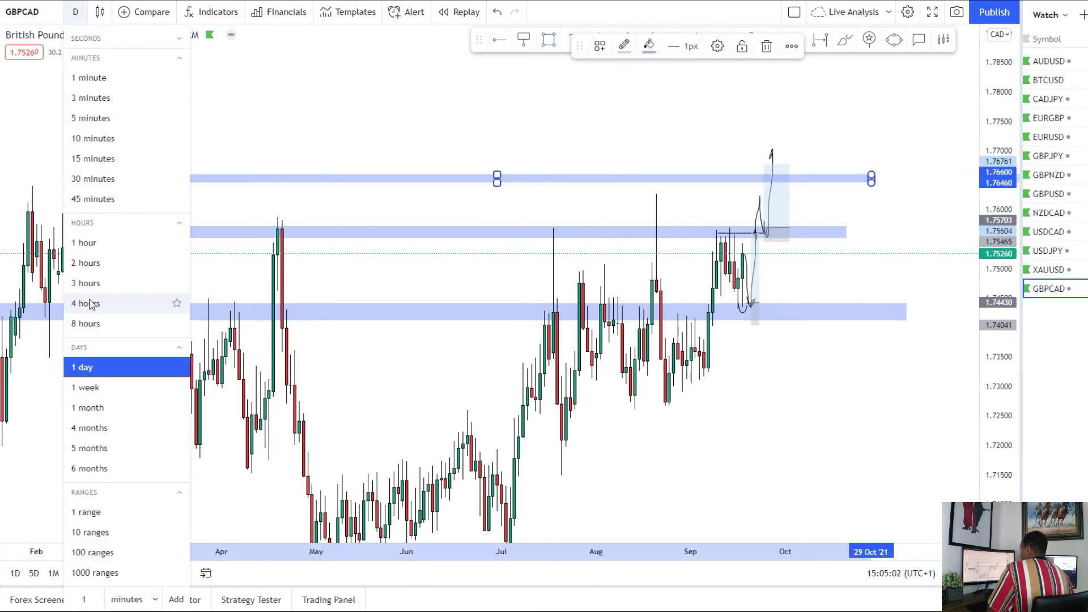
{"action": "left_click", "coordinate": [85, 302]}
{"action": "mouse_move", "coordinate": [887, 306]}
{"action": "left_mouse_down"}
{"action": "mouse_move", "coordinate": [785, 367]}
{"action": "mouse_move", "coordinate": [763, 359]}
{"action": "left_mouse_up"}
{"action": "left_click_drag", "start_coordinate": [744, 99], "coordinate": [744, 131]}
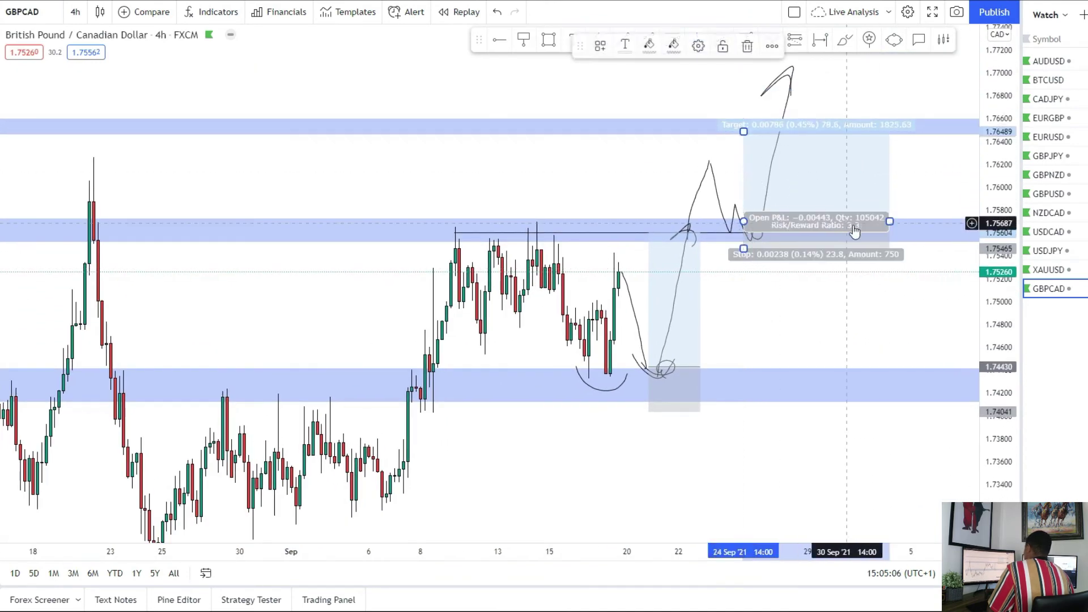
{"action": "left_click_drag", "start_coordinate": [889, 222], "coordinate": [803, 231]}
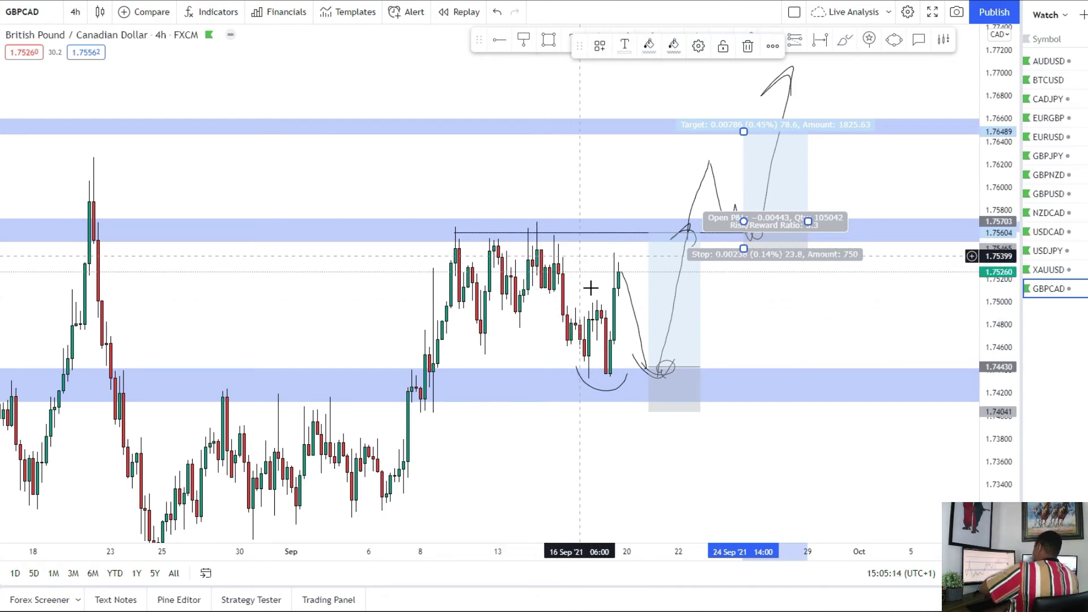
{"action": "scroll", "coordinate": [575, 311], "scroll_direction": "up", "scroll_amount": 2}
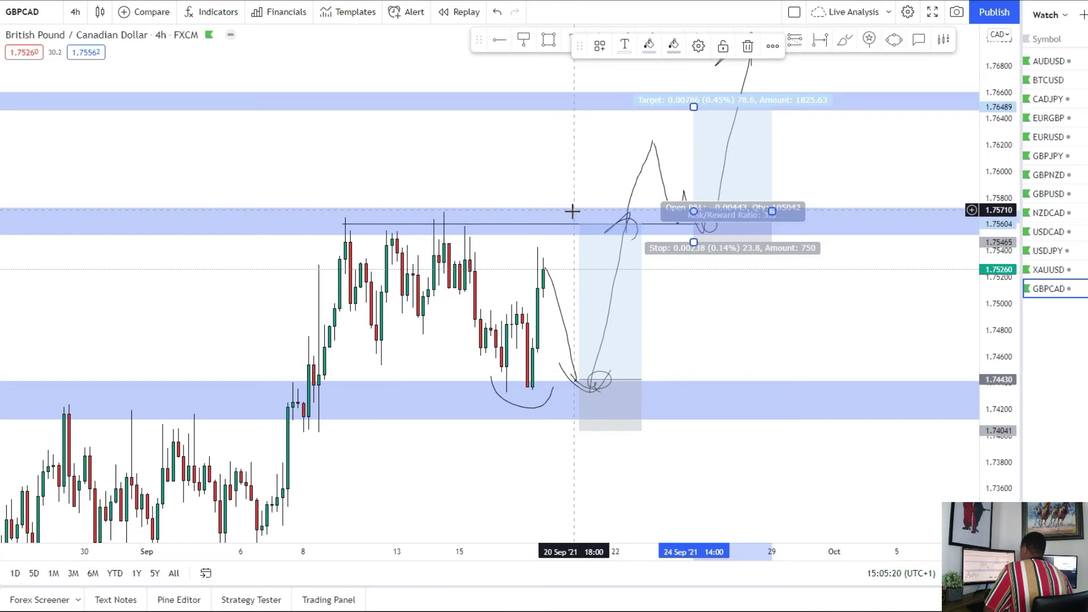
{"action": "left_click_drag", "start_coordinate": [730, 320], "coordinate": [710, 369]}
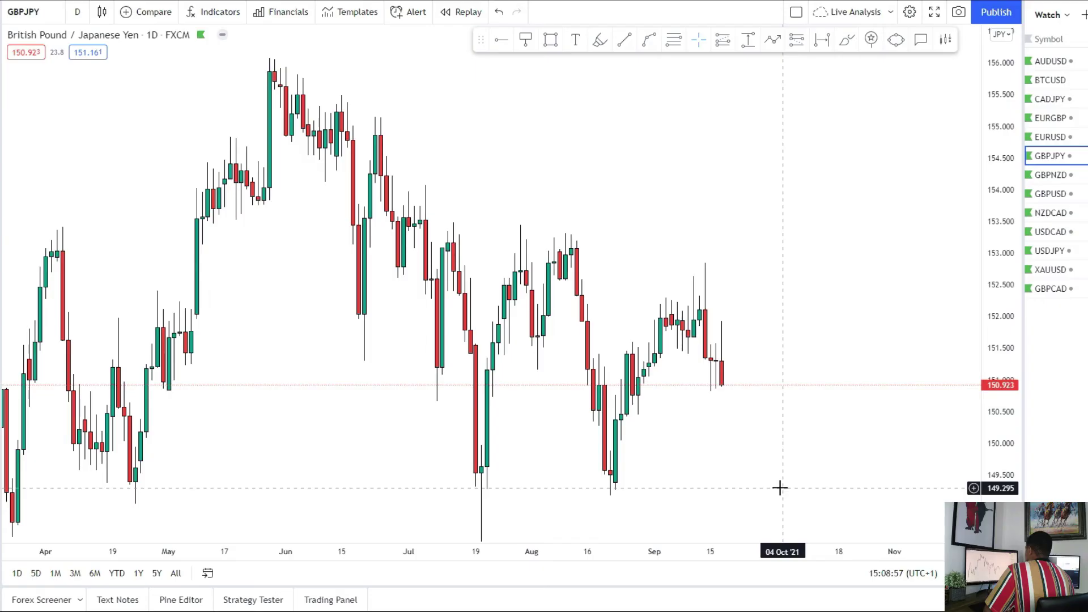
Draw a rectangle zone on daily GBPJPY from mid-March to mid-October '21, between about 152.1 and 151.9.
{"action": "left_click_drag", "start_coordinate": [741, 461], "coordinate": [804, 408]}
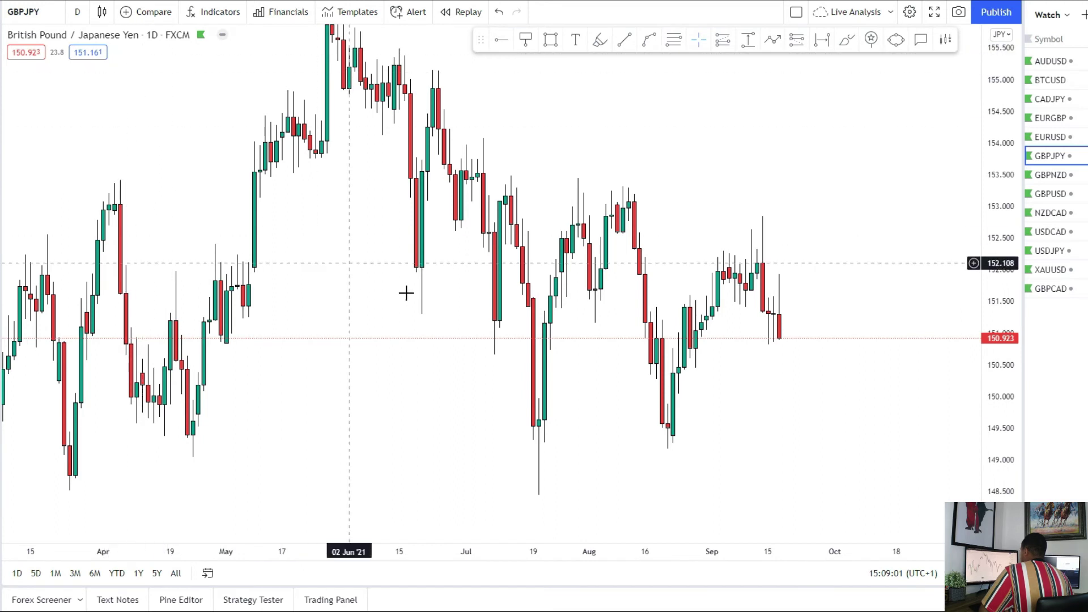
{"action": "left_click_drag", "start_coordinate": [507, 408], "coordinate": [627, 409]}
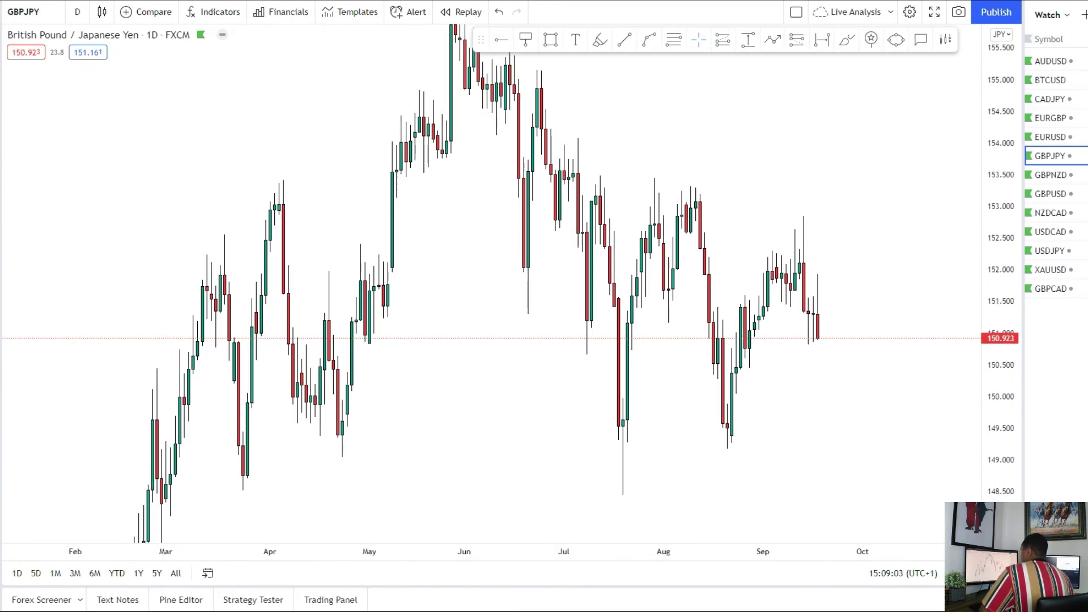
{"action": "mouse_move", "coordinate": [197, 263]}
{"action": "left_mouse_down"}
{"action": "mouse_move", "coordinate": [561, 278]}
{"action": "mouse_move", "coordinate": [917, 274]}
{"action": "left_mouse_up"}
{"action": "scroll", "coordinate": [844, 344], "scroll_direction": "up", "scroll_amount": 3}
{"action": "left_click_drag", "start_coordinate": [478, 399], "coordinate": [672, 378]}
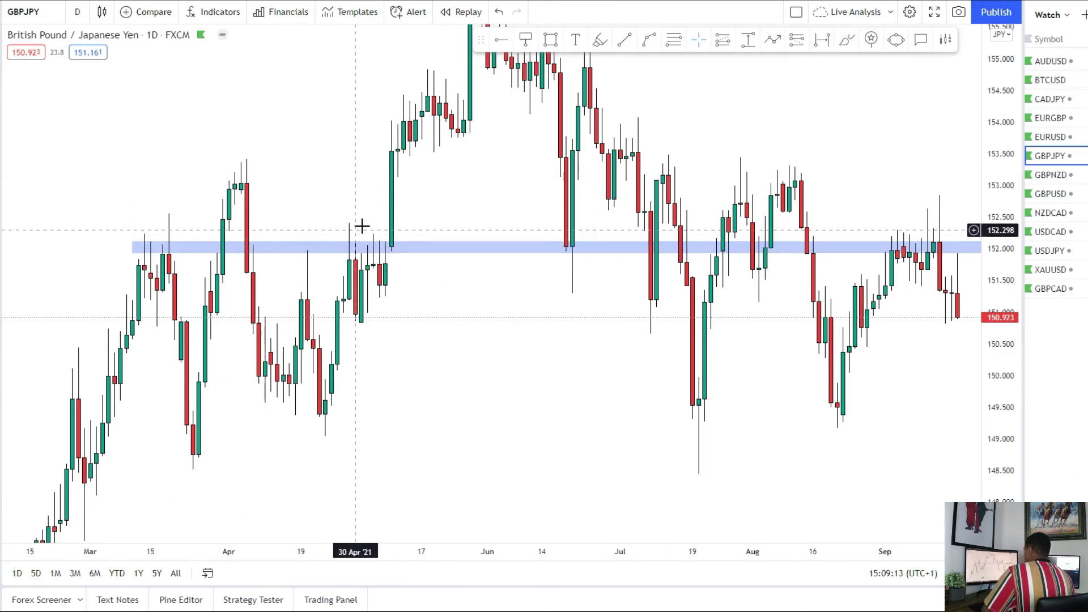
Draw a descending trendline on daily GBPJPY from the 27 May '21 high at about 156.107 to about 150.65 in mid-October.
{"action": "scroll", "coordinate": [402, 277], "scroll_direction": "right", "scroll_amount": 5}
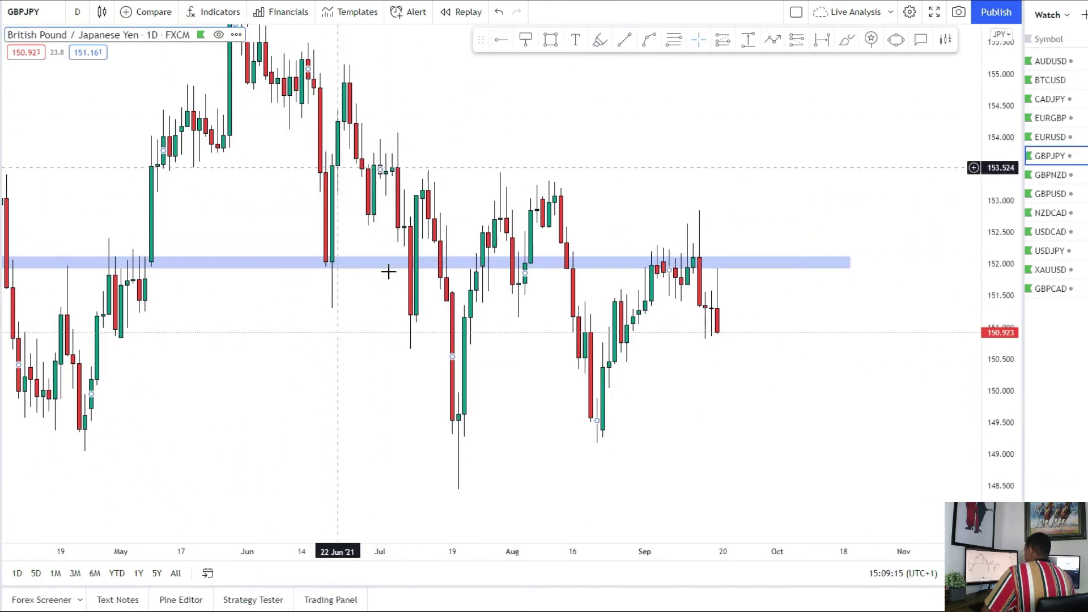
{"action": "scroll", "coordinate": [389, 272], "scroll_direction": "right", "scroll_amount": 5}
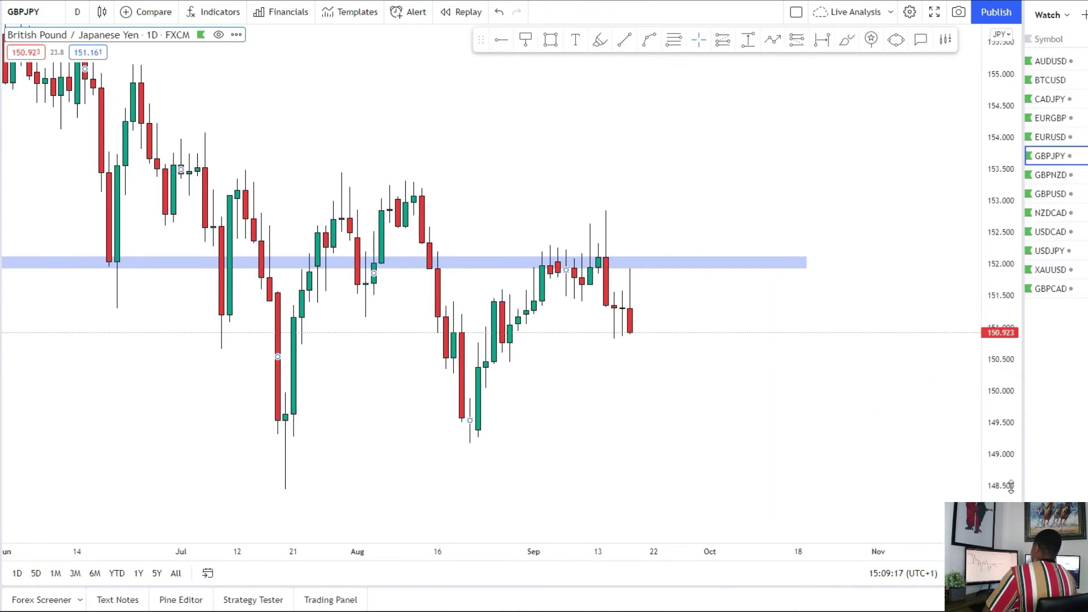
{"action": "left_click_drag", "start_coordinate": [1011, 485], "coordinate": [1011, 464]}
{"action": "scroll", "coordinate": [659, 371], "scroll_direction": "down", "scroll_amount": 3}
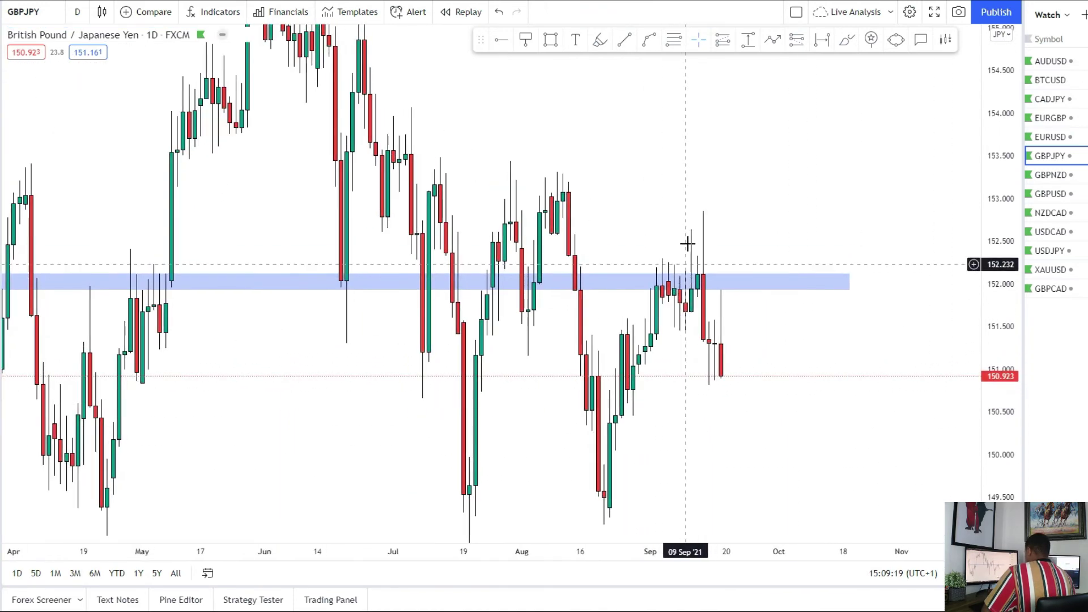
{"action": "scroll", "coordinate": [694, 318], "scroll_direction": "up", "scroll_amount": 1}
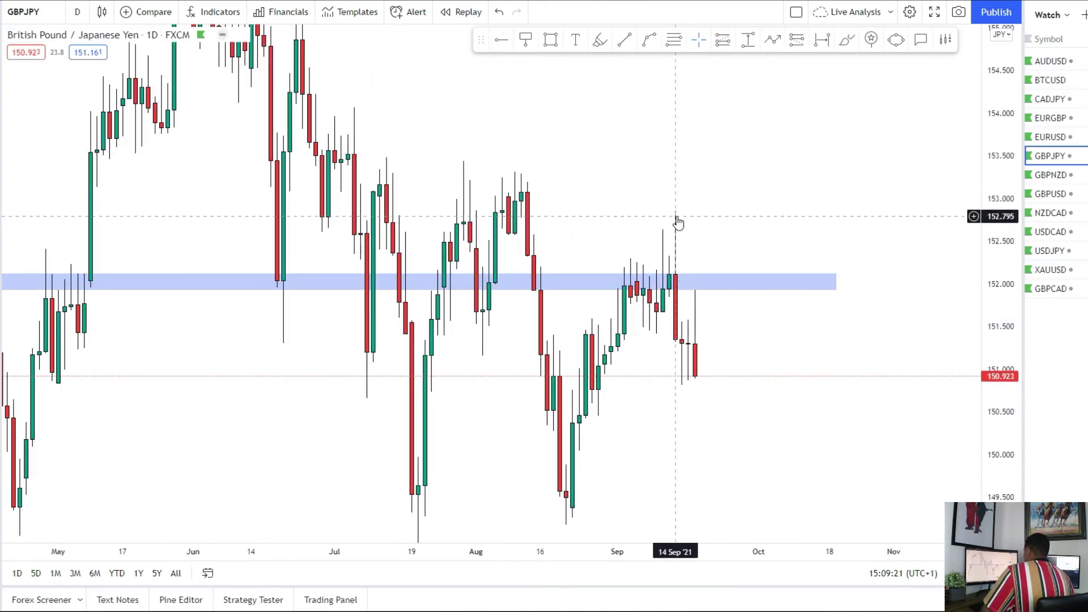
{"action": "scroll", "coordinate": [666, 234], "scroll_direction": "up", "scroll_amount": 3}
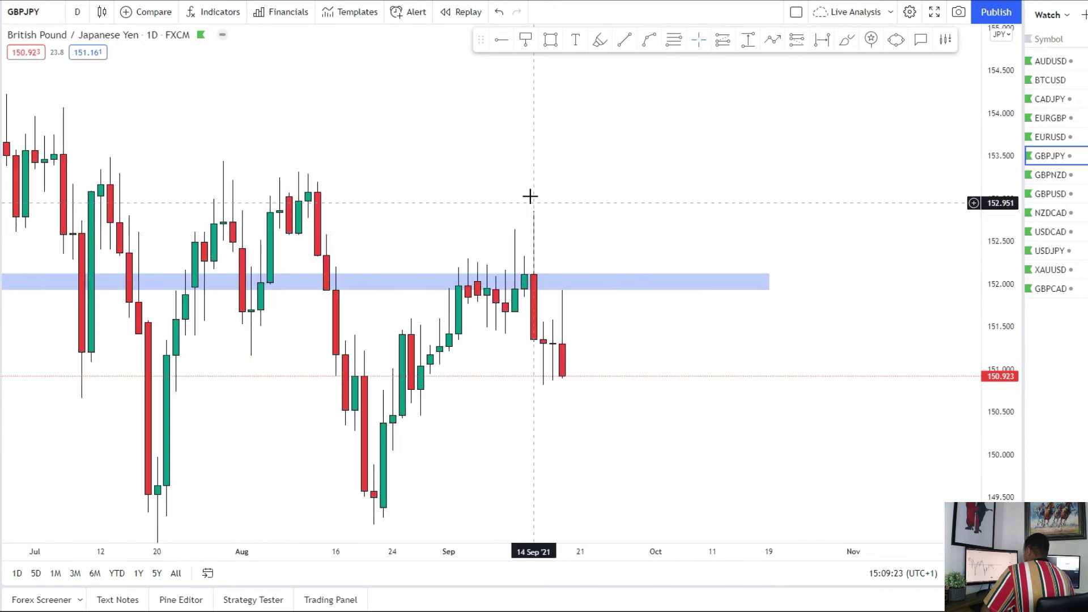
{"action": "scroll", "coordinate": [586, 379], "scroll_direction": "down", "scroll_amount": 4}
{"action": "left_click_drag", "start_coordinate": [993, 285], "coordinate": [993, 392]}
{"action": "left_click_drag", "start_coordinate": [916, 316], "coordinate": [913, 378]}
{"action": "left_click", "coordinate": [278, 105]}
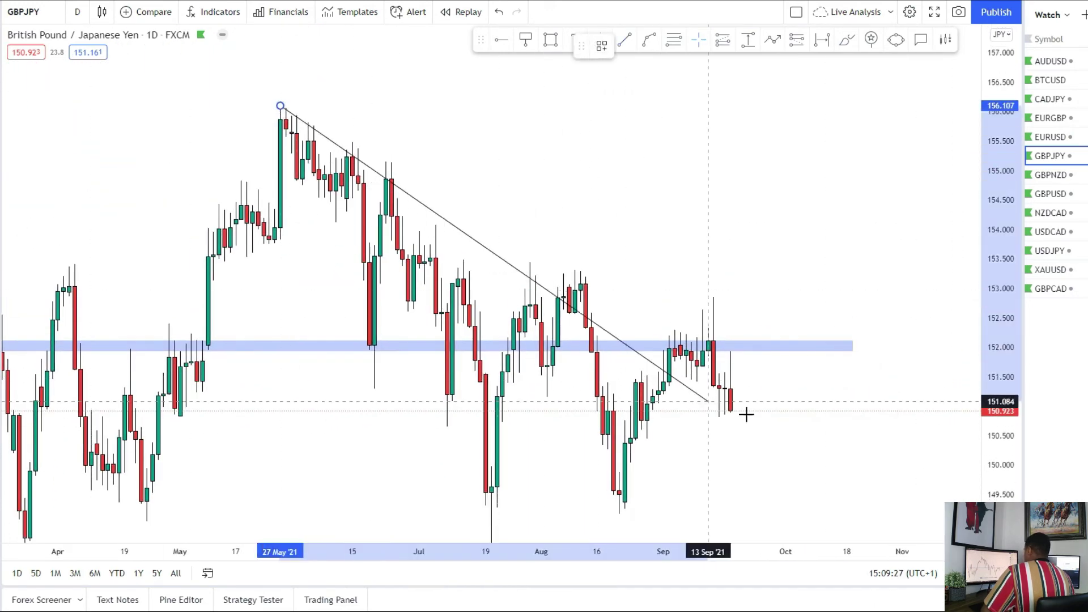
{"action": "left_click", "coordinate": [836, 427]}
Draw a rectangle zone along the GBPJPY lows from 20 Apr to 05 Nov '21, between about 149.453 and 149.227.
{"action": "left_click_drag", "start_coordinate": [585, 436], "coordinate": [586, 420]}
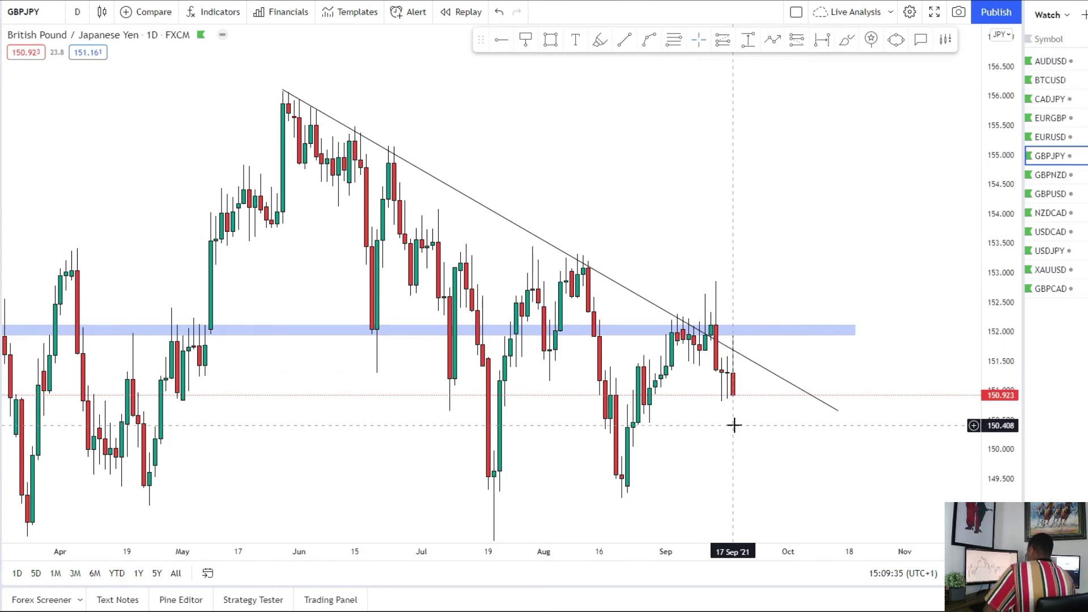
{"action": "left_click_drag", "start_coordinate": [734, 425], "coordinate": [731, 359]}
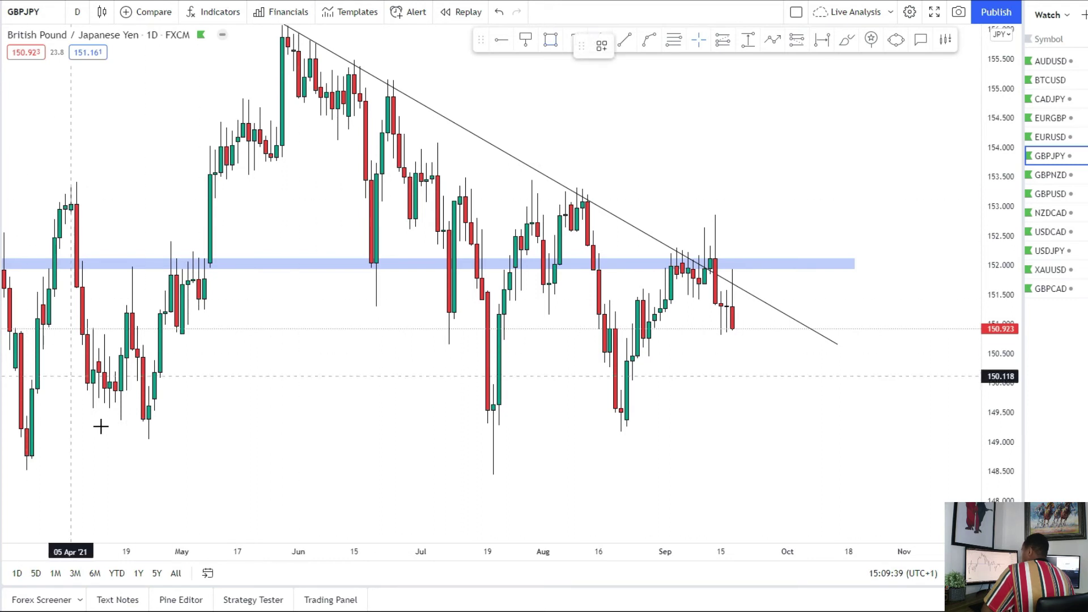
{"action": "left_click", "coordinate": [132, 415]}
{"action": "left_click", "coordinate": [926, 429]}
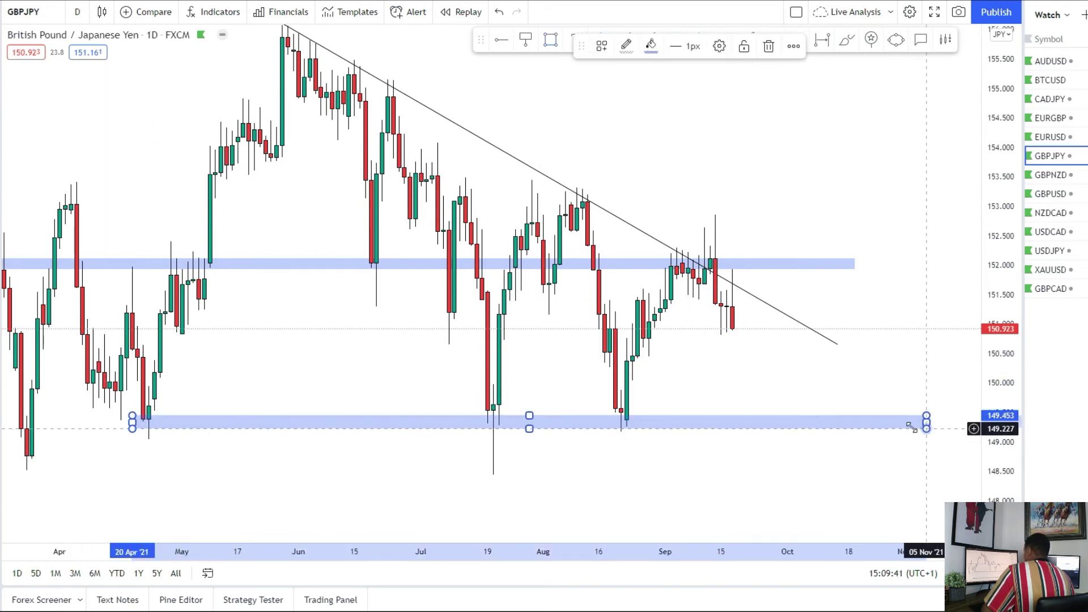
Switch GBPJPY to the 4-hour timeframe and frame the recent price action between the two zones.
{"action": "left_click_drag", "start_coordinate": [652, 430], "coordinate": [643, 354]}
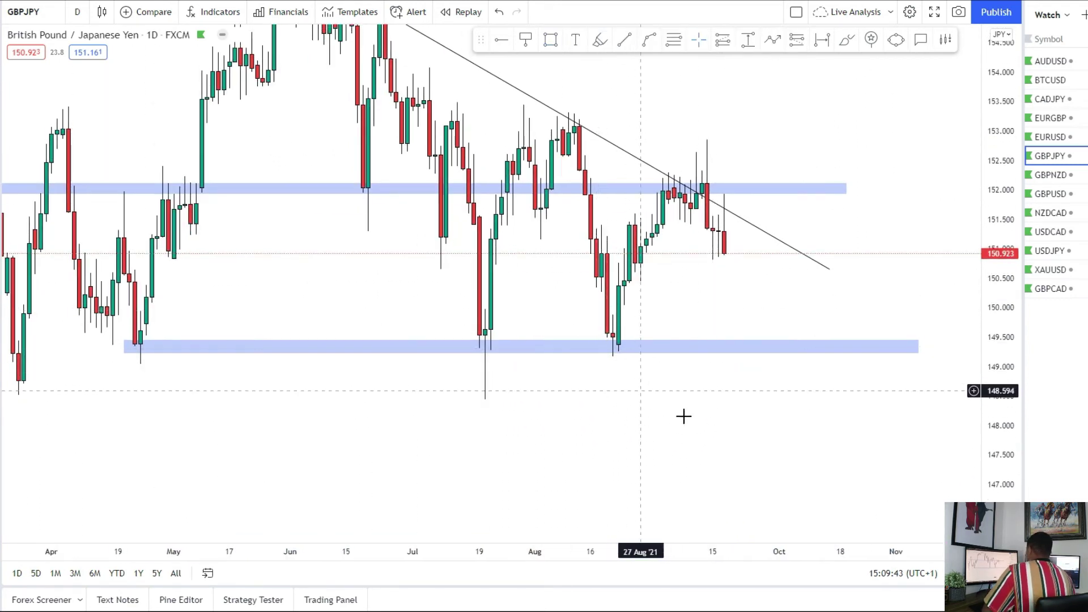
{"action": "left_click", "coordinate": [81, 18]}
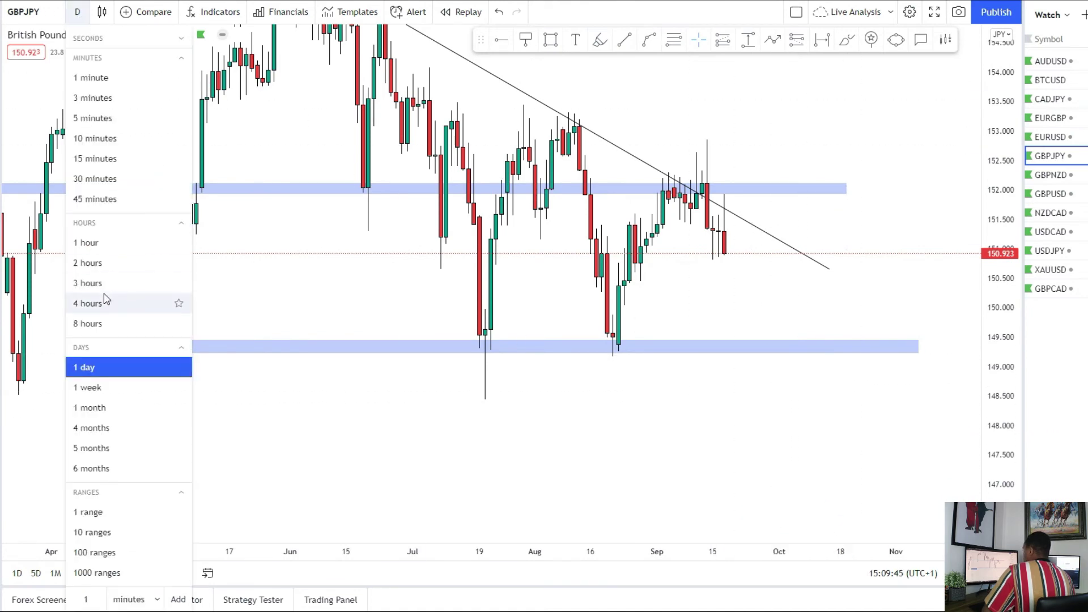
{"action": "left_click", "coordinate": [106, 301]}
{"action": "left_click_drag", "start_coordinate": [1003, 446], "coordinate": [991, 320]}
{"action": "scroll", "coordinate": [801, 362], "scroll_direction": "up", "scroll_amount": 2}
{"action": "left_click_drag", "start_coordinate": [664, 359], "coordinate": [614, 379]}
{"action": "scroll", "coordinate": [608, 378], "scroll_direction": "up", "scroll_amount": 1}
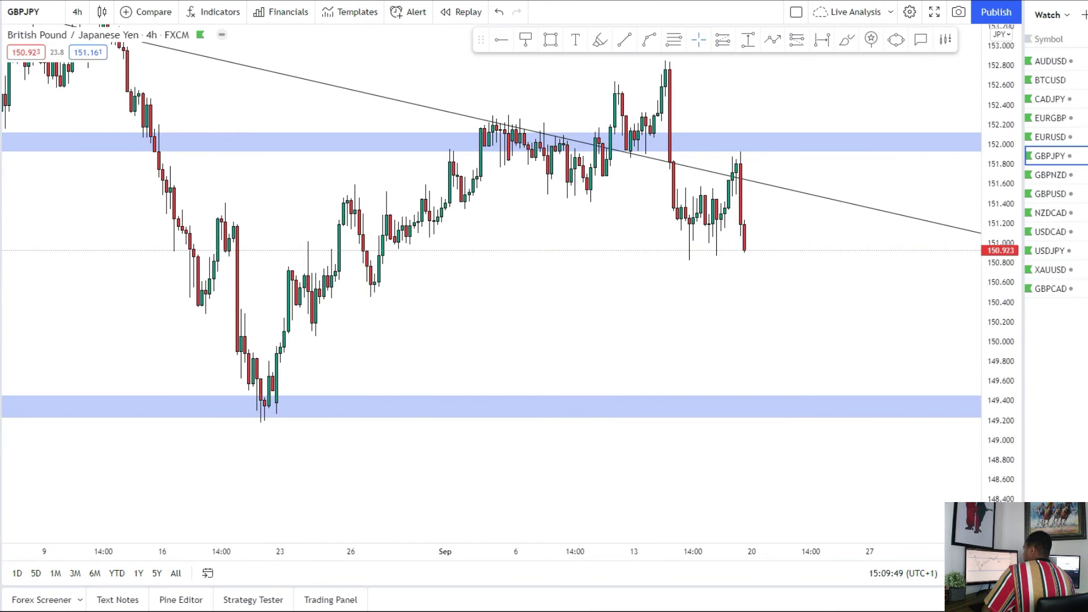
Draw a rectangle zone on 4-hour GBPJPY from 26 Aug to 29 Sep '21, between about 150.605 and 150.477.
{"action": "left_click_drag", "start_coordinate": [355, 281], "coordinate": [936, 294]}
{"action": "left_click_drag", "start_coordinate": [996, 374], "coordinate": [996, 351]}
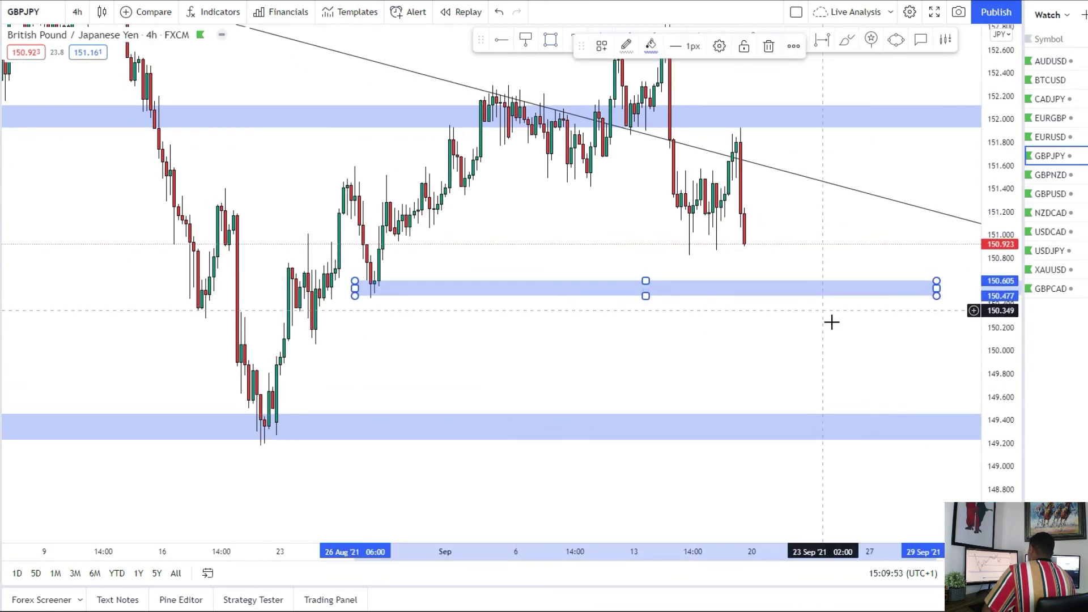
{"action": "left_click_drag", "start_coordinate": [740, 358], "coordinate": [681, 373]}
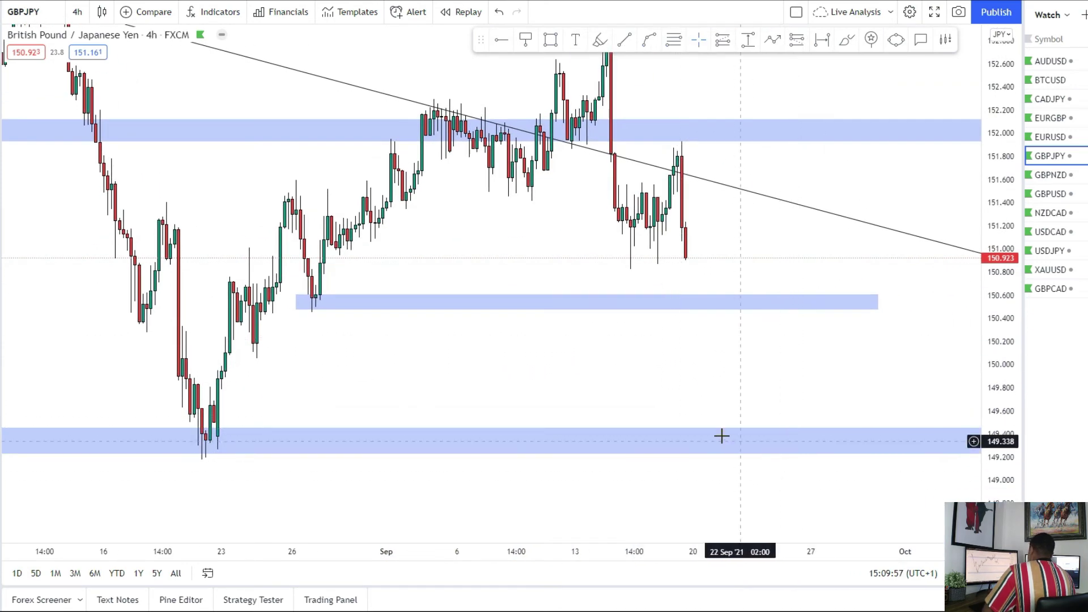
Brush freehand lines along the upper zone, trendline and middle zone, plus a projected path rising to the trendline and falling to the lowest zone.
{"action": "left_click_drag", "start_coordinate": [511, 357], "coordinate": [478, 389]}
{"action": "left_click", "coordinate": [1, 118]}
{"action": "left_click", "coordinate": [26, 113]}
{"action": "left_click_drag", "start_coordinate": [593, 167], "coordinate": [770, 169]}
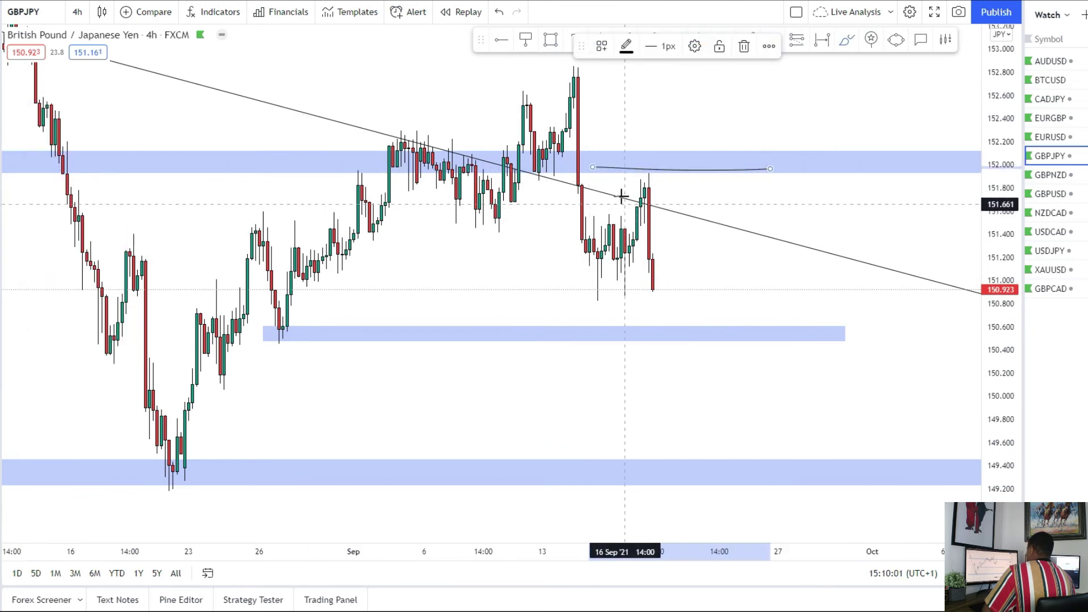
{"action": "left_click_drag", "start_coordinate": [623, 189], "coordinate": [746, 233]}
{"action": "mouse_move", "coordinate": [655, 283]}
{"action": "left_mouse_down"}
{"action": "mouse_move", "coordinate": [680, 272]}
{"action": "mouse_move", "coordinate": [704, 217]}
{"action": "mouse_move", "coordinate": [727, 337]}
{"action": "left_mouse_up"}
{"action": "mouse_move", "coordinate": [282, 333]}
{"action": "left_mouse_down"}
{"action": "mouse_move", "coordinate": [782, 335]}
{"action": "mouse_move", "coordinate": [765, 344]}
{"action": "mouse_move", "coordinate": [798, 461]}
{"action": "mouse_move", "coordinate": [809, 451]}
{"action": "left_mouse_up"}
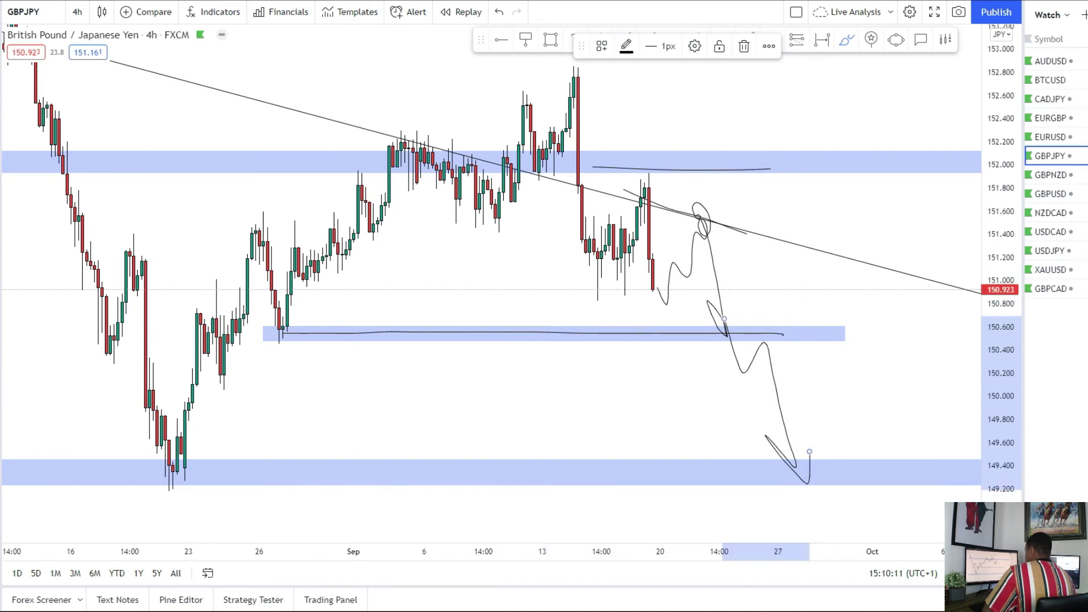
Place a narrow short position at the trendline on 21 Sep '21, with entry about 151.557, stop 152.136 and target 149.371.
{"action": "left_click", "coordinate": [25, 200]}
{"action": "left_click", "coordinate": [688, 217]}
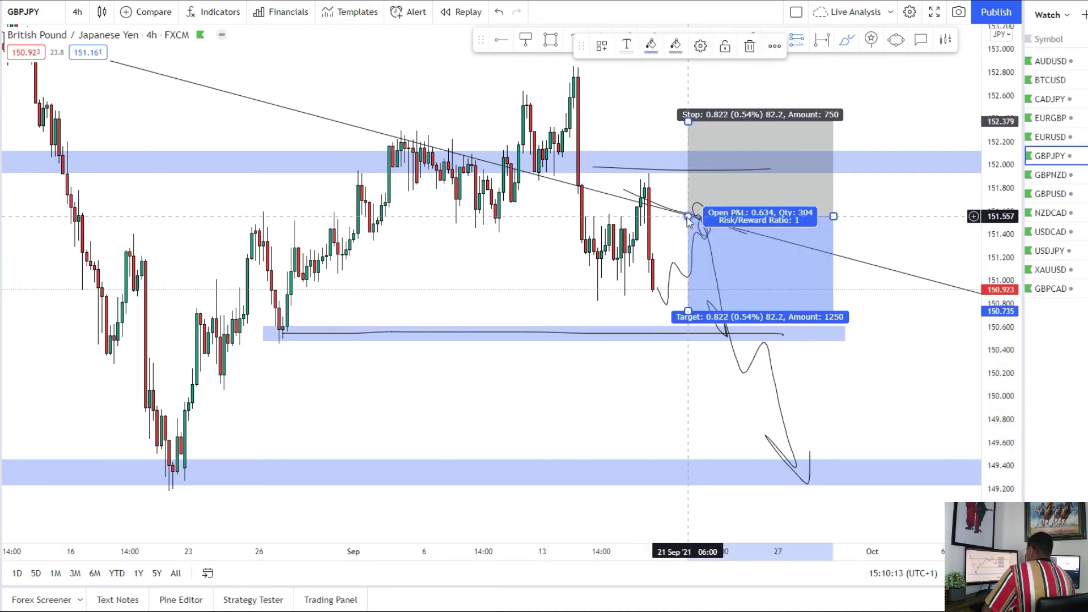
{"action": "left_click_drag", "start_coordinate": [687, 120], "coordinate": [687, 149]}
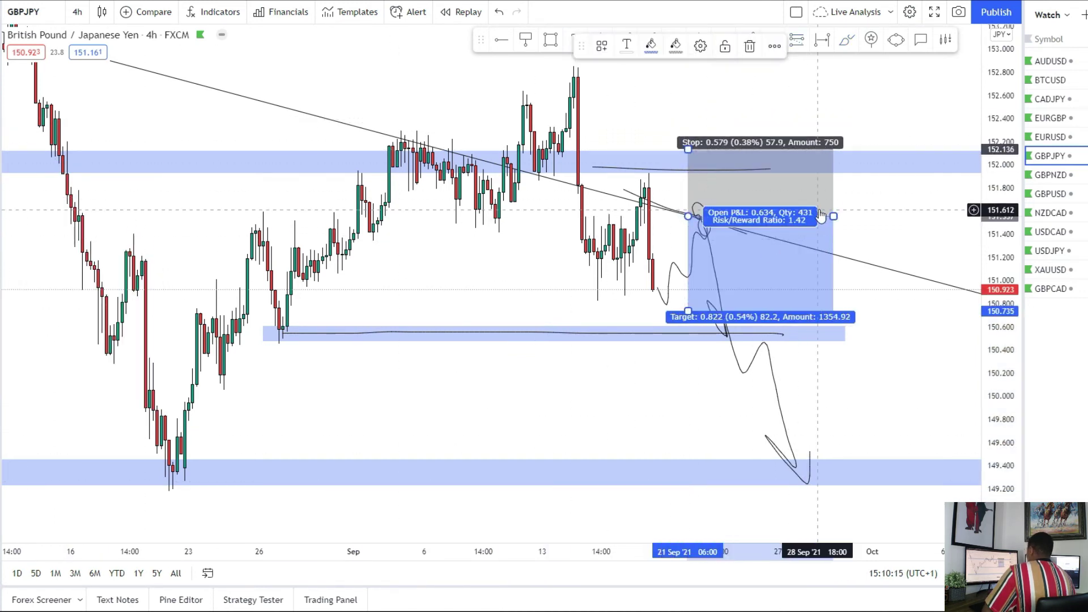
{"action": "left_click_drag", "start_coordinate": [832, 215], "coordinate": [754, 215]}
{"action": "left_click_drag", "start_coordinate": [688, 306], "coordinate": [692, 319]}
{"action": "left_click", "coordinate": [498, 13]}
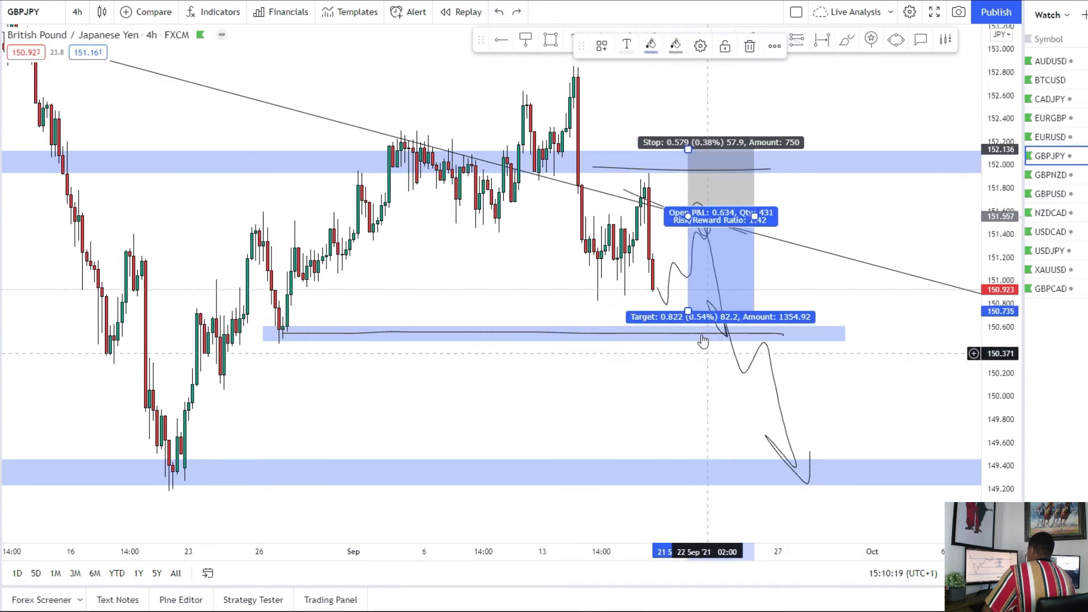
{"action": "left_click_drag", "start_coordinate": [688, 311], "coordinate": [688, 469]}
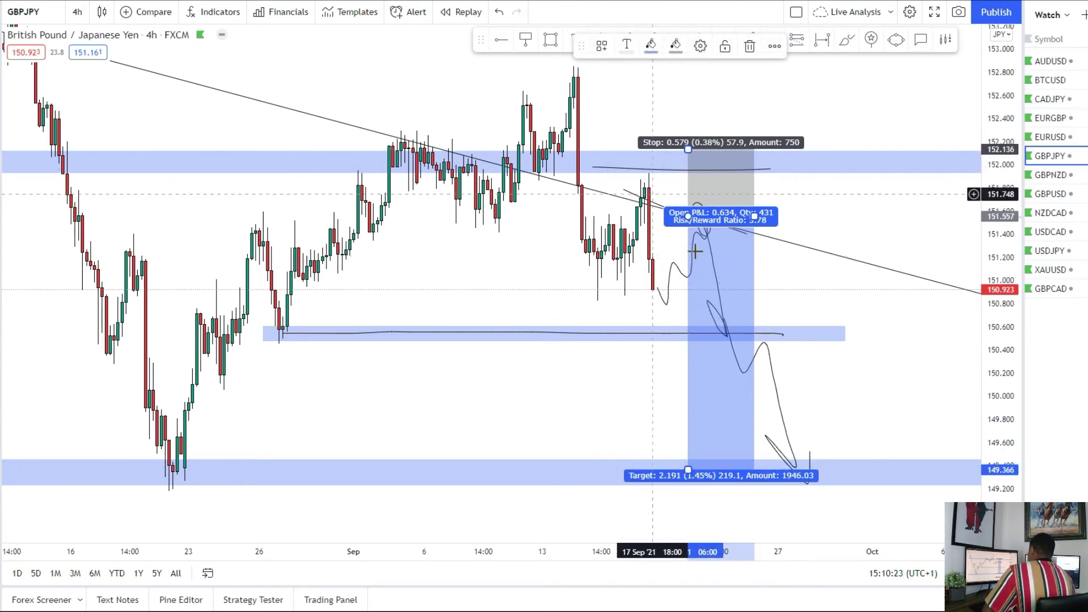
{"action": "mouse_move", "coordinate": [688, 470]}
{"action": "left_mouse_down"}
{"action": "mouse_move", "coordinate": [688, 323]}
{"action": "mouse_move", "coordinate": [688, 469]}
{"action": "left_mouse_up"}
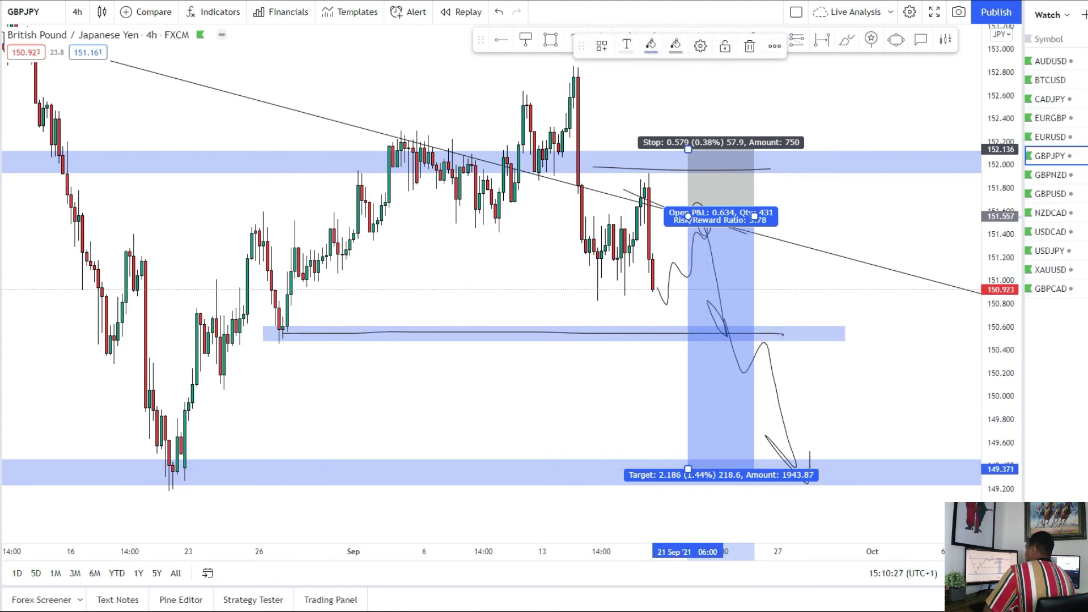
Place a second short position at the middle zone on 27 Sep '21, with entry about 150.562, stop 150.956 and target 149.387.
{"action": "left_click", "coordinate": [177, 248]}
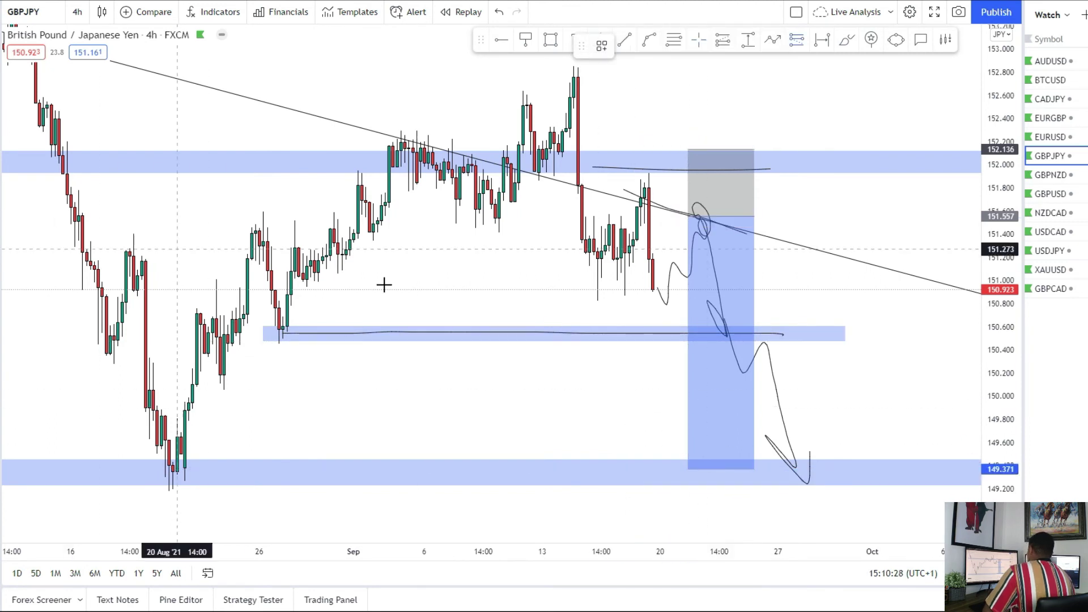
{"action": "left_click", "coordinate": [782, 331]}
{"action": "left_click_drag", "start_coordinate": [783, 249], "coordinate": [783, 299]}
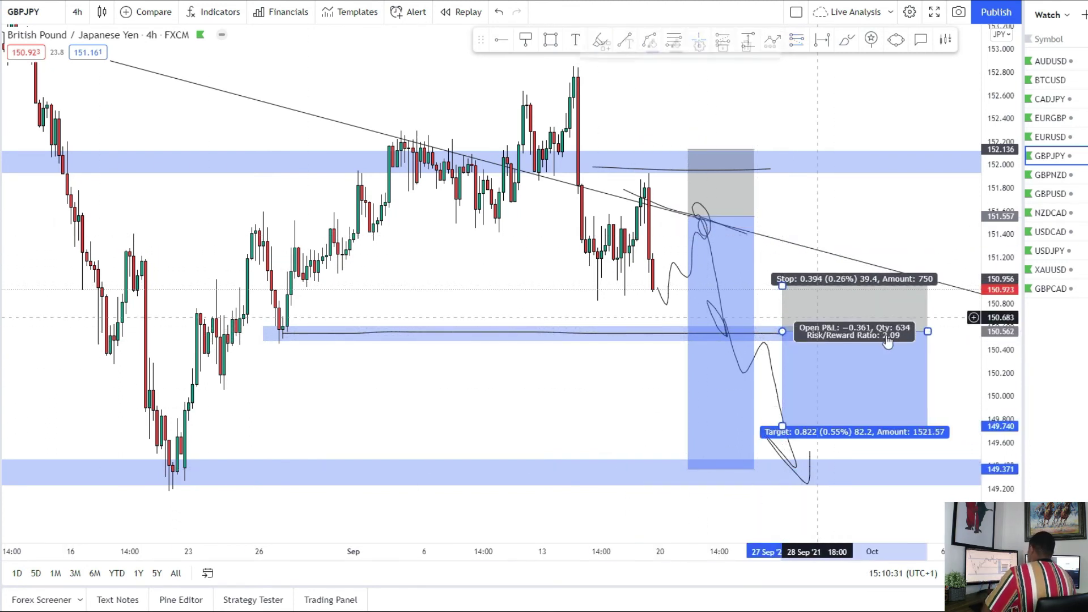
{"action": "left_click_drag", "start_coordinate": [927, 331], "coordinate": [860, 334]}
{"action": "left_click_drag", "start_coordinate": [782, 426], "coordinate": [782, 467]}
{"action": "left_click_drag", "start_coordinate": [499, 404], "coordinate": [555, 347]}
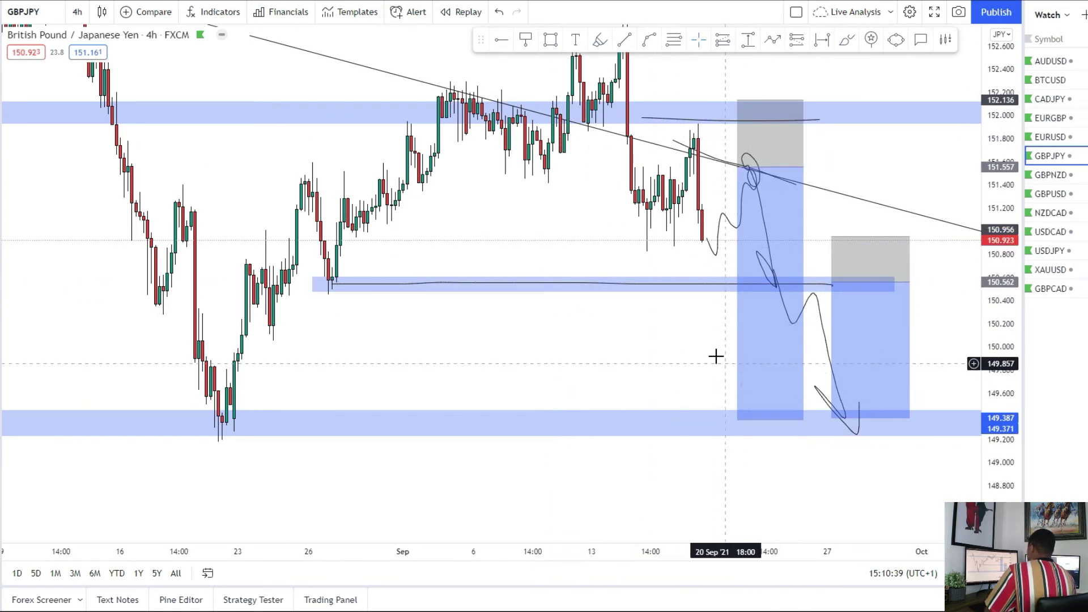
{"action": "left_click_drag", "start_coordinate": [678, 311], "coordinate": [619, 423]}
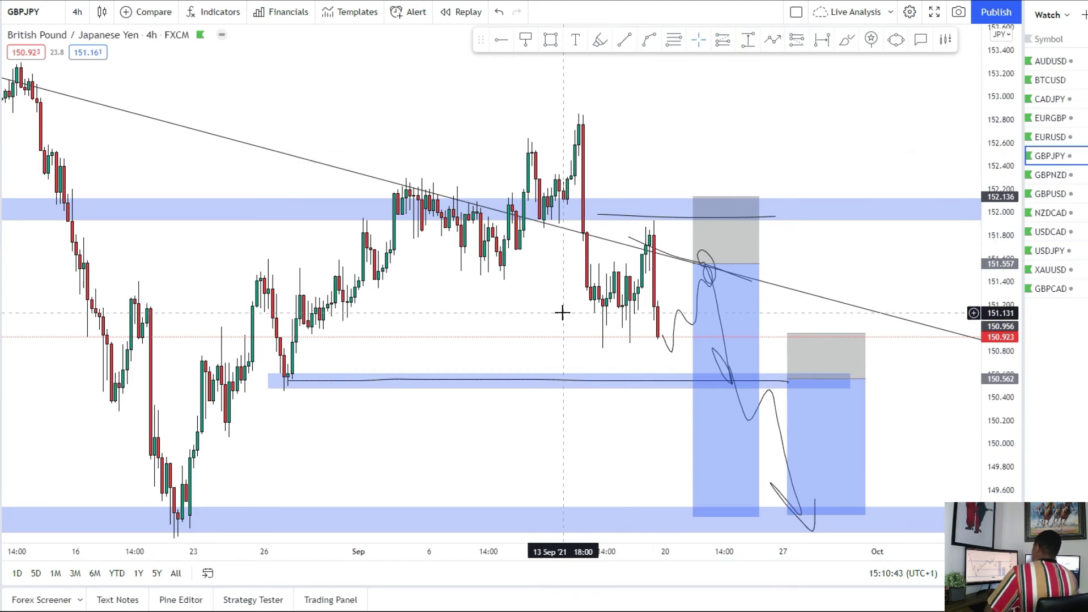
{"action": "left_click_drag", "start_coordinate": [543, 308], "coordinate": [525, 235]}
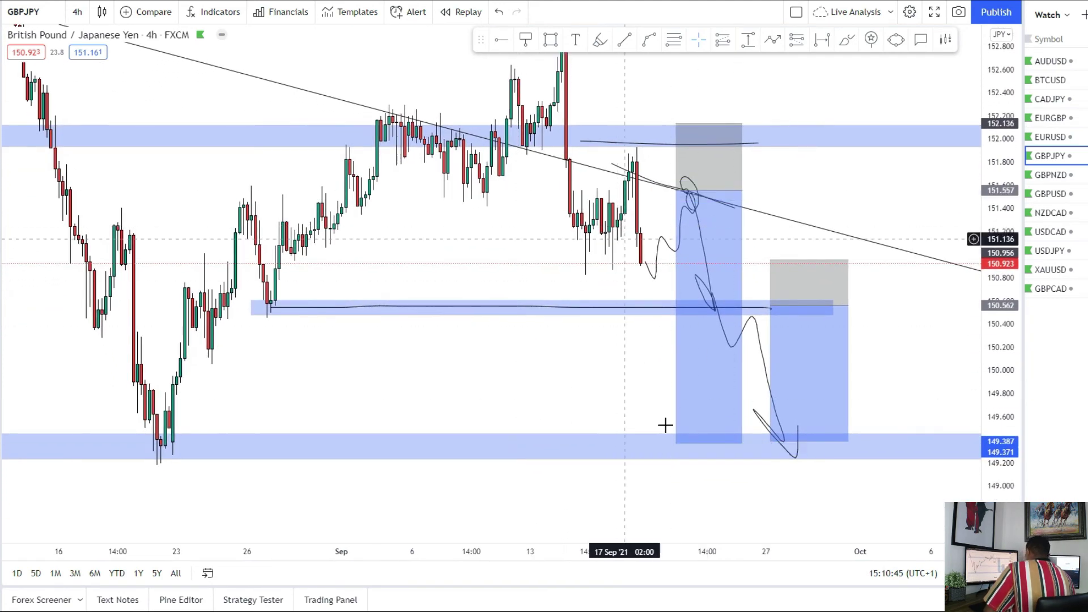
{"action": "left_click_drag", "start_coordinate": [665, 367], "coordinate": [597, 364]}
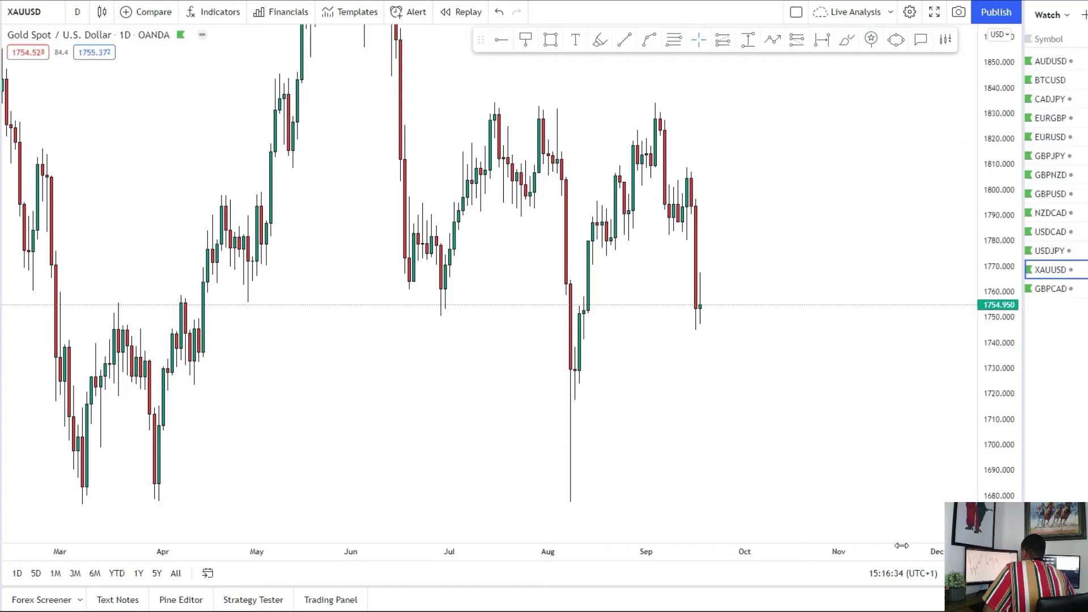
Switch XAUUSD to the 4-hour timeframe and draw a rectangle zone from 07 to 17 Sep '21, with its lower edge at about 1800.056.
{"action": "scroll", "coordinate": [825, 450], "scroll_direction": "up", "scroll_amount": 3}
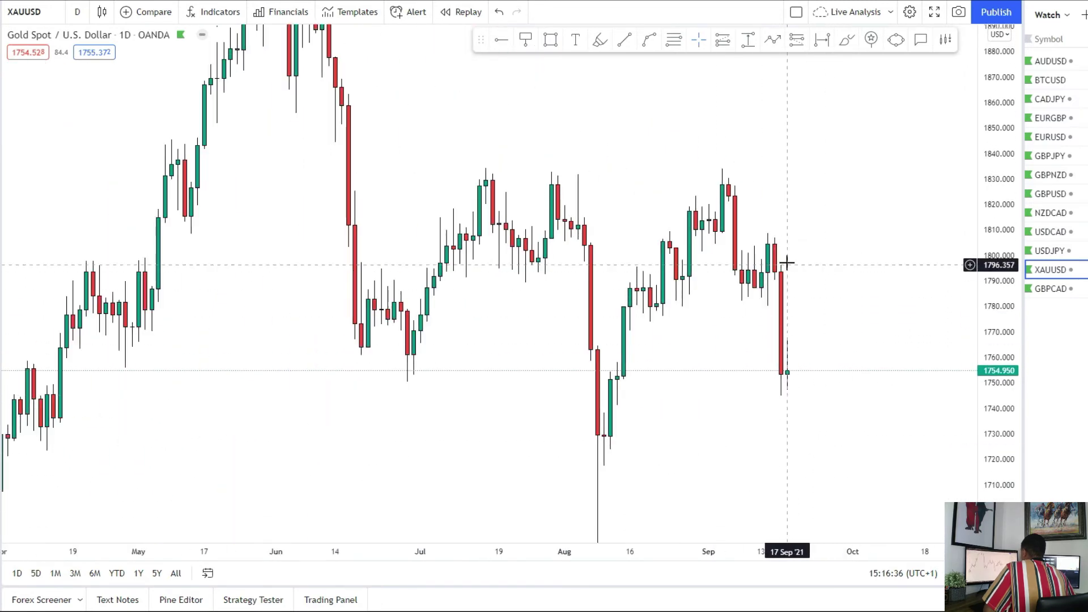
{"action": "scroll", "coordinate": [767, 333], "scroll_direction": "up", "scroll_amount": 3}
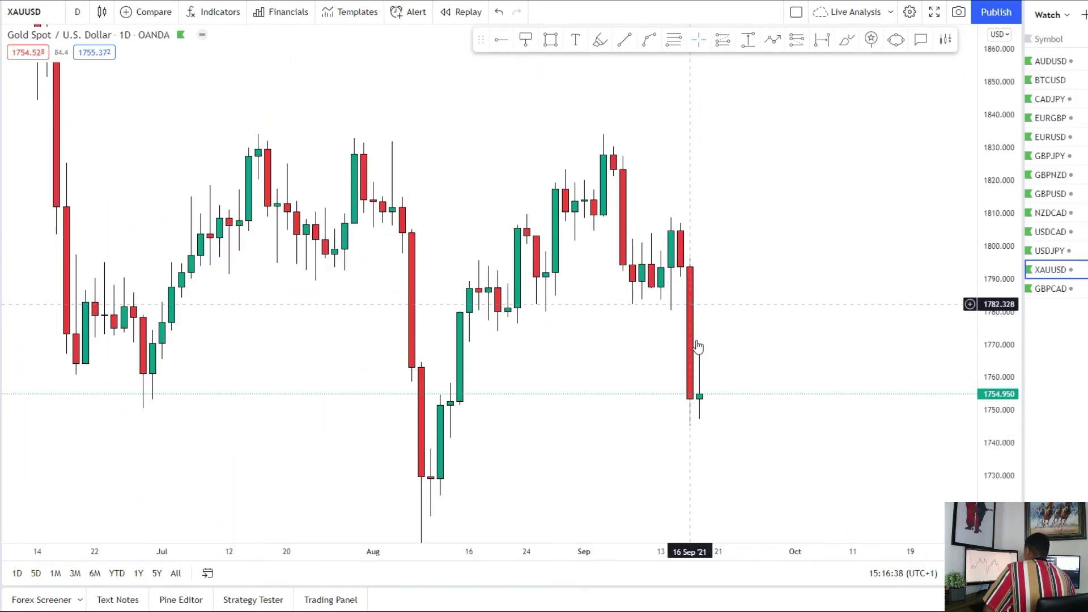
{"action": "scroll", "coordinate": [711, 415], "scroll_direction": "down", "scroll_amount": 1}
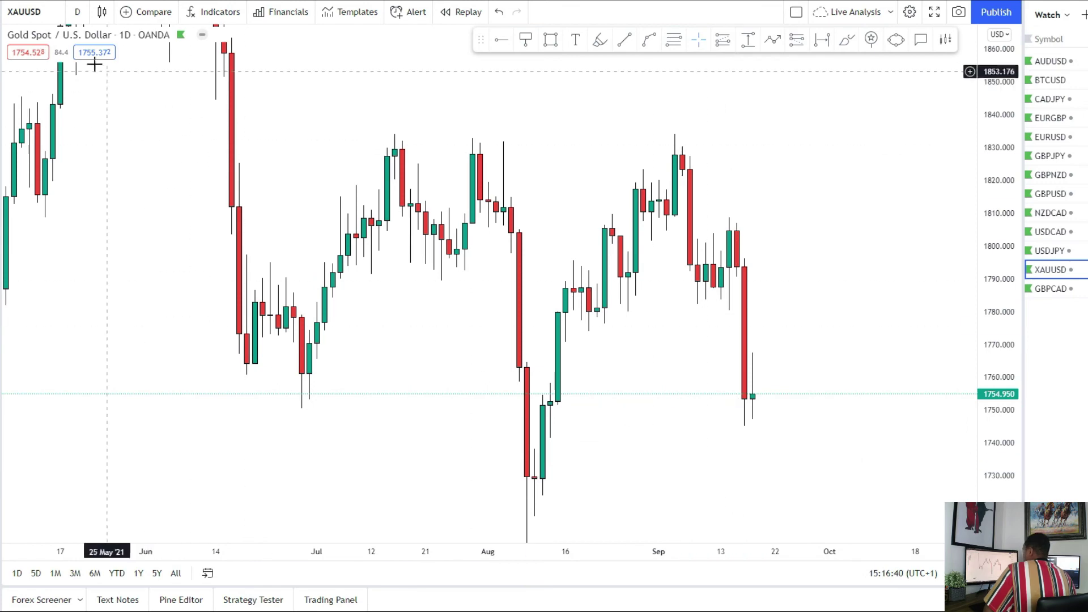
{"action": "left_click", "coordinate": [85, 17]}
{"action": "left_click", "coordinate": [113, 302]}
{"action": "scroll", "coordinate": [413, 281], "scroll_direction": "up", "scroll_amount": 3}
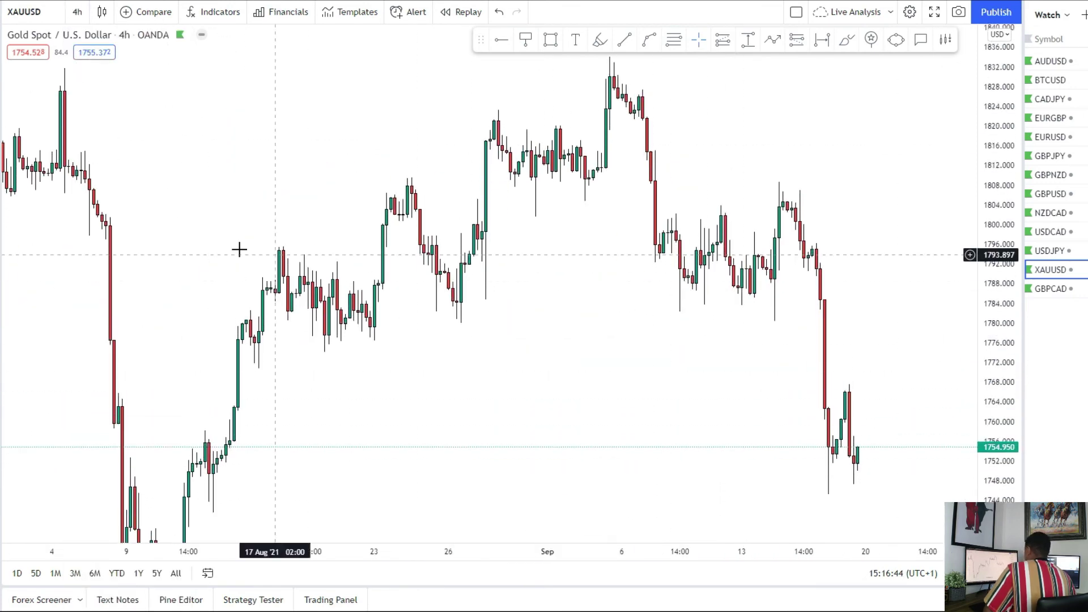
{"action": "left_click", "coordinate": [1, 119]}
{"action": "left_click", "coordinate": [40, 156]}
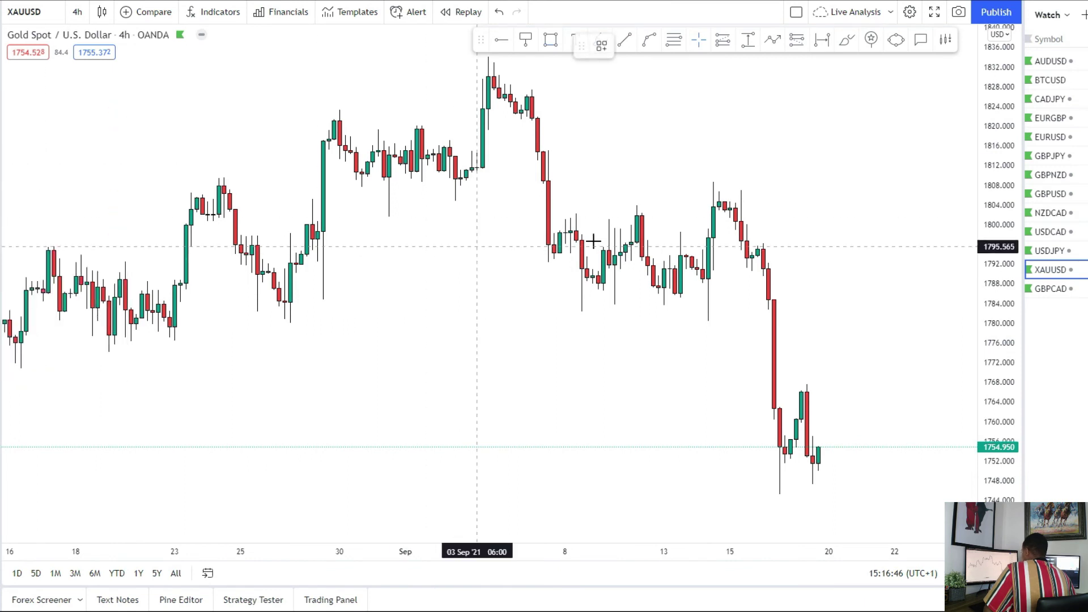
{"action": "mouse_move", "coordinate": [543, 207]}
{"action": "left_mouse_down"}
{"action": "mouse_move", "coordinate": [603, 224]}
{"action": "mouse_move", "coordinate": [818, 224]}
{"action": "left_mouse_up"}
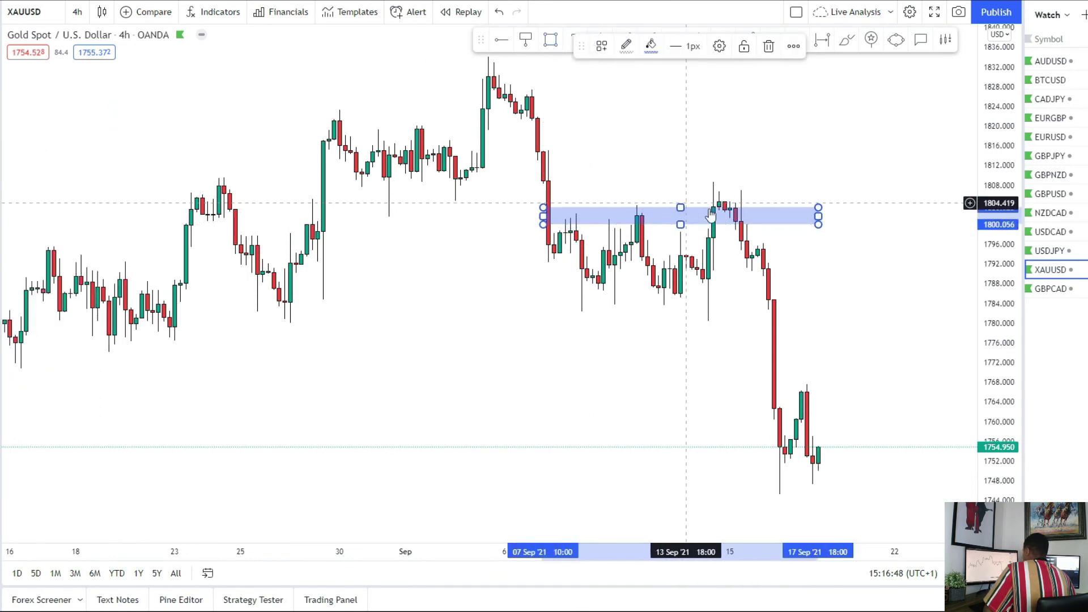
Draw an ascending trendline on 4-hour XAUUSD from the 16 Aug '21 low at about 1771.056 to about 1807.627 on 16 Sep.
{"action": "left_click", "coordinate": [1, 62]}
{"action": "scroll", "coordinate": [170, 397], "scroll_direction": "down", "scroll_amount": 3}
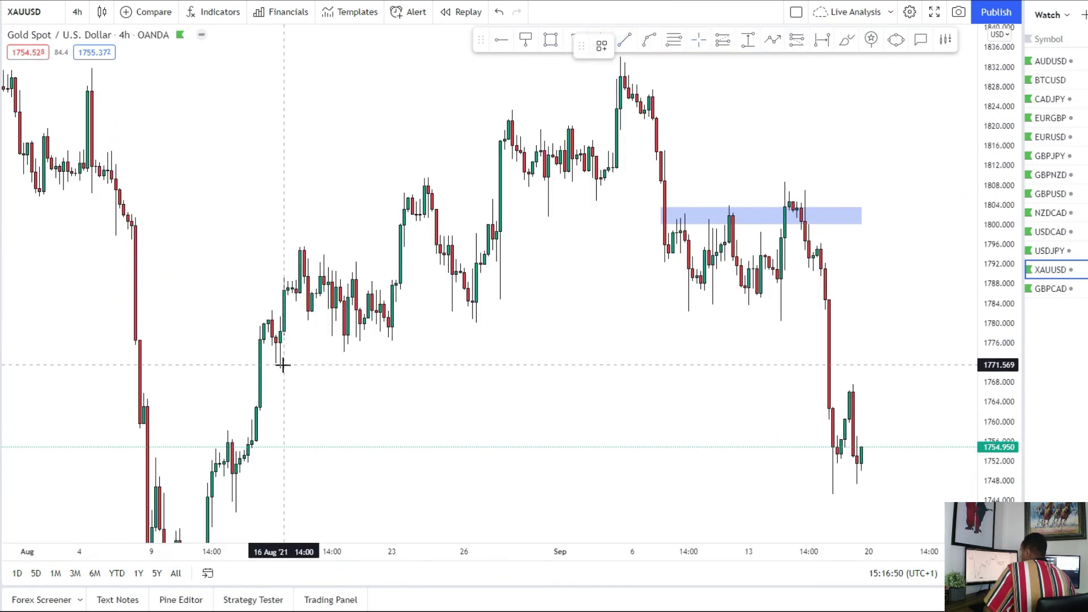
{"action": "left_click", "coordinate": [280, 367]}
{"action": "left_click", "coordinate": [822, 187]}
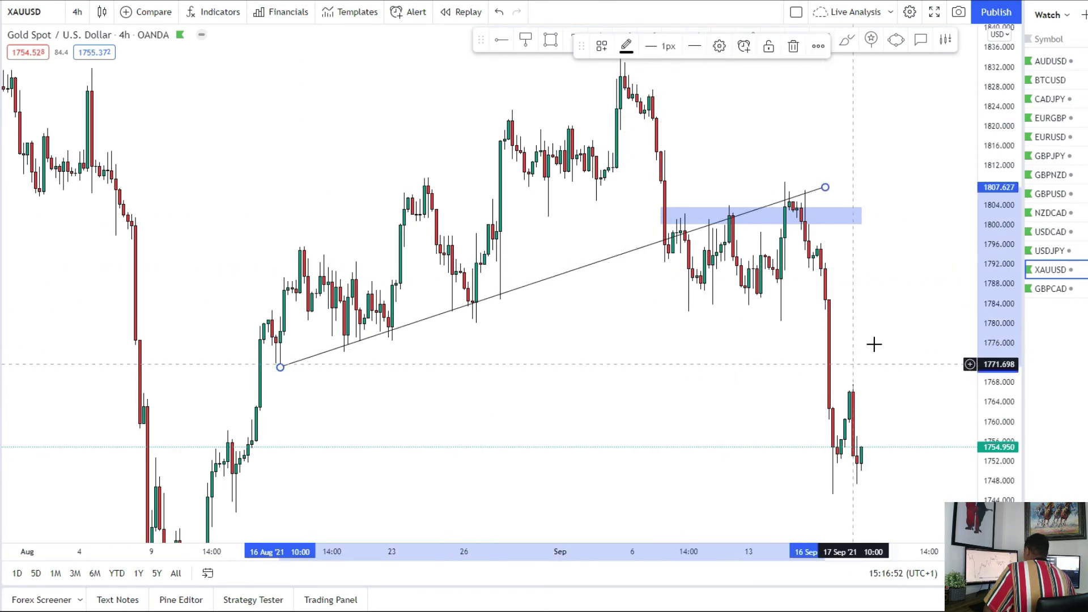
{"action": "scroll", "coordinate": [872, 346], "scroll_direction": "up", "scroll_amount": 2}
{"action": "scroll", "coordinate": [760, 263], "scroll_direction": "down", "scroll_amount": 4}
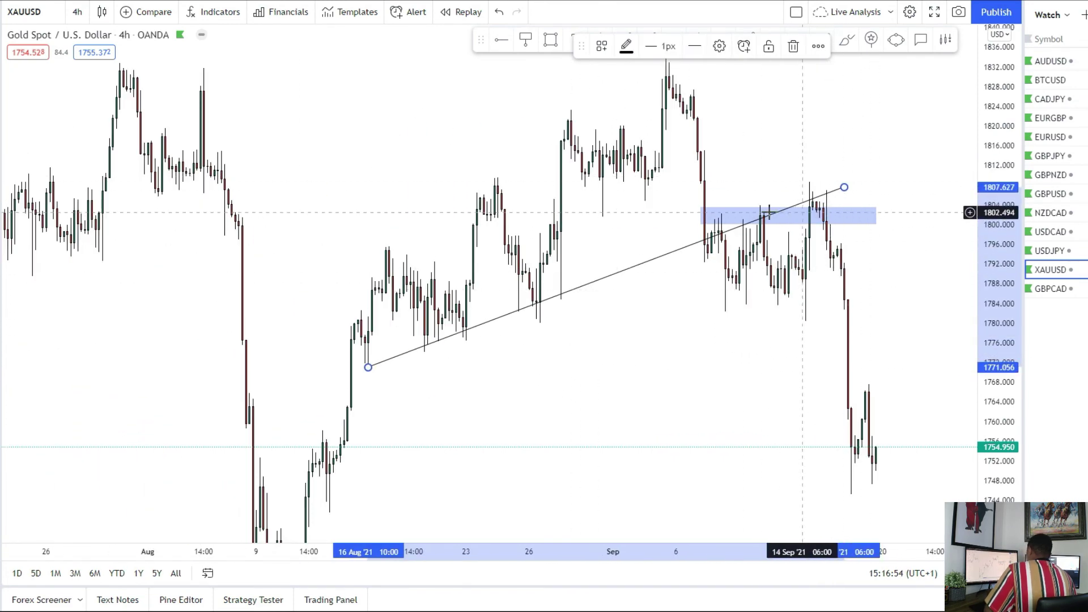
{"action": "scroll", "coordinate": [793, 250], "scroll_direction": "up", "scroll_amount": 3}
{"action": "left_click_drag", "start_coordinate": [999, 462], "coordinate": [997, 414]}
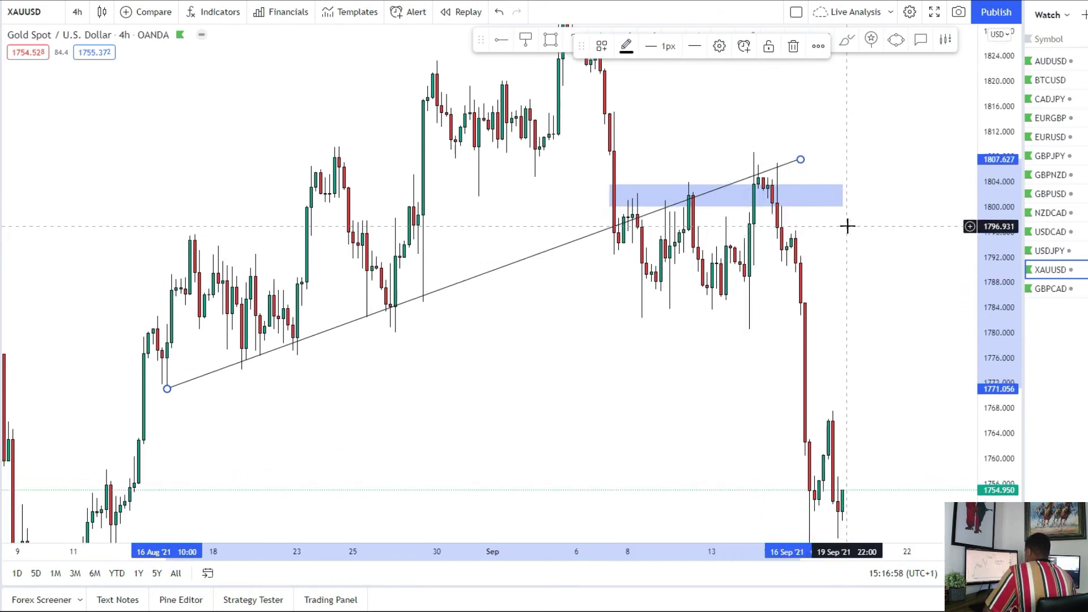
Delete the XAUUSD trendline and rectangle zone and return the chart to the daily timeframe.
{"action": "key", "text": "Delete"}
{"action": "left_click", "coordinate": [773, 168]}
{"action": "key", "text": "Delete"}
{"action": "left_click", "coordinate": [77, 11]}
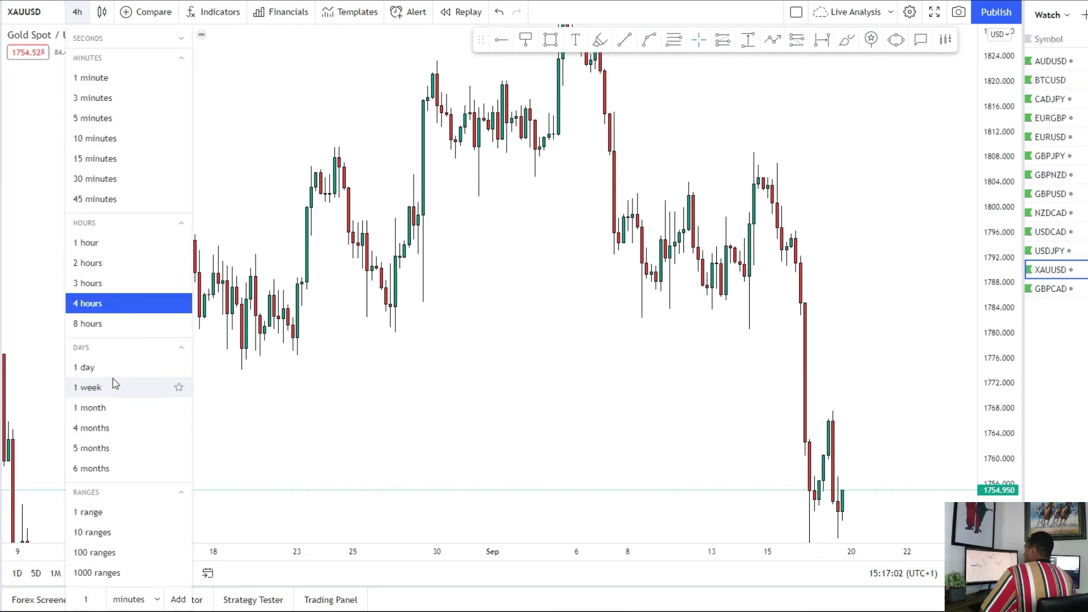
{"action": "left_click", "coordinate": [124, 368]}
Draw a rectangle zone on daily XAUUSD from 06 Aug to 21 Oct '21, between about 1728.897 and 1724.837.
{"action": "left_click_drag", "start_coordinate": [999, 241], "coordinate": [997, 475]}
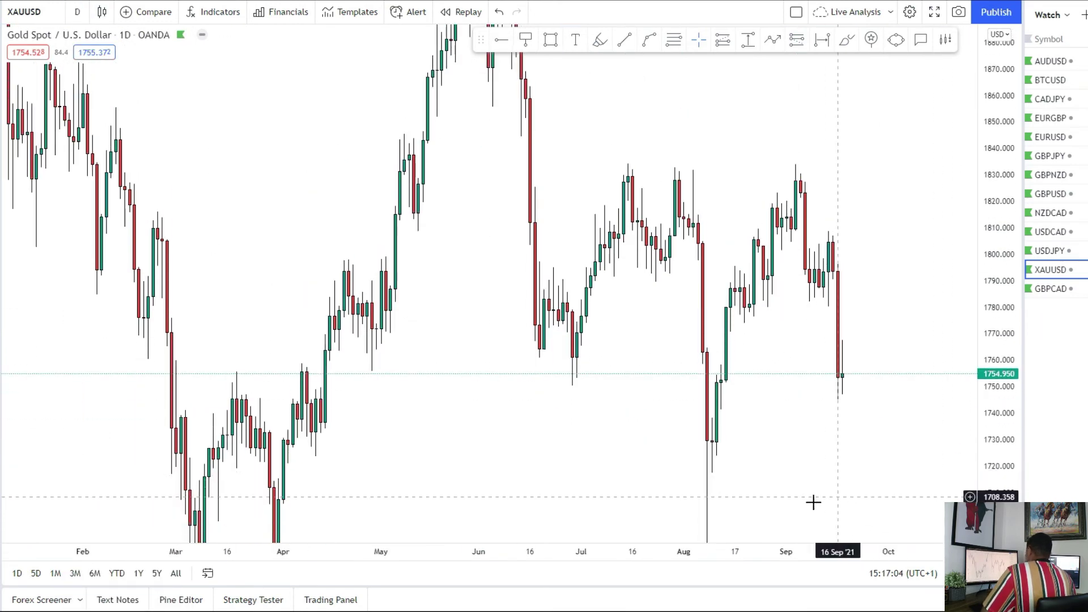
{"action": "scroll", "coordinate": [813, 502], "scroll_direction": "up", "scroll_amount": 3}
{"action": "left_click_drag", "start_coordinate": [688, 449], "coordinate": [639, 394]}
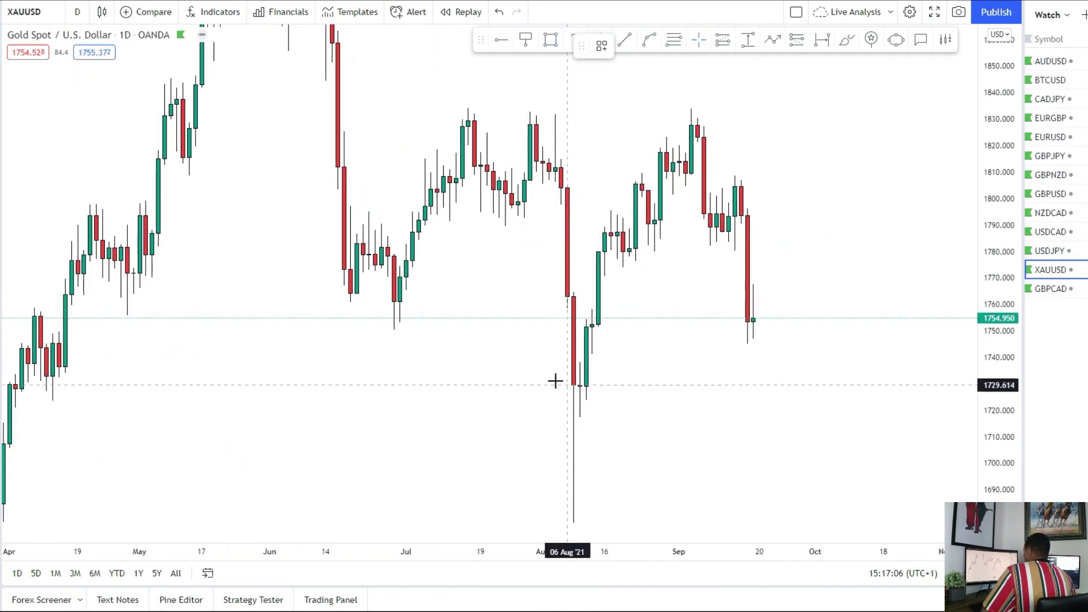
{"action": "left_click", "coordinate": [567, 387]}
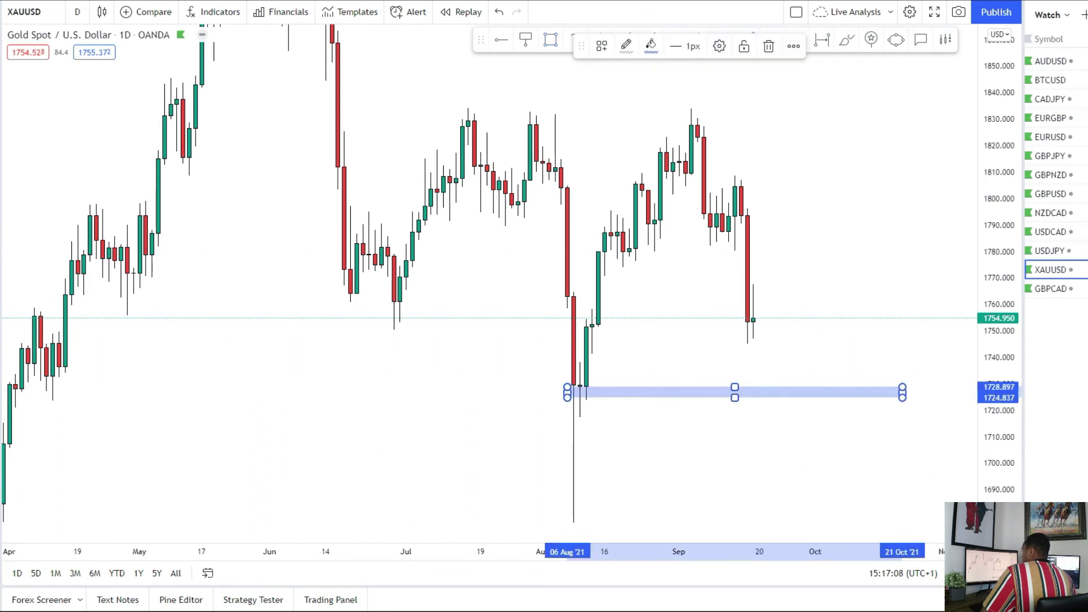
Draw two more daily zones: mid-June to mid-October at about 1760 to 1765, and 12 Aug to 18 Oct '21 at about 1779.769 to 1786.696.
{"action": "left_click", "coordinate": [91, 171]}
{"action": "left_click_drag", "start_coordinate": [340, 293], "coordinate": [871, 304]}
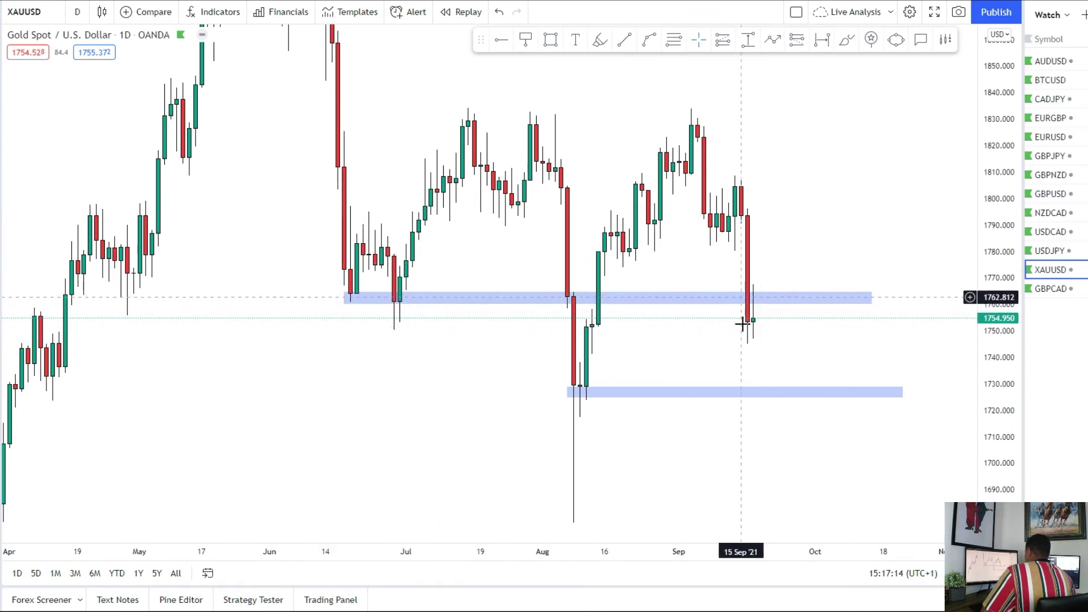
{"action": "left_click", "coordinate": [760, 391]}
{"action": "key", "text": "Escape"}
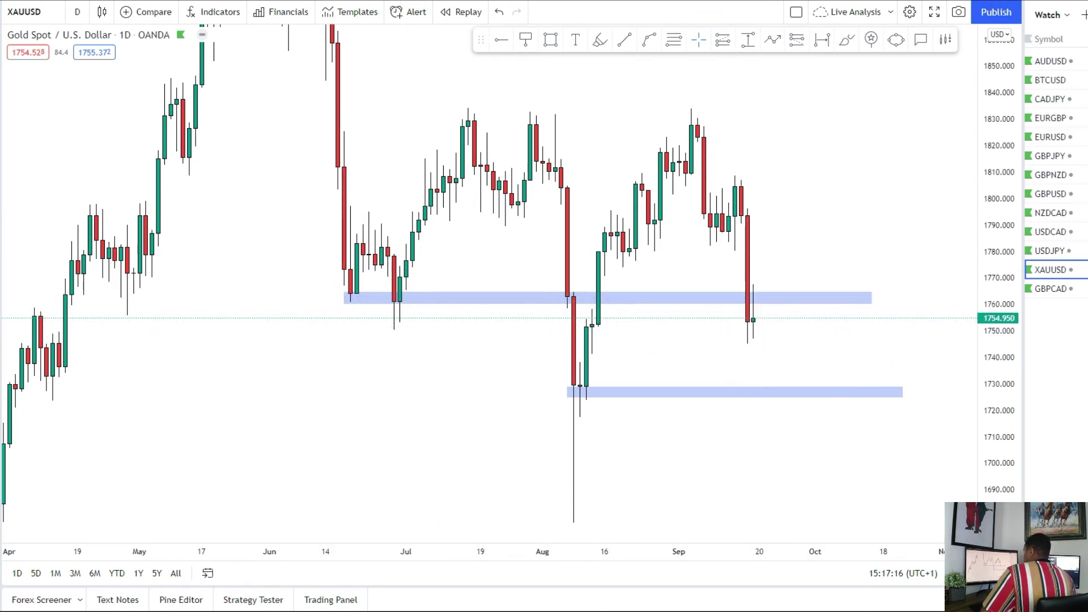
{"action": "left_click_drag", "start_coordinate": [592, 234], "coordinate": [883, 252]}
Switch XAUUSD to the 4-hour timeframe and frame the recent price action together with all three zones.
{"action": "left_click", "coordinate": [77, 12]}
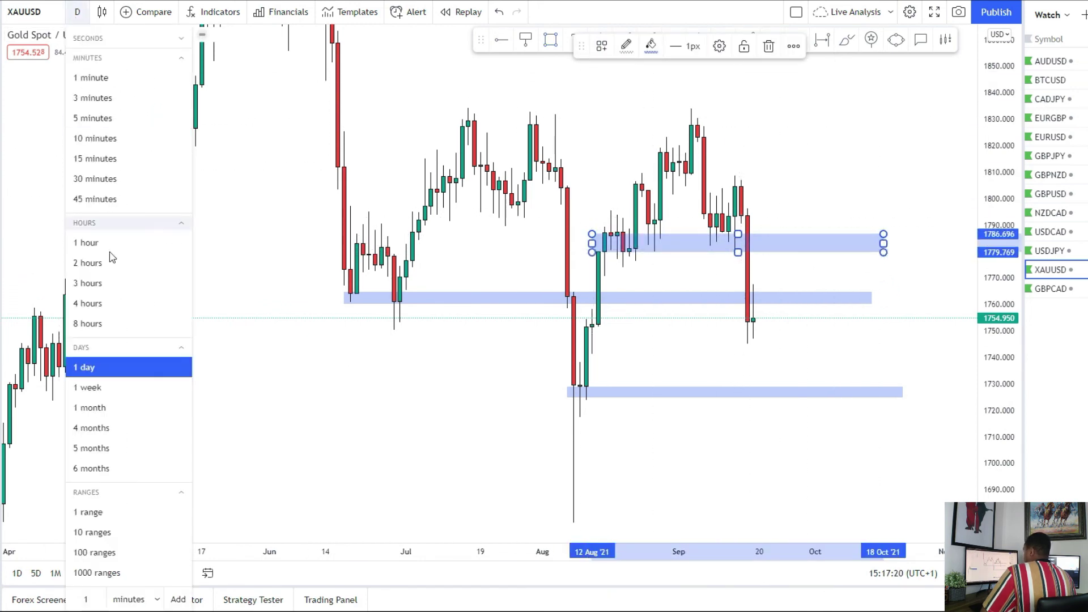
{"action": "left_click", "coordinate": [101, 305]}
{"action": "scroll", "coordinate": [593, 406], "scroll_direction": "down", "scroll_amount": 5}
{"action": "left_click_drag", "start_coordinate": [1004, 451], "coordinate": [989, 350]}
{"action": "scroll", "coordinate": [777, 236], "scroll_direction": "up", "scroll_amount": 3}
{"action": "scroll", "coordinate": [786, 440], "scroll_direction": "down", "scroll_amount": 4}
{"action": "left_click_drag", "start_coordinate": [755, 464], "coordinate": [674, 474]}
{"action": "scroll", "coordinate": [614, 467], "scroll_direction": "up", "scroll_amount": 3}
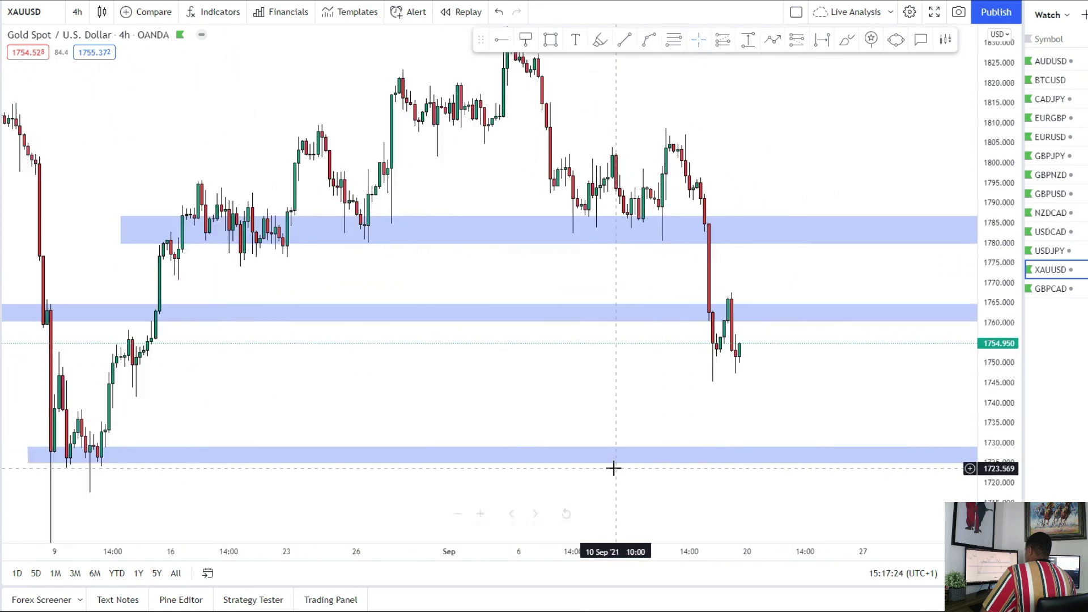
Brush a projected XAUUSD move up into the 1760–1765 zone, circle the reaction area, and continue down to the zone near 1727.
{"action": "left_click", "coordinate": [1, 113]}
{"action": "left_click", "coordinate": [31, 114]}
{"action": "scroll", "coordinate": [564, 357], "scroll_direction": "up", "scroll_amount": 4}
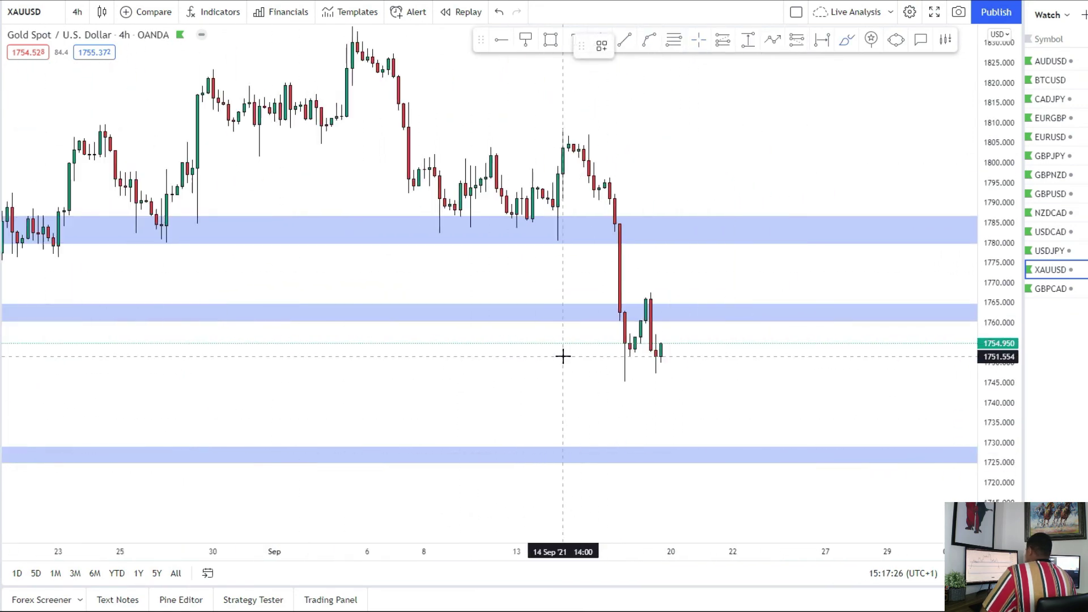
{"action": "left_click_drag", "start_coordinate": [595, 357], "coordinate": [622, 310]}
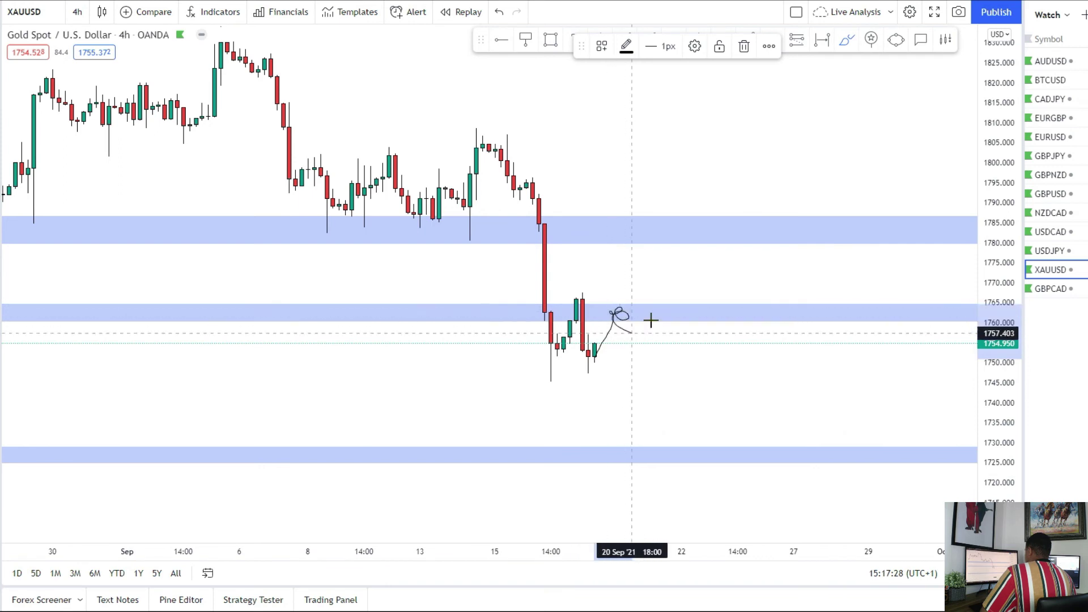
{"action": "mouse_move", "coordinate": [552, 300]}
{"action": "left_mouse_down"}
{"action": "mouse_move", "coordinate": [663, 303]}
{"action": "mouse_move", "coordinate": [678, 462]}
{"action": "left_mouse_up"}
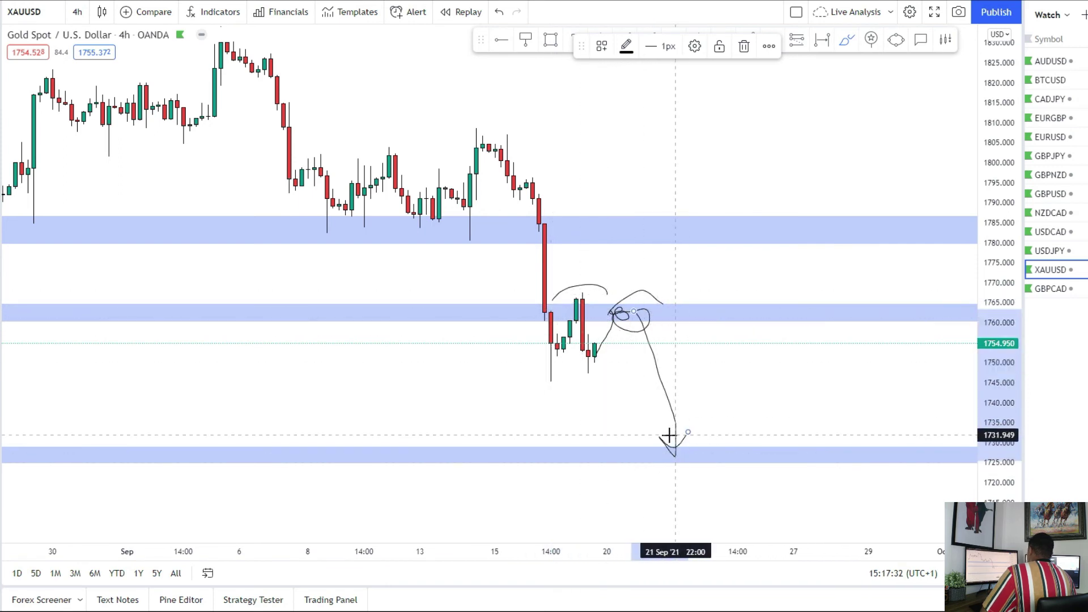
Place a short position from 20 Sep '21 with entry at 1761.672, stop at 1770.684 and target at 1726.731, narrowed around the projected drop.
{"action": "scroll", "coordinate": [657, 448], "scroll_direction": "down", "scroll_amount": 3}
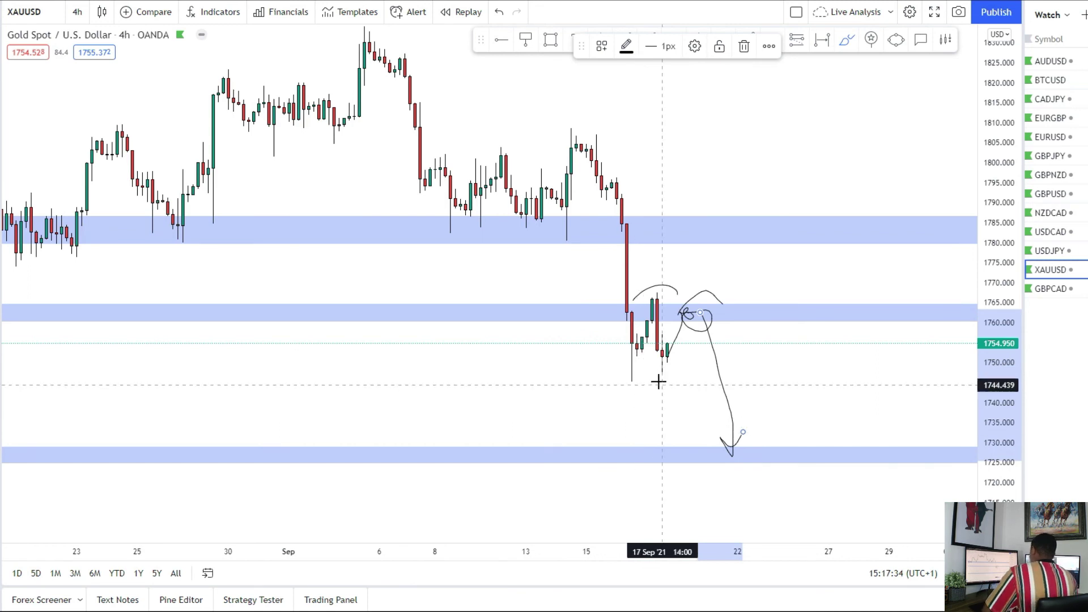
{"action": "left_click", "coordinate": [1, 187]}
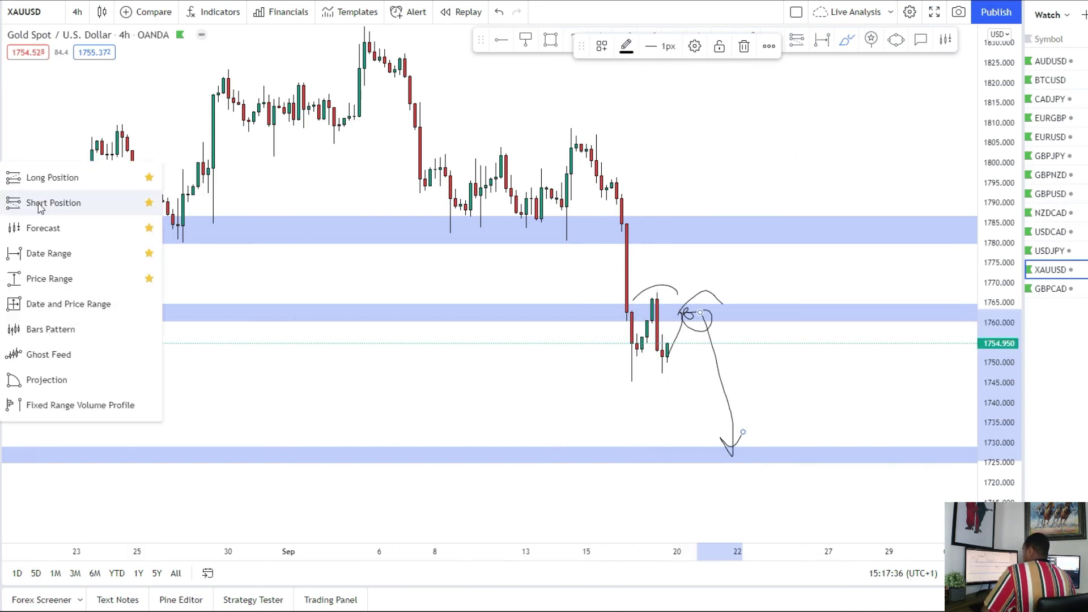
{"action": "left_click", "coordinate": [36, 202]}
{"action": "left_click", "coordinate": [687, 315]}
{"action": "left_click_drag", "start_coordinate": [686, 247], "coordinate": [687, 279]}
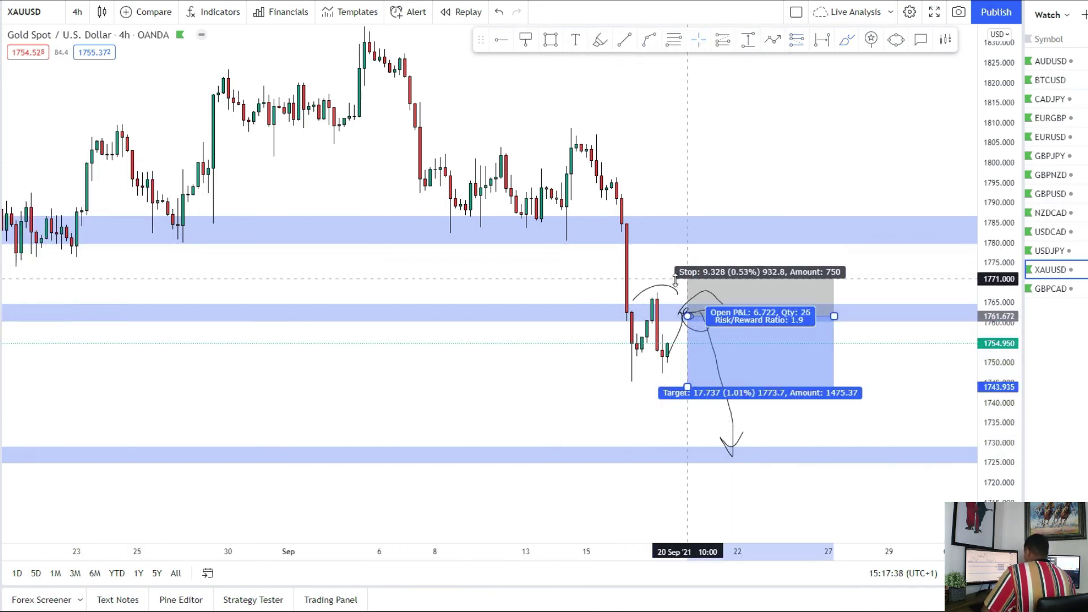
{"action": "left_click_drag", "start_coordinate": [834, 316], "coordinate": [752, 316]}
{"action": "left_click_drag", "start_coordinate": [687, 387], "coordinate": [688, 455]}
{"action": "left_click_drag", "start_coordinate": [802, 410], "coordinate": [797, 415]}
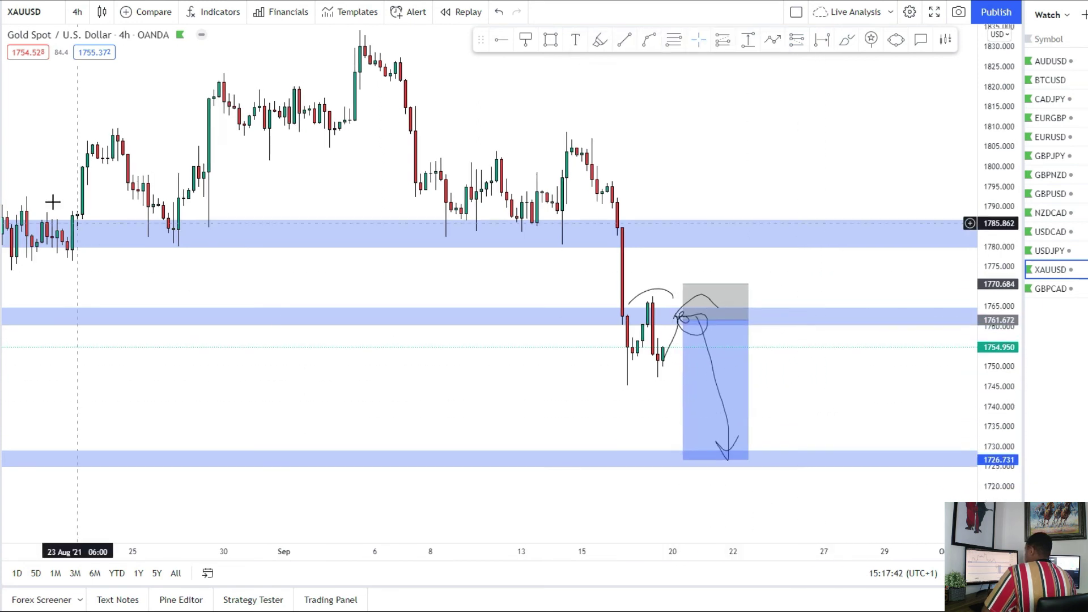
Add a second, narrow short position at the upper zone with entry at 1781.119, stop at 1792.186 and target at 1727.048.
{"action": "left_click", "coordinate": [1, 188]}
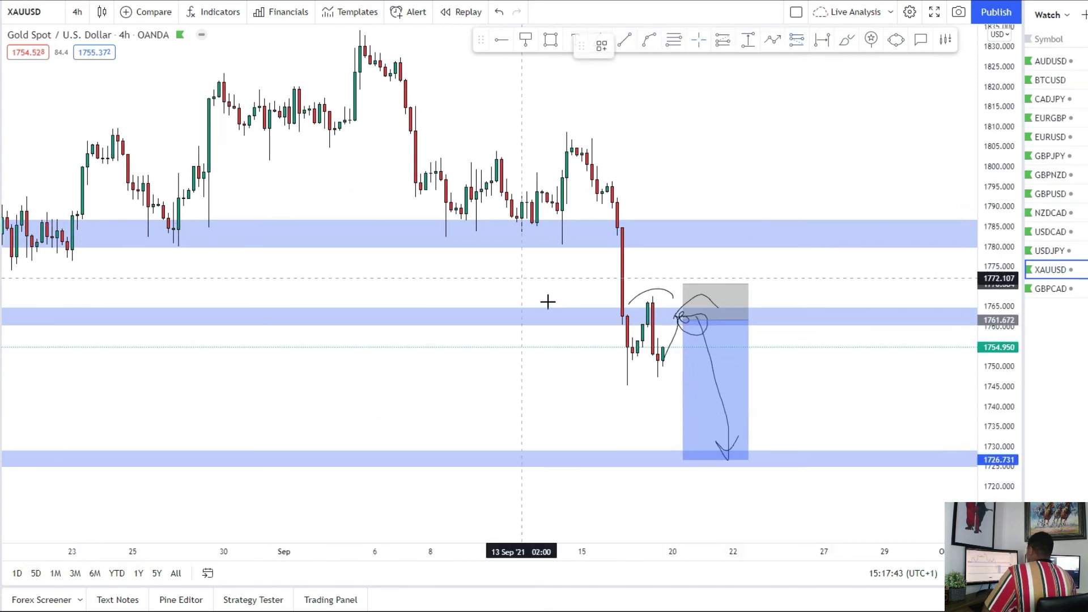
{"action": "left_click", "coordinate": [773, 242]}
{"action": "left_click_drag", "start_coordinate": [774, 170], "coordinate": [774, 198]}
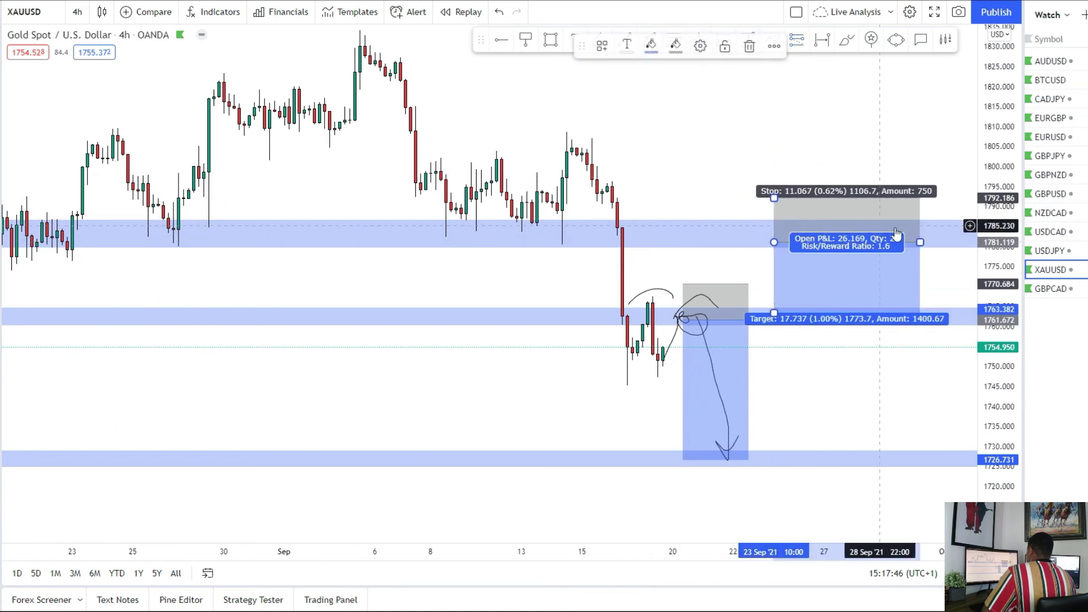
{"action": "left_click_drag", "start_coordinate": [924, 238], "coordinate": [754, 251]}
{"action": "left_click_drag", "start_coordinate": [705, 314], "coordinate": [706, 462]}
{"action": "left_click_drag", "start_coordinate": [426, 418], "coordinate": [505, 412]}
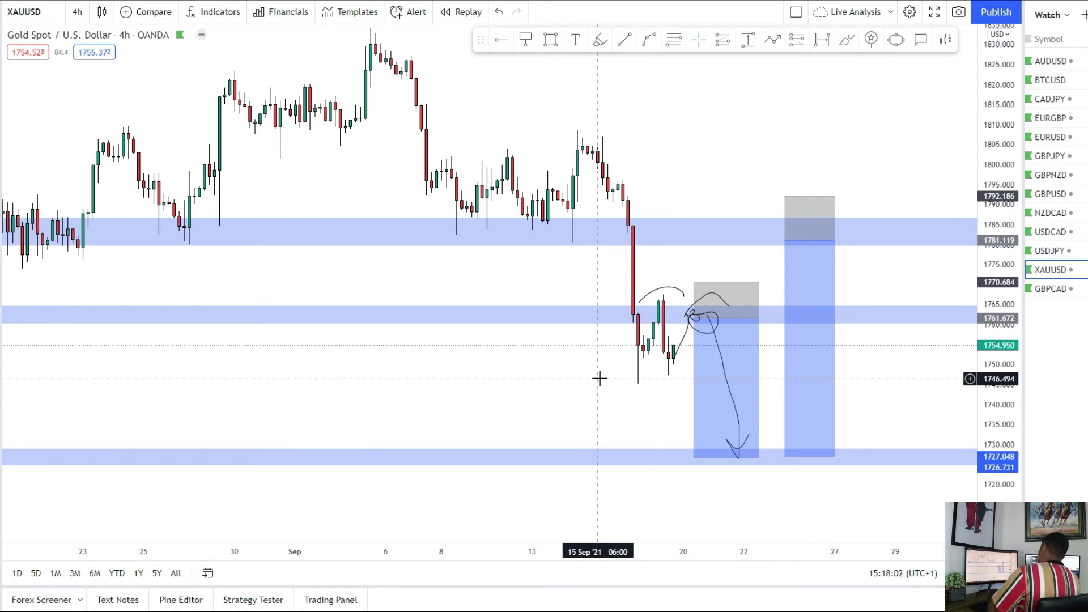
{"action": "scroll", "coordinate": [454, 437], "scroll_direction": "down", "scroll_amount": 3}
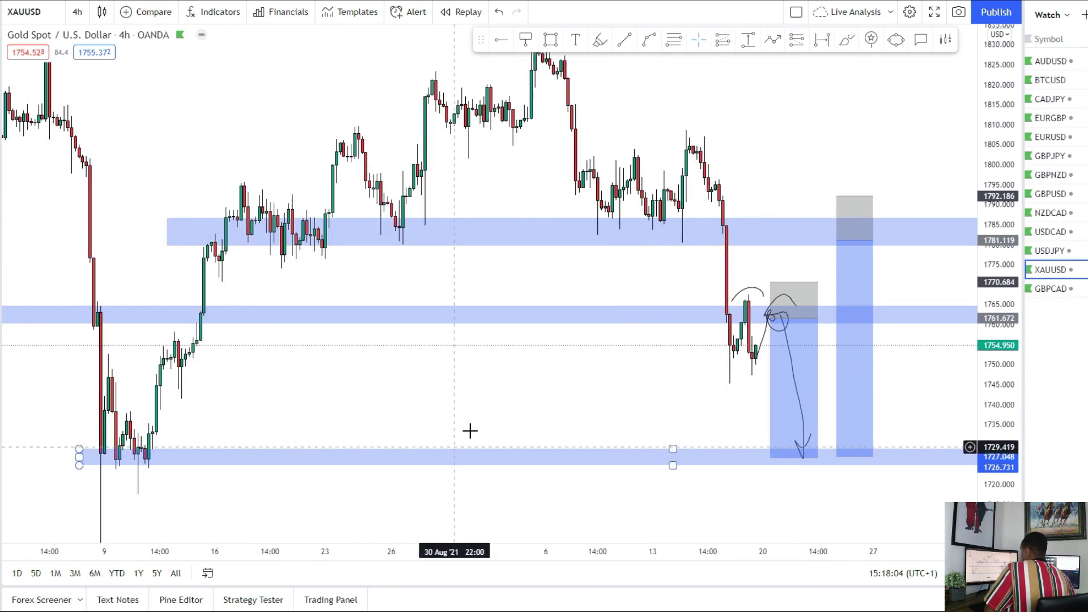
{"action": "left_click_drag", "start_coordinate": [427, 388], "coordinate": [402, 427]}
{"action": "scroll", "coordinate": [401, 427], "scroll_direction": "up", "scroll_amount": 2}
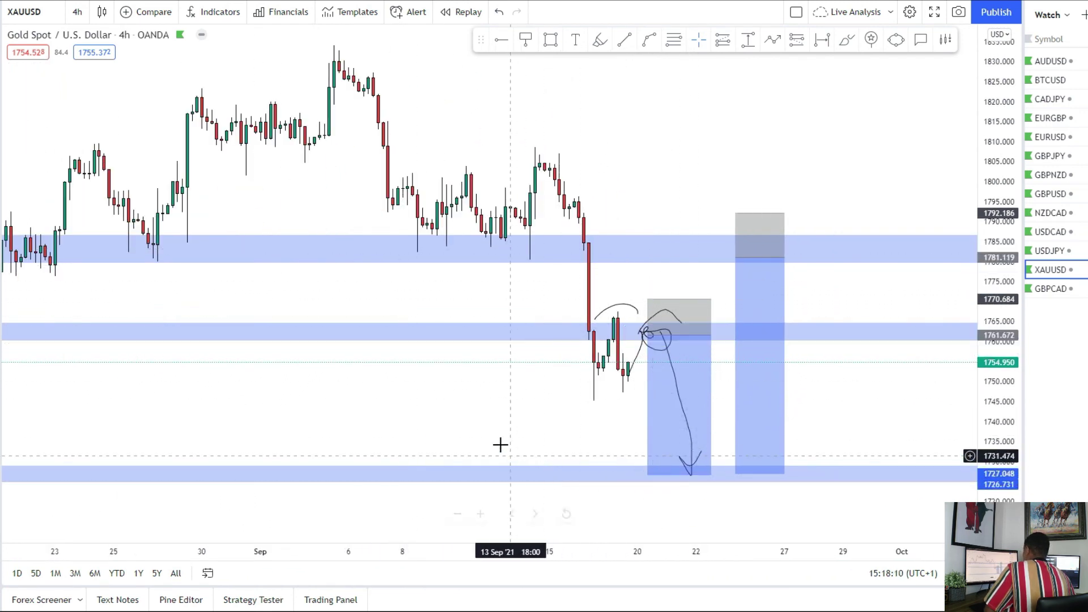
{"action": "left_click_drag", "start_coordinate": [462, 418], "coordinate": [468, 431]}
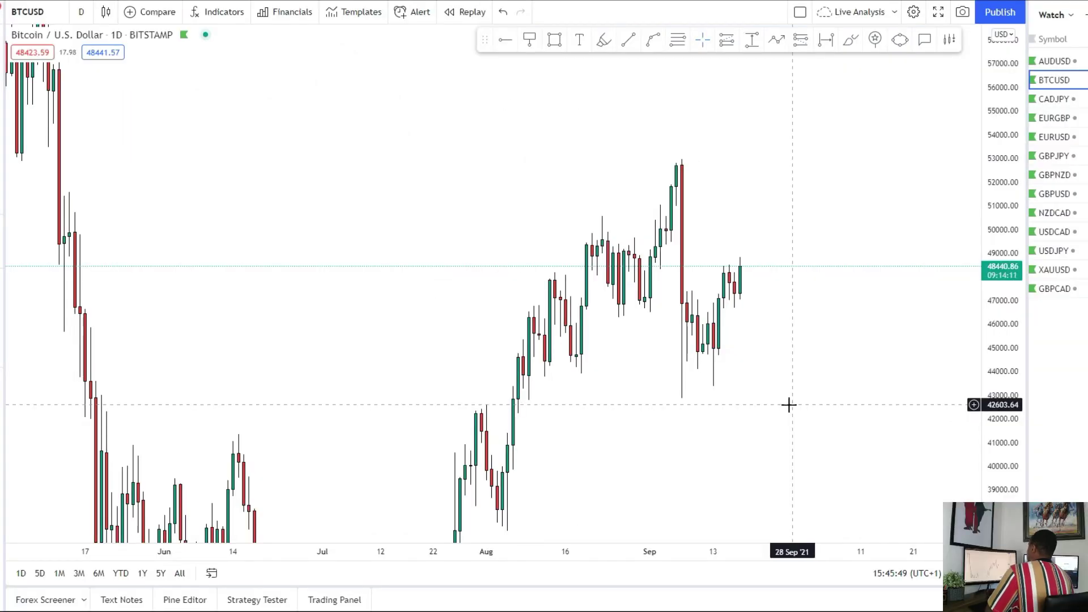
Draw a rectangle zone on daily BTCUSD from 07 Aug to 04 Oct '21, between about 44980.67 and 44526.63.
{"action": "scroll", "coordinate": [782, 408], "scroll_direction": "up", "scroll_amount": 3}
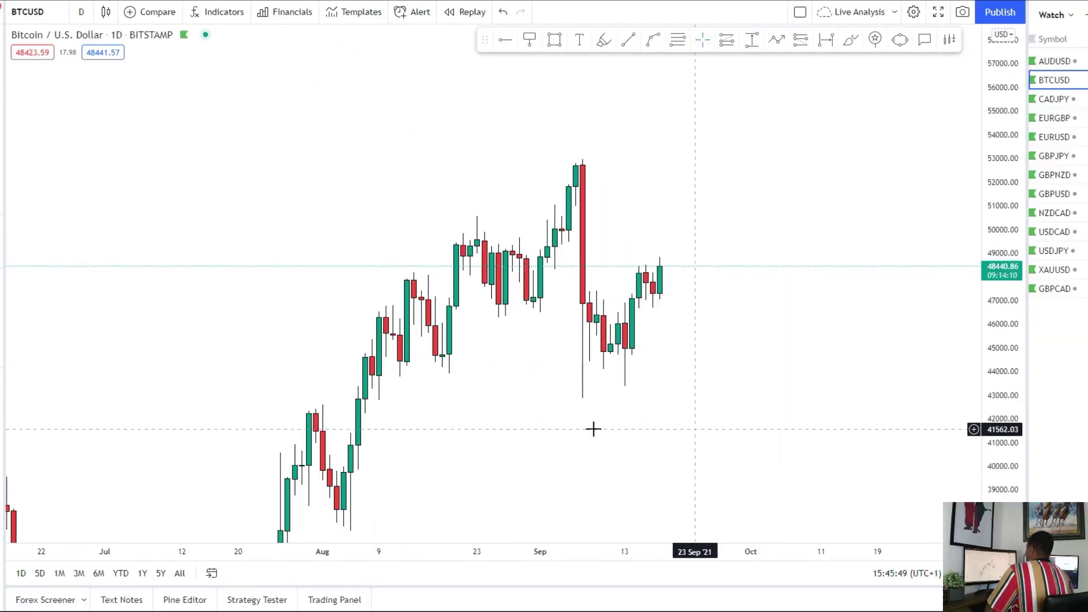
{"action": "left_click_drag", "start_coordinate": [569, 412], "coordinate": [615, 364]}
{"action": "scroll", "coordinate": [622, 387], "scroll_direction": "up", "scroll_amount": 3}
{"action": "scroll", "coordinate": [597, 315], "scroll_direction": "down", "scroll_amount": 2}
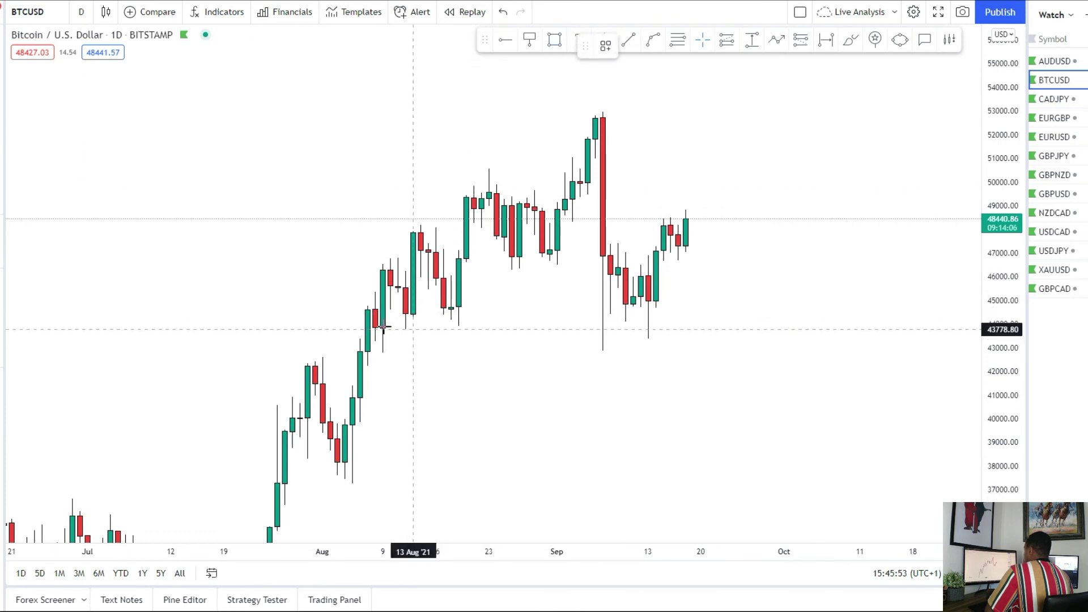
{"action": "mouse_move", "coordinate": [367, 306]}
{"action": "left_mouse_down"}
{"action": "mouse_move", "coordinate": [692, 316]}
{"action": "mouse_move", "coordinate": [807, 302]}
{"action": "left_mouse_up"}
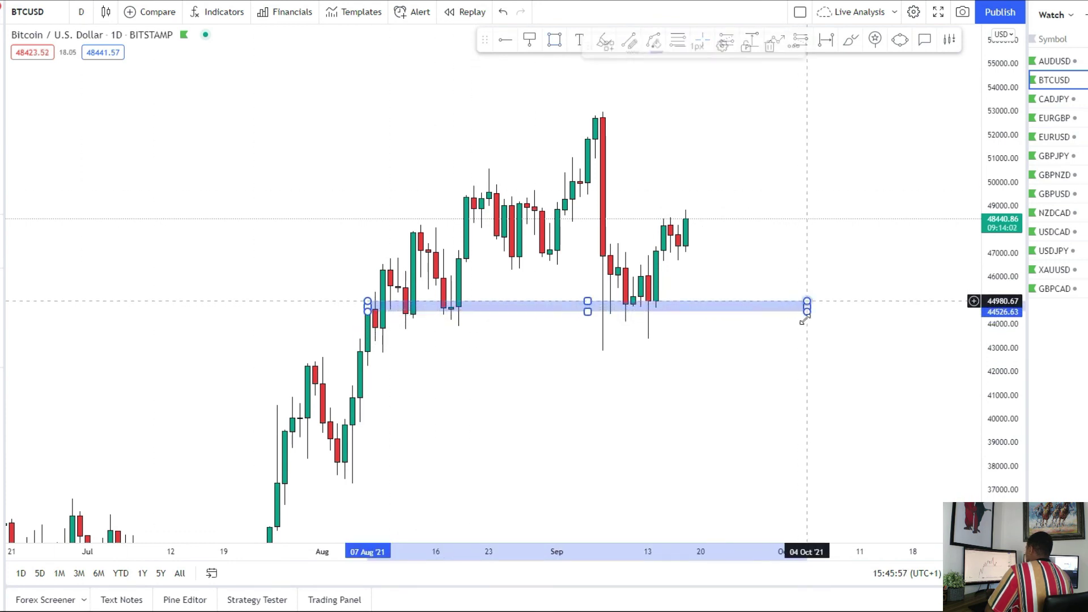
{"action": "left_click", "coordinate": [607, 393]}
Extend the BTCUSD zone's start back to early January '21 and compare it with the earlier price action.
{"action": "scroll", "coordinate": [563, 408], "scroll_direction": "down", "scroll_amount": 5}
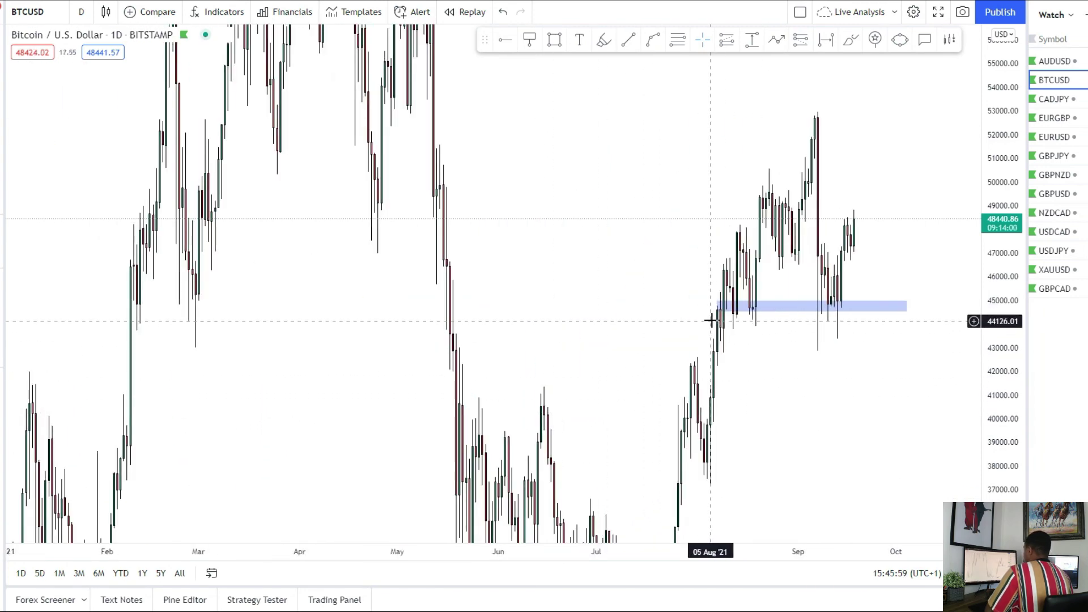
{"action": "left_click_drag", "start_coordinate": [717, 306], "coordinate": [7, 306]}
{"action": "left_click_drag", "start_coordinate": [24, 342], "coordinate": [716, 435]}
{"action": "scroll", "coordinate": [701, 410], "scroll_direction": "up", "scroll_amount": 3}
{"action": "left_click_drag", "start_coordinate": [666, 408], "coordinate": [430, 447]}
{"action": "left_click_drag", "start_coordinate": [469, 313], "coordinate": [438, 408]}
{"action": "left_click_drag", "start_coordinate": [512, 300], "coordinate": [292, 208]}
{"action": "left_click_drag", "start_coordinate": [713, 316], "coordinate": [136, 272]}
{"action": "scroll", "coordinate": [578, 472], "scroll_direction": "up", "scroll_amount": 3}
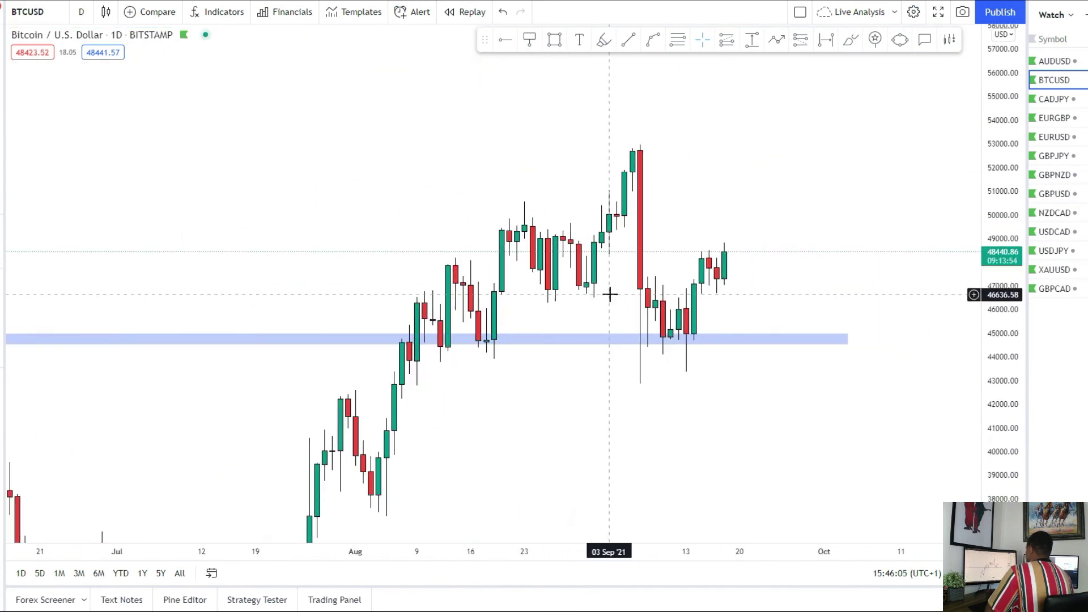
Try two more BTCUSD zones: 23 Aug to 22 Sep at about 46879.30 to 47181.52, and 19 Aug to 27 Sep at about 49372.65 to 49769.32.
{"action": "left_click_drag", "start_coordinate": [1017, 445], "coordinate": [1013, 361]}
{"action": "scroll", "coordinate": [600, 338], "scroll_direction": "up", "scroll_amount": 4}
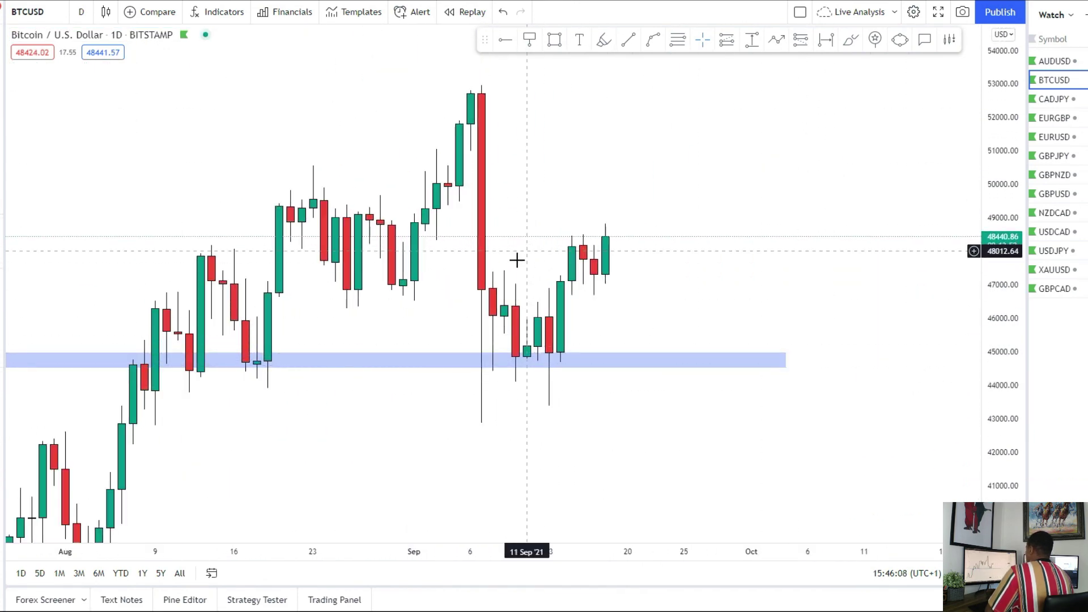
{"action": "scroll", "coordinate": [510, 297], "scroll_direction": "down", "scroll_amount": 2}
{"action": "left_click_drag", "start_coordinate": [440, 278], "coordinate": [713, 288]}
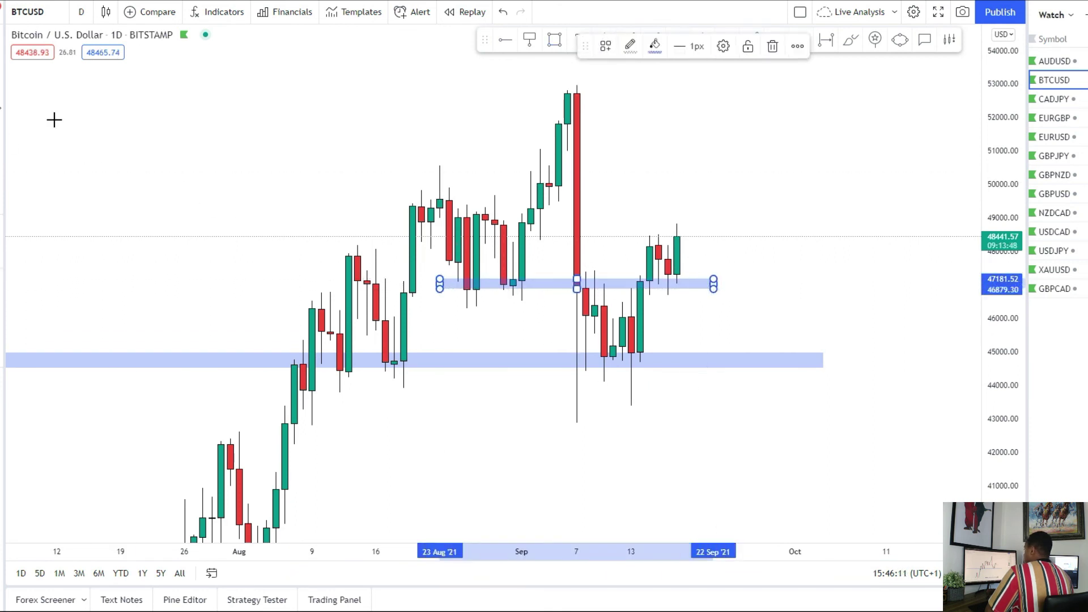
{"action": "left_click_drag", "start_coordinate": [404, 192], "coordinate": [758, 206]}
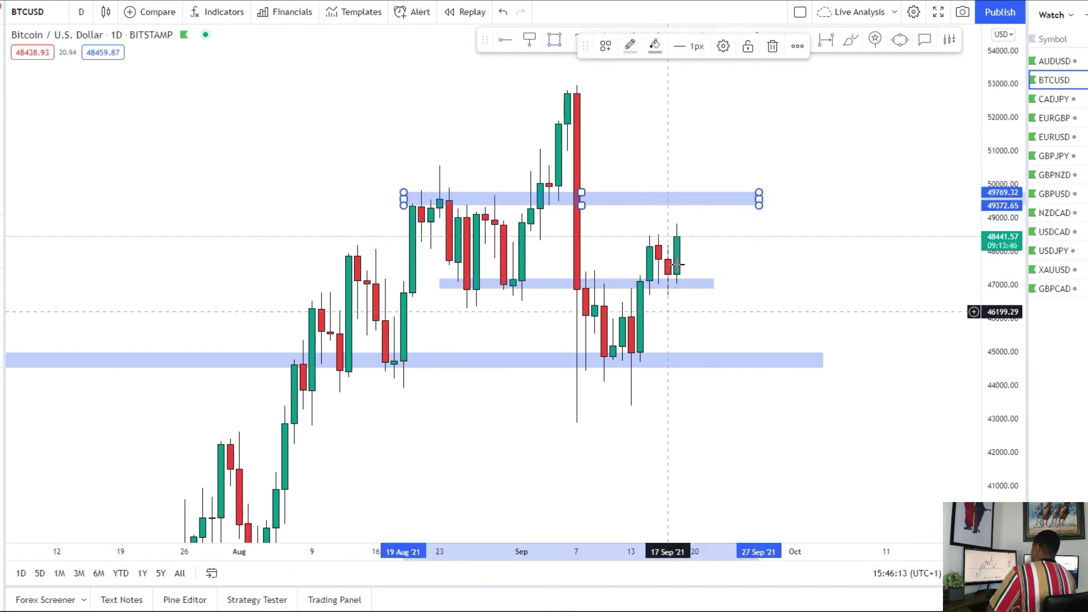
Delete the two short BTCUSD zones above the long 45,000 zone.
{"action": "key", "text": "Delete"}
{"action": "left_click", "coordinate": [715, 283]}
{"action": "key", "text": "Delete"}
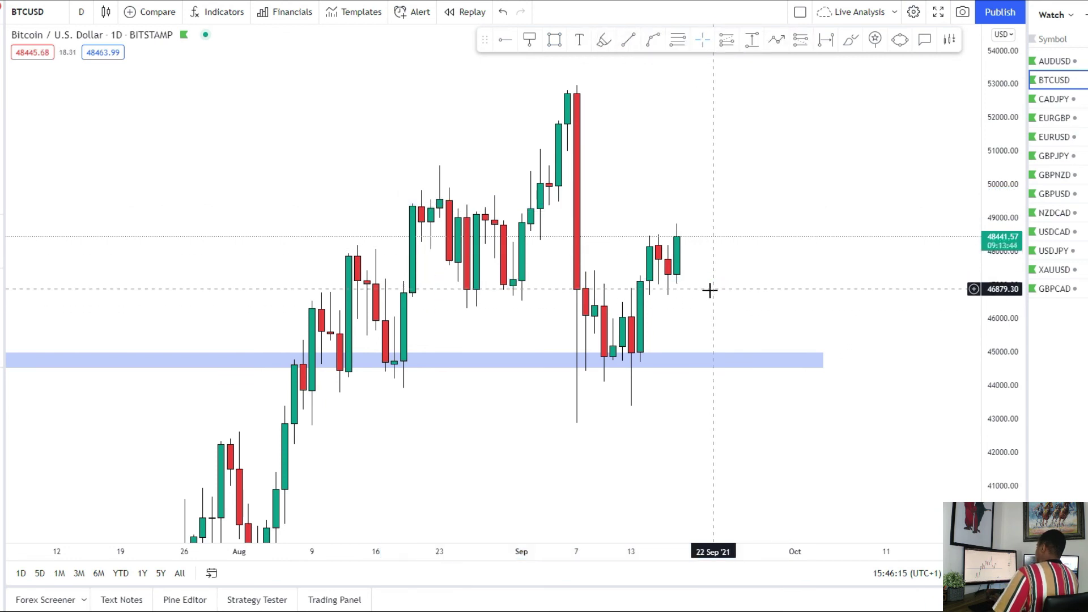
Draw a rectangle zone on daily BTCUSD from 19 Aug to early October '21, between about 49,180 and 49,600.
{"action": "scroll", "coordinate": [679, 328], "scroll_direction": "down", "scroll_amount": 3}
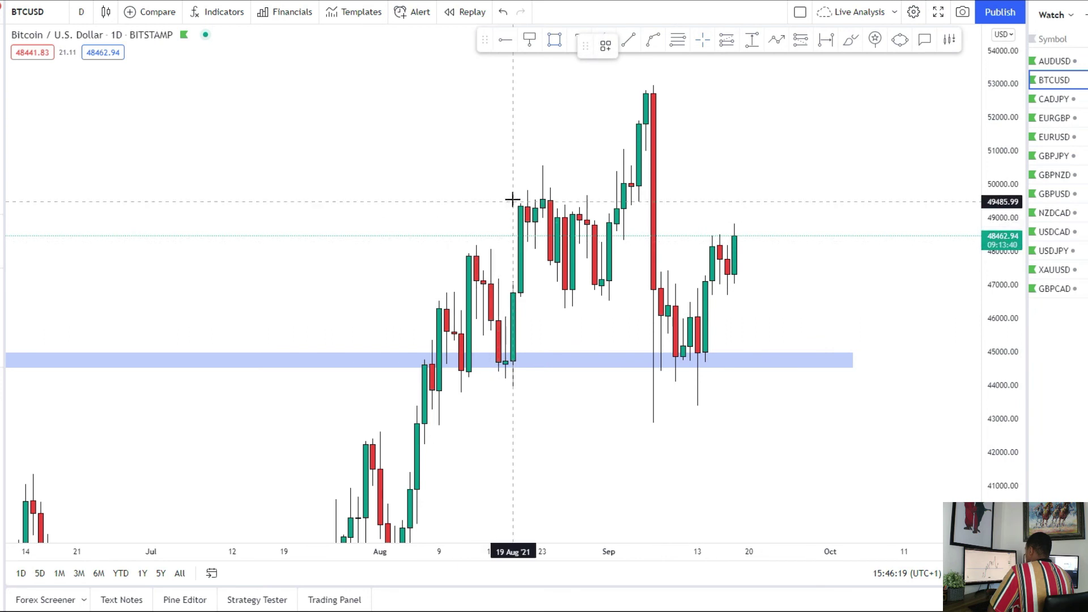
{"action": "left_click", "coordinate": [838, 213]}
{"action": "left_click_drag", "start_coordinate": [807, 273], "coordinate": [729, 275]}
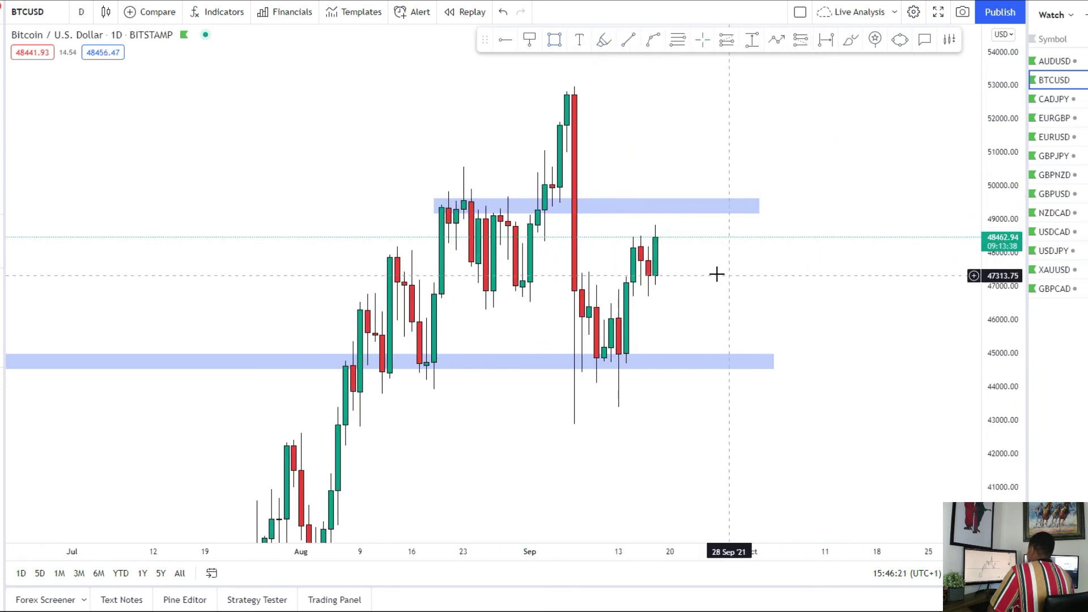
Brush two BTCUSD scenarios, a drop to the lower zone and a break-and-retest rise to about 53,000, plus a horizontal line along the September high.
{"action": "left_click", "coordinate": [2, 109]}
{"action": "left_click", "coordinate": [35, 110]}
{"action": "mouse_move", "coordinate": [663, 237]}
{"action": "left_mouse_down"}
{"action": "mouse_move", "coordinate": [662, 224]}
{"action": "mouse_move", "coordinate": [717, 365]}
{"action": "mouse_move", "coordinate": [737, 346]}
{"action": "left_mouse_up"}
{"action": "left_click_drag", "start_coordinate": [663, 223], "coordinate": [703, 84]}
{"action": "key", "text": "alt+t"}
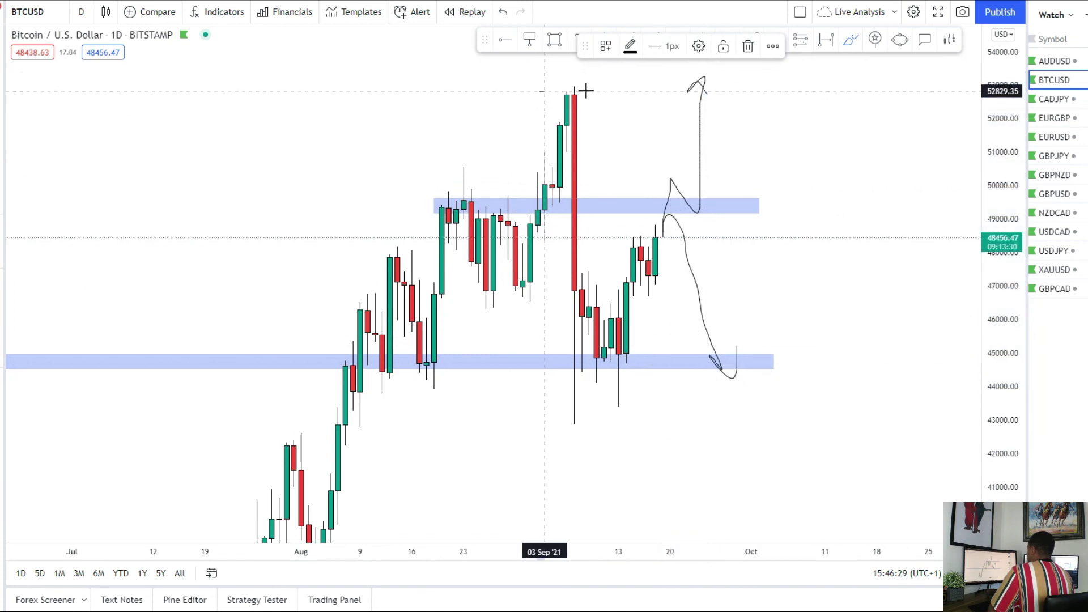
{"action": "left_click_drag", "start_coordinate": [540, 91], "coordinate": [811, 88]}
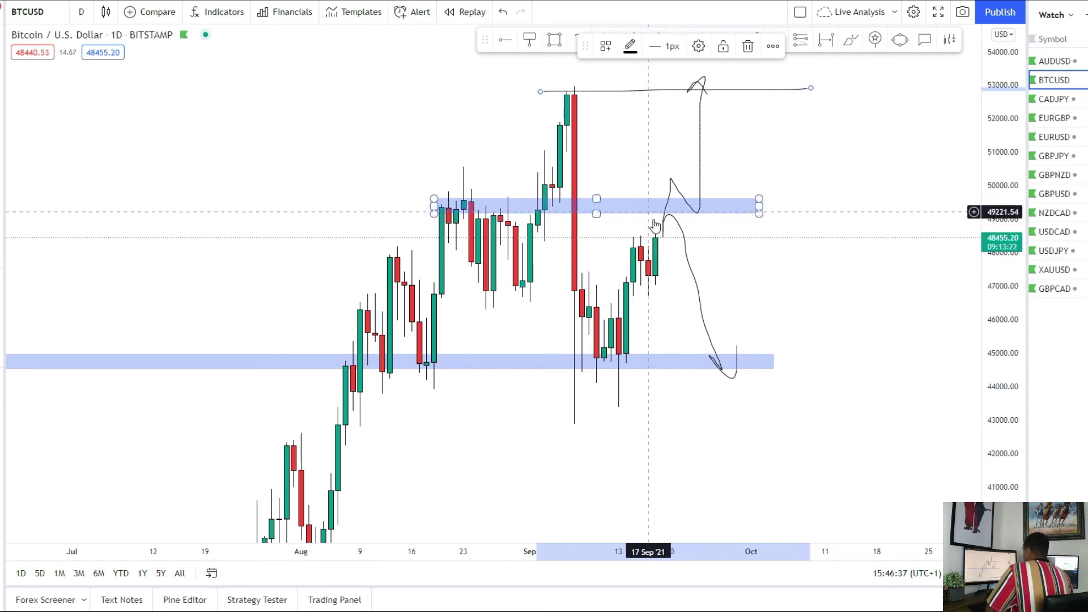
Switch BTCUSD to the 4-hour timeframe and frame the recent price action with both zones.
{"action": "left_click", "coordinate": [81, 12]}
{"action": "left_click", "coordinate": [116, 304]}
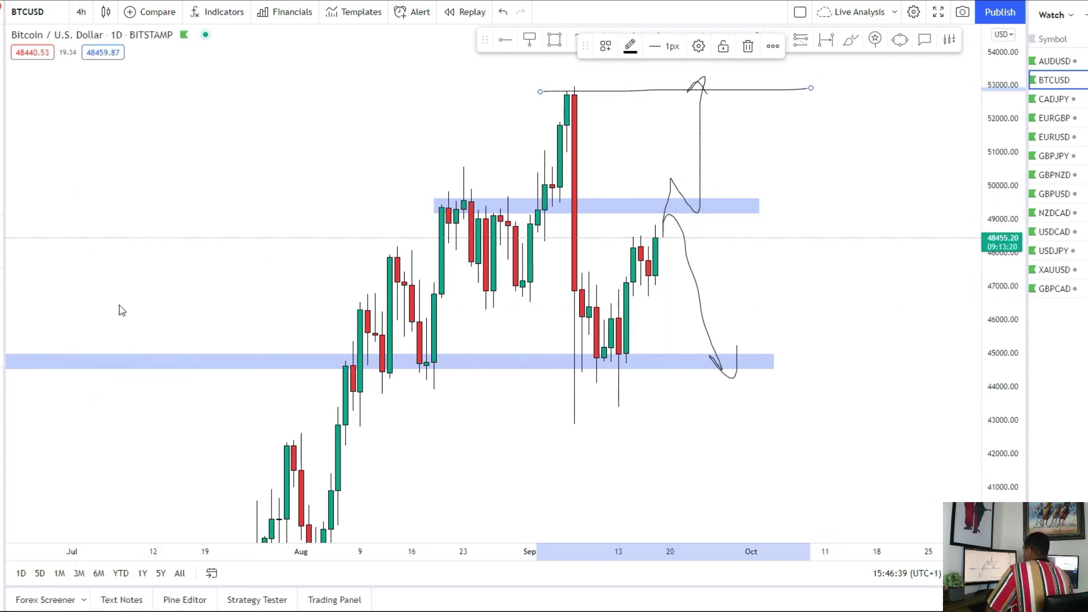
{"action": "left_click_drag", "start_coordinate": [1002, 472], "coordinate": [948, 436]}
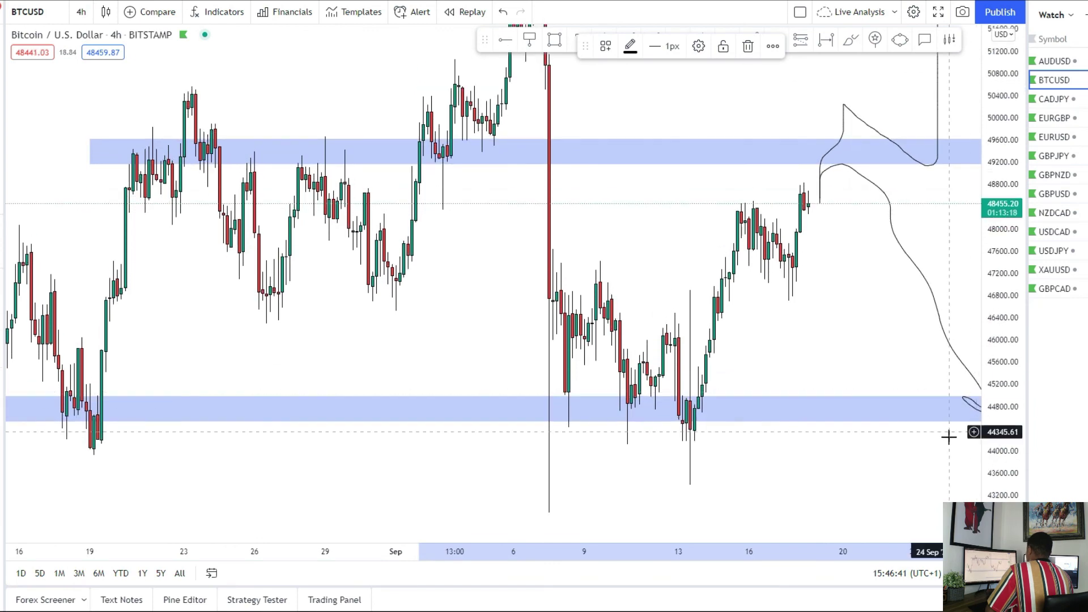
{"action": "left_click_drag", "start_coordinate": [834, 332], "coordinate": [688, 351]}
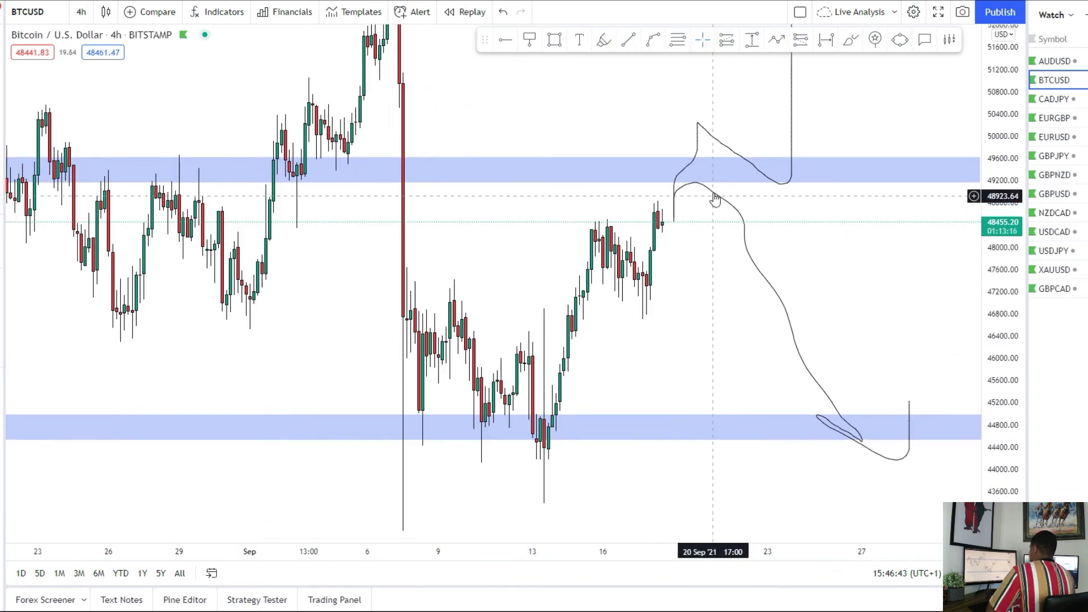
Delete the brushed downward and upward scenario paths, keeping the line along the September high.
{"action": "left_click", "coordinate": [713, 195]}
{"action": "key", "text": "Delete"}
{"action": "left_click", "coordinate": [697, 140]}
{"action": "key", "text": "Delete"}
Place a BTCUSD short position from 19 Sep '21 at the upper zone with entry at 49174.18 and stop at 50073.84.
{"action": "left_click_drag", "start_coordinate": [698, 316], "coordinate": [679, 414]}
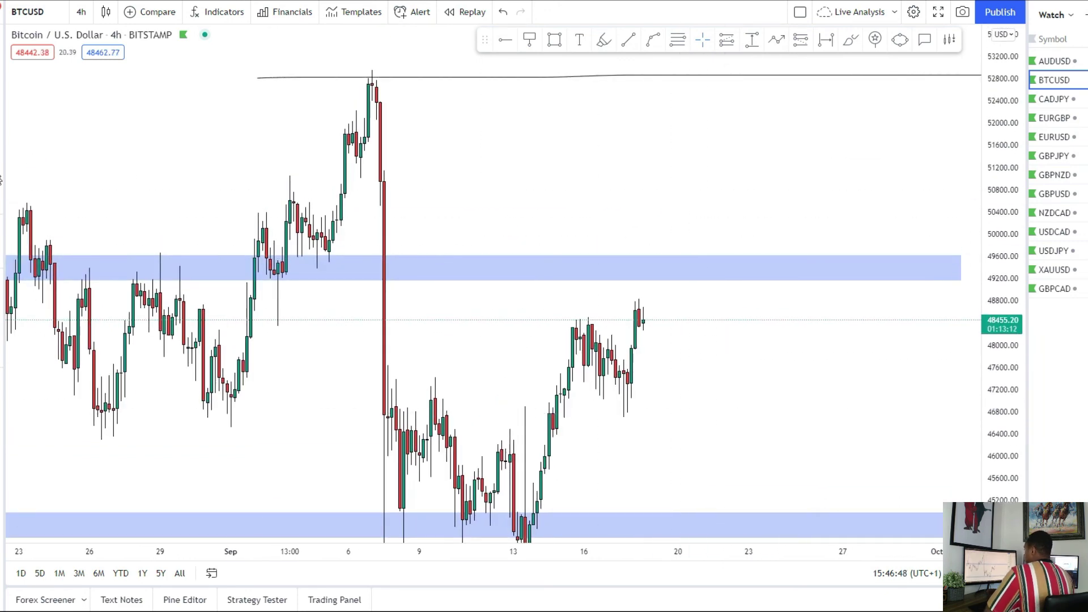
{"action": "left_click", "coordinate": [3, 181]}
{"action": "left_click", "coordinate": [56, 204]}
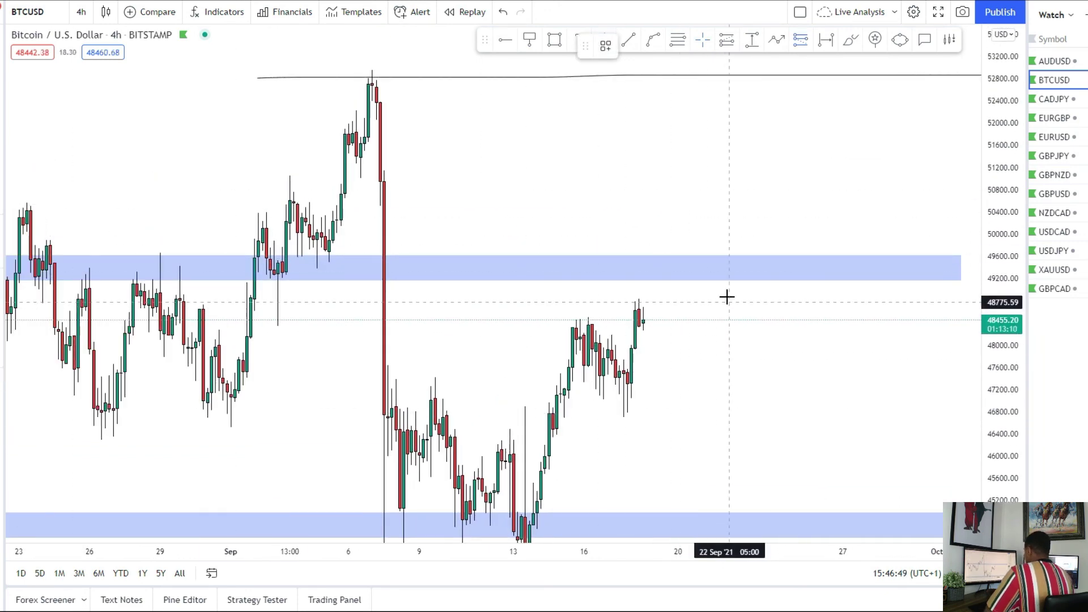
{"action": "left_click", "coordinate": [658, 280]}
{"action": "left_click_drag", "start_coordinate": [655, 168], "coordinate": [656, 231]}
{"action": "left_click_drag", "start_coordinate": [607, 353], "coordinate": [581, 288]}
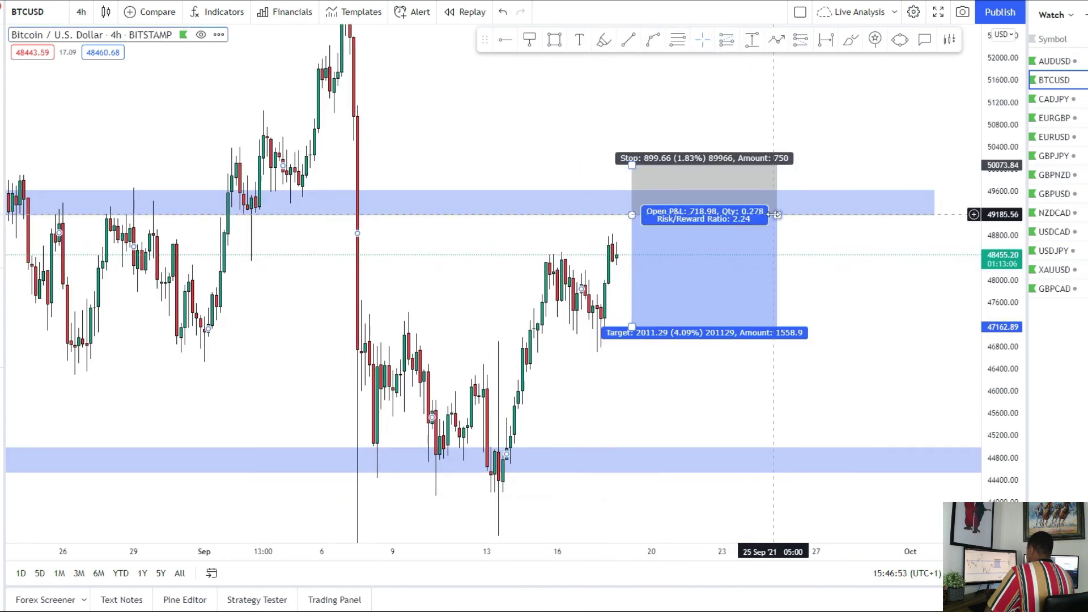
Narrow the BTCUSD short position to end around 23 Sep and set its stop to 50176.33 and target to 44664.48.
{"action": "left_click_drag", "start_coordinate": [777, 214], "coordinate": [738, 215]}
{"action": "left_click_drag", "start_coordinate": [632, 327], "coordinate": [632, 462]}
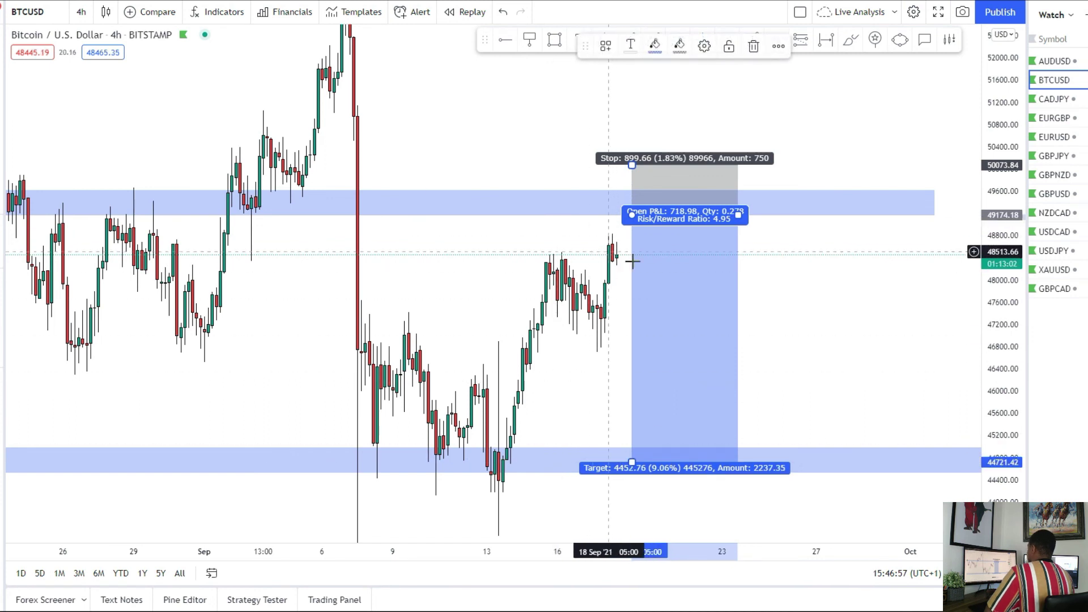
{"action": "left_click_drag", "start_coordinate": [632, 165], "coordinate": [632, 159]}
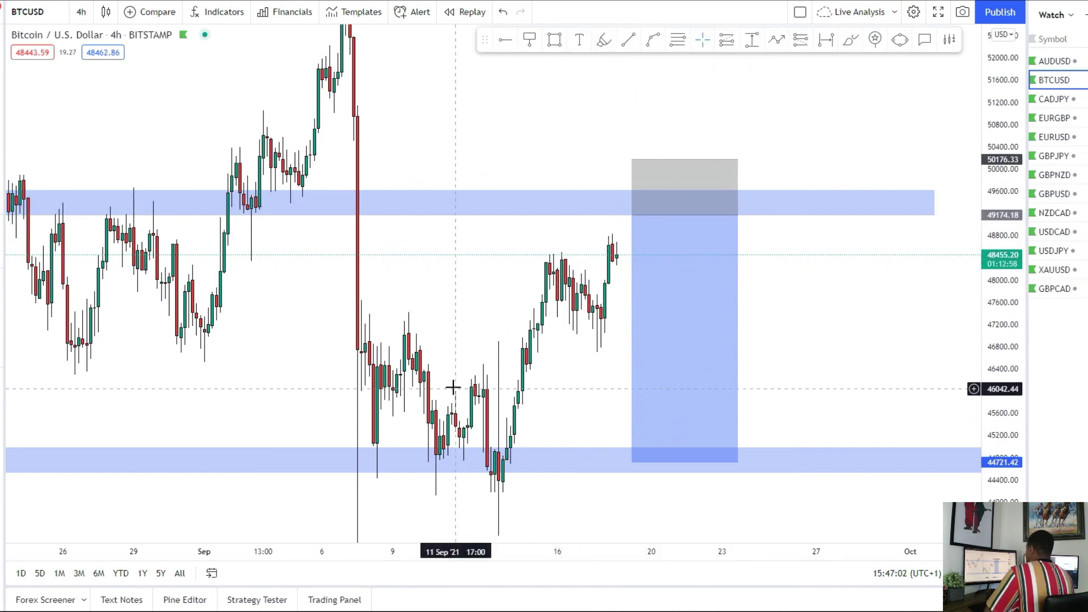
{"action": "left_click_drag", "start_coordinate": [632, 462], "coordinate": [632, 466]}
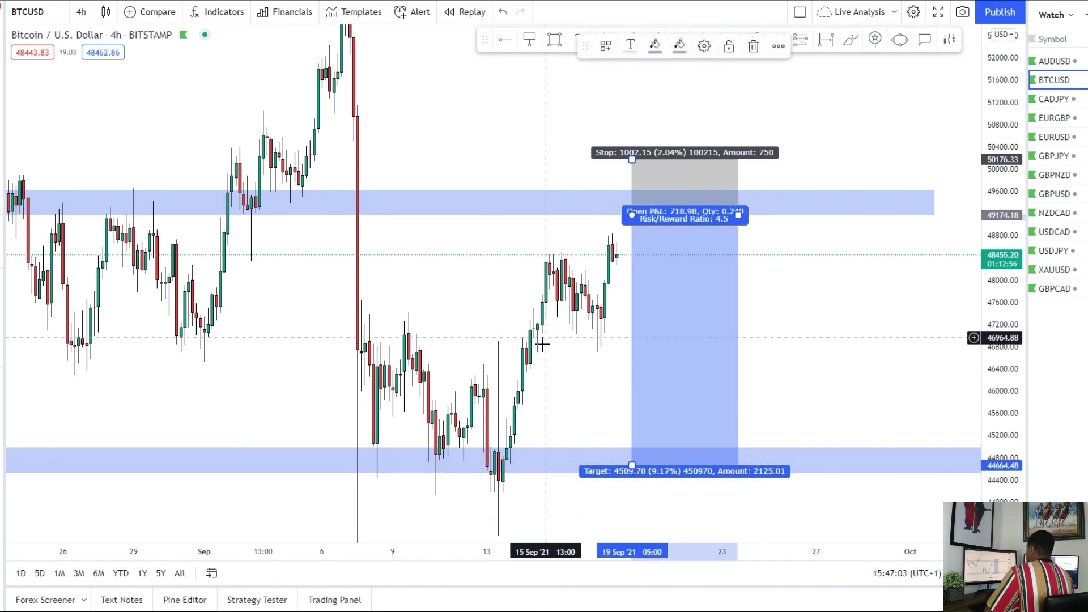
Place a BTCUSD long position from 25 Sep '21 at the upper zone with entry at 49629.70.
{"action": "left_click_drag", "start_coordinate": [543, 328], "coordinate": [495, 402]}
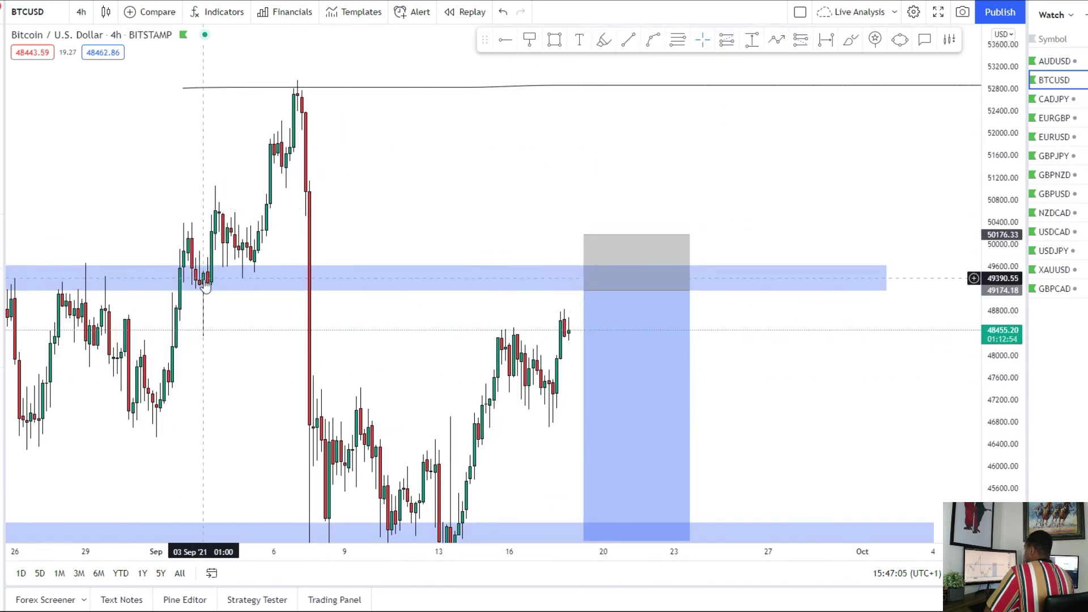
{"action": "left_click", "coordinate": [1, 185]}
{"action": "left_click", "coordinate": [43, 178]}
{"action": "left_click", "coordinate": [733, 265]}
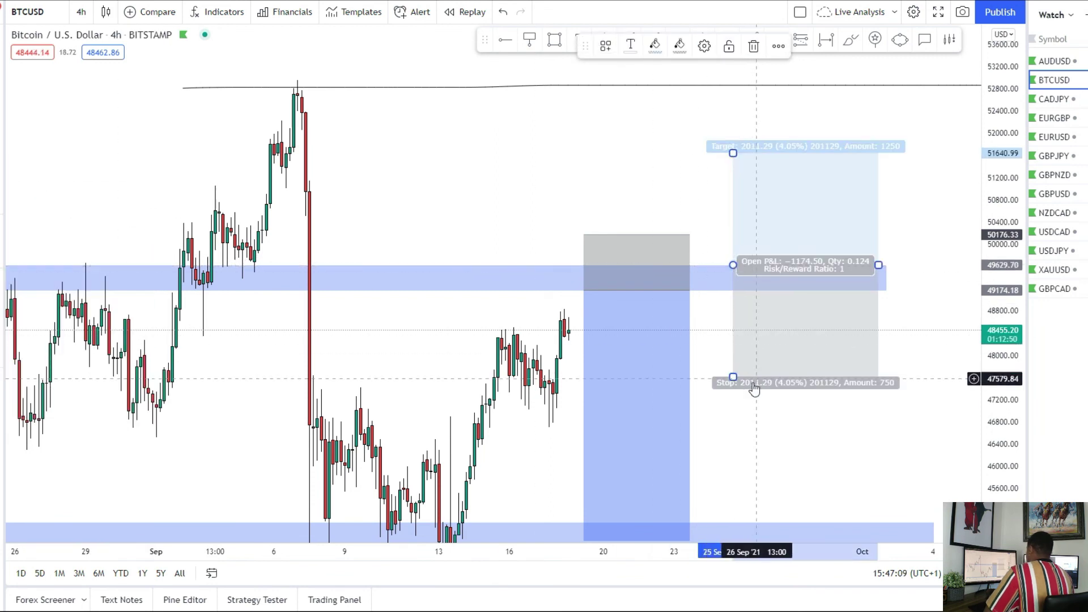
Set the BTCUSD long position's stop to 48741.43 and its target to 52886.71 at the September high line.
{"action": "left_click_drag", "start_coordinate": [732, 378], "coordinate": [742, 314]}
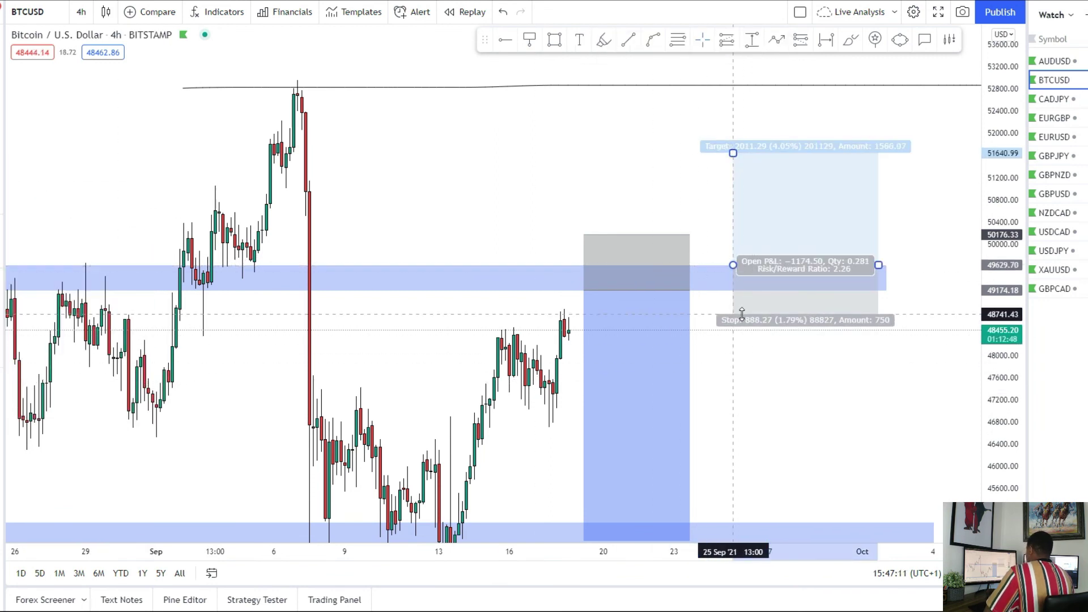
{"action": "left_click_drag", "start_coordinate": [732, 149], "coordinate": [736, 85]}
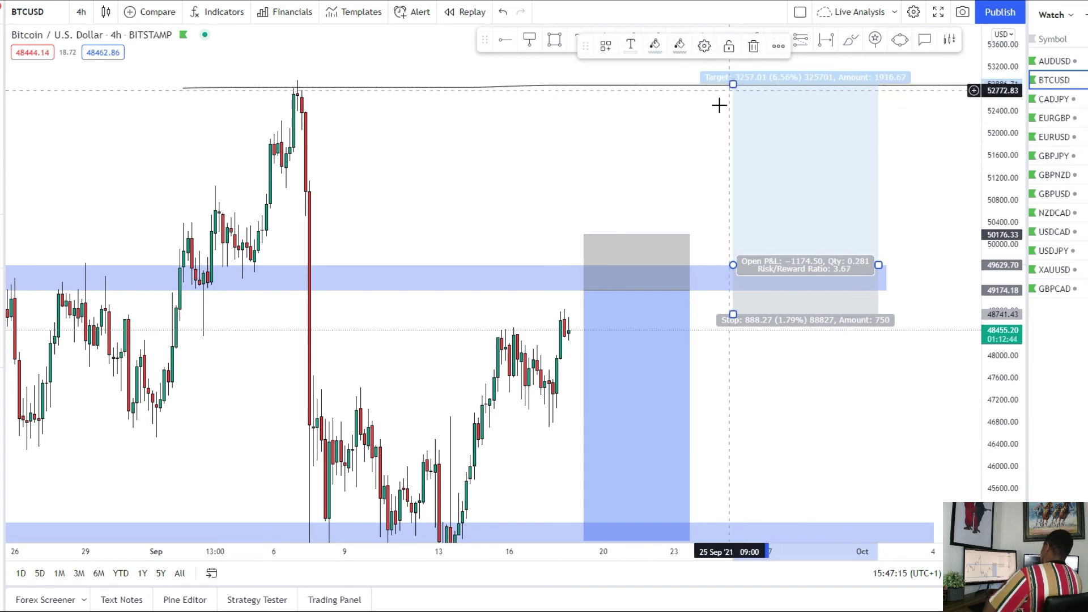
{"action": "left_click", "coordinate": [540, 194]}
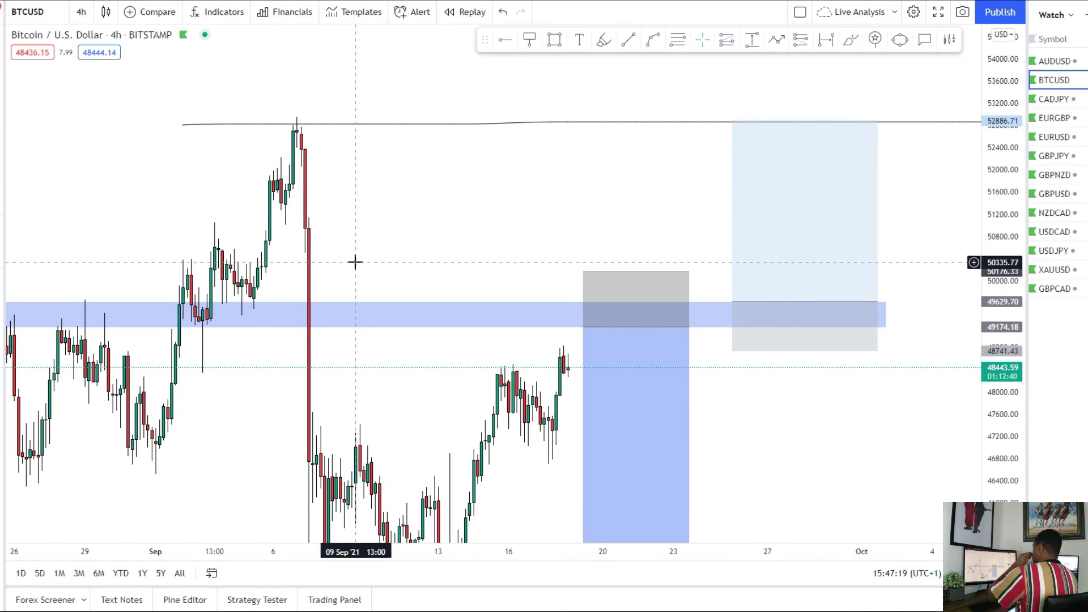
Compress the BTCUSD price scale and reframe the chart to review the short and long setups with both zones.
{"action": "left_click_drag", "start_coordinate": [379, 256], "coordinate": [437, 191]}
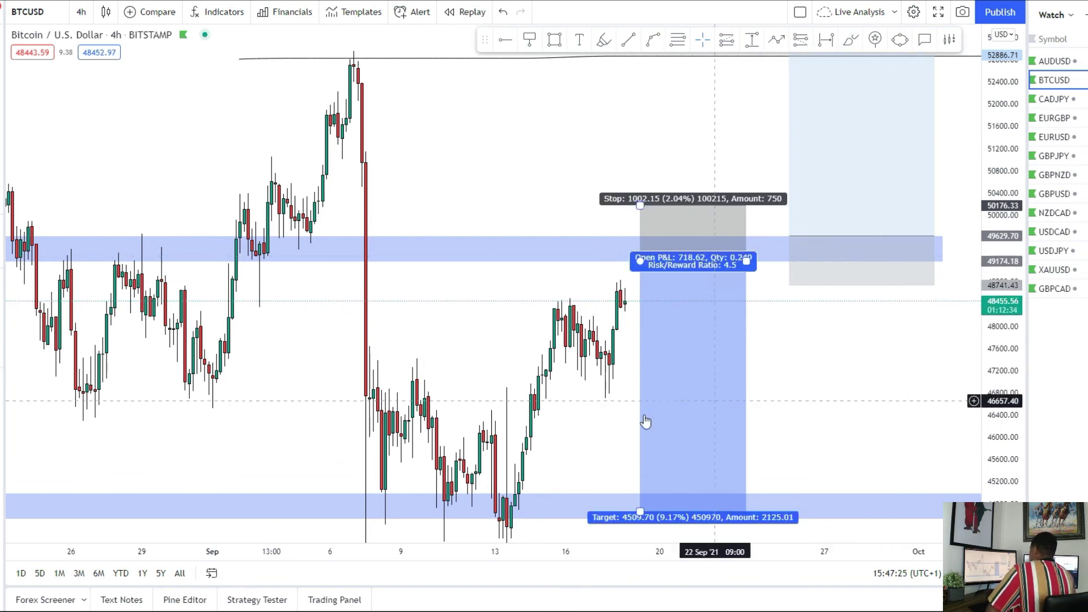
{"action": "mouse_move", "coordinate": [522, 316]}
{"action": "left_mouse_down"}
{"action": "mouse_move", "coordinate": [639, 294]}
{"action": "mouse_move", "coordinate": [597, 274]}
{"action": "left_mouse_up"}
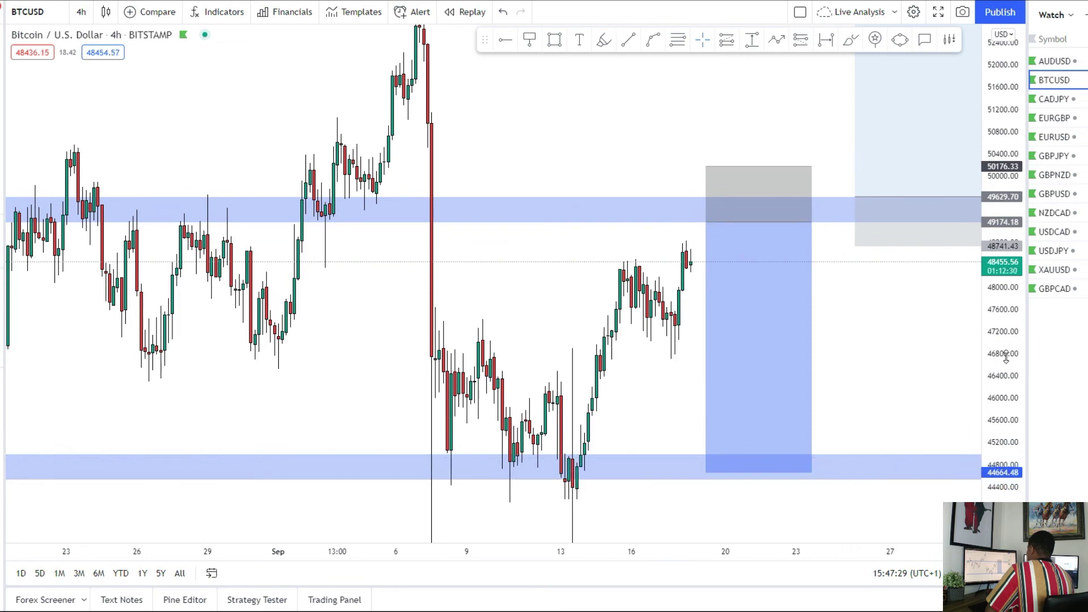
{"action": "left_click_drag", "start_coordinate": [1005, 360], "coordinate": [1002, 406]}
{"action": "left_click_drag", "start_coordinate": [861, 367], "coordinate": [840, 432]}
{"action": "left_click_drag", "start_coordinate": [463, 208], "coordinate": [436, 219]}
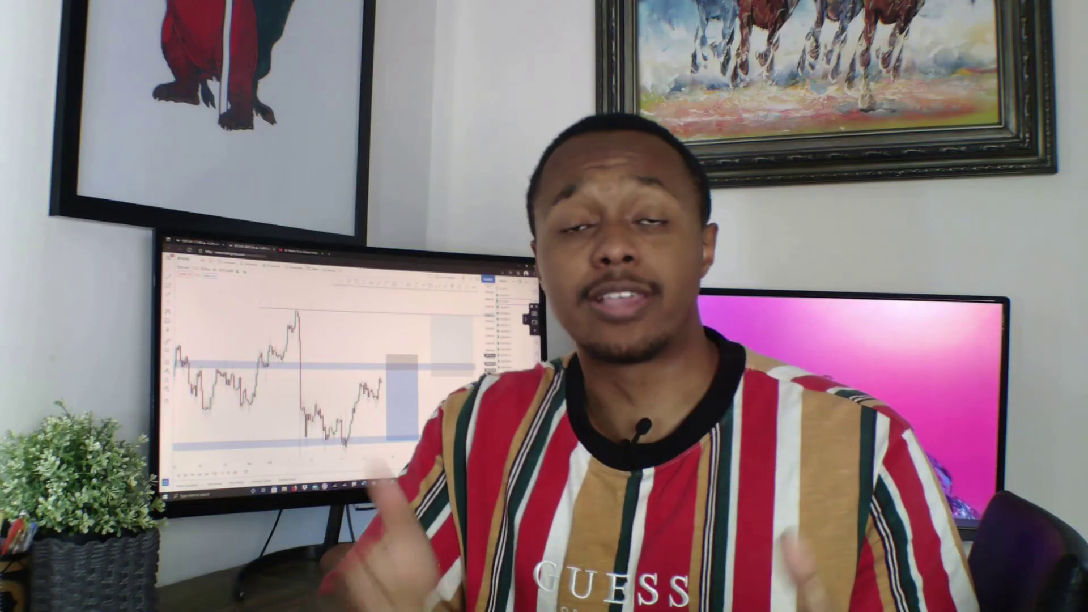